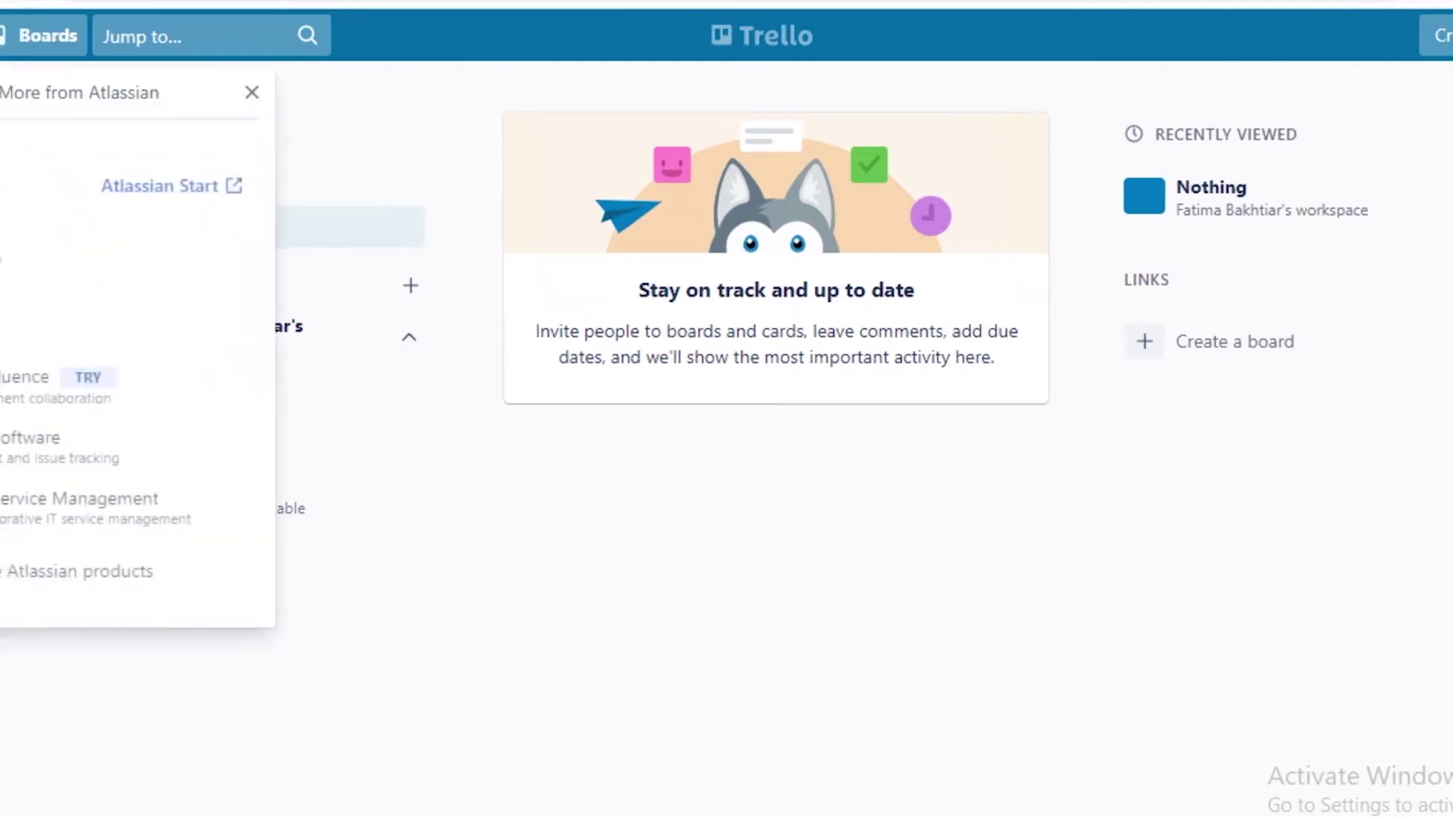
Look over the Atlassian product switcher, the search suggestions and the account options.
{"action": "left_click", "coordinate": [25, 35]}
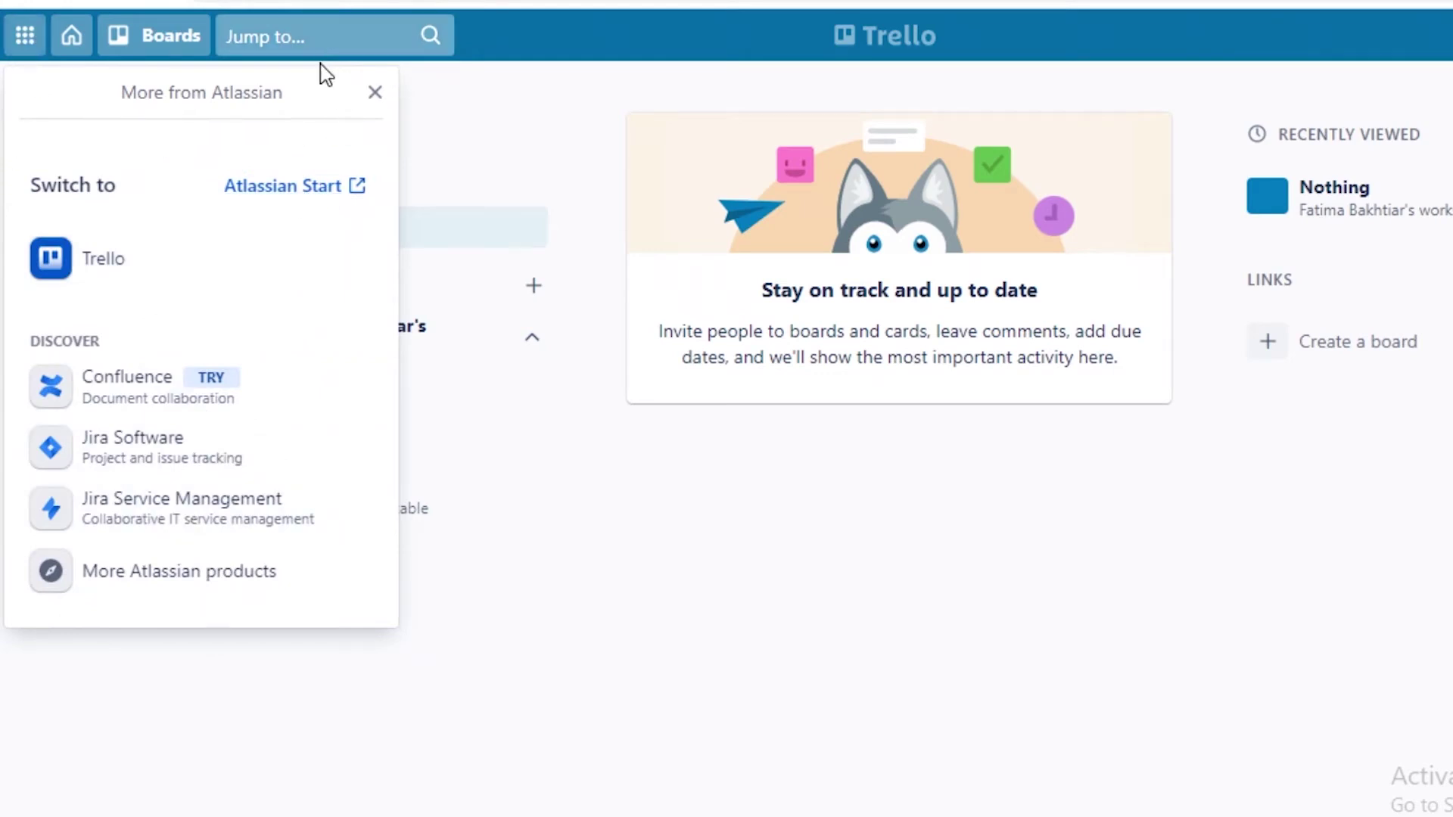
{"action": "left_click", "coordinate": [374, 93]}
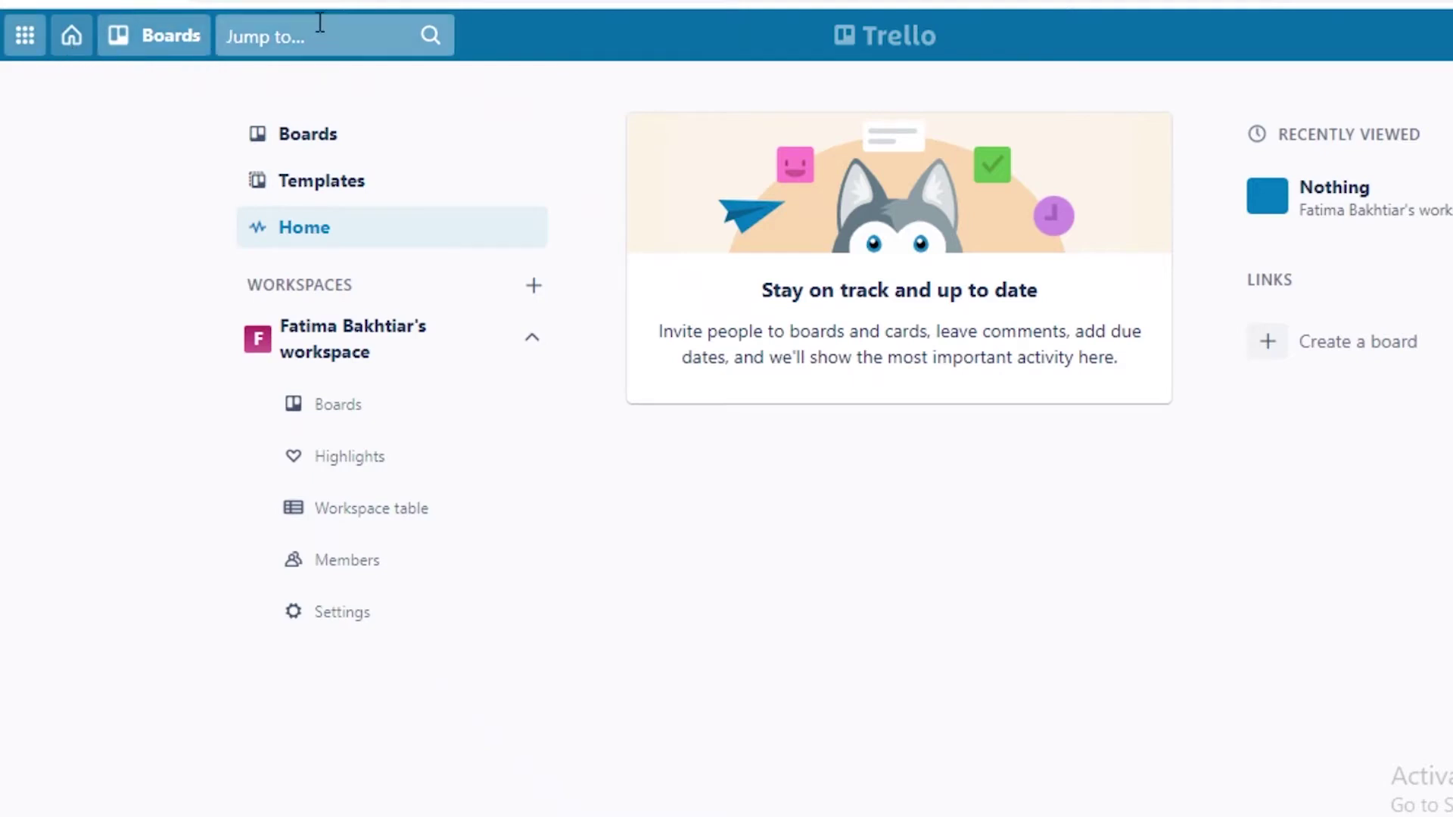
{"action": "left_click", "coordinate": [282, 32]}
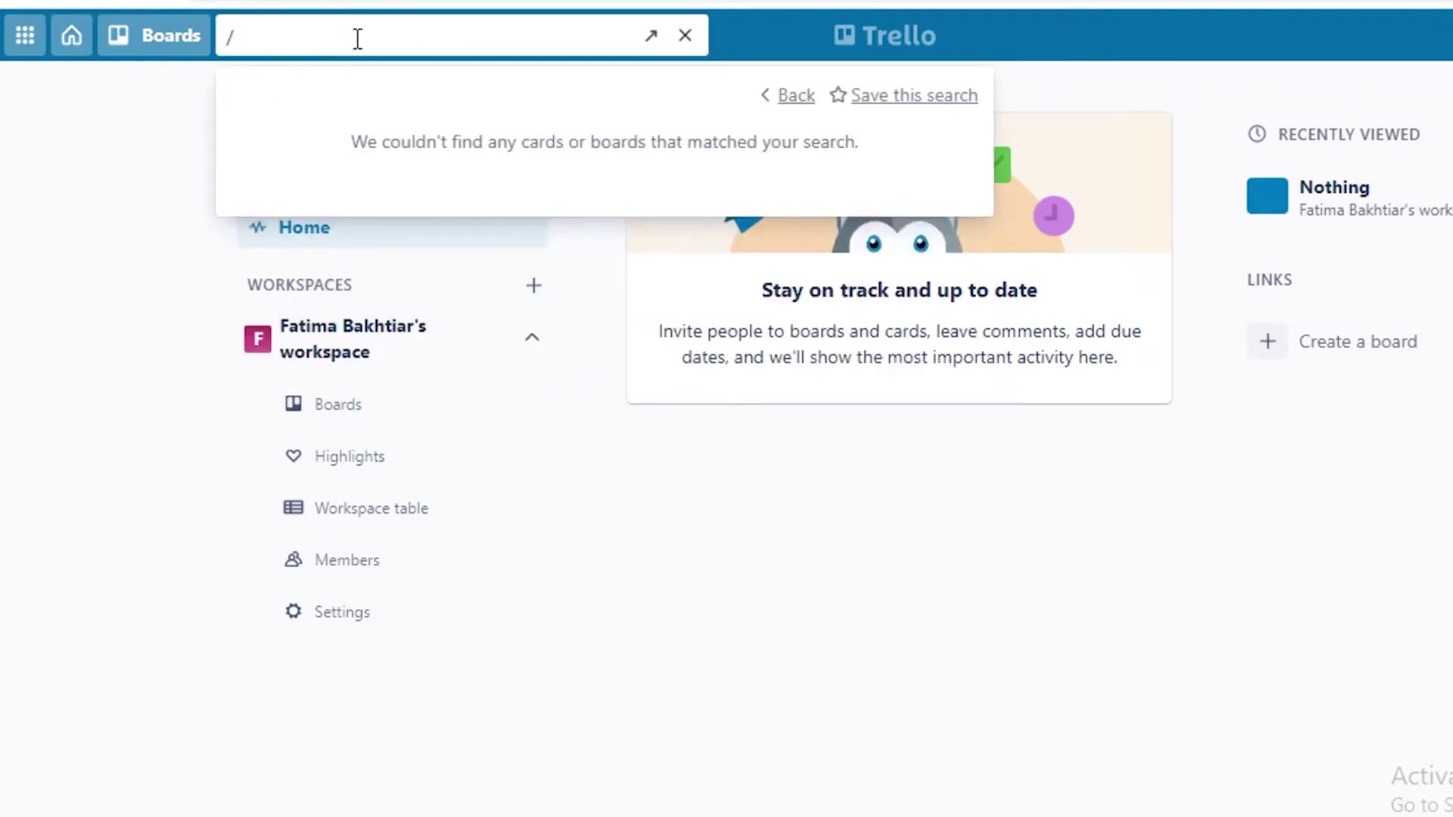
{"action": "key", "text": "BackSpace"}
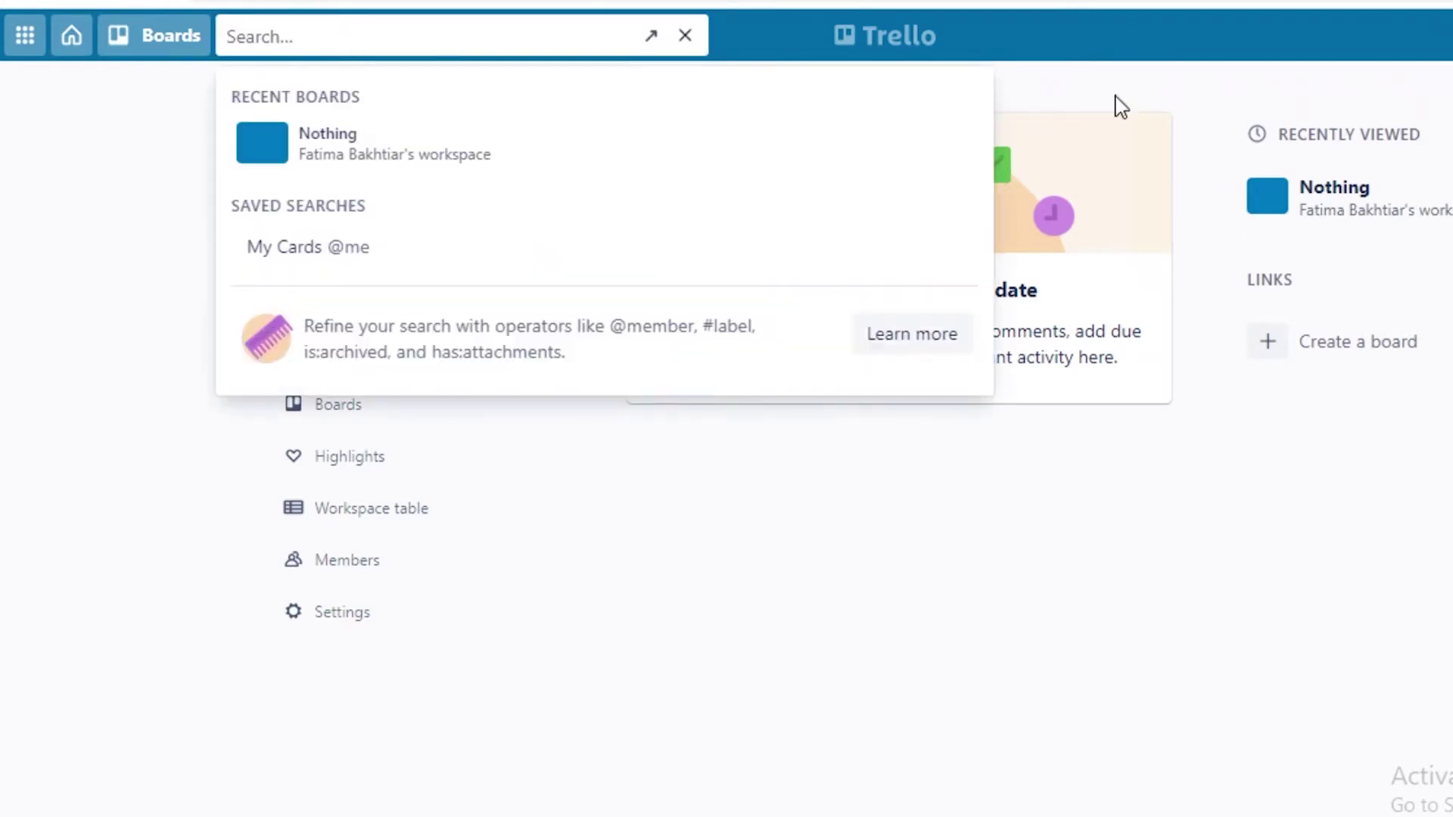
{"action": "key", "text": "Escape"}
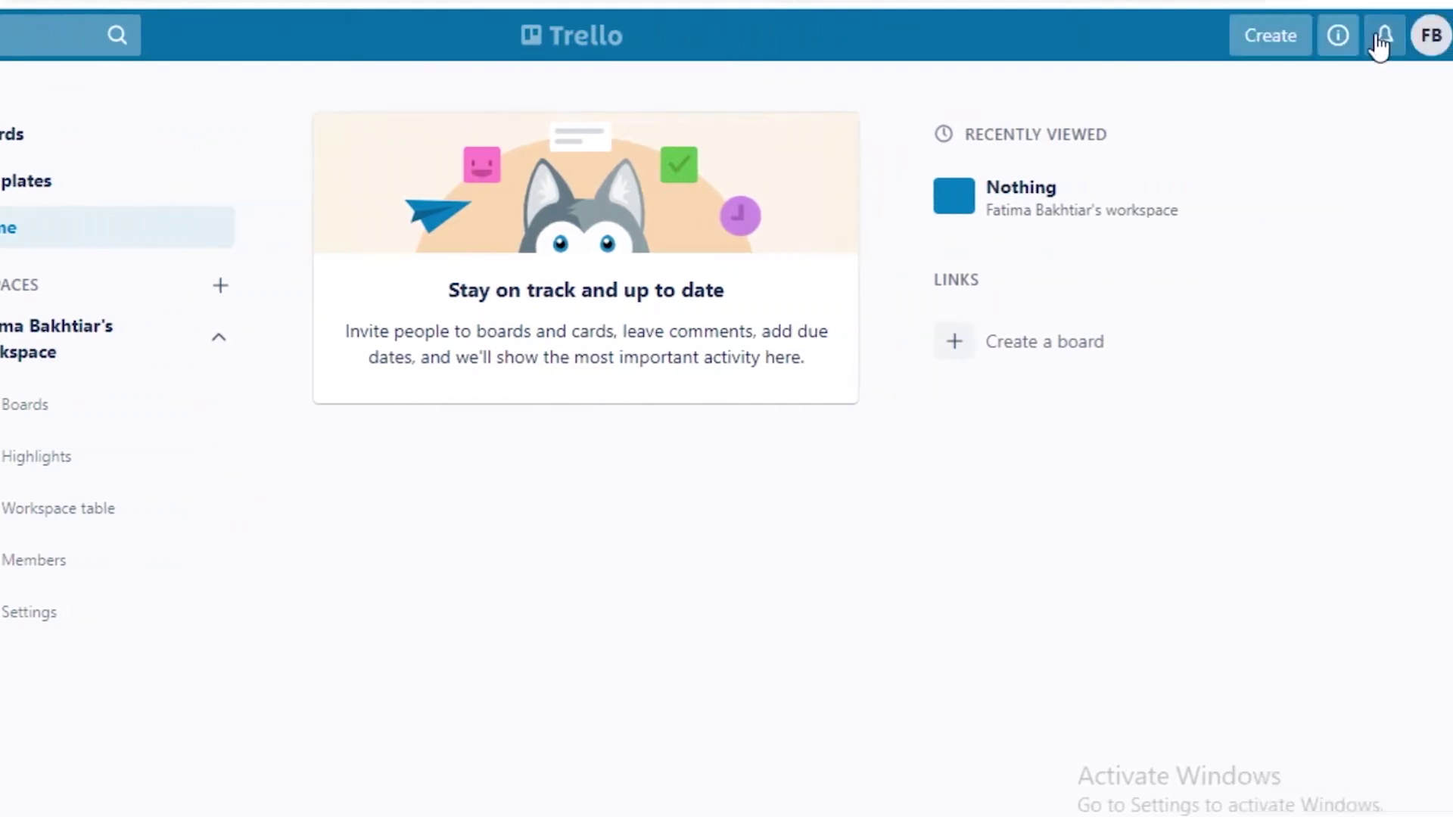
{"action": "left_click", "coordinate": [1433, 36]}
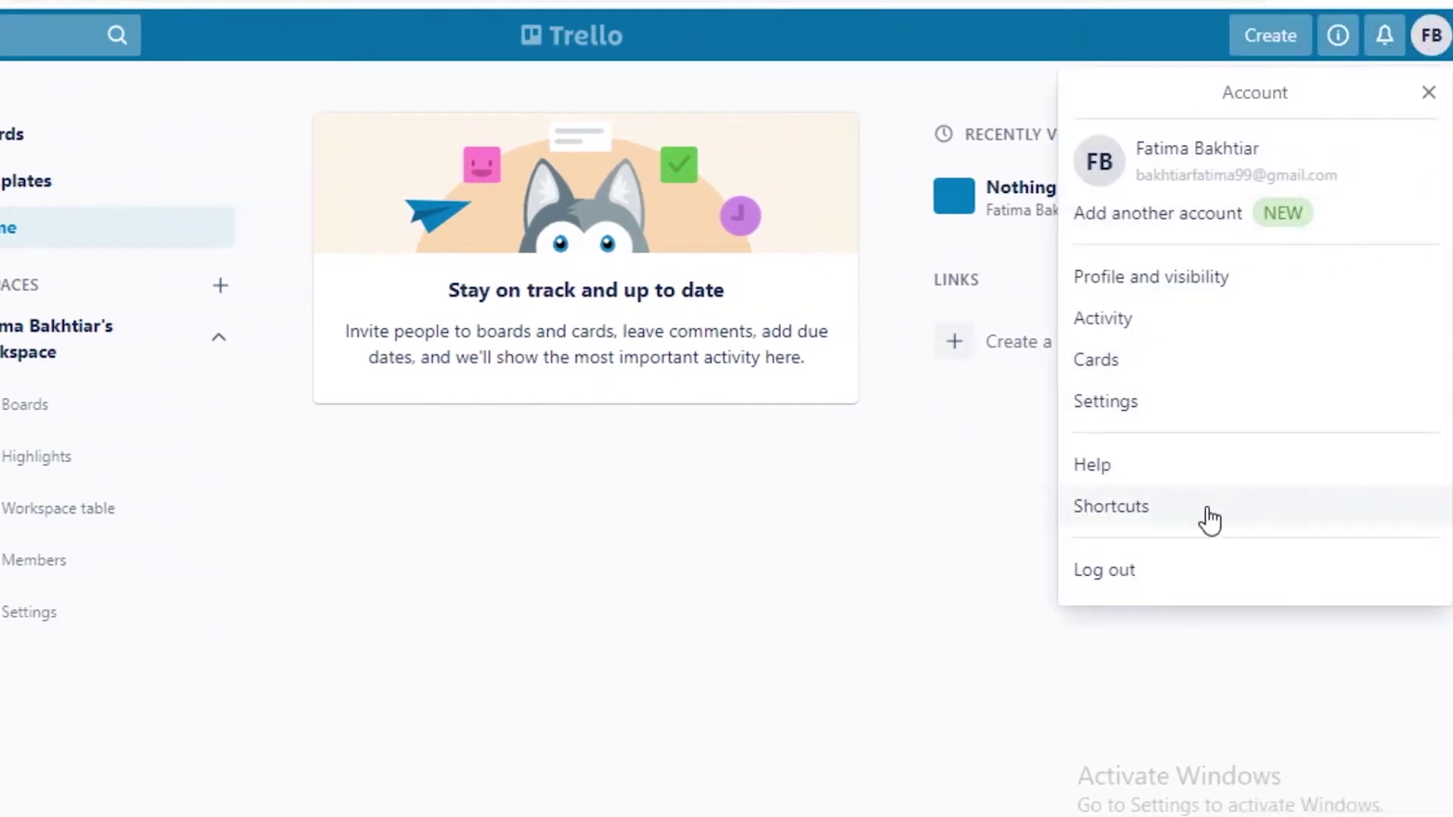
{"action": "left_click", "coordinate": [1423, 96]}
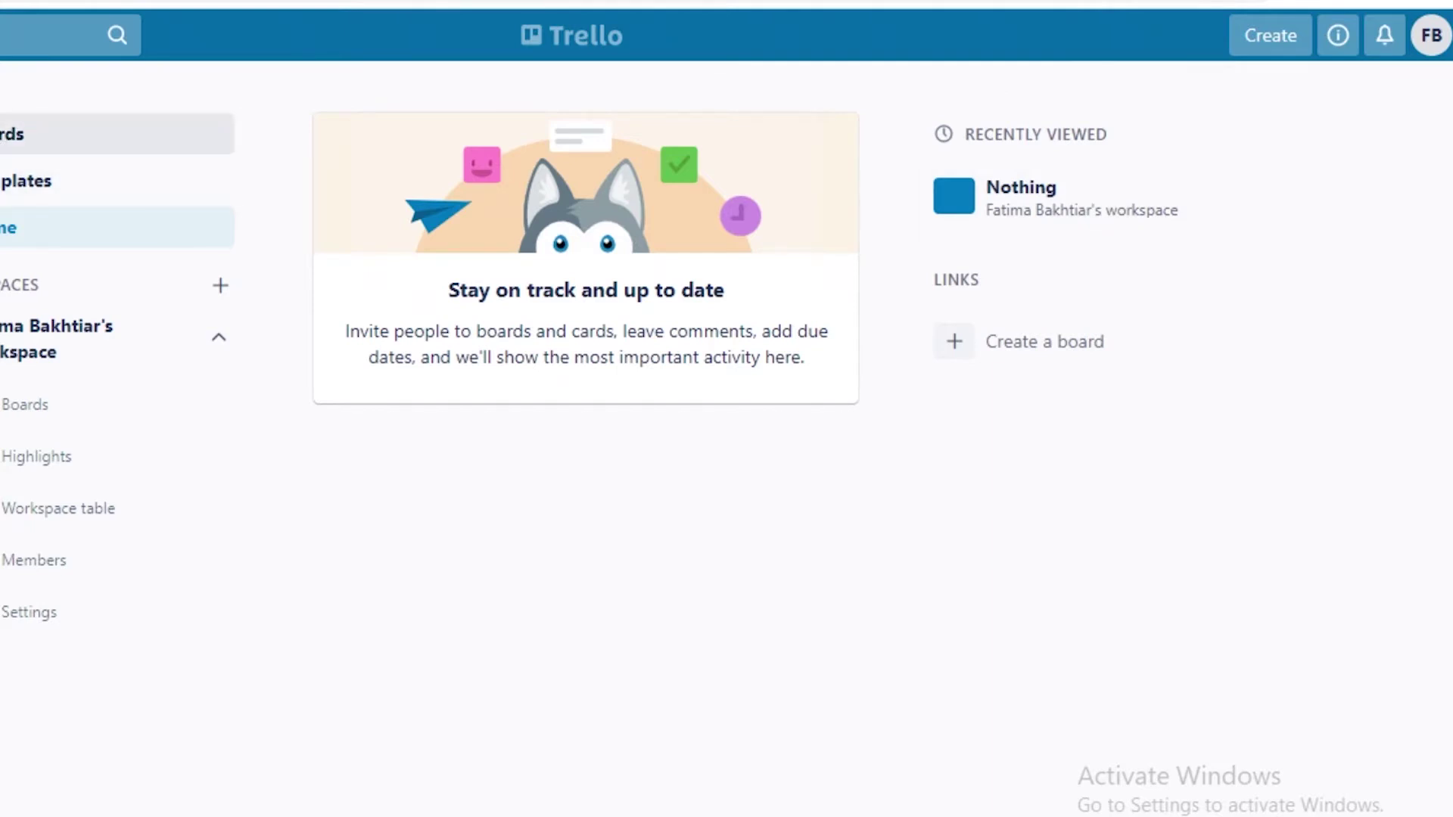
Create a workspace-visible board titled DAILY SCHEDULE with the default storm-cloud background and dismiss its view suggestions.
{"action": "left_click", "coordinate": [1268, 38]}
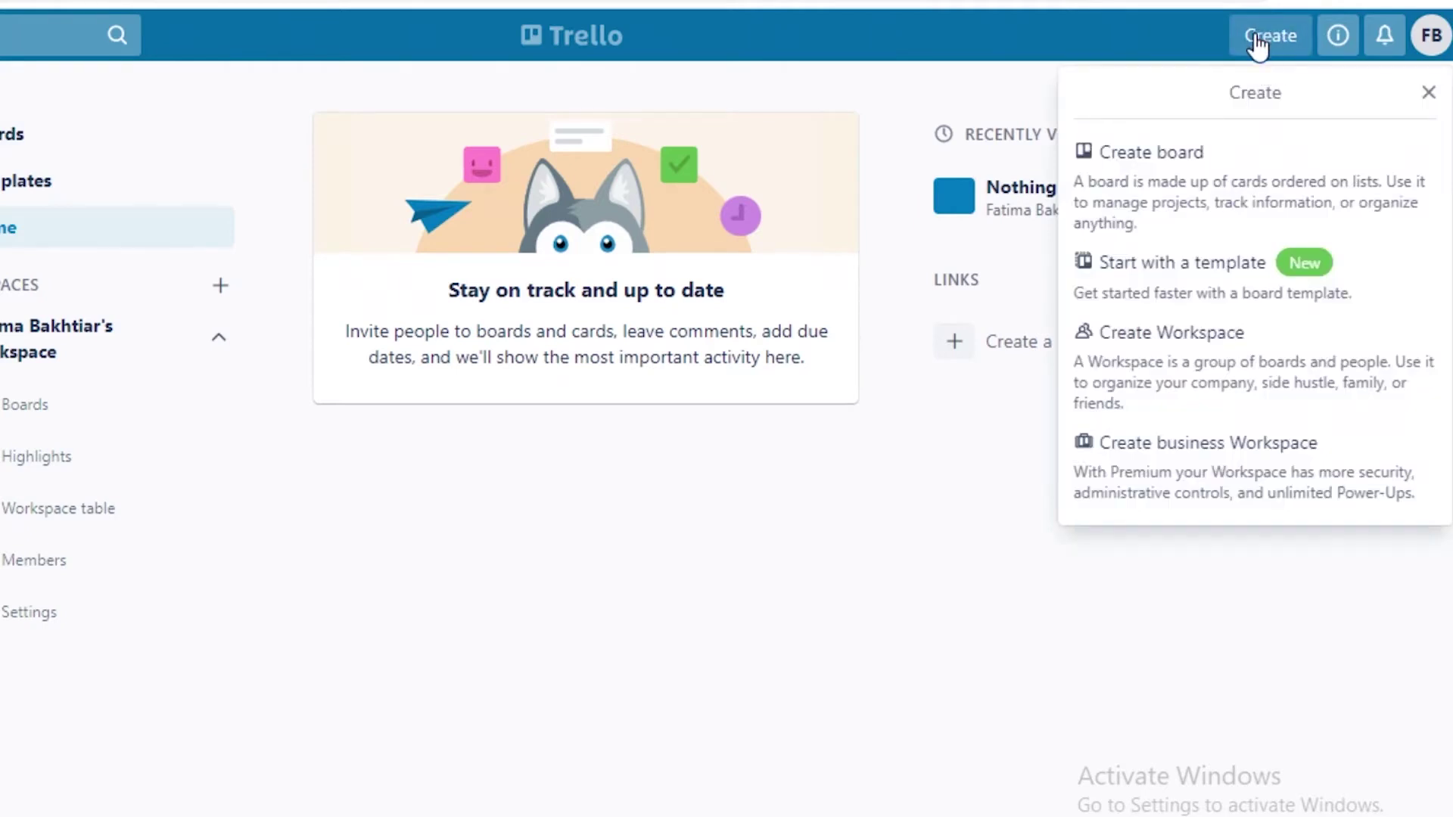
{"action": "left_click", "coordinate": [1152, 195]}
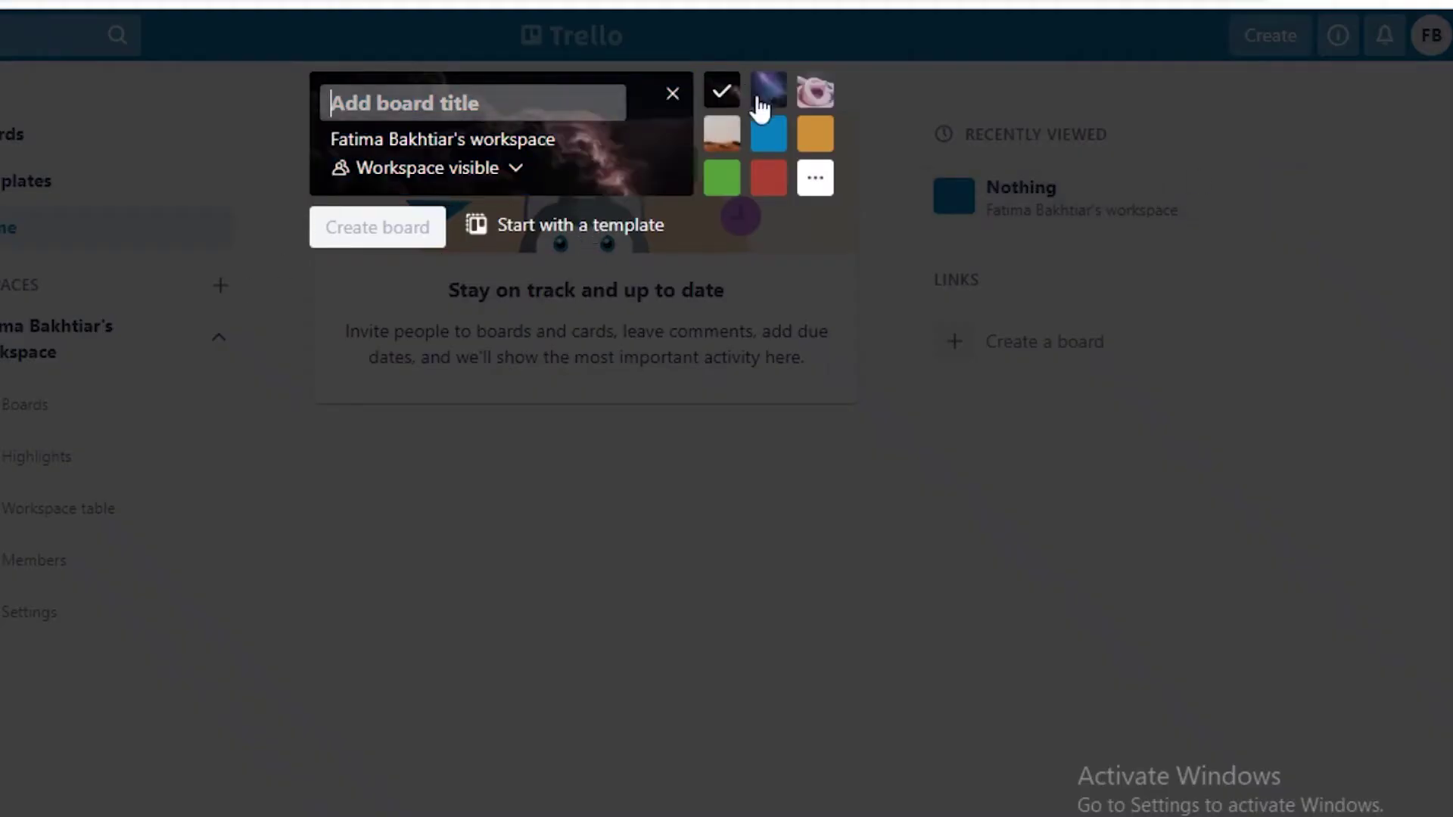
{"action": "left_click", "coordinate": [513, 168]}
{"action": "left_click", "coordinate": [515, 170]}
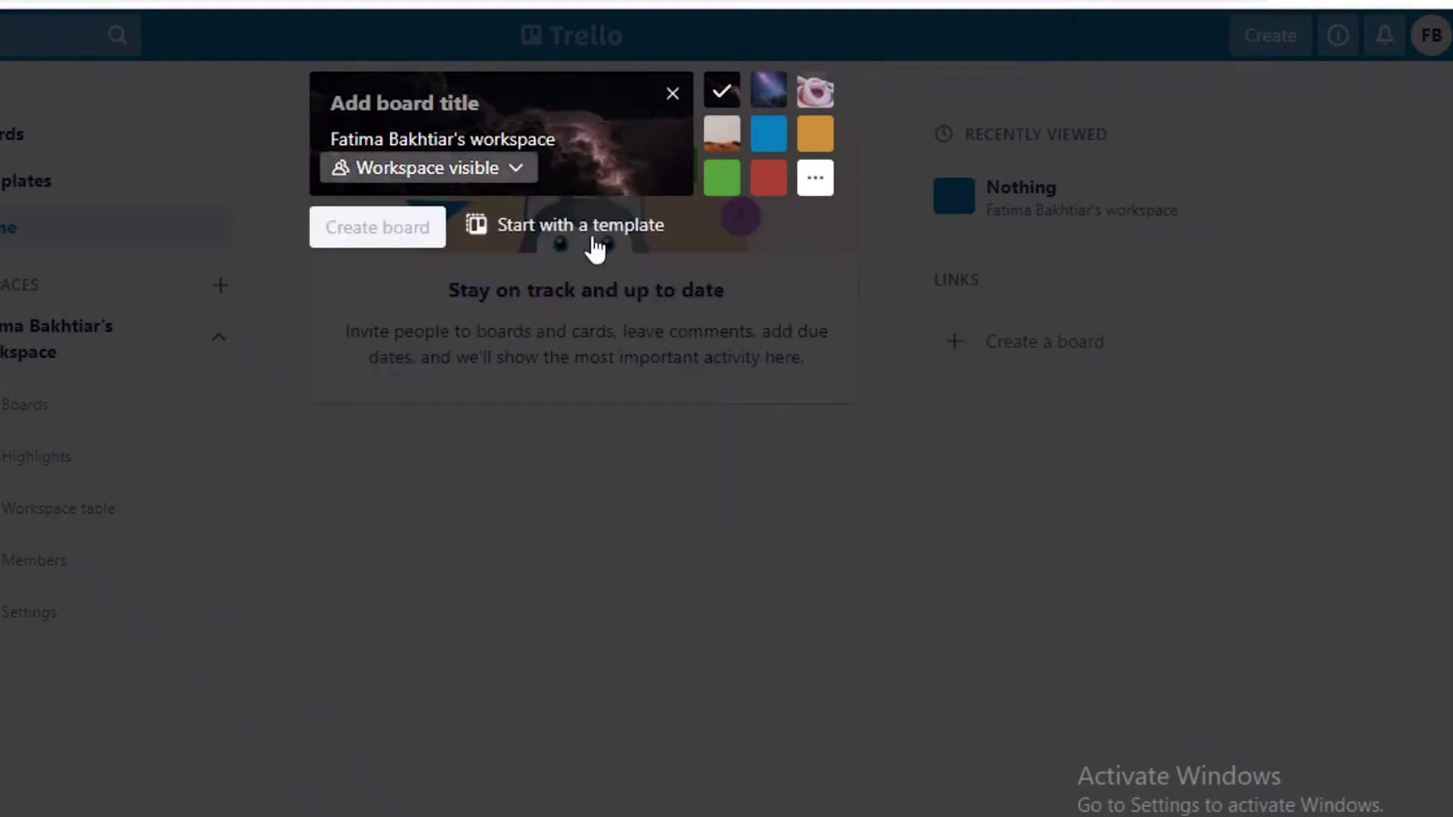
{"action": "left_click", "coordinate": [571, 100]}
{"action": "type", "text": "m"}
{"action": "key", "text": "BackSpace"}
{"action": "type", "text": "dai"}
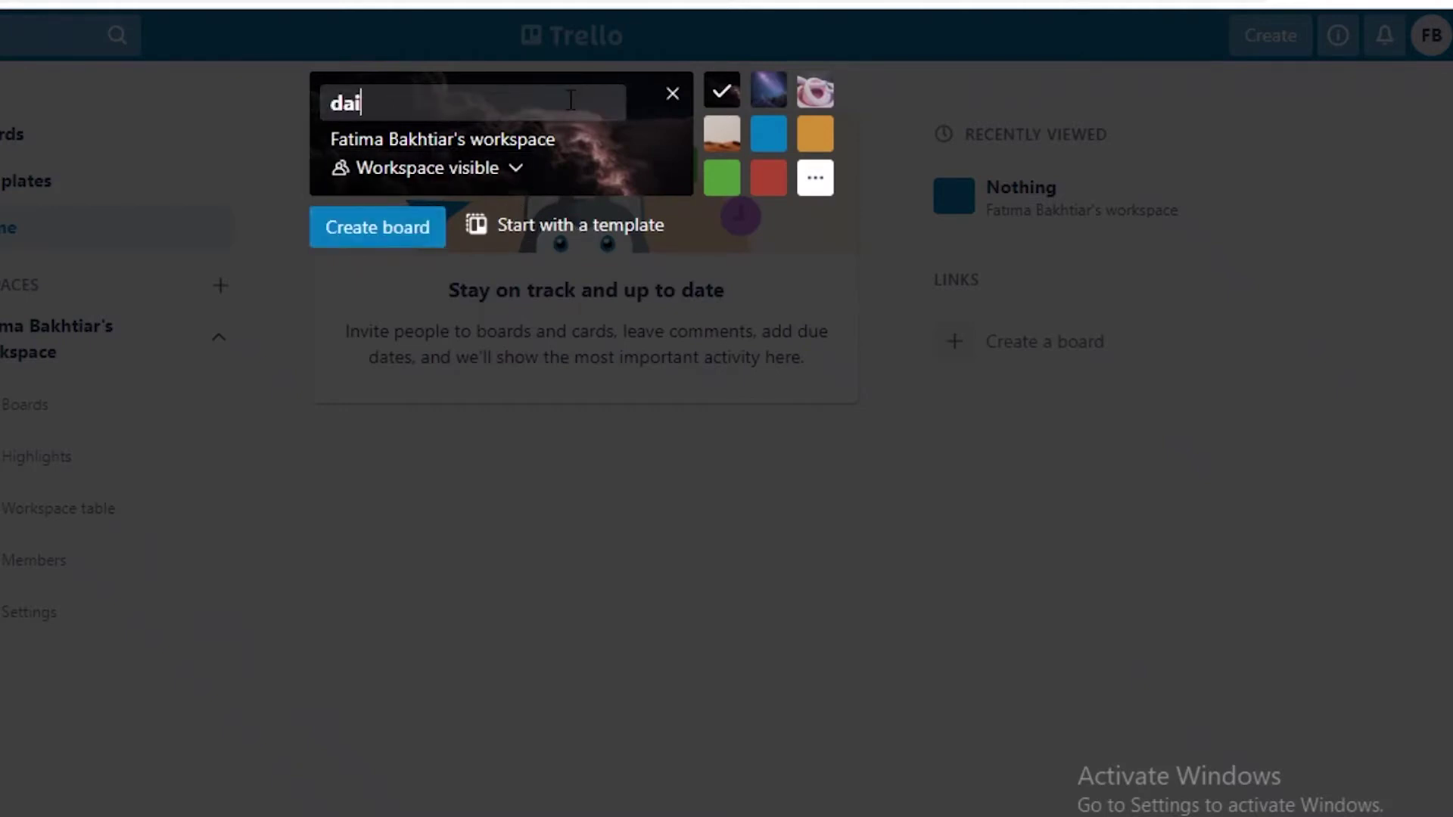
{"action": "key", "text": "BackSpace"}
{"action": "type", "text": "DAILY SCHEDULE"}
{"action": "key", "text": "Return"}
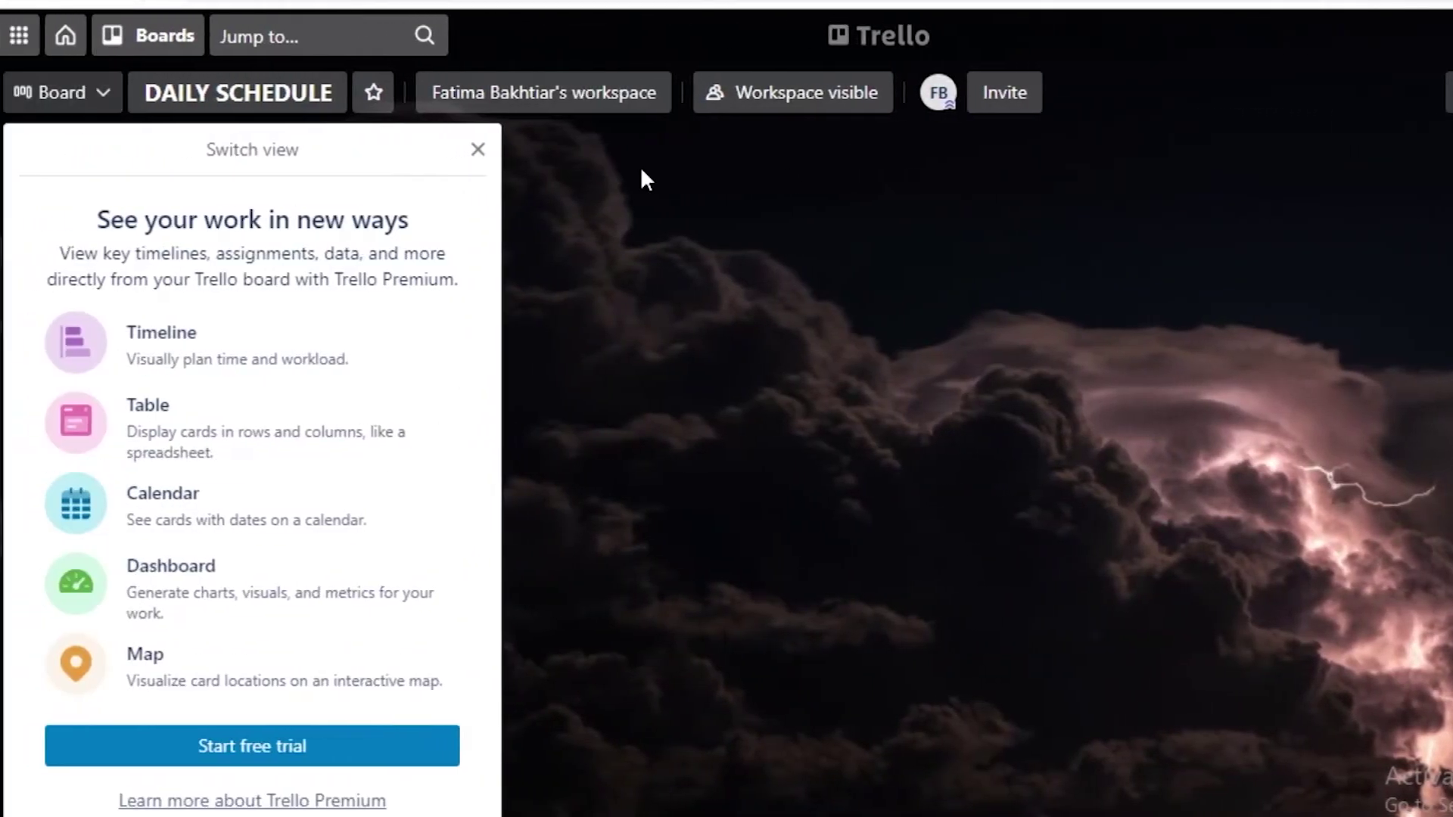
{"action": "left_click", "coordinate": [478, 149]}
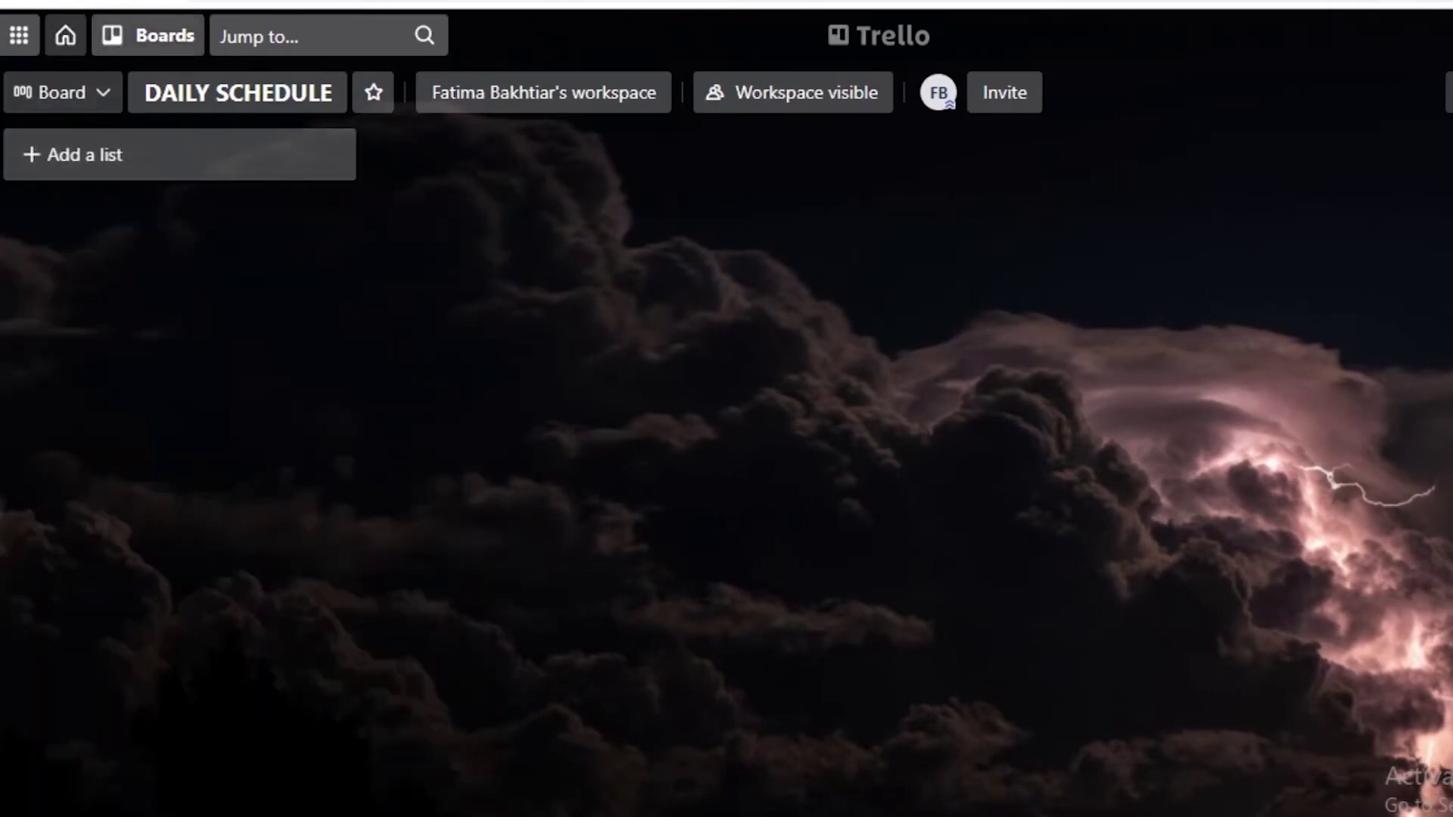
Return to the home page and create a second board titled SIDE HUSTLE.
{"action": "left_click", "coordinate": [65, 35]}
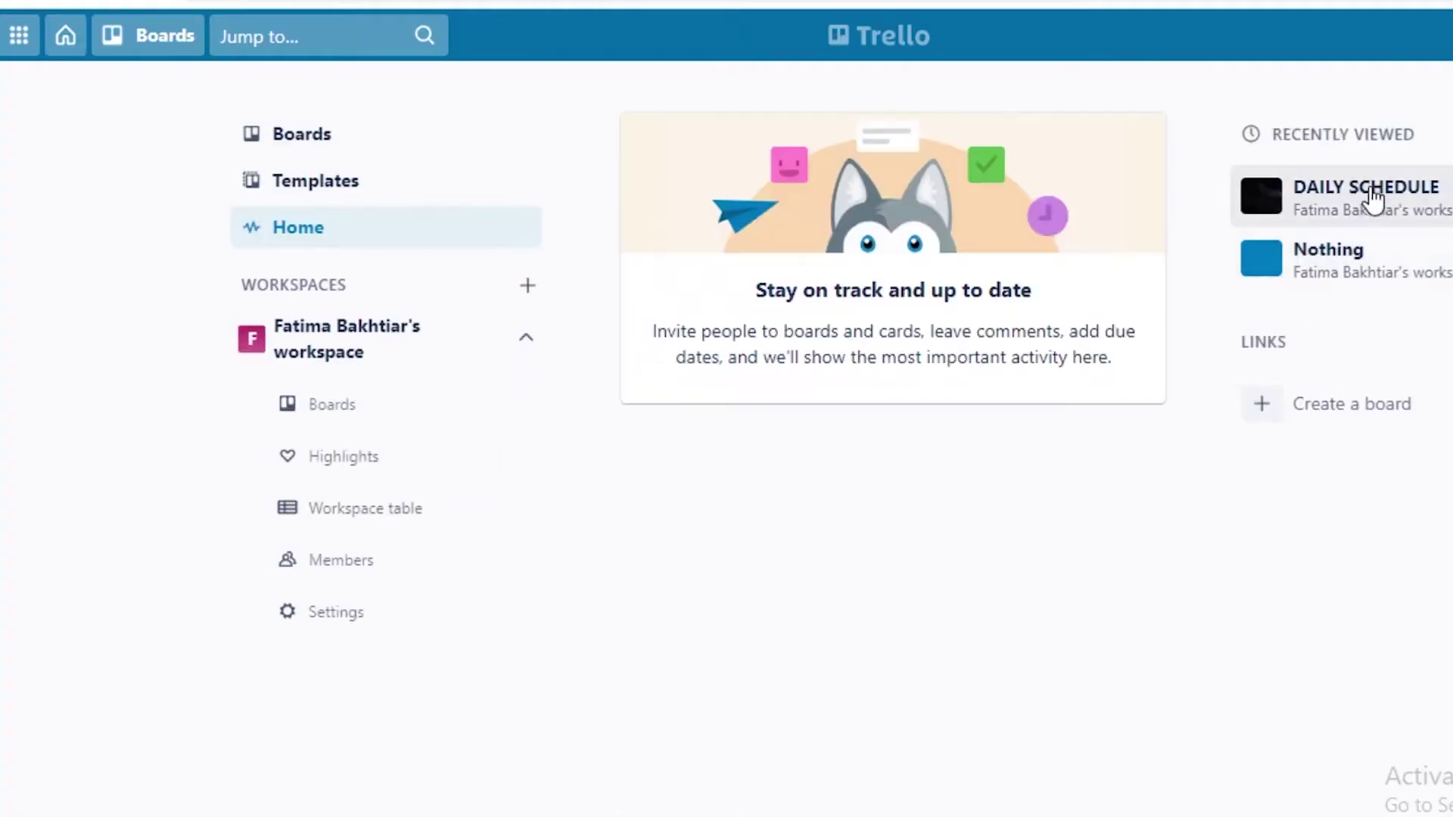
{"action": "left_click", "coordinate": [1426, 42]}
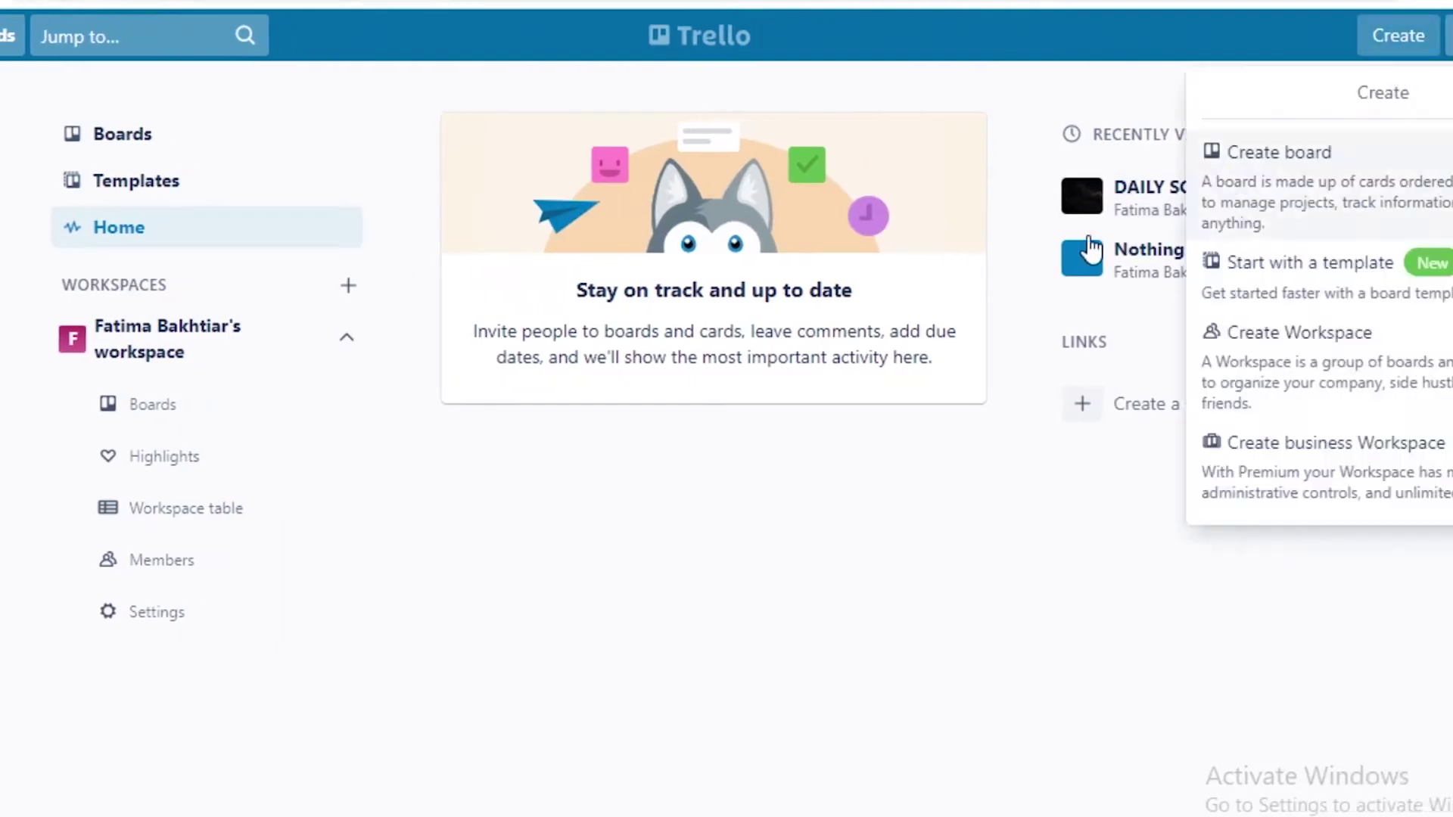
{"action": "left_click", "coordinate": [1330, 208]}
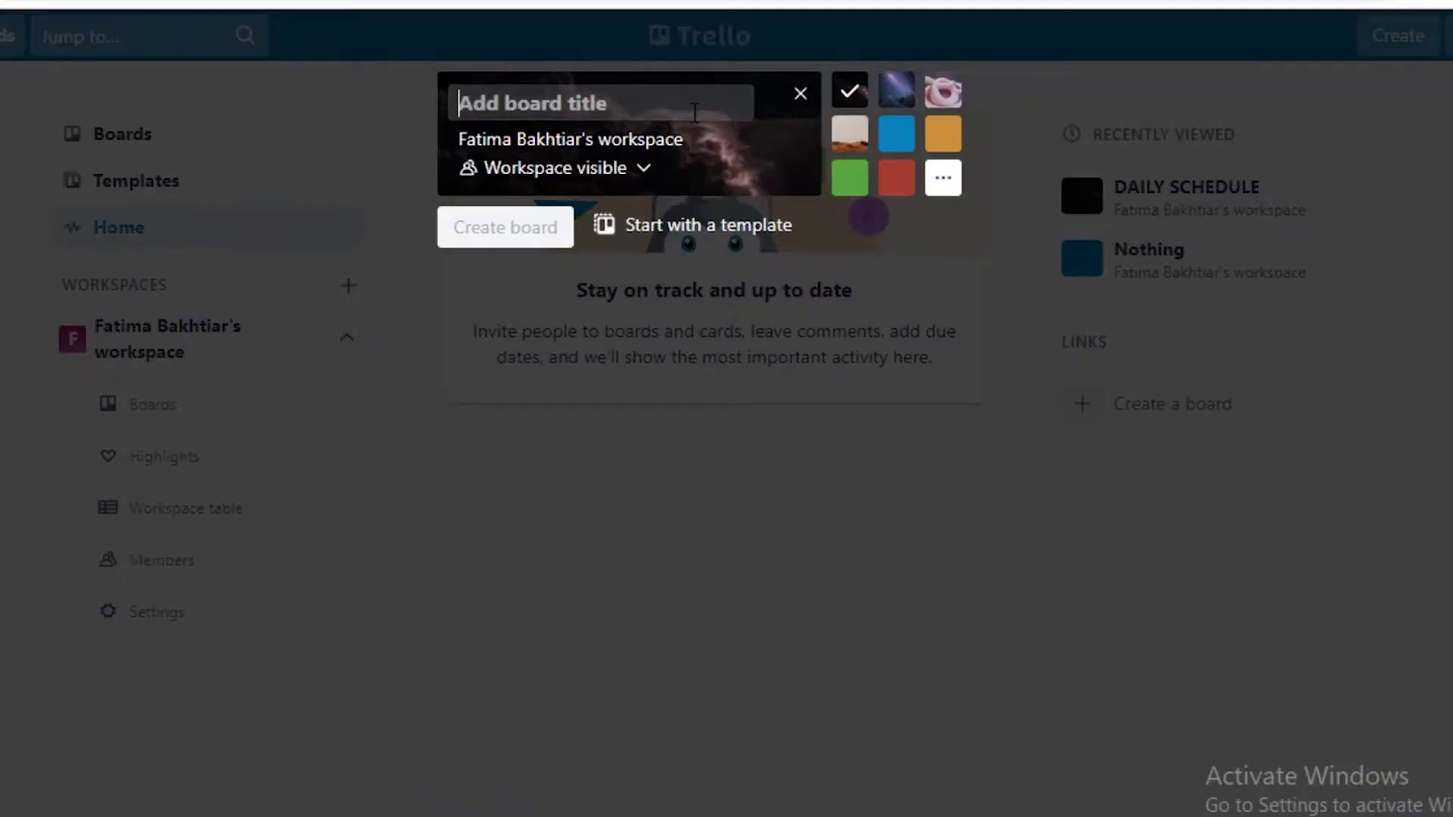
{"action": "type", "text": "SIDE"}
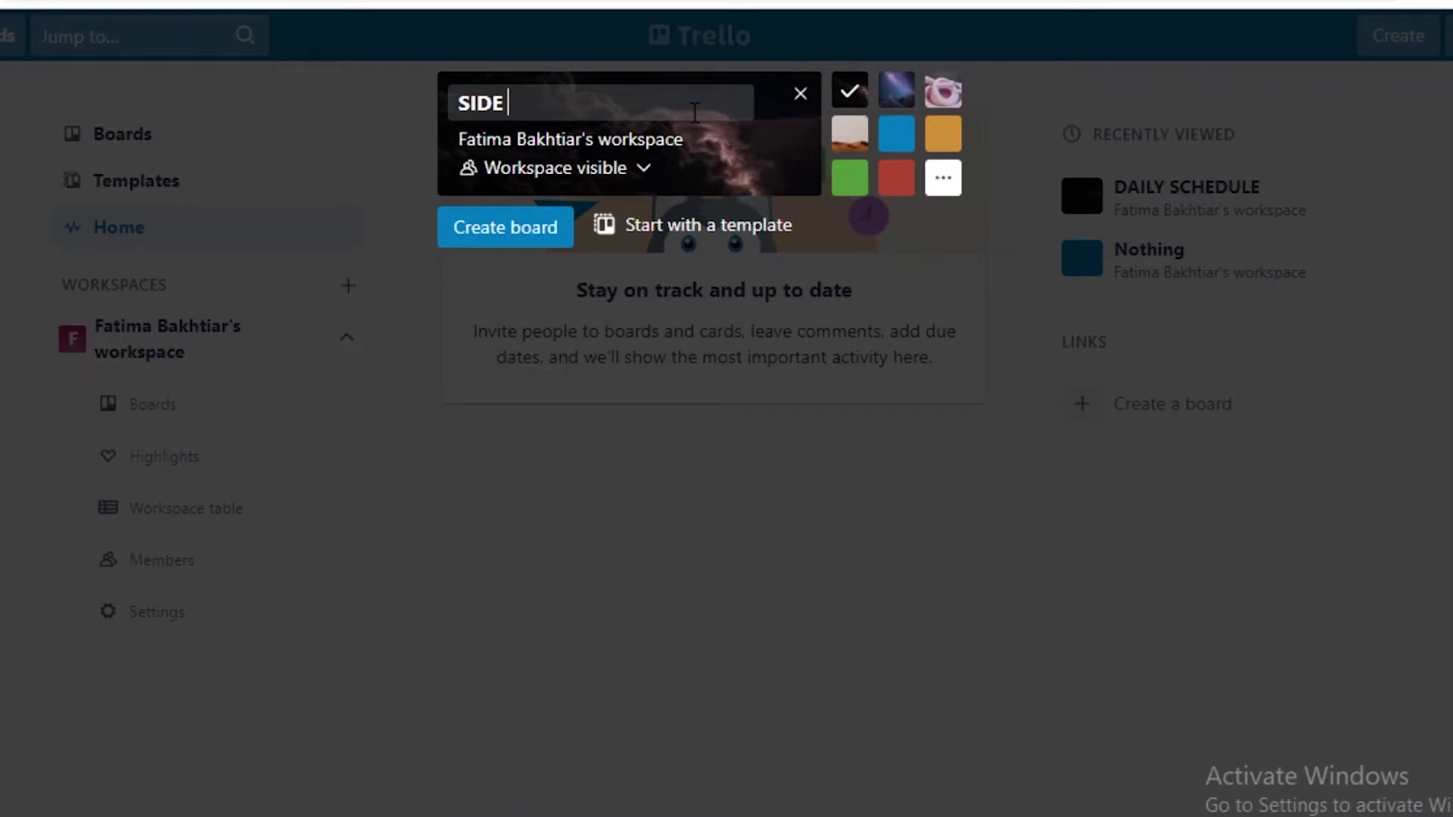
{"action": "type", "text": " HUSTLE"}
{"action": "key", "text": "Return"}
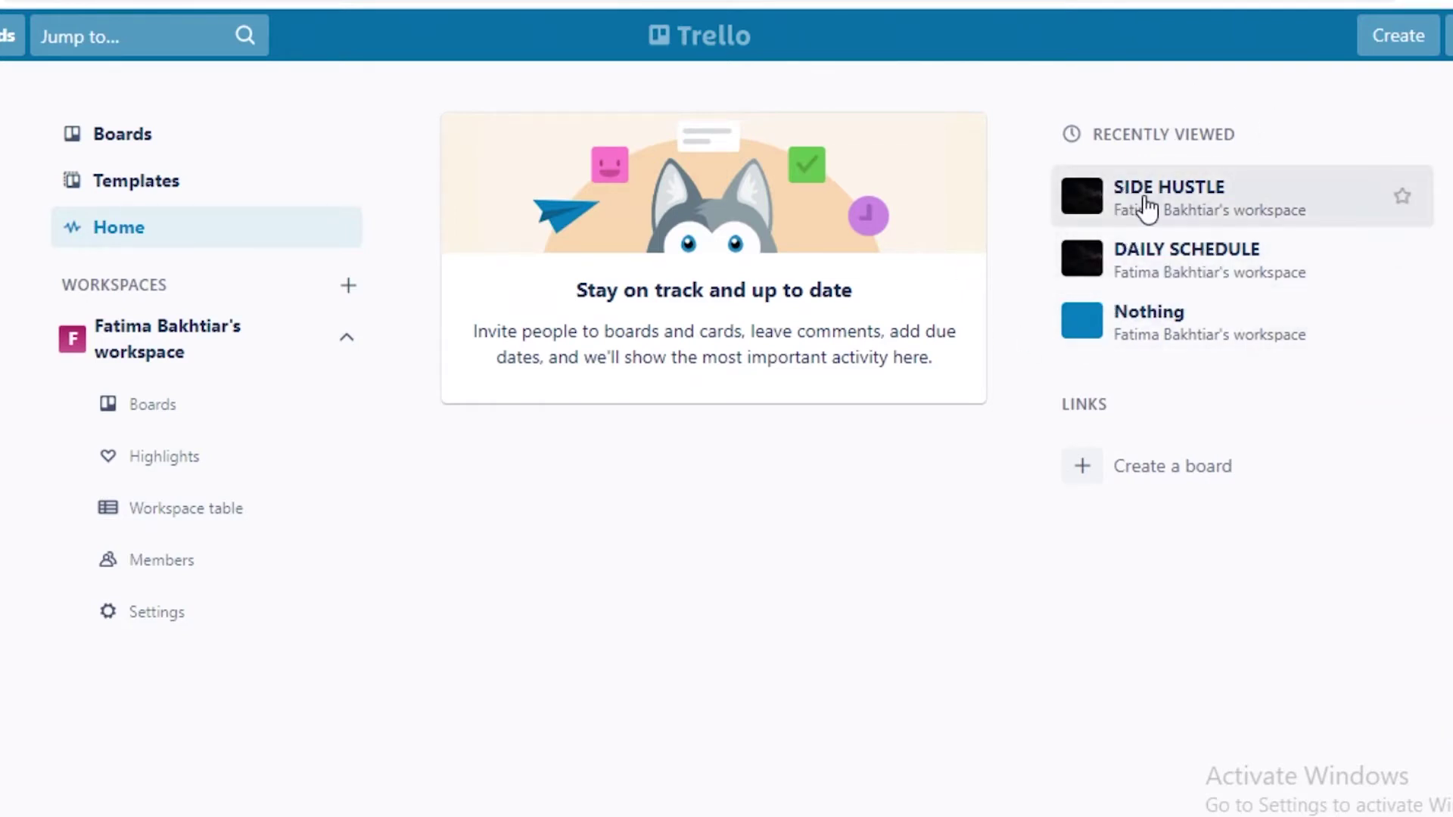
Open the DAILY SCHEDULE board and change its background to solid pink.
{"action": "left_click", "coordinate": [1162, 271]}
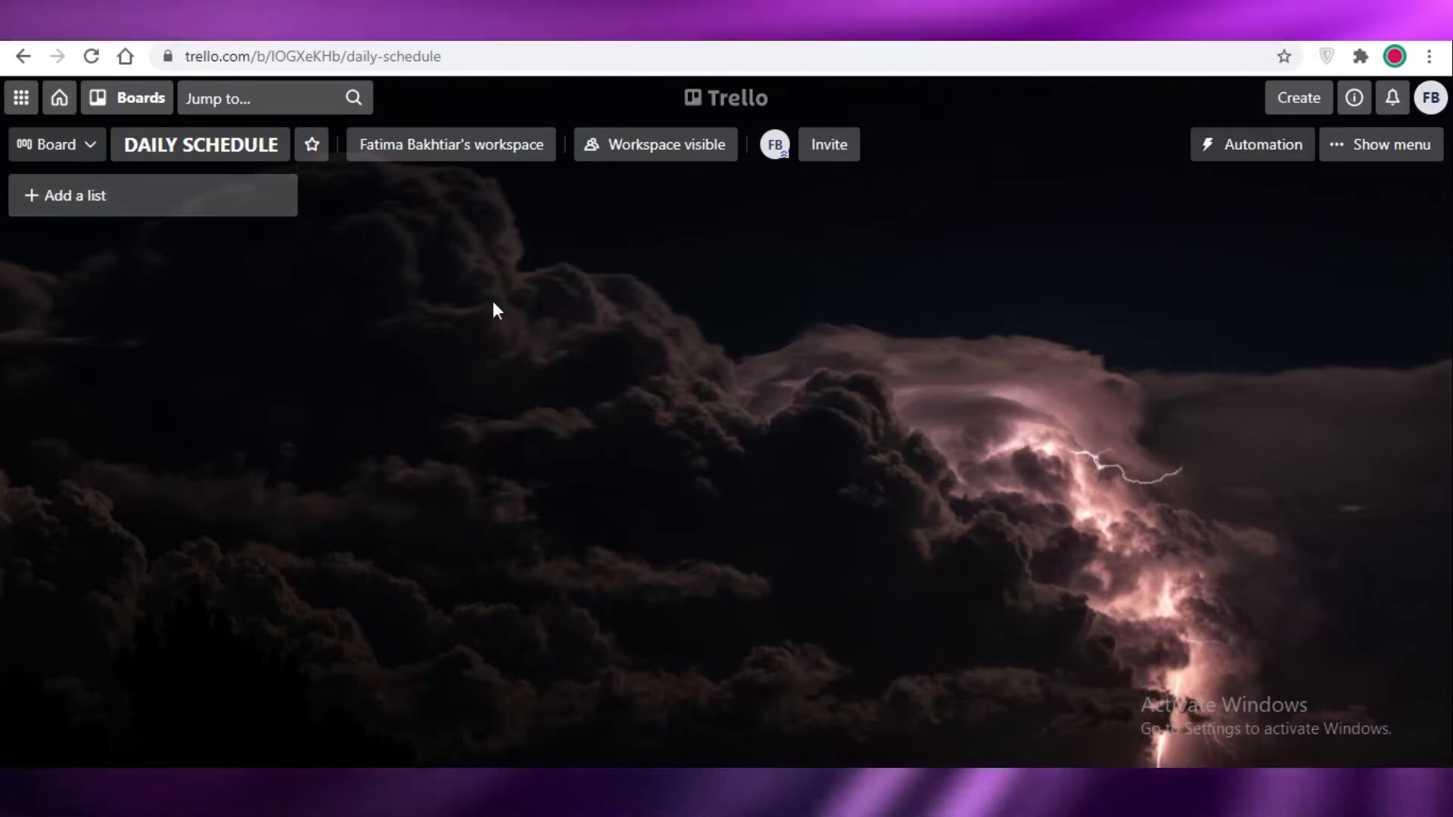
{"action": "left_click", "coordinate": [1358, 149]}
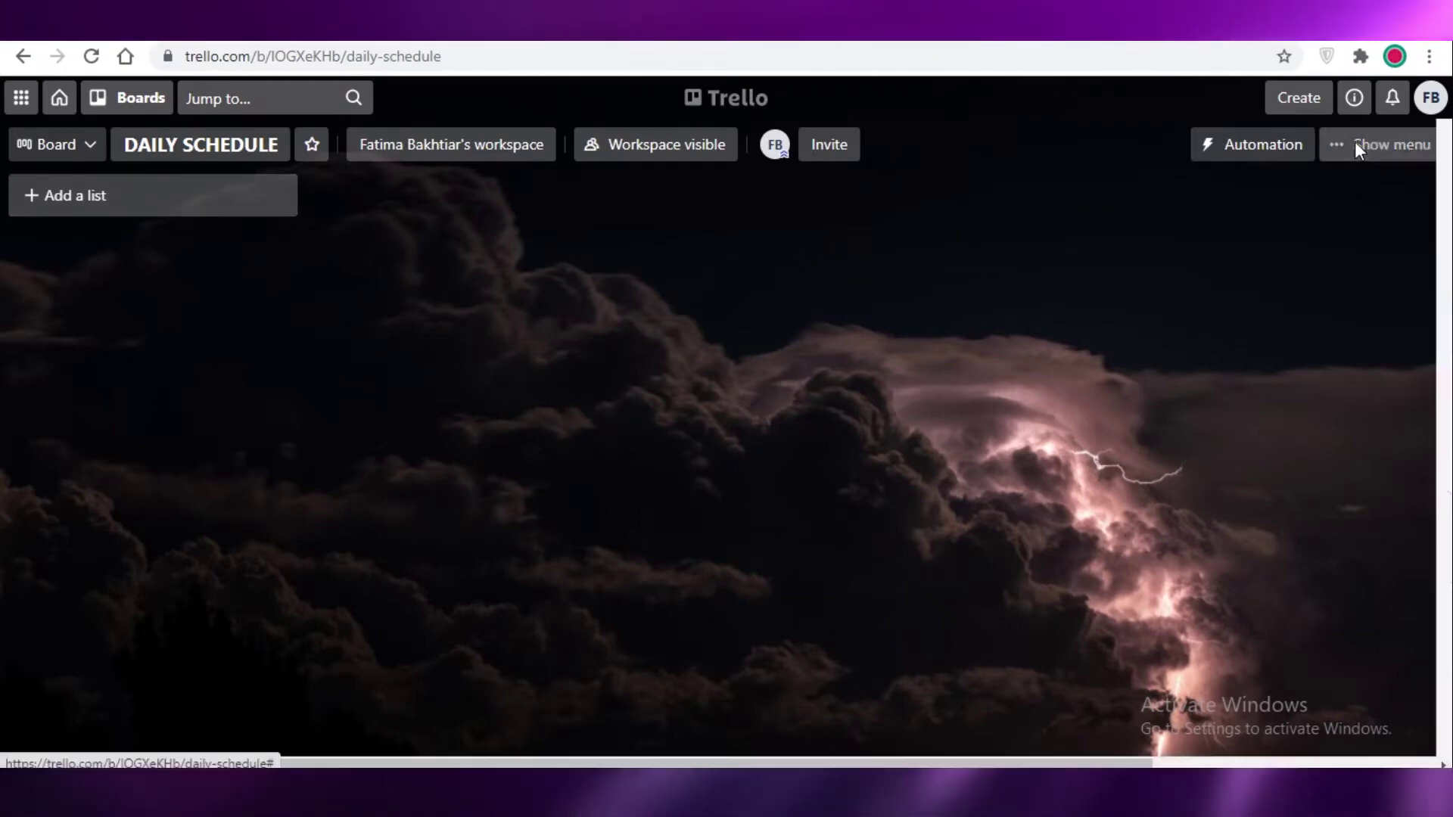
{"action": "left_click", "coordinate": [1429, 143]}
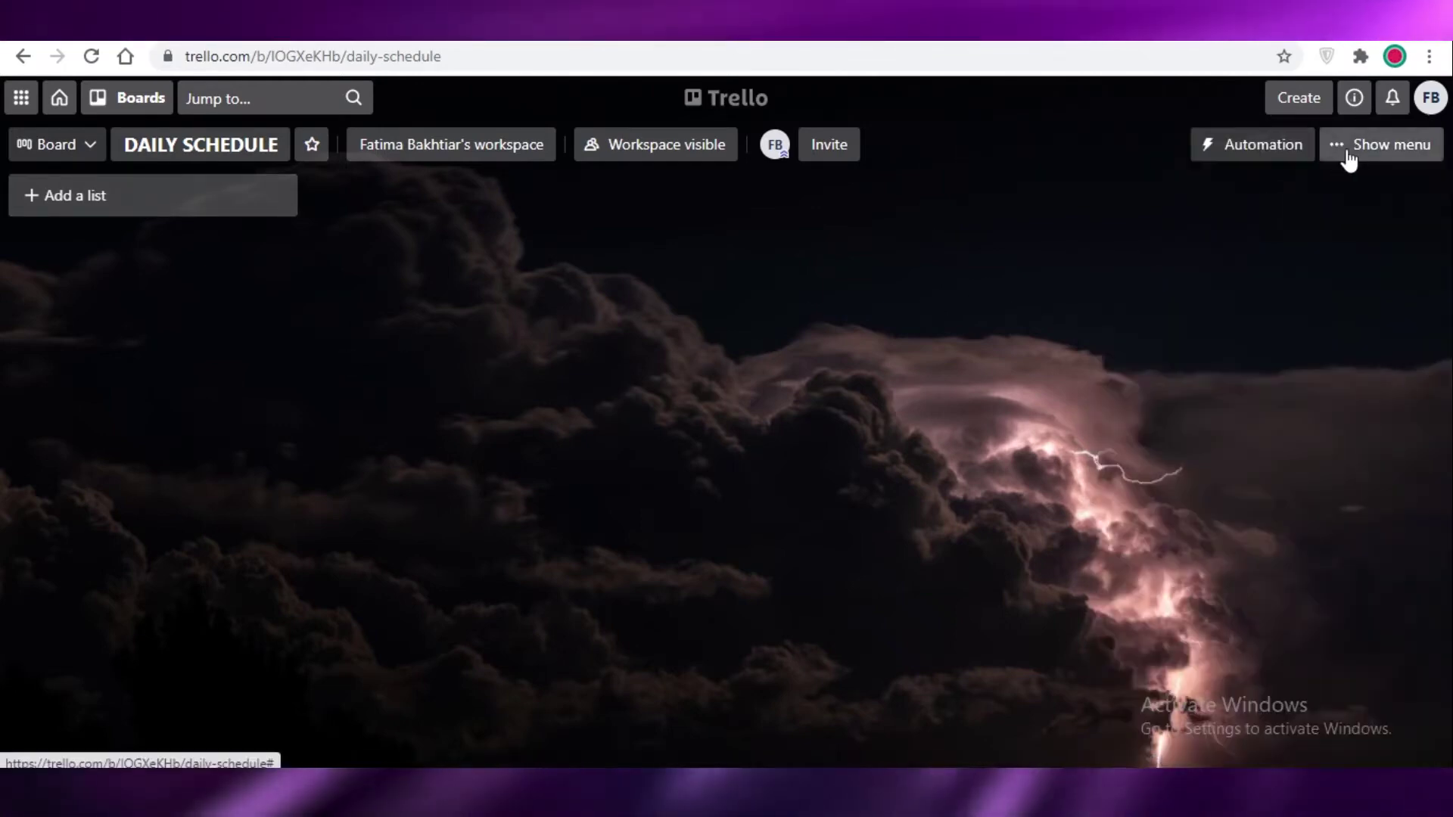
{"action": "left_click", "coordinate": [1342, 149]}
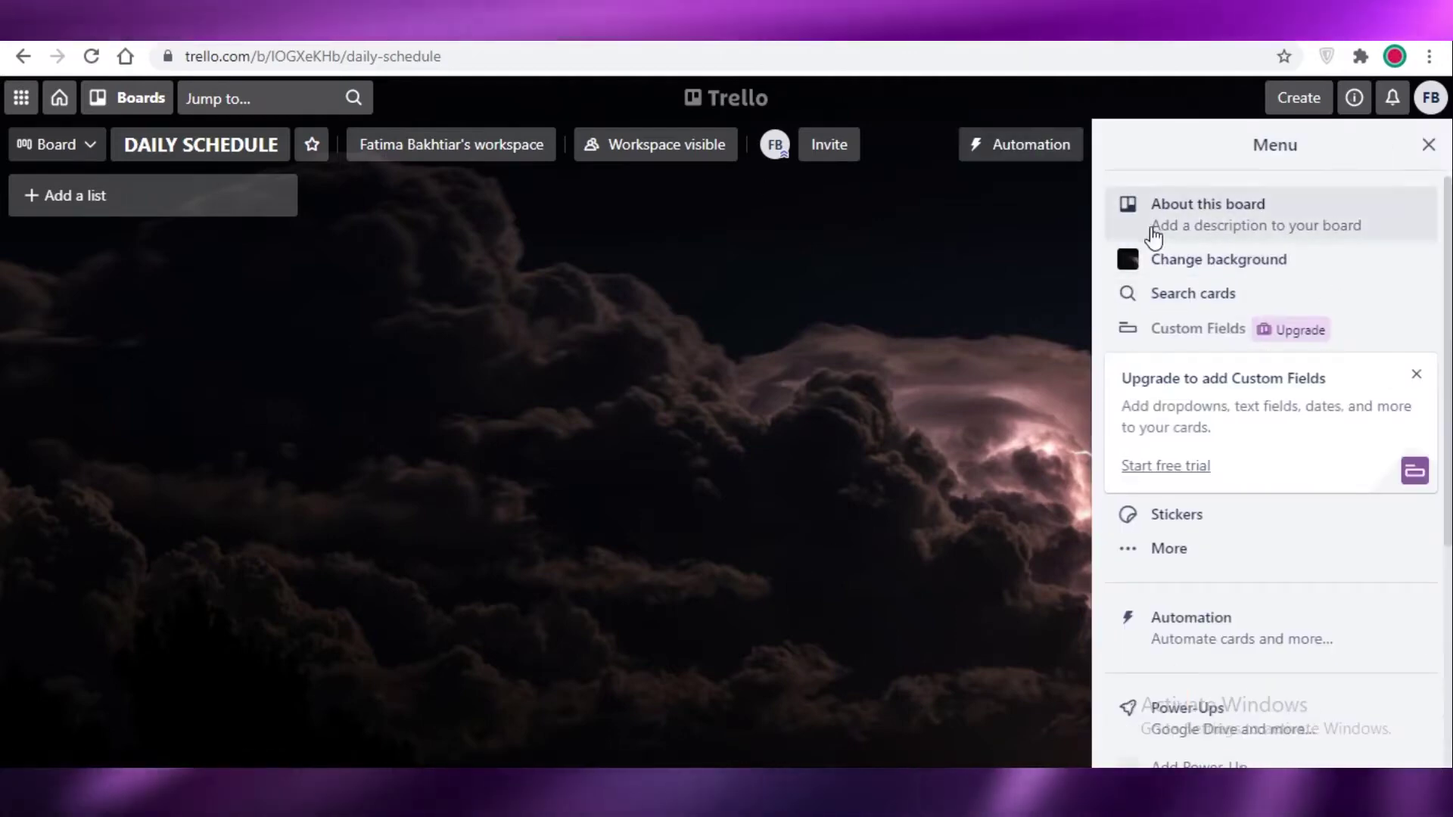
{"action": "left_click", "coordinate": [1131, 259]}
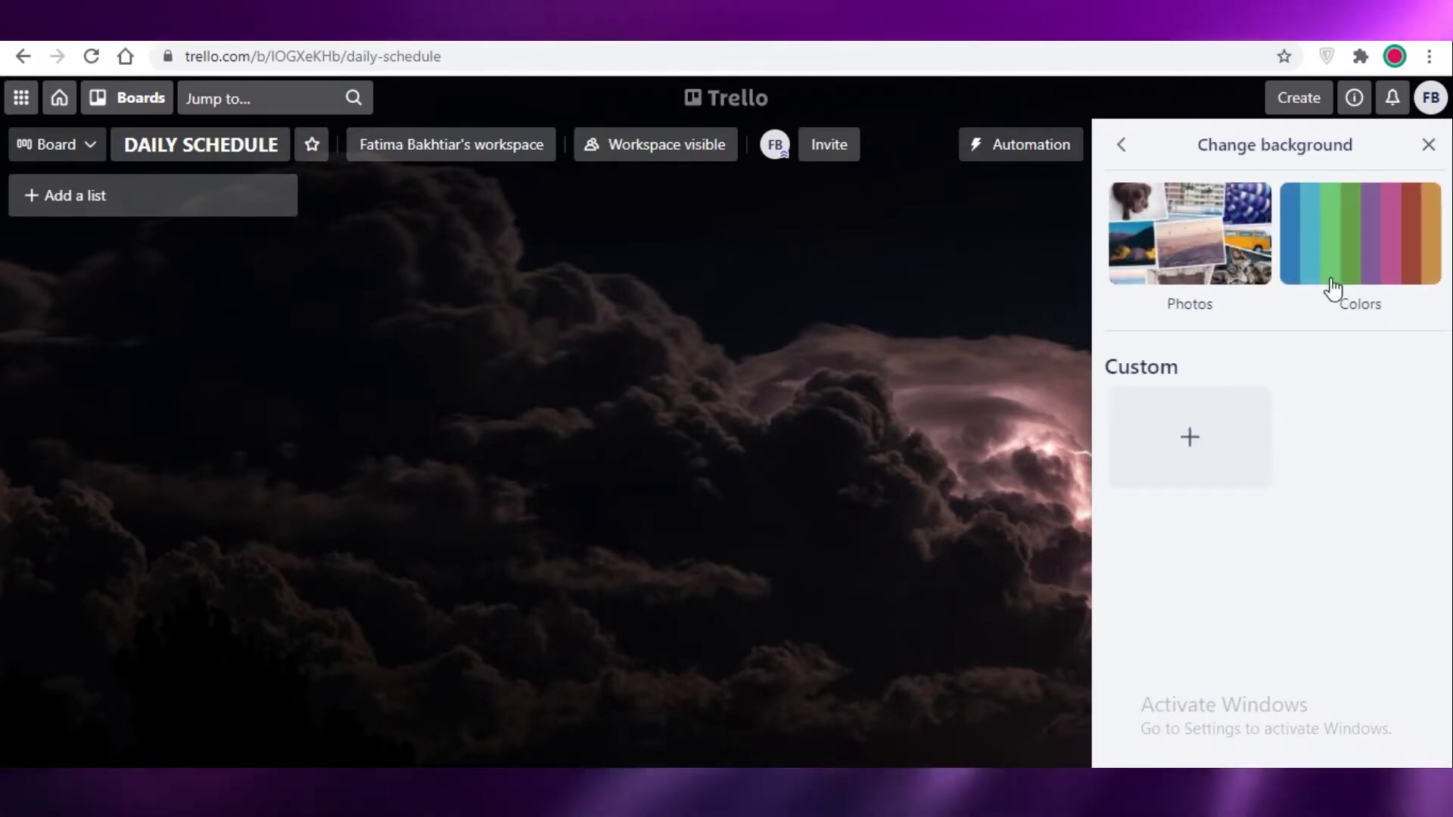
{"action": "left_click", "coordinate": [1330, 306]}
{"action": "left_click", "coordinate": [1268, 662]}
{"action": "left_click", "coordinate": [1360, 480]}
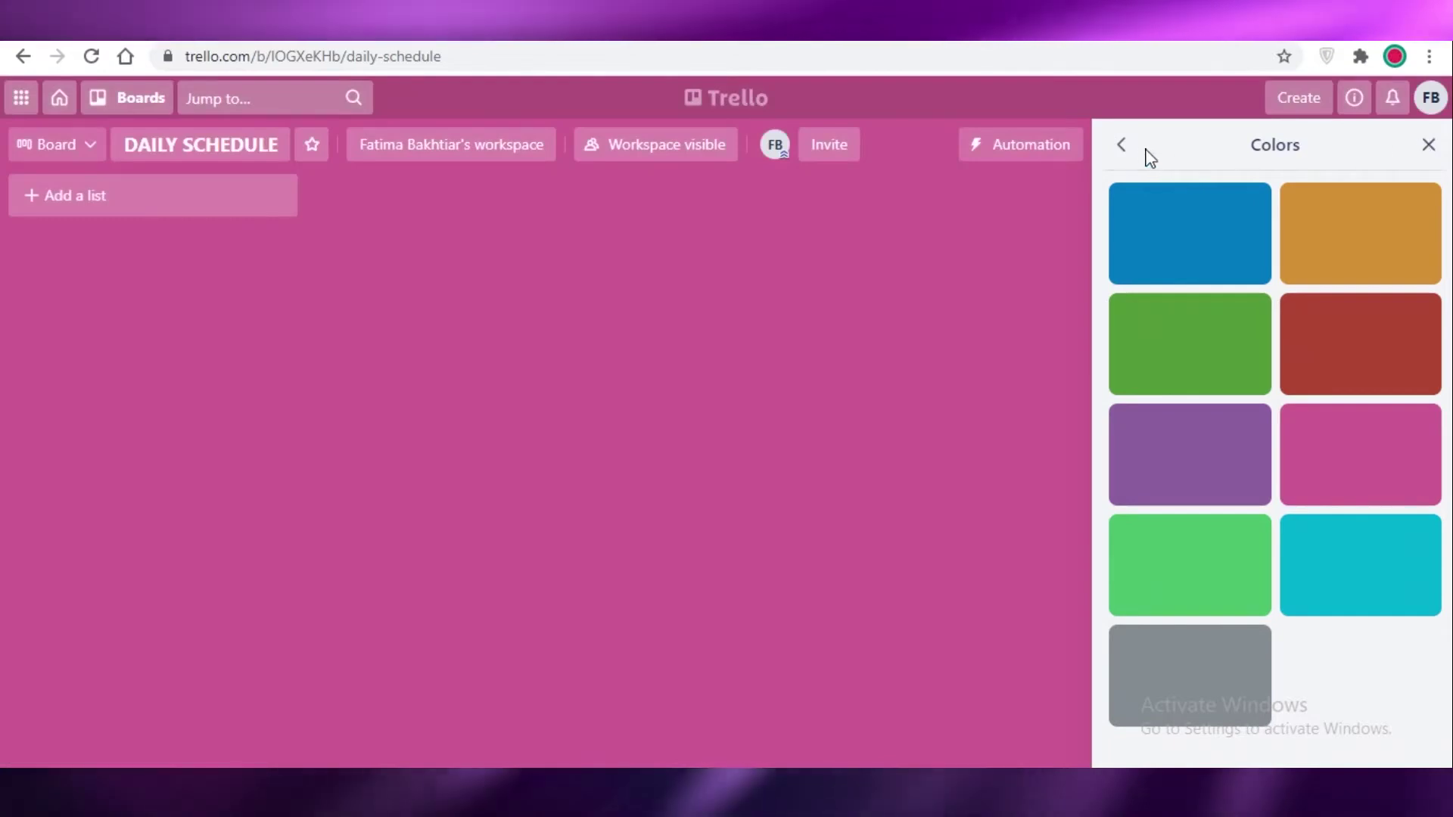
{"action": "left_click", "coordinate": [1123, 146]}
{"action": "left_click", "coordinate": [1429, 144]}
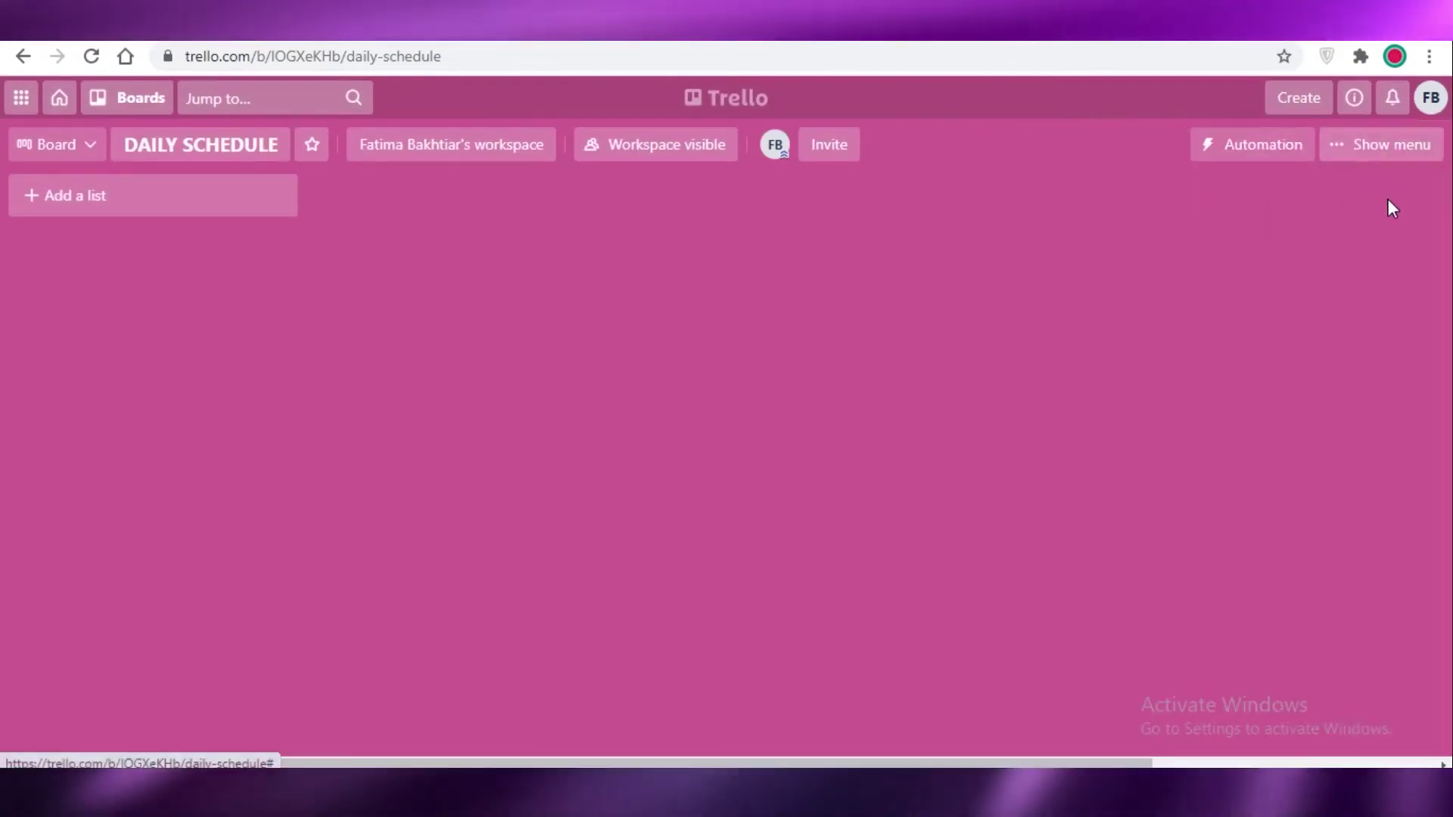
Add a list titled RECURRING EVENTS to the DAILY SCHEDULE board, without starting another list.
{"action": "left_click", "coordinate": [59, 201]}
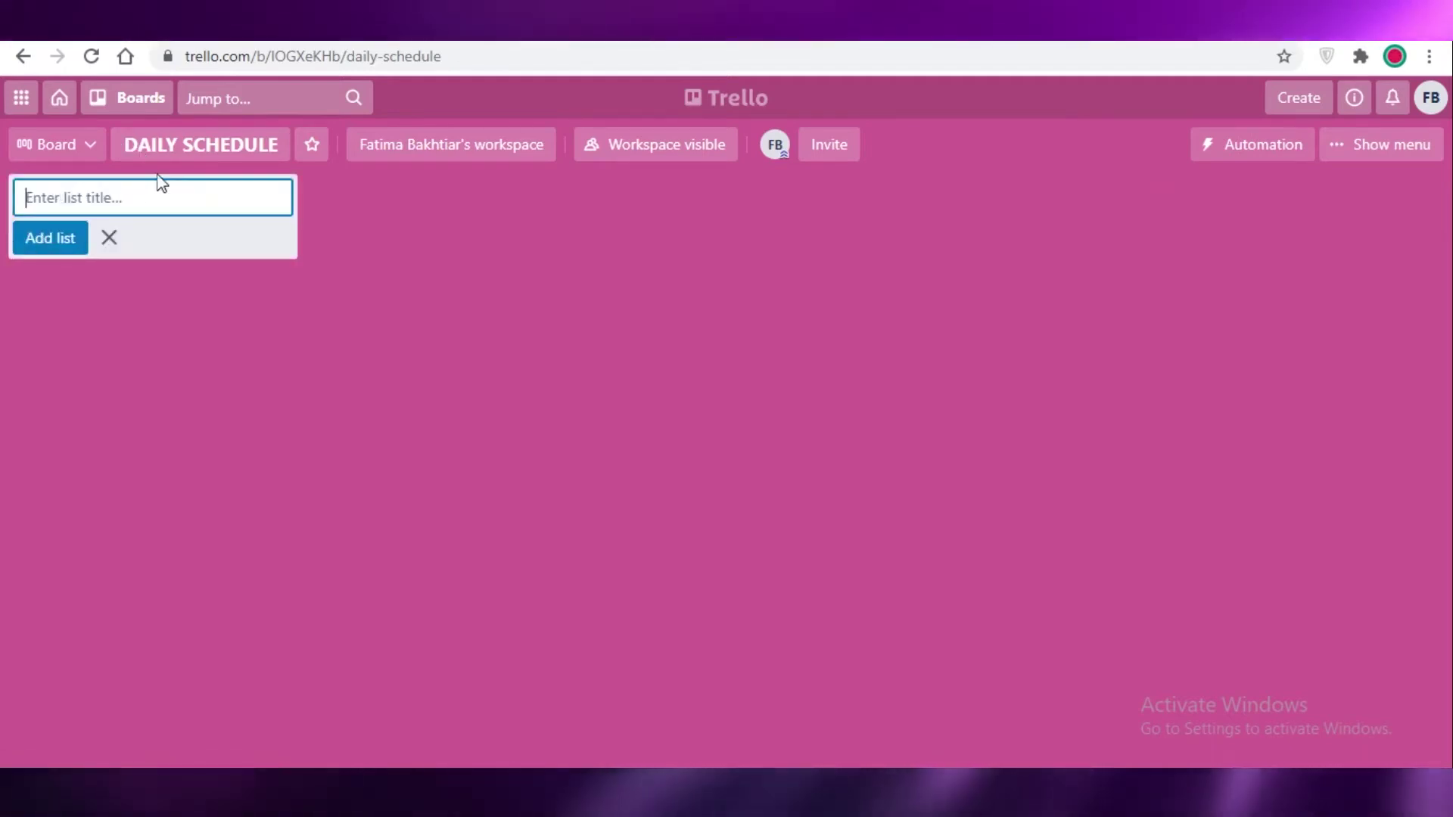
{"action": "type", "text": "re"}
{"action": "key", "text": "BackSpace"}
{"action": "key", "text": "BackSpace"}
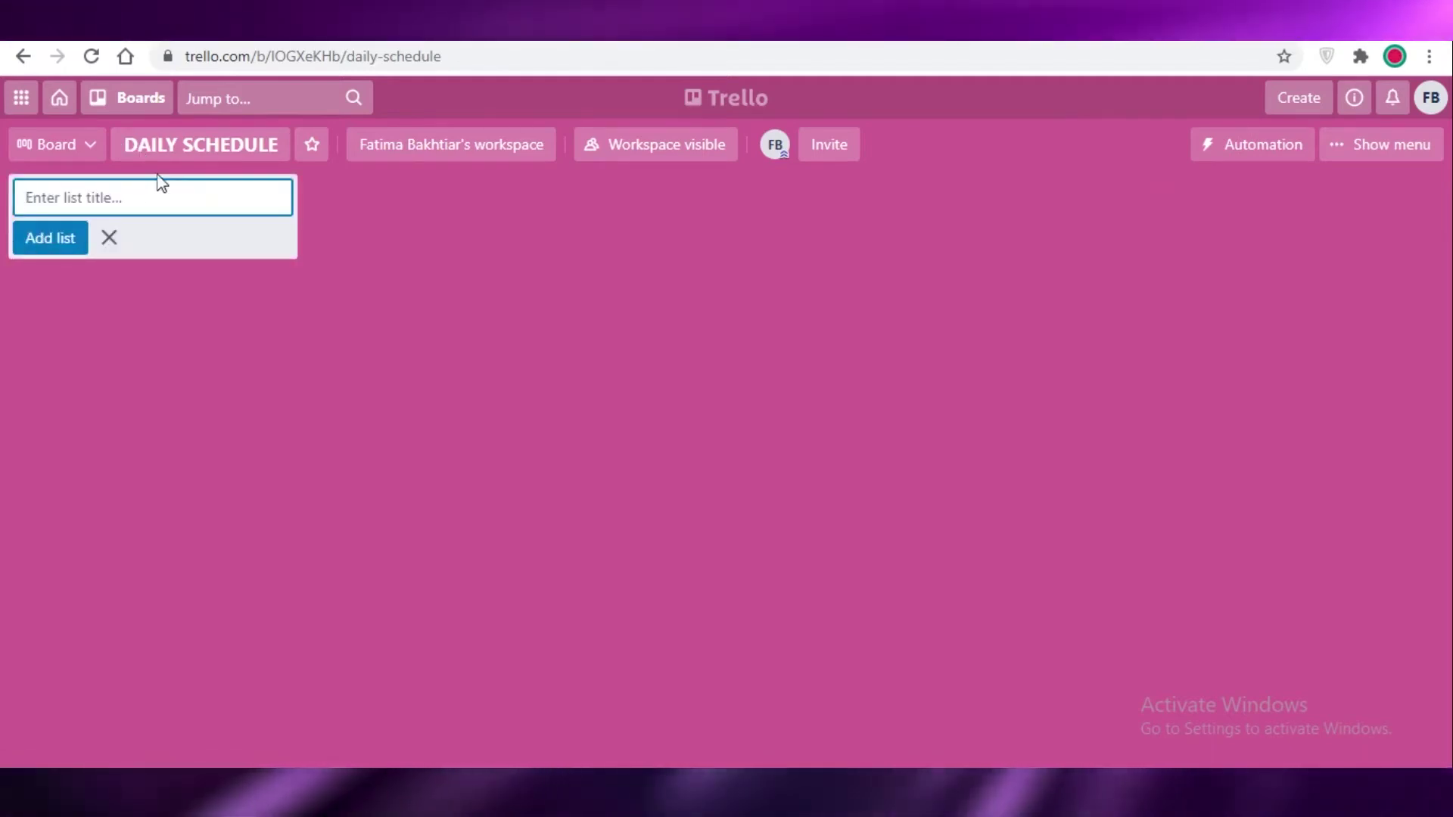
{"action": "type", "text": "RECURRING EVENTS"}
{"action": "key", "text": "Return"}
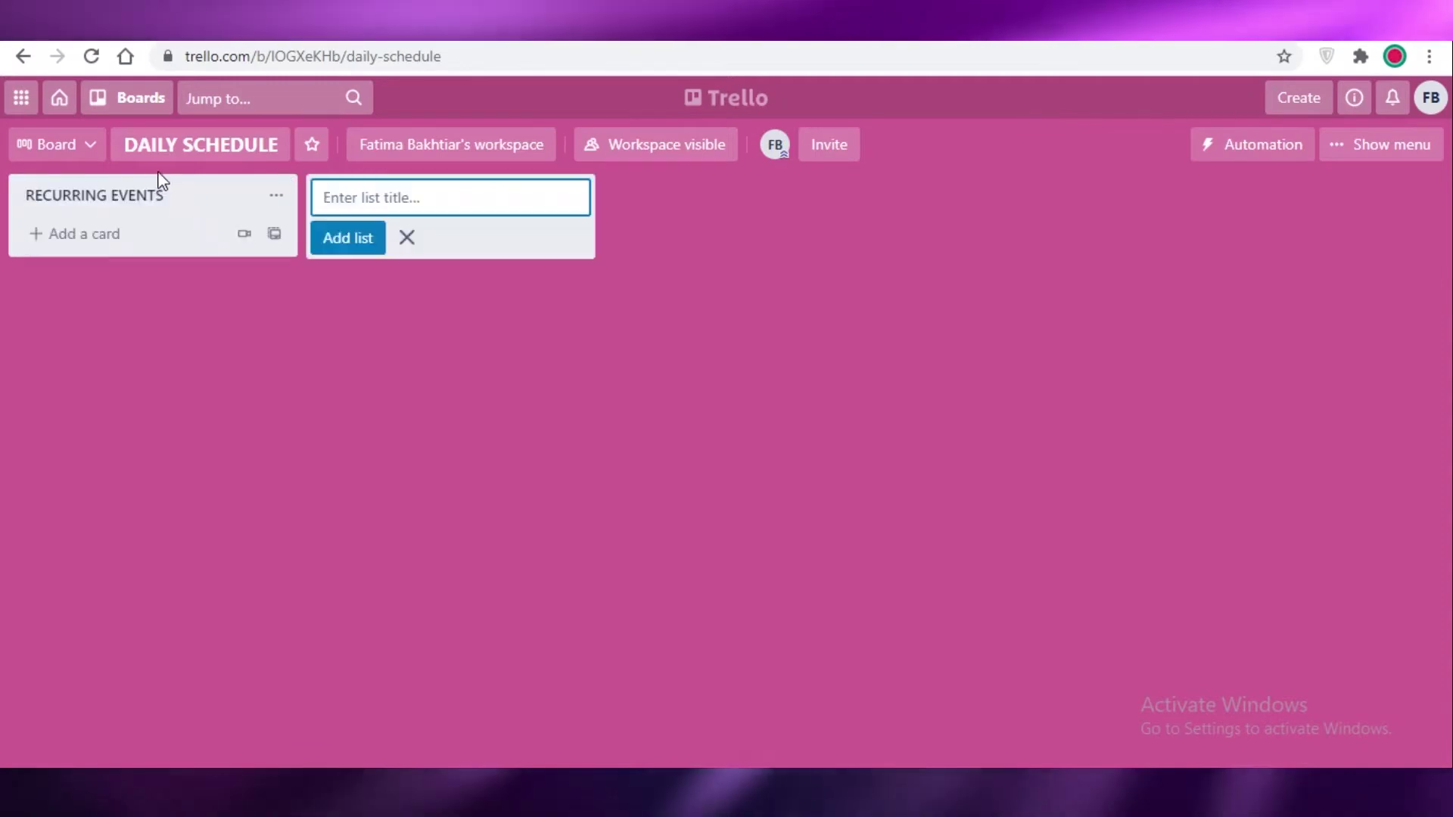
{"action": "key", "text": "Escape"}
Add a card titled WAKE UP AT 6 to the RECURRING EVENTS list.
{"action": "left_click", "coordinate": [70, 234]}
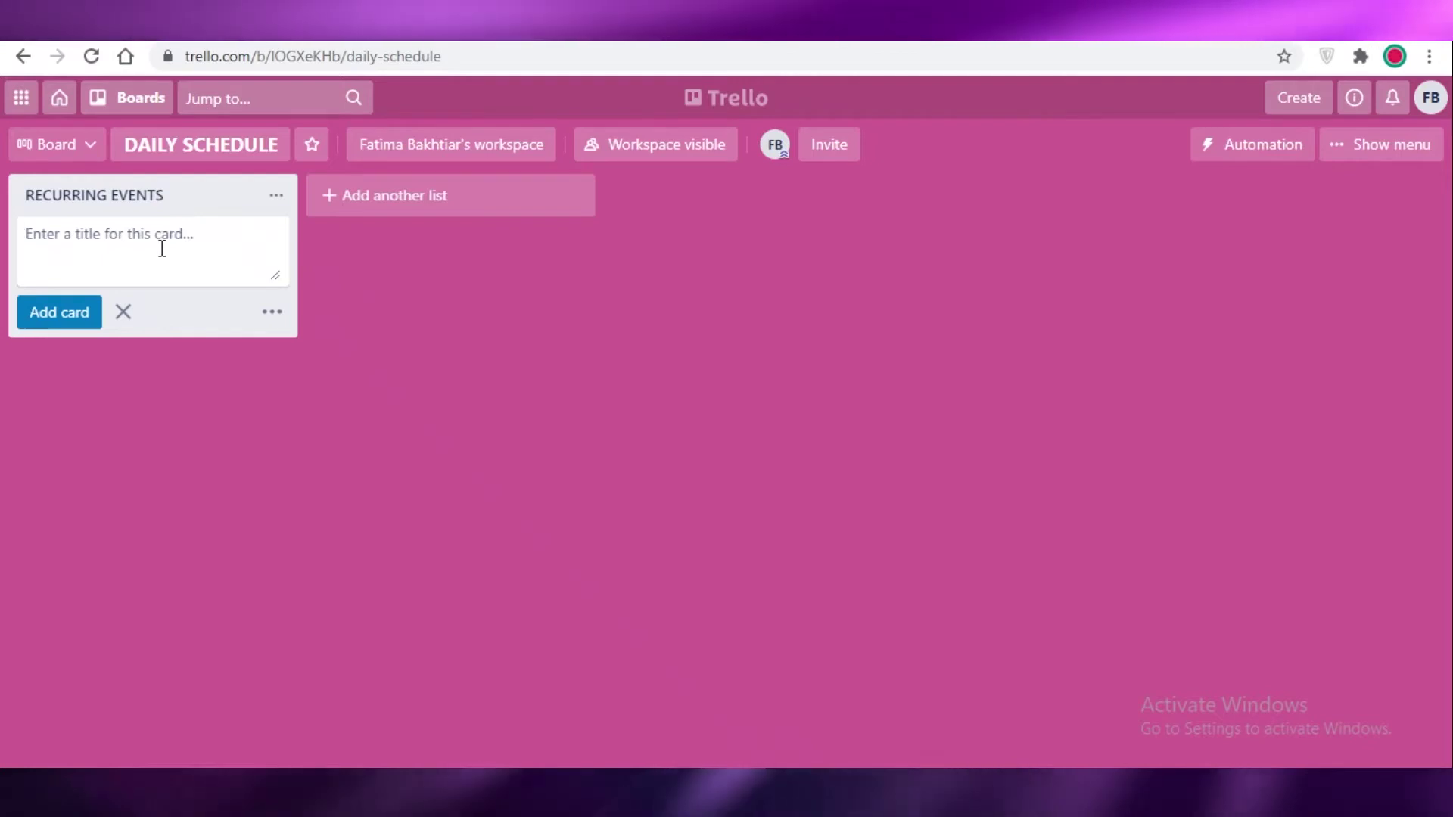
{"action": "type", "text": "L"}
{"action": "key", "text": "BackSpace"}
{"action": "type", "text": "KE UP AT "}
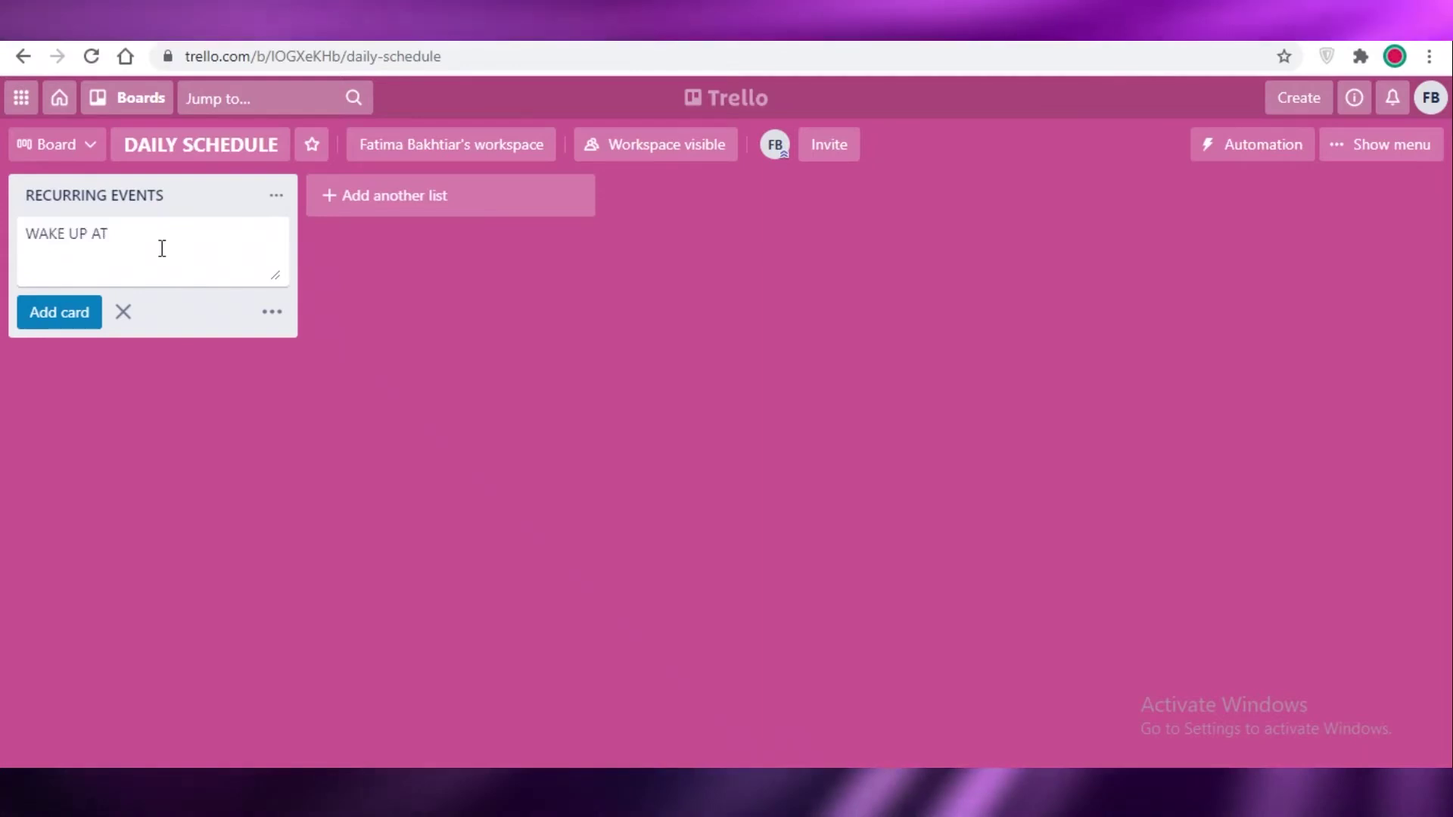
{"action": "type", "text": "6"}
{"action": "key", "text": "Return"}
Open the WAKE UP AT 6 card and look at its label choices and description field.
{"action": "left_click", "coordinate": [266, 237]}
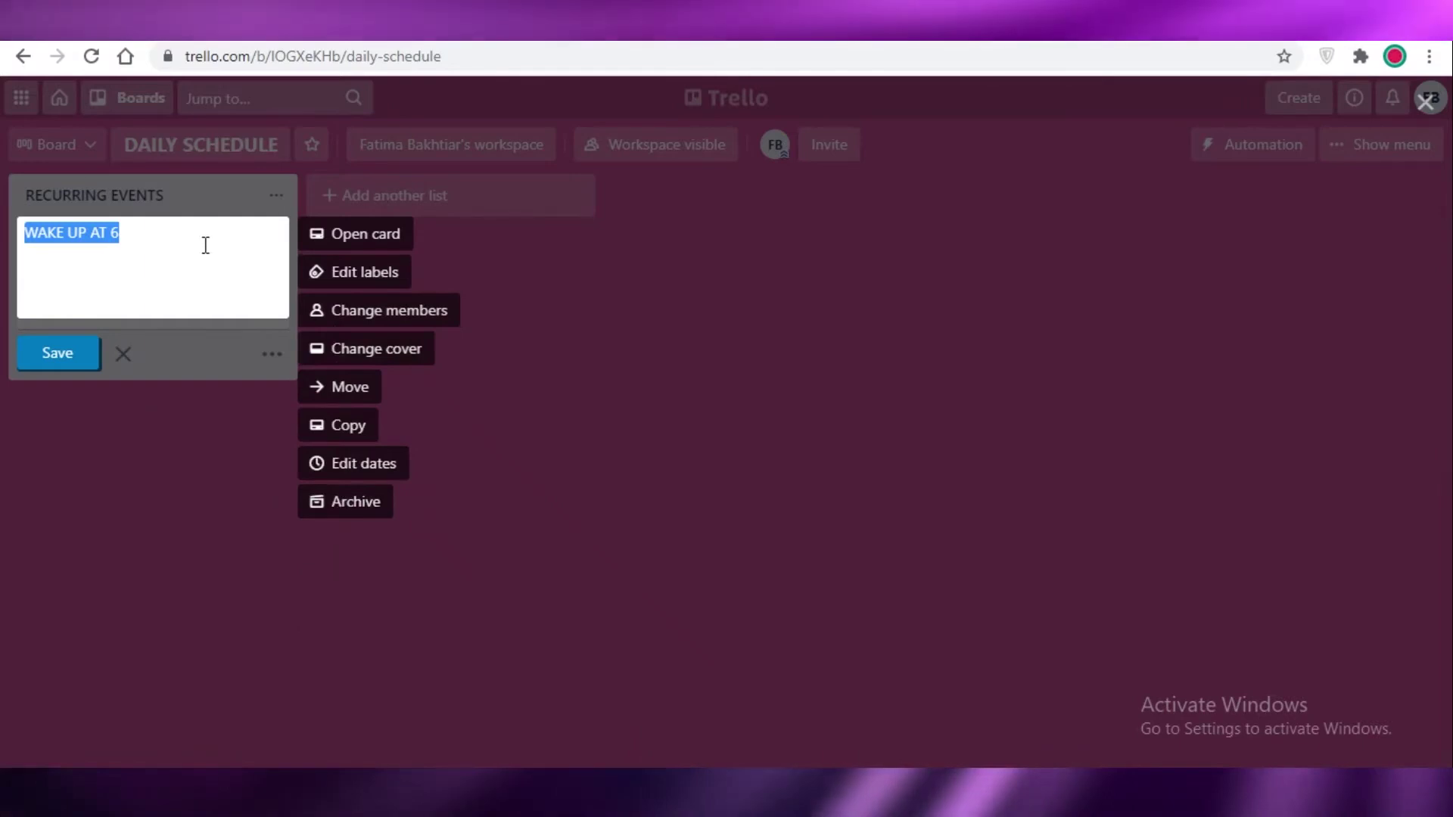
{"action": "left_click", "coordinate": [322, 234]}
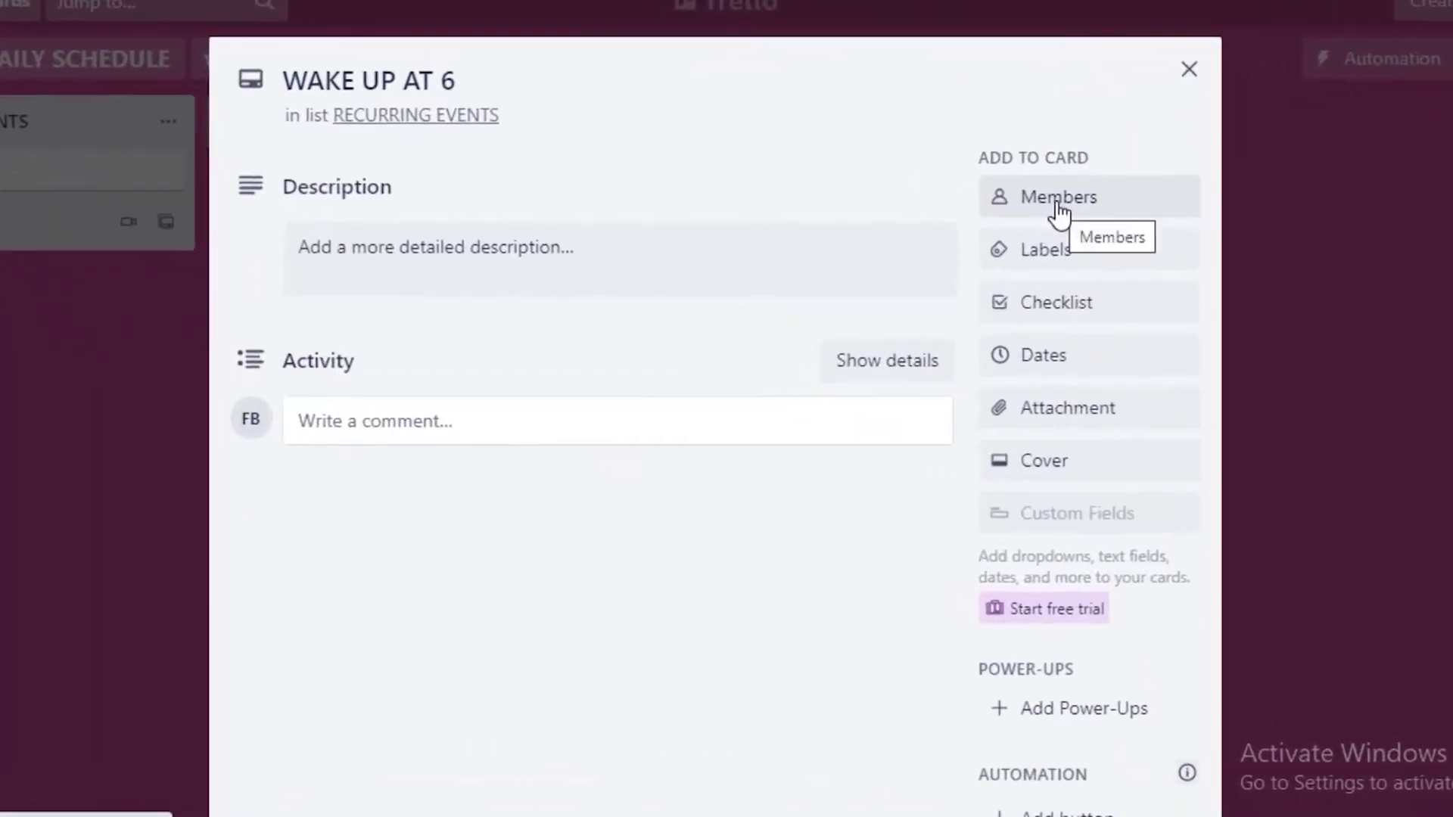
{"action": "left_click", "coordinate": [1083, 257]}
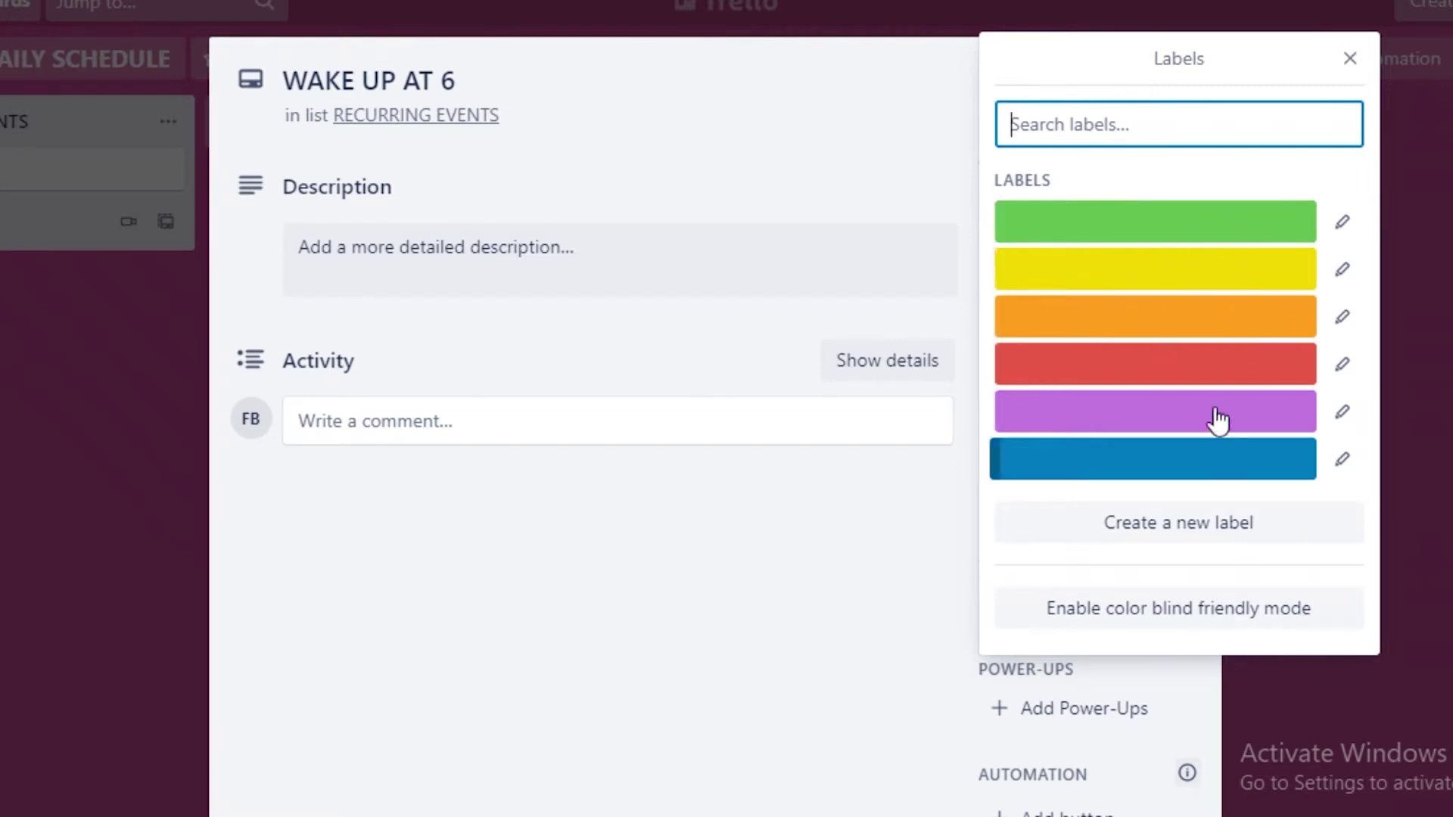
{"action": "left_click", "coordinate": [1351, 60]}
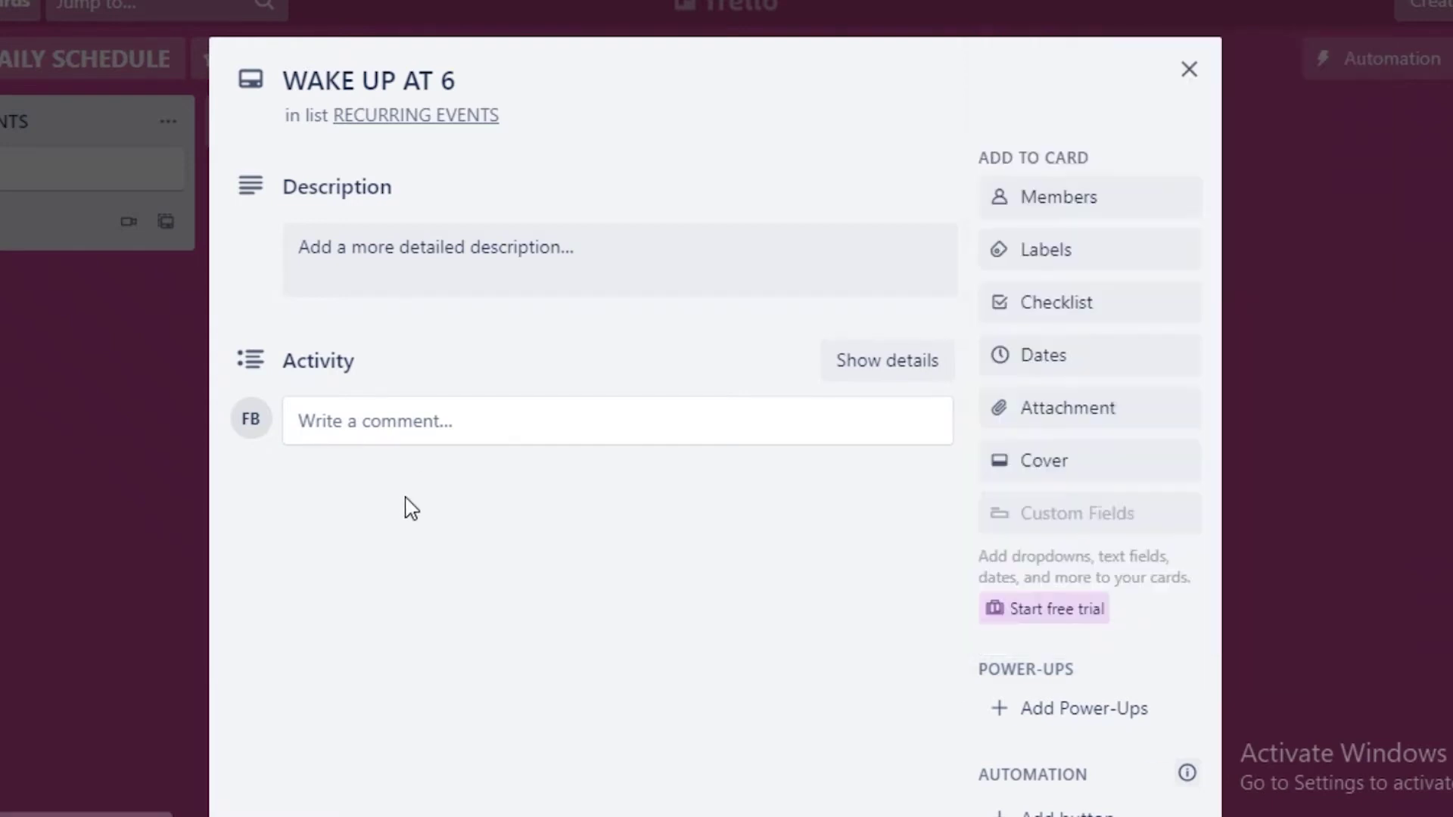
{"action": "left_click", "coordinate": [425, 258]}
{"action": "key", "text": "Escape"}
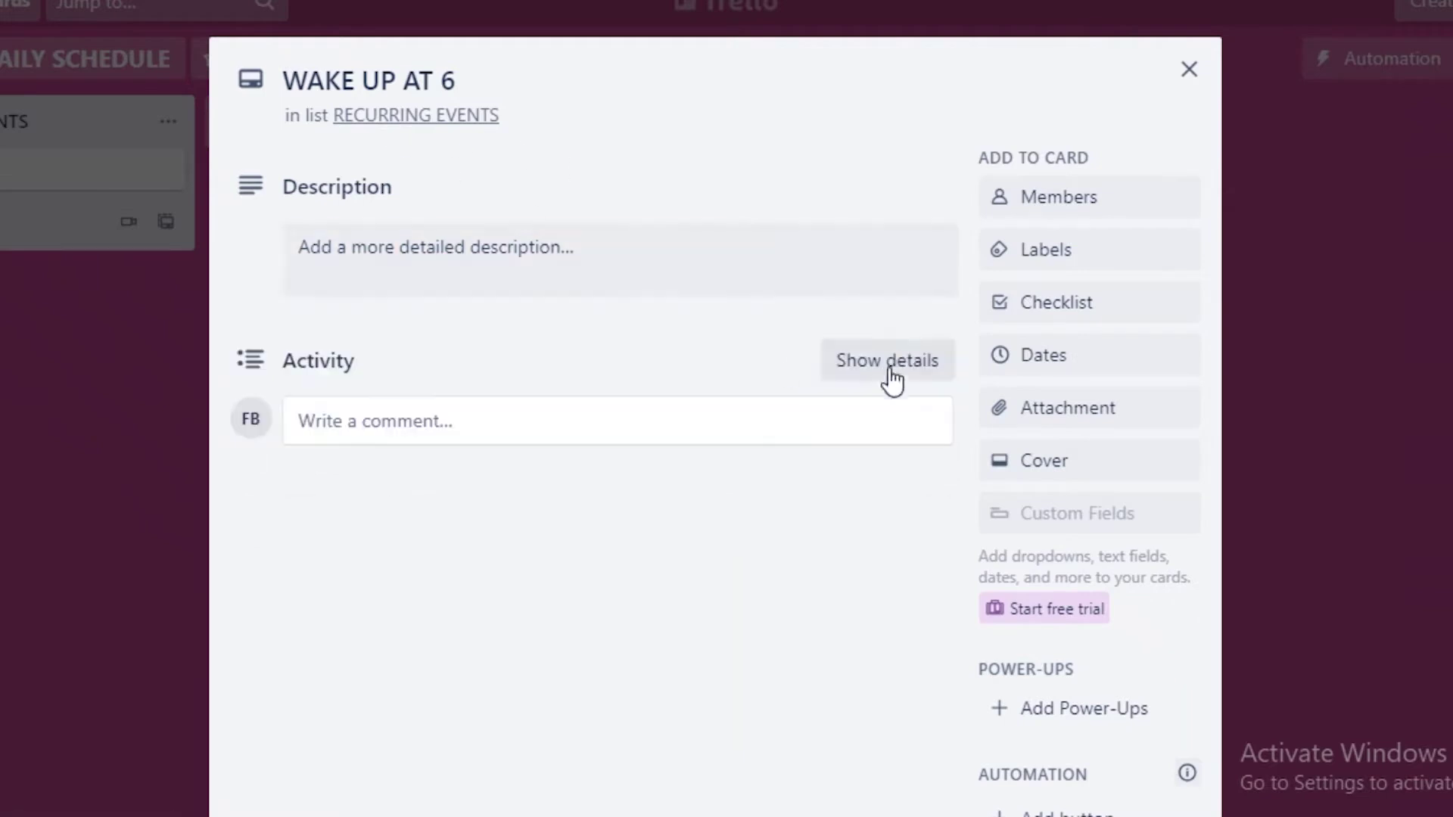
Add a checklist titled EAT BREAKFAST to the WAKE UP AT 6 card.
{"action": "left_click", "coordinate": [1106, 328]}
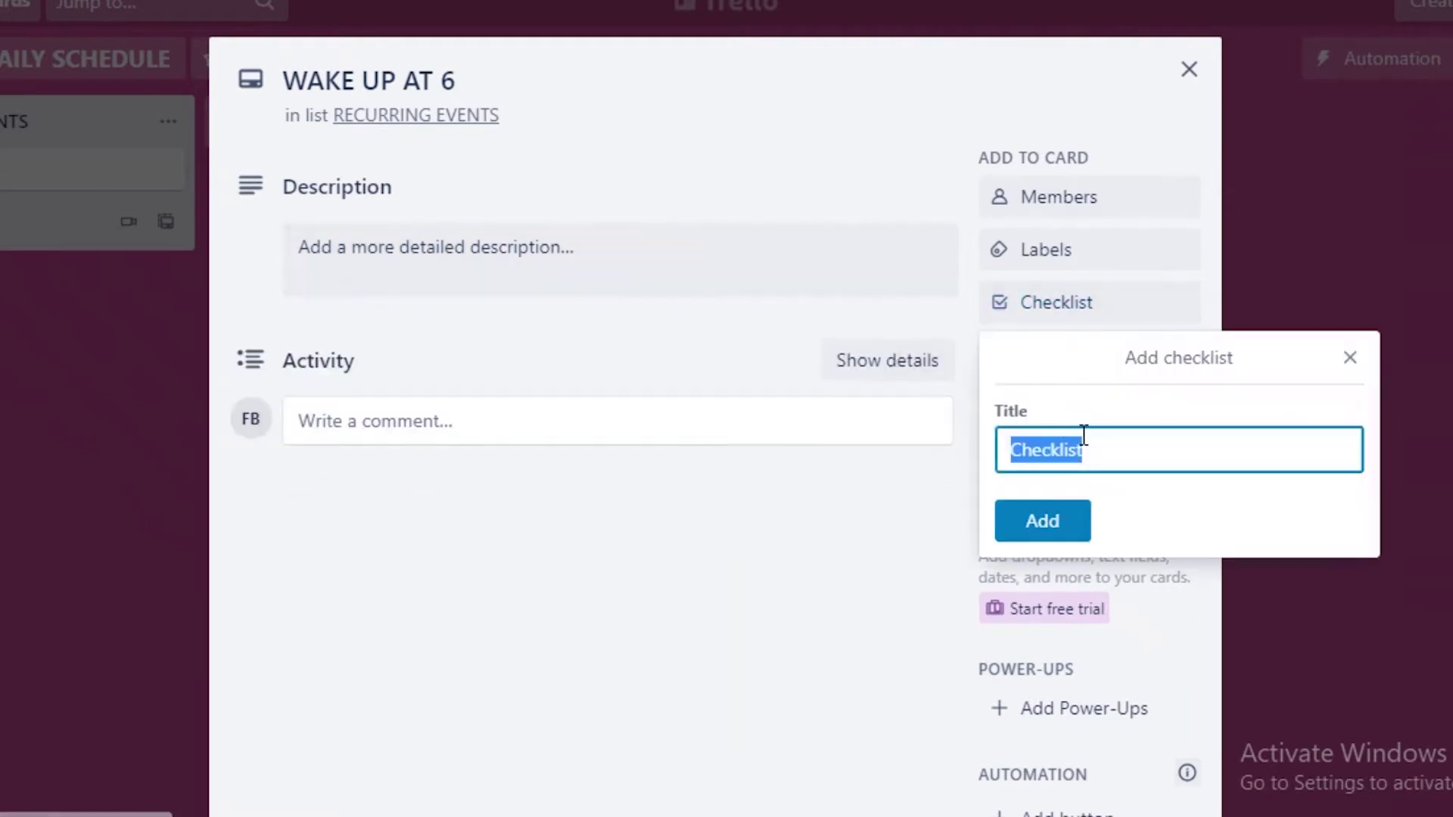
{"action": "left_click", "coordinate": [1121, 447]}
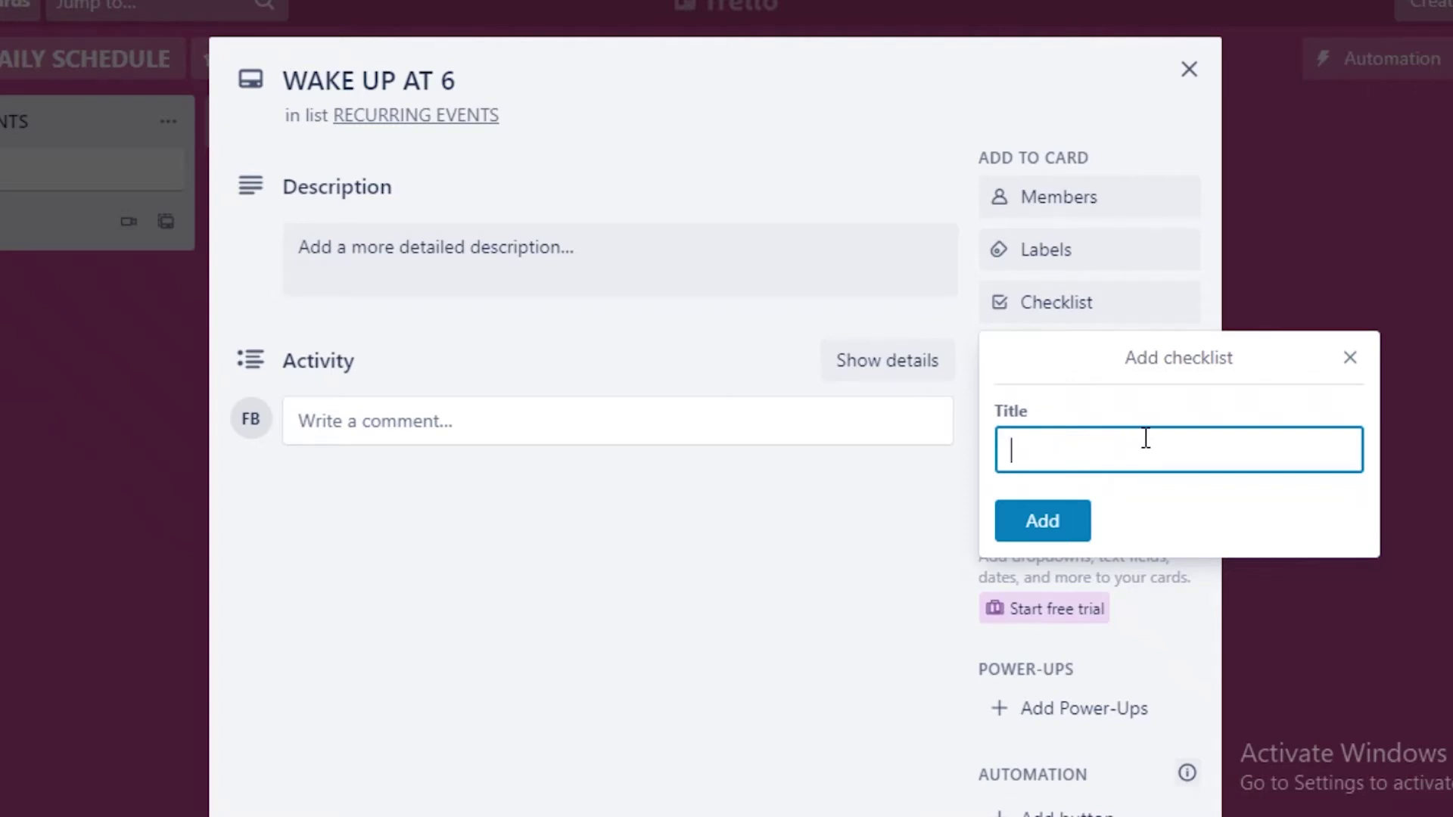
{"action": "type", "text": "EAT BREAKFAST"}
{"action": "key", "text": "Return"}
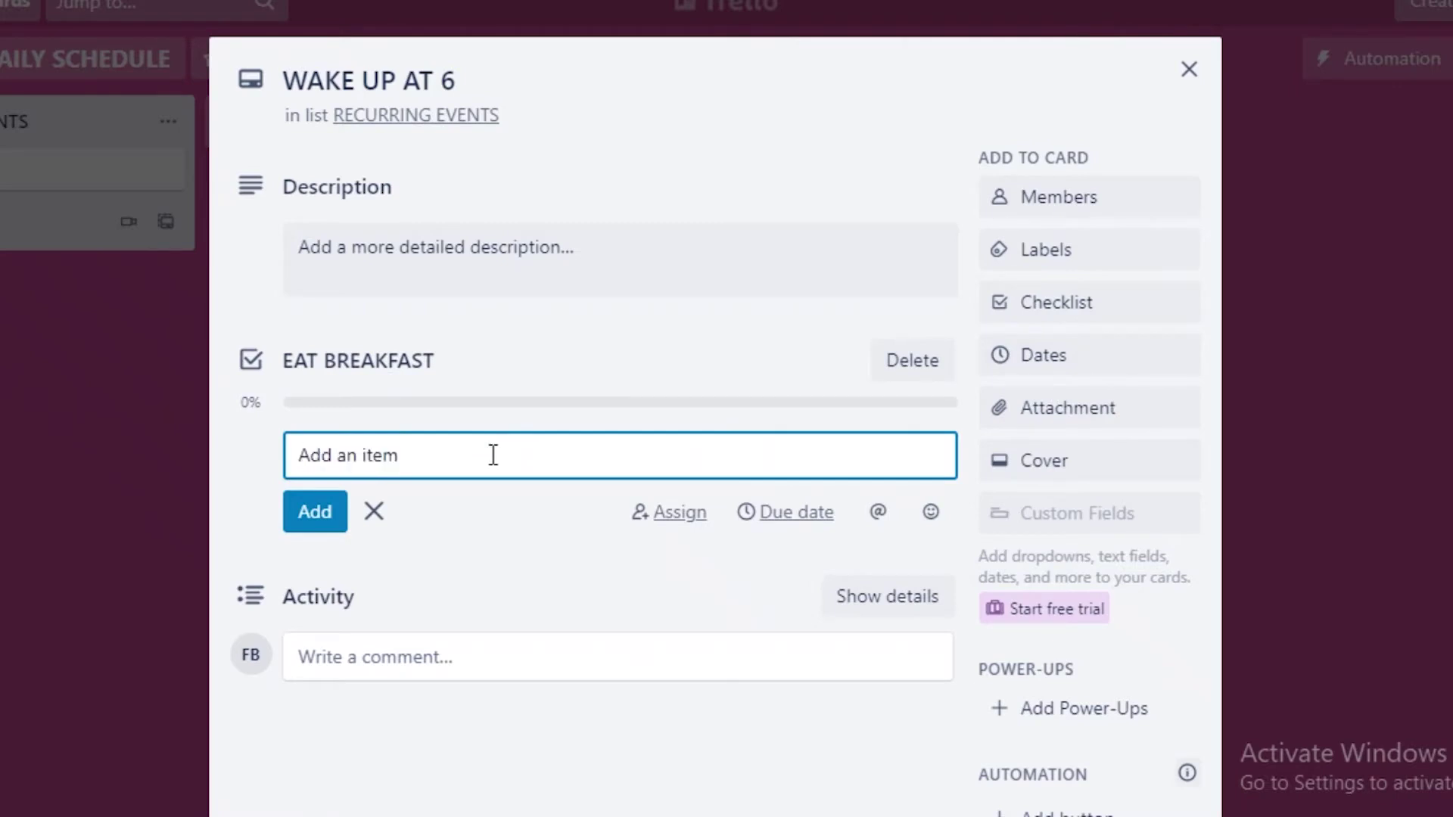
Add the items YOGA, PILATES, COFFEE and HEAD TO WORK to the EAT BREAKFAST checklist, leaving the description empty.
{"action": "type", "text": "YOGA"}
{"action": "key", "text": "Return"}
{"action": "type", "text": "B"}
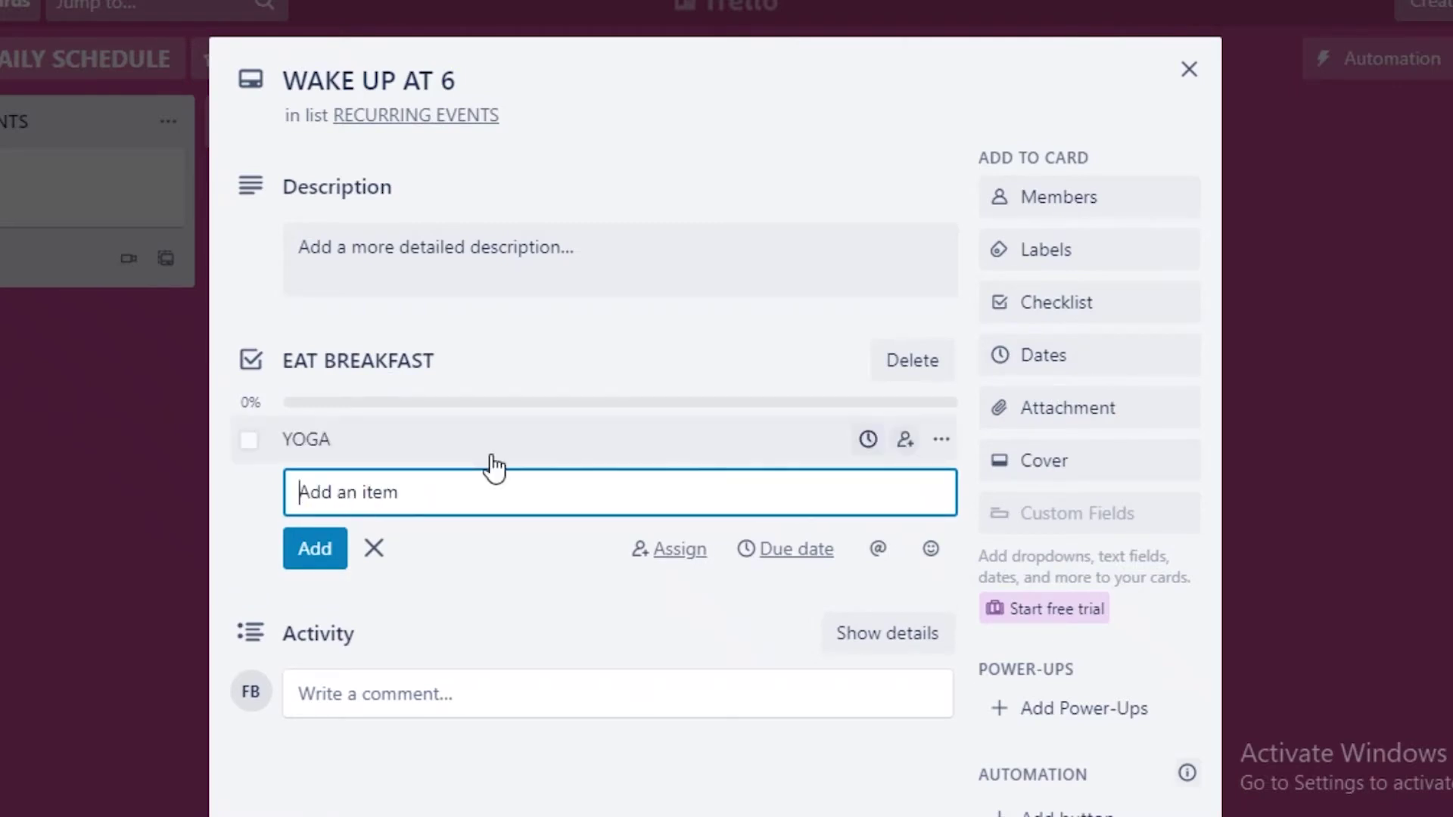
{"action": "type", "text": "ILATES"}
{"action": "key", "text": "Return"}
{"action": "type", "text": "COFFEE"}
{"action": "key", "text": "Return"}
{"action": "type", "text": "H"}
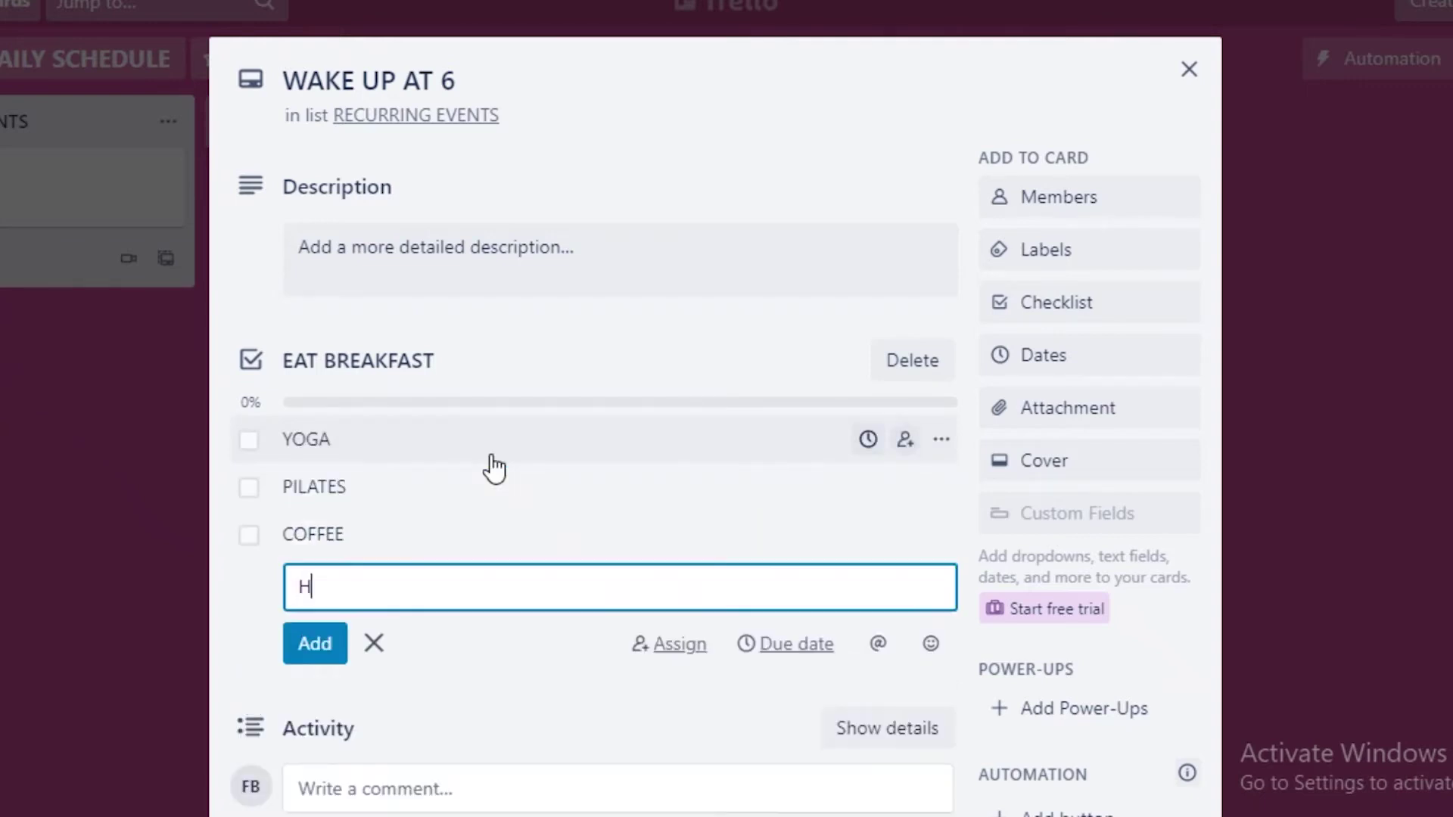
{"action": "type", "text": "EAD TO WORK"}
{"action": "key", "text": "Return"}
{"action": "left_click", "coordinate": [495, 257]}
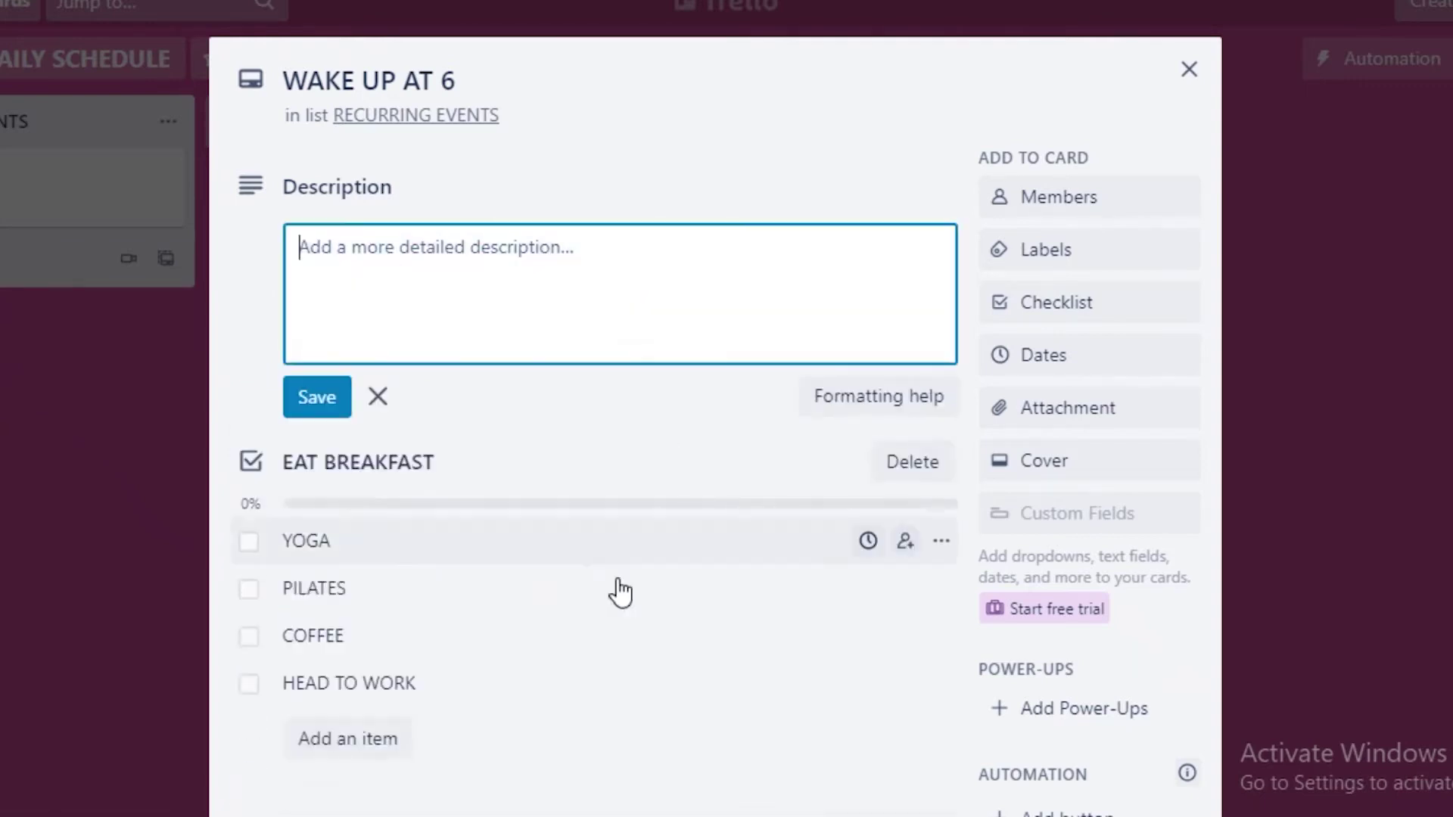
{"action": "left_click", "coordinate": [274, 288]}
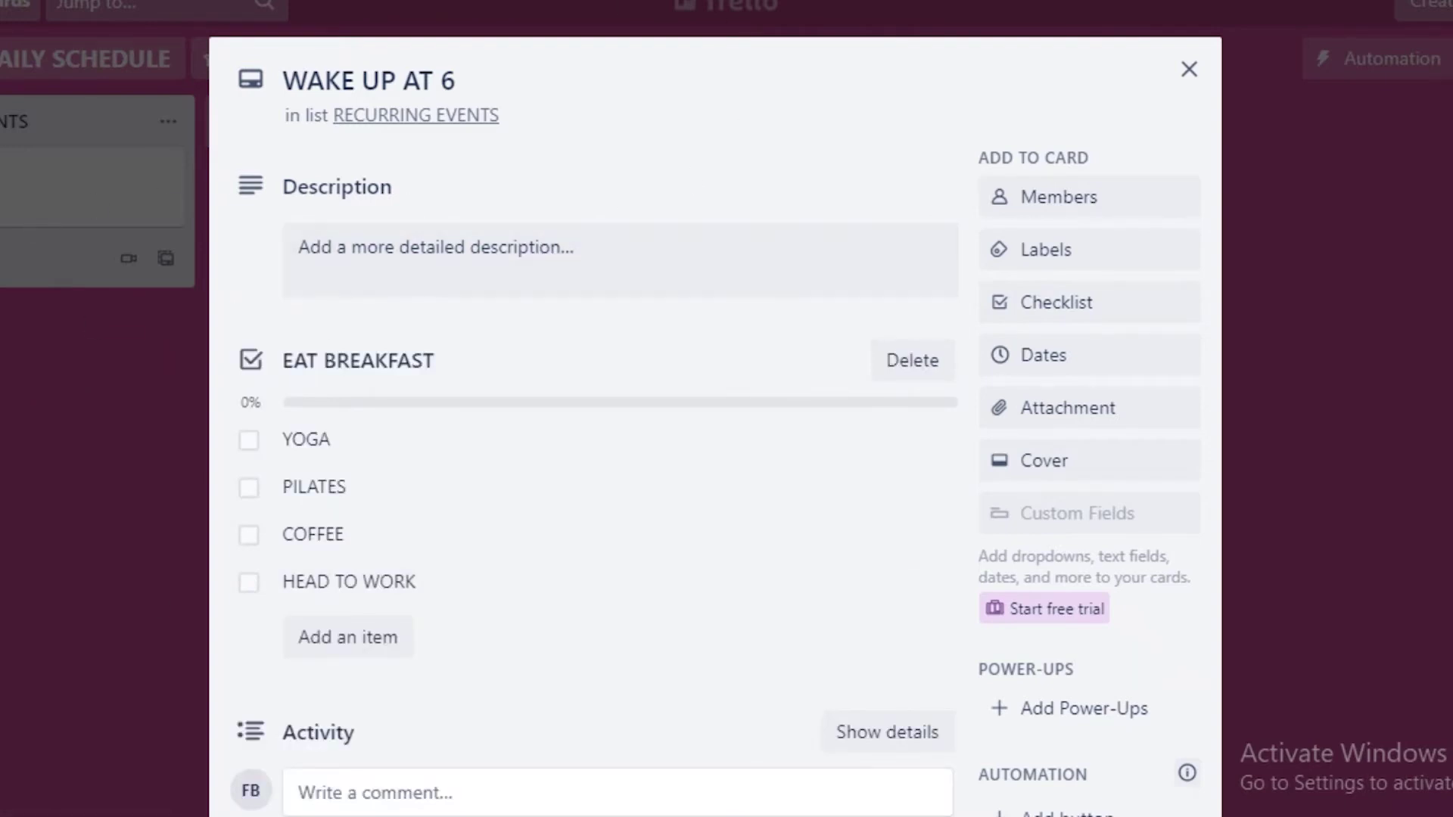
Mark all four items of the EAT BREAKFAST checklist as complete.
{"action": "left_click", "coordinate": [249, 445]}
{"action": "left_click", "coordinate": [250, 489]}
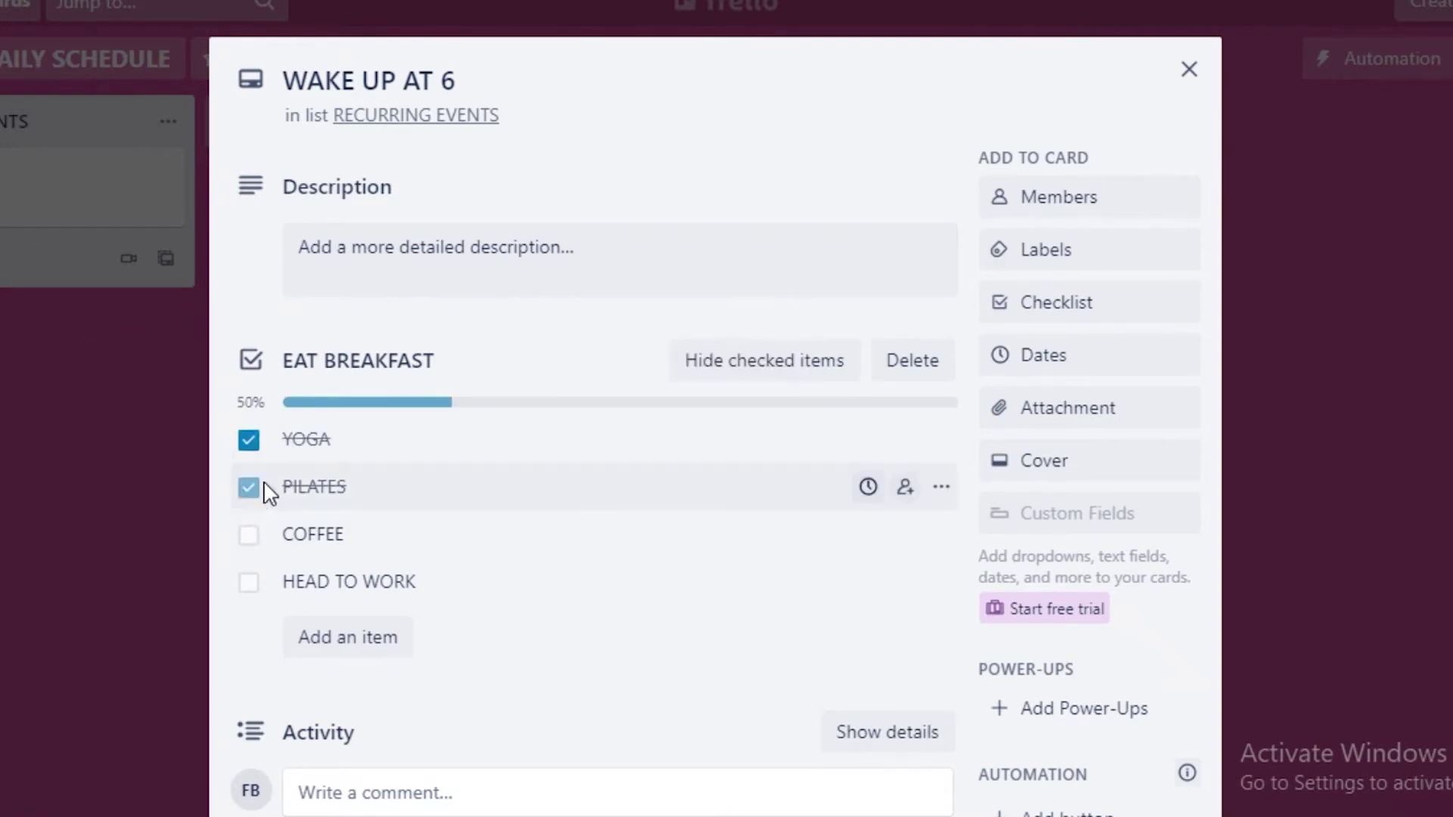
{"action": "left_click", "coordinate": [248, 537]}
{"action": "left_click", "coordinate": [249, 583]}
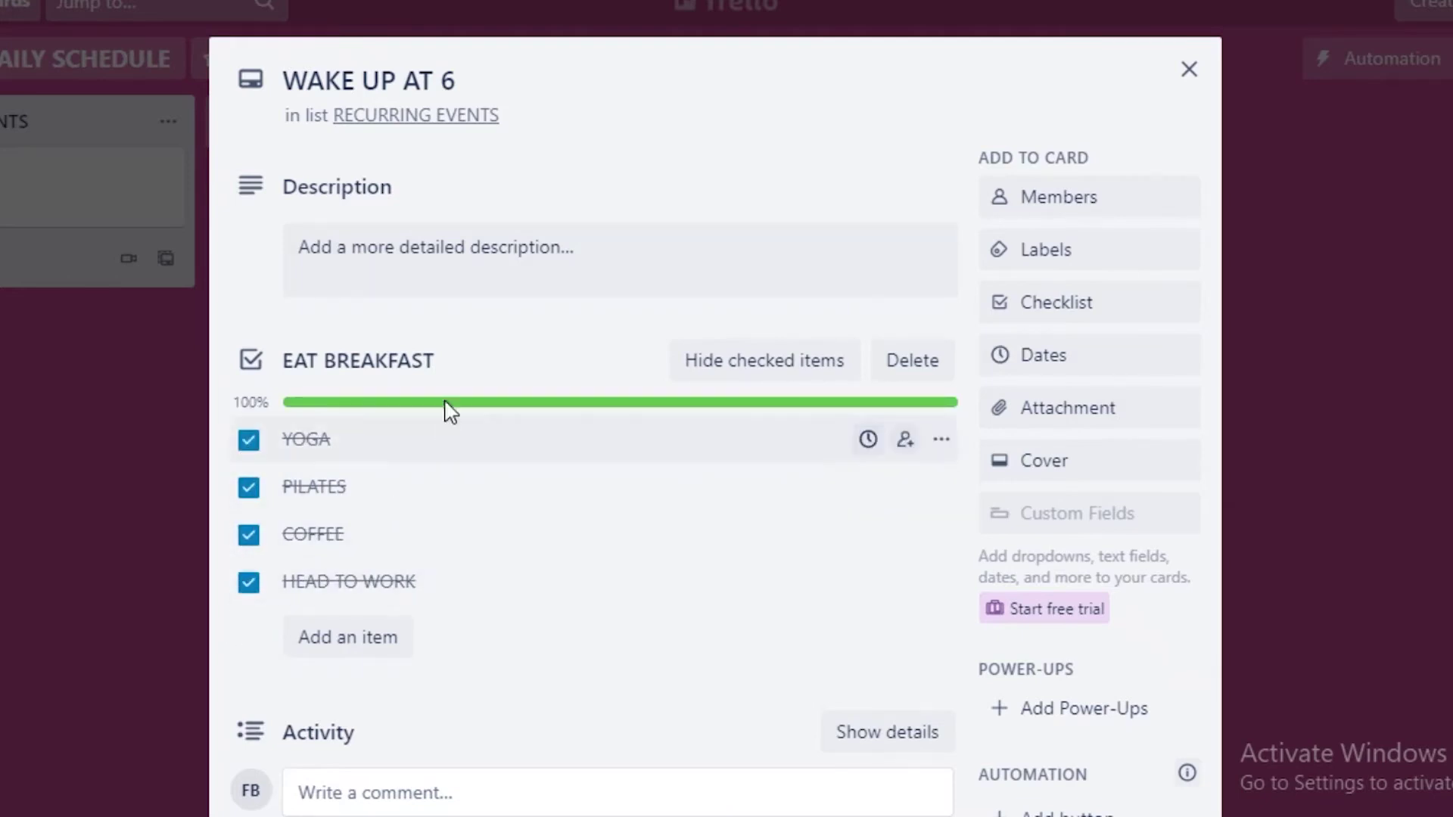
Unmark YOGA, PILATES, COFFEE and HEAD TO WORK in the EAT BREAKFAST checklist.
{"action": "left_click", "coordinate": [248, 444]}
{"action": "left_click", "coordinate": [250, 494]}
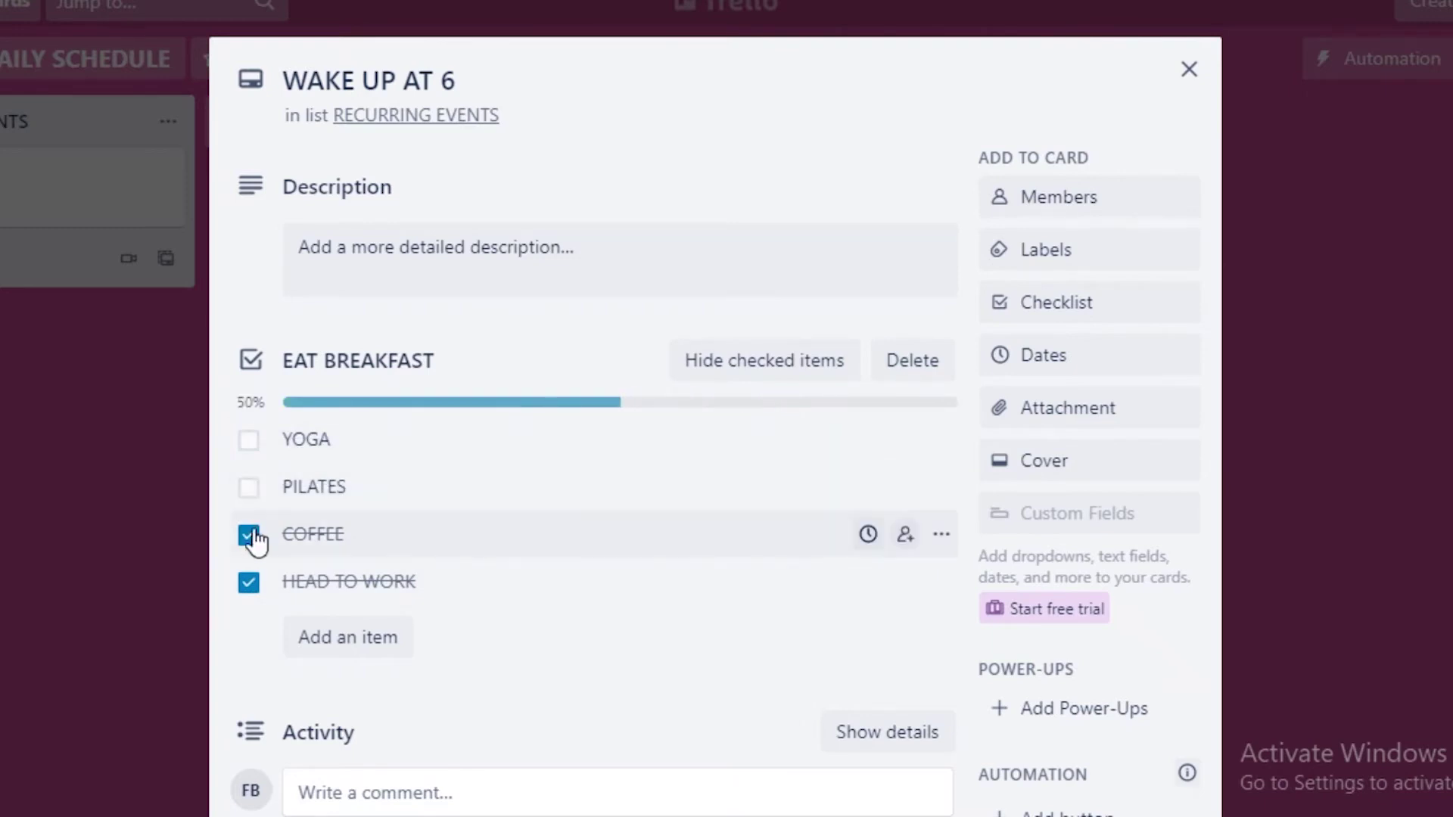
{"action": "left_click", "coordinate": [248, 536]}
{"action": "left_click", "coordinate": [249, 583]}
Look over the WAKE UP AT 6 card's comment box, activity section and available card actions.
{"action": "left_click", "coordinate": [868, 581]}
{"action": "scroll", "coordinate": [646, 401], "scroll_direction": "up", "scroll_amount": 3}
{"action": "scroll", "coordinate": [639, 600], "scroll_direction": "down", "scroll_amount": 2}
{"action": "left_click", "coordinate": [431, 659]}
{"action": "key", "text": "Tab"}
{"action": "scroll", "coordinate": [267, 356], "scroll_direction": "down", "scroll_amount": 3}
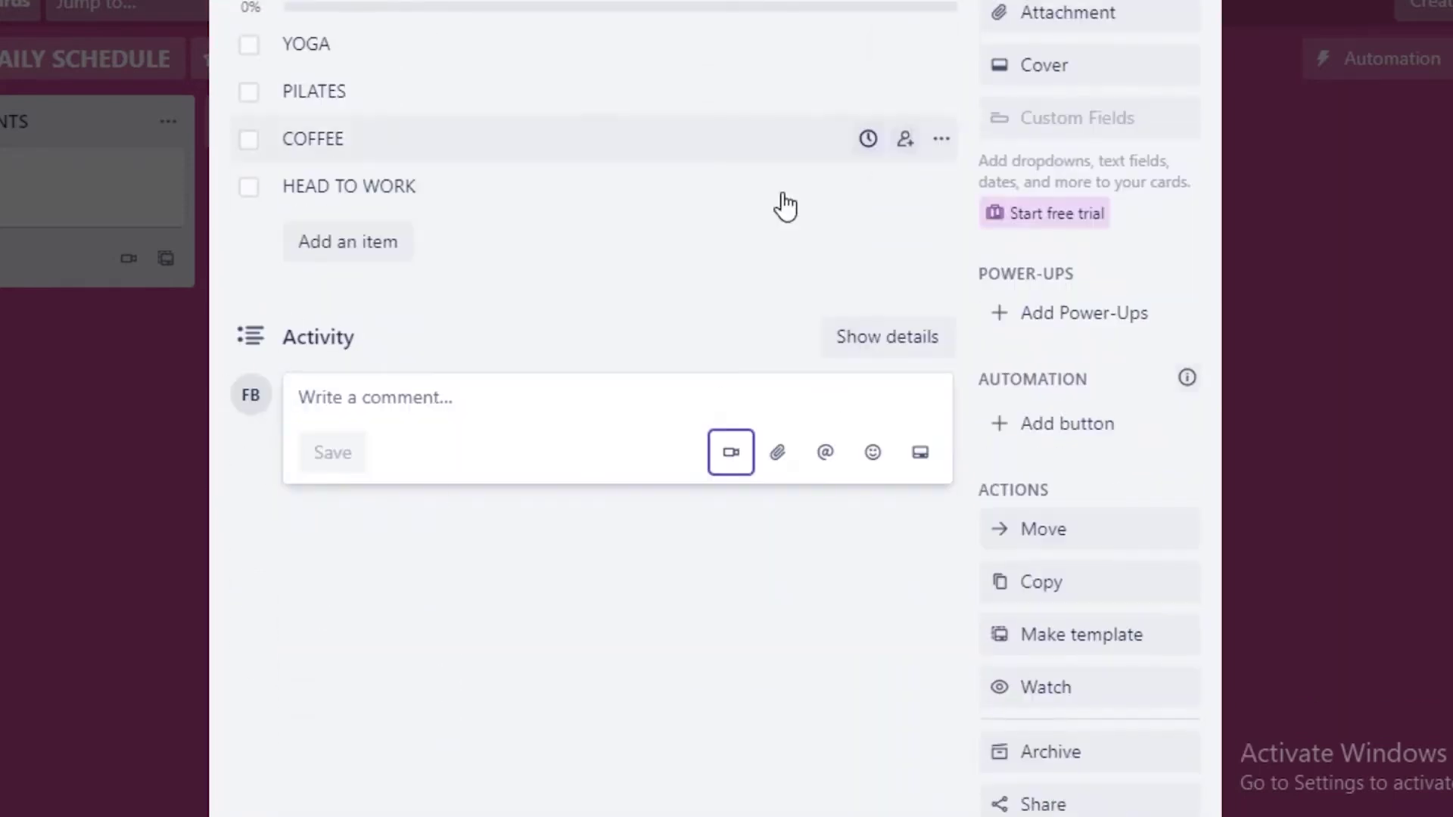
{"action": "left_click", "coordinate": [302, 339]}
{"action": "left_click", "coordinate": [353, 391]}
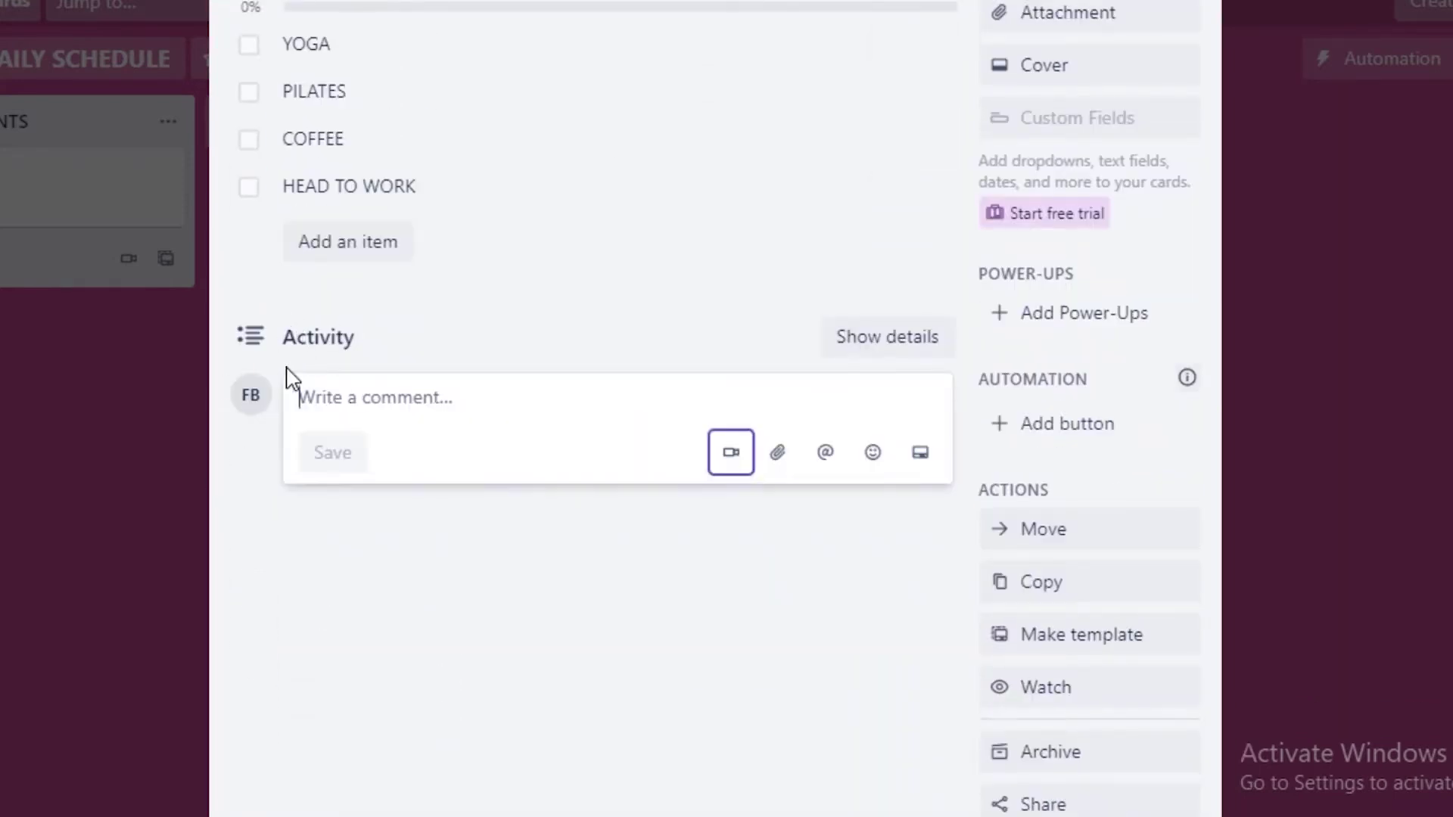
{"action": "scroll", "coordinate": [373, 527], "scroll_direction": "up", "scroll_amount": 2}
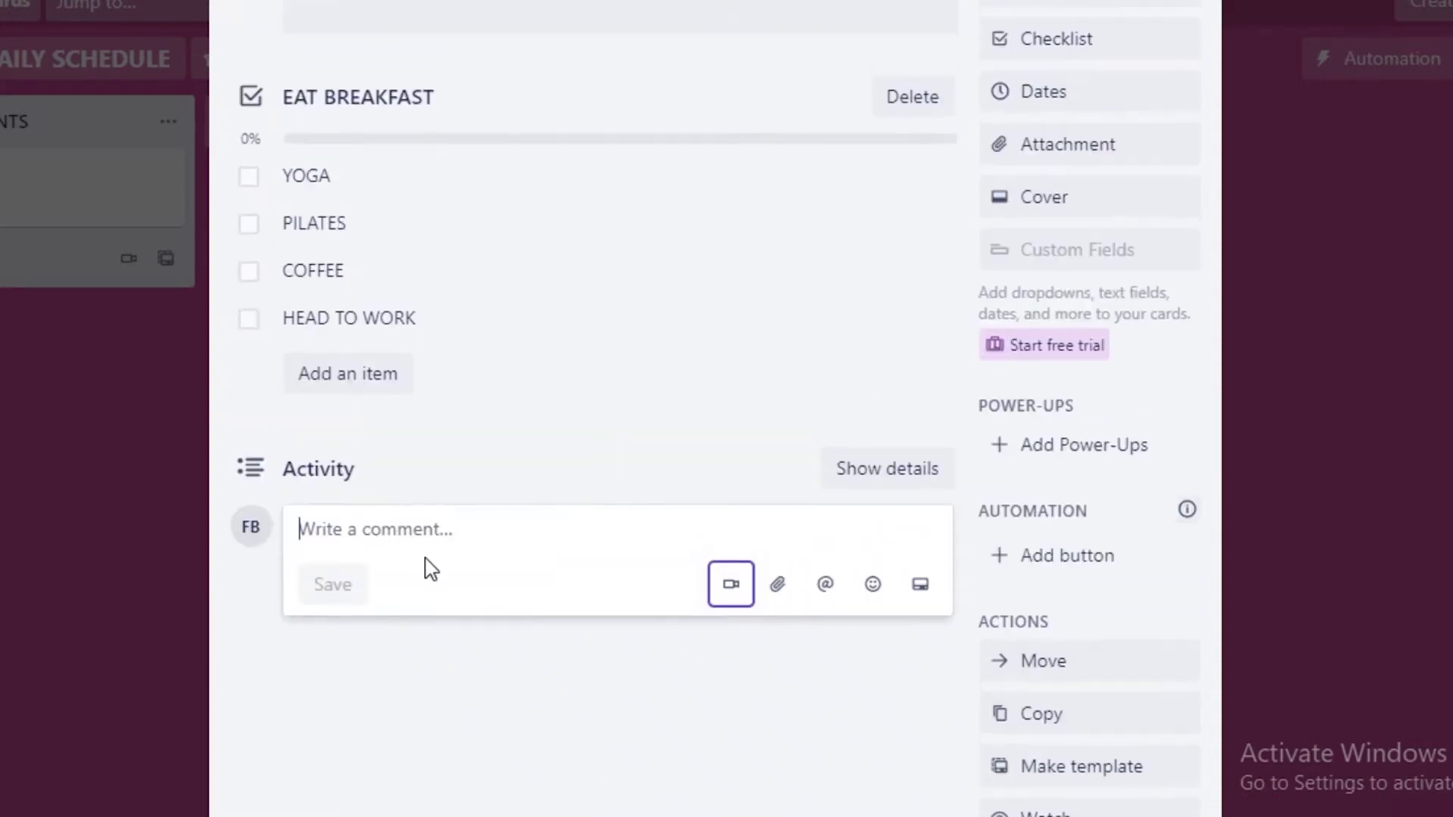
{"action": "scroll", "coordinate": [530, 303], "scroll_direction": "up", "scroll_amount": 4}
{"action": "scroll", "coordinate": [649, 366], "scroll_direction": "down", "scroll_amount": 8}
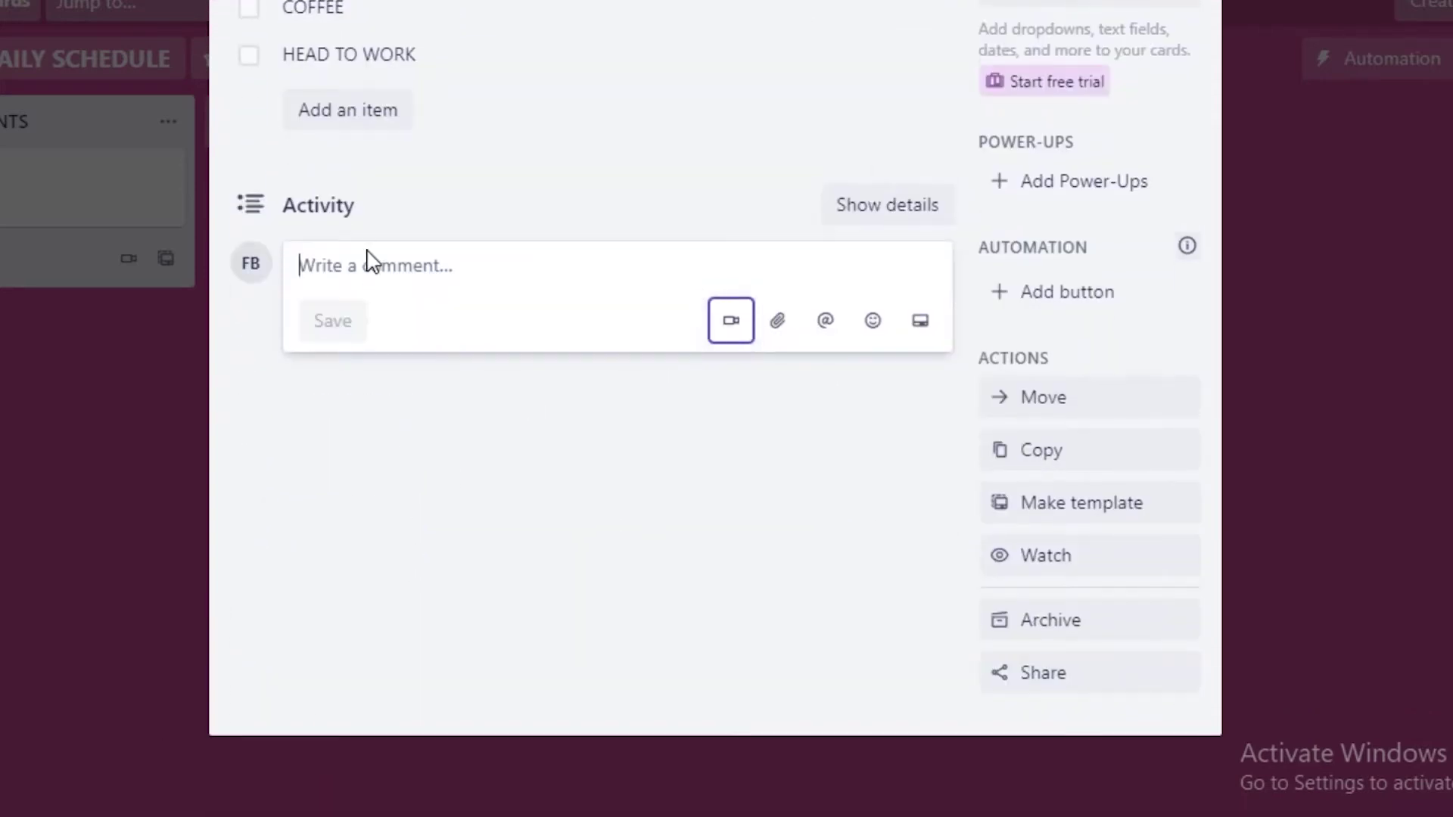
{"action": "scroll", "coordinate": [382, 275], "scroll_direction": "up", "scroll_amount": 4}
View the actions available for the HEAD TO WORK checklist item and close the card.
{"action": "left_click", "coordinate": [941, 316]}
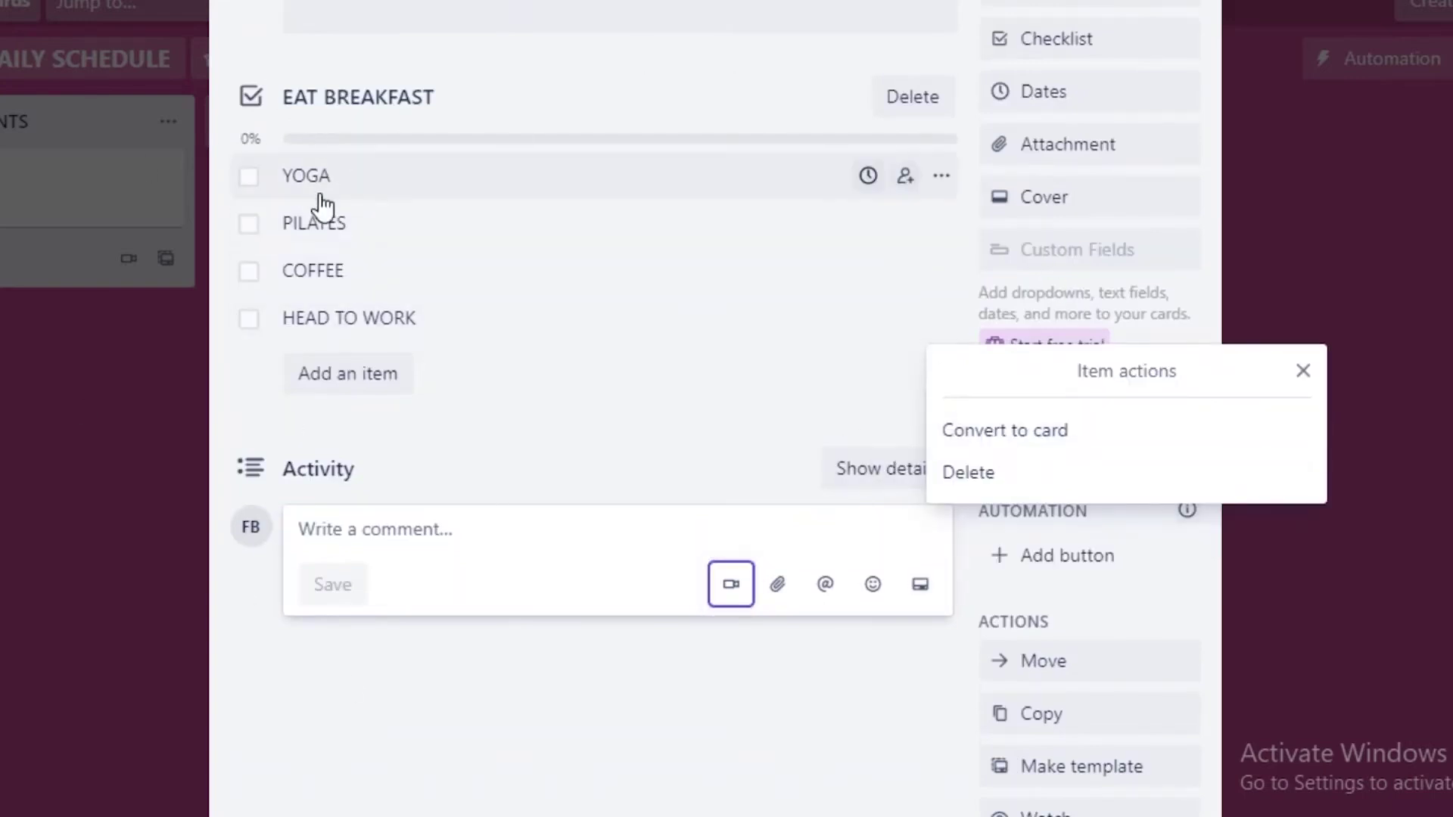
{"action": "left_click", "coordinate": [662, 101]}
{"action": "key", "text": "Escape"}
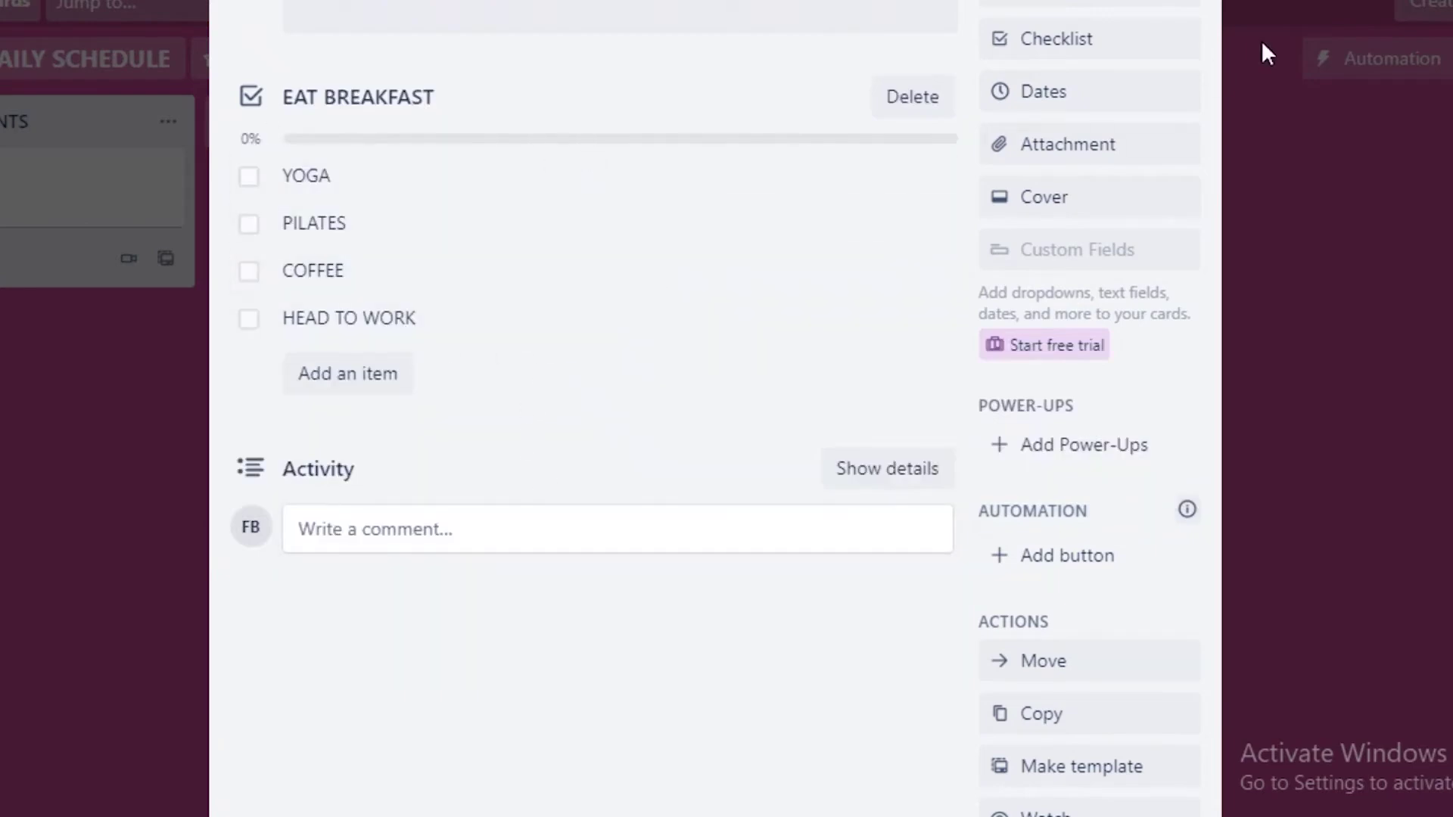
{"action": "key", "text": "Escape"}
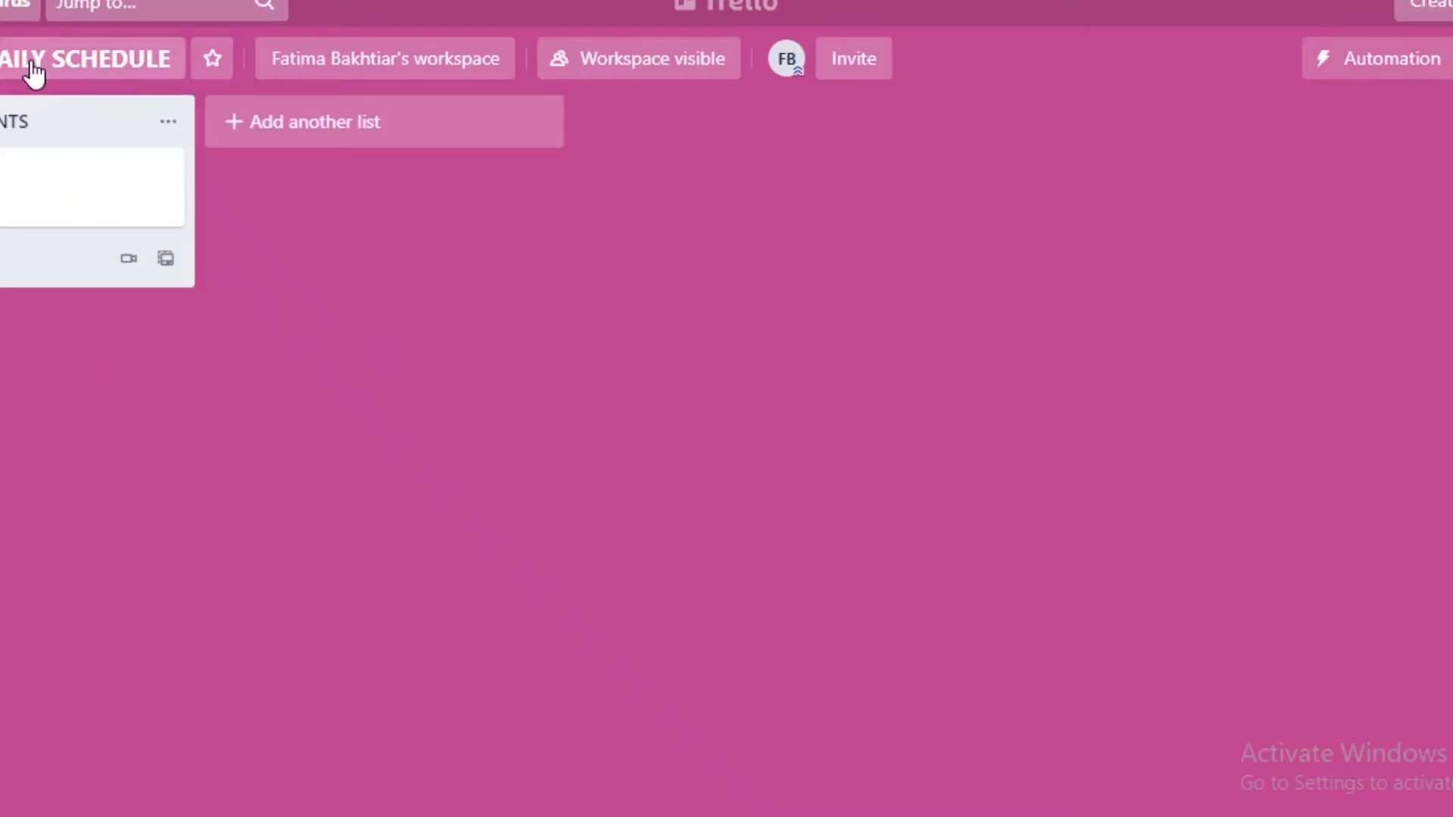
Add a second list titled REVISION TOPICS to the DAILY SCHEDULE board.
{"action": "left_click", "coordinate": [227, 122]}
{"action": "type", "text": "REVISION TOPICS"}
{"action": "key", "text": "Return"}
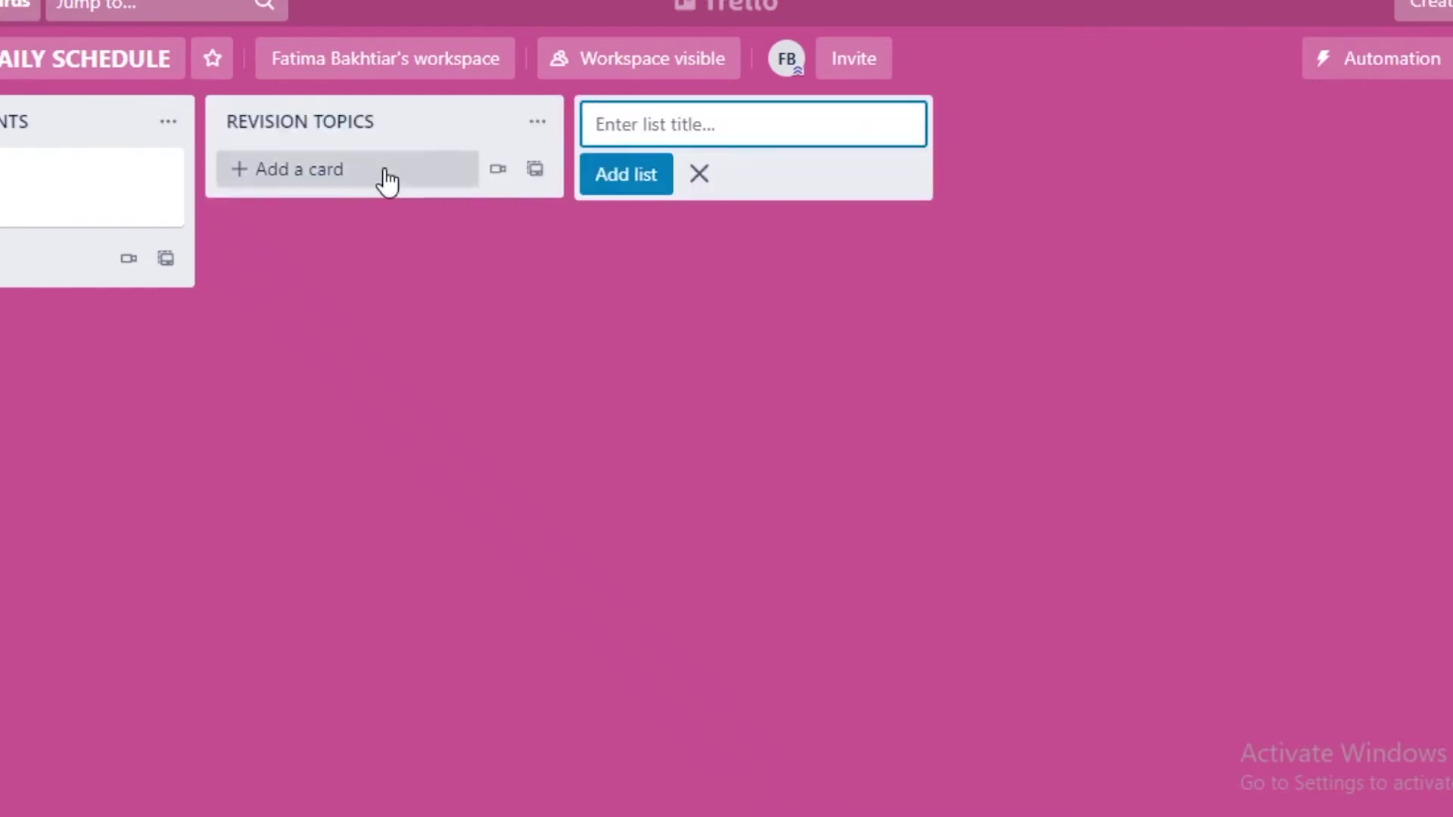
Add a card titled ENGLISH REVISION to the REVISION TOPICS list and open it.
{"action": "left_click", "coordinate": [383, 175]}
{"action": "type", "text": "ENG;"}
{"action": "key", "text": "BackSpace"}
{"action": "type", "text": "LISH REVISION"}
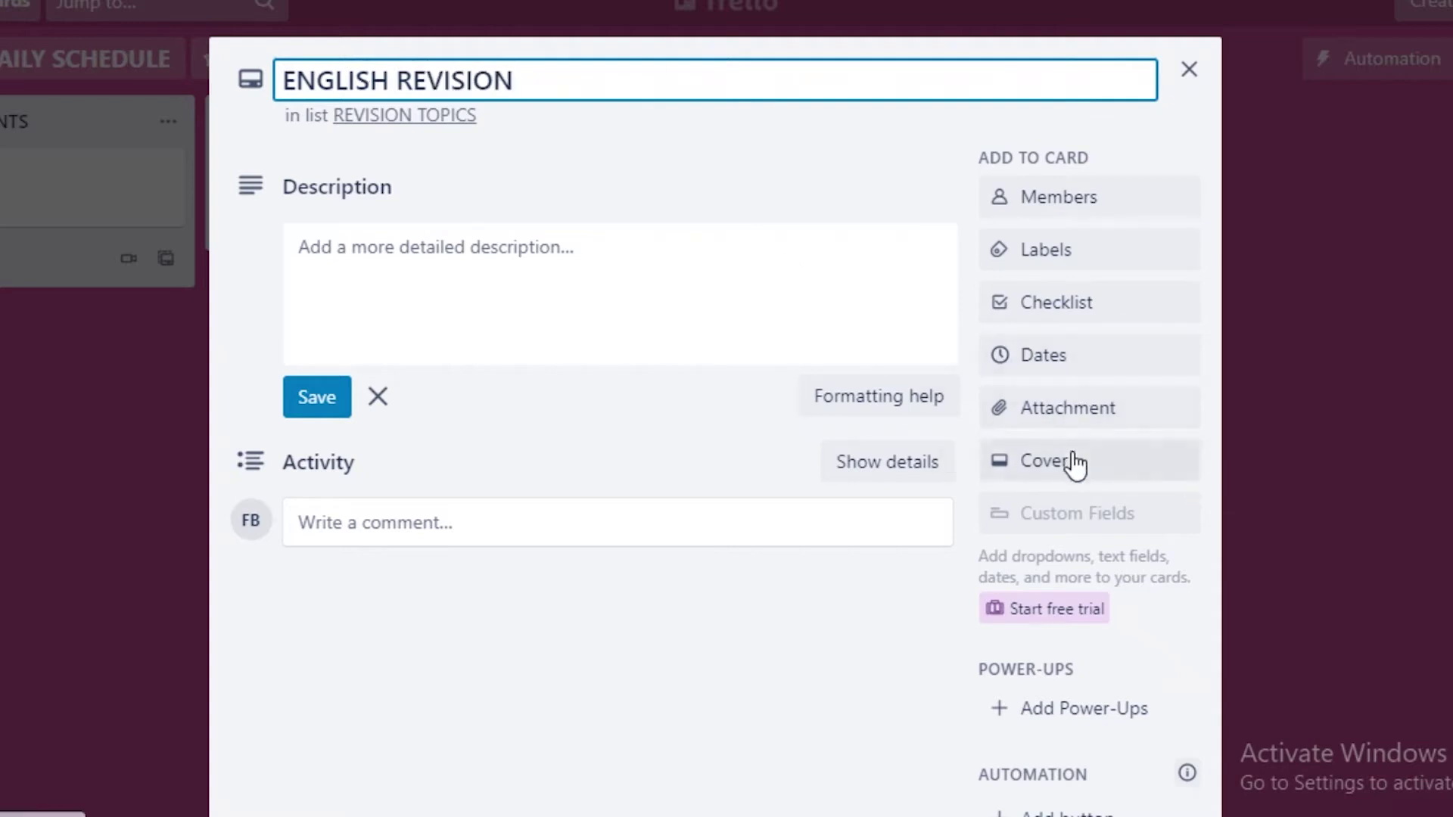
Add a checklist titled VERBS to the ENGLISH REVISION card.
{"action": "left_click", "coordinate": [1086, 320]}
{"action": "left_click", "coordinate": [1086, 319]}
{"action": "key", "text": "BackSpace"}
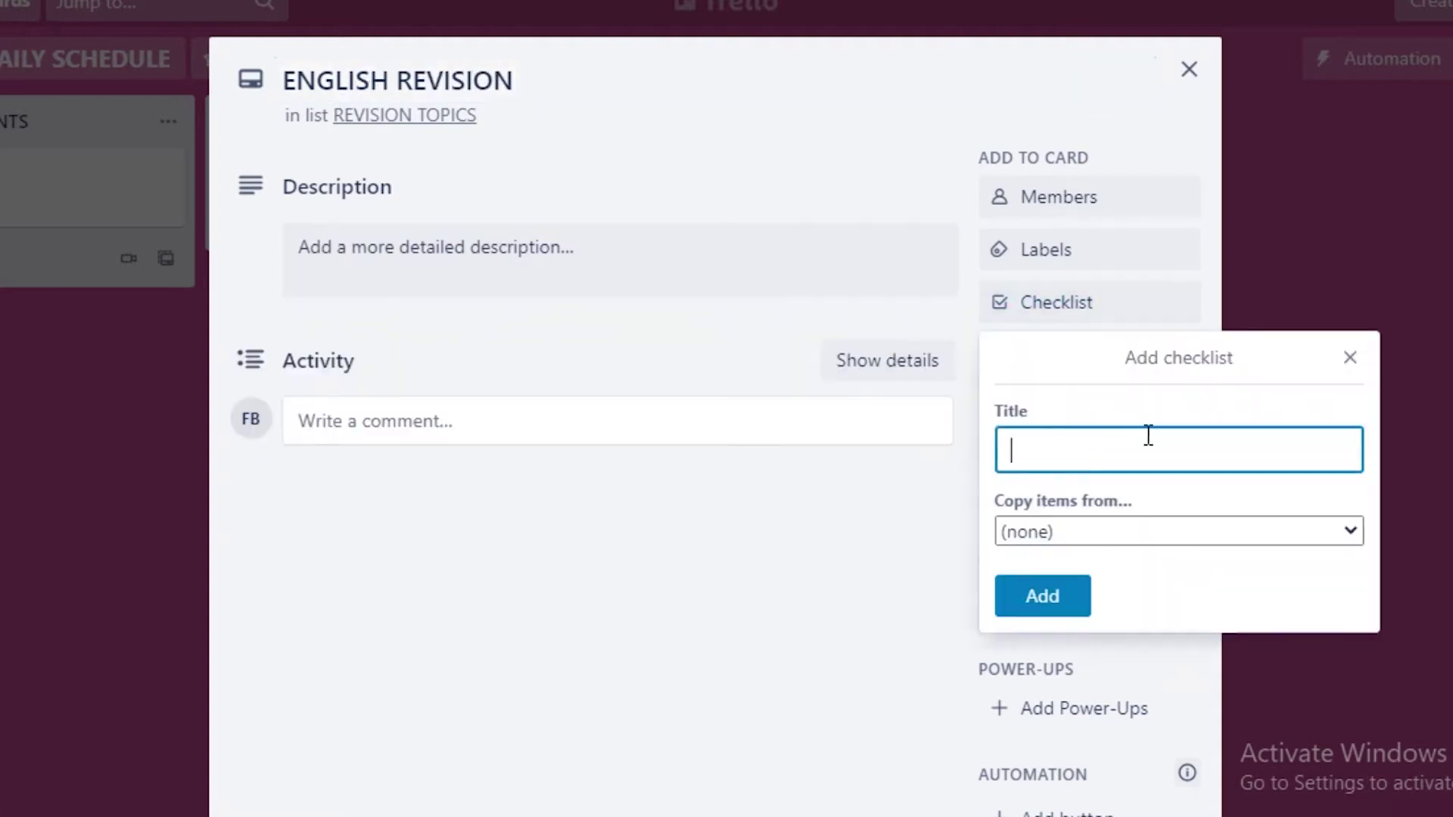
{"action": "type", "text": "VERBS"}
{"action": "key", "text": "Return"}
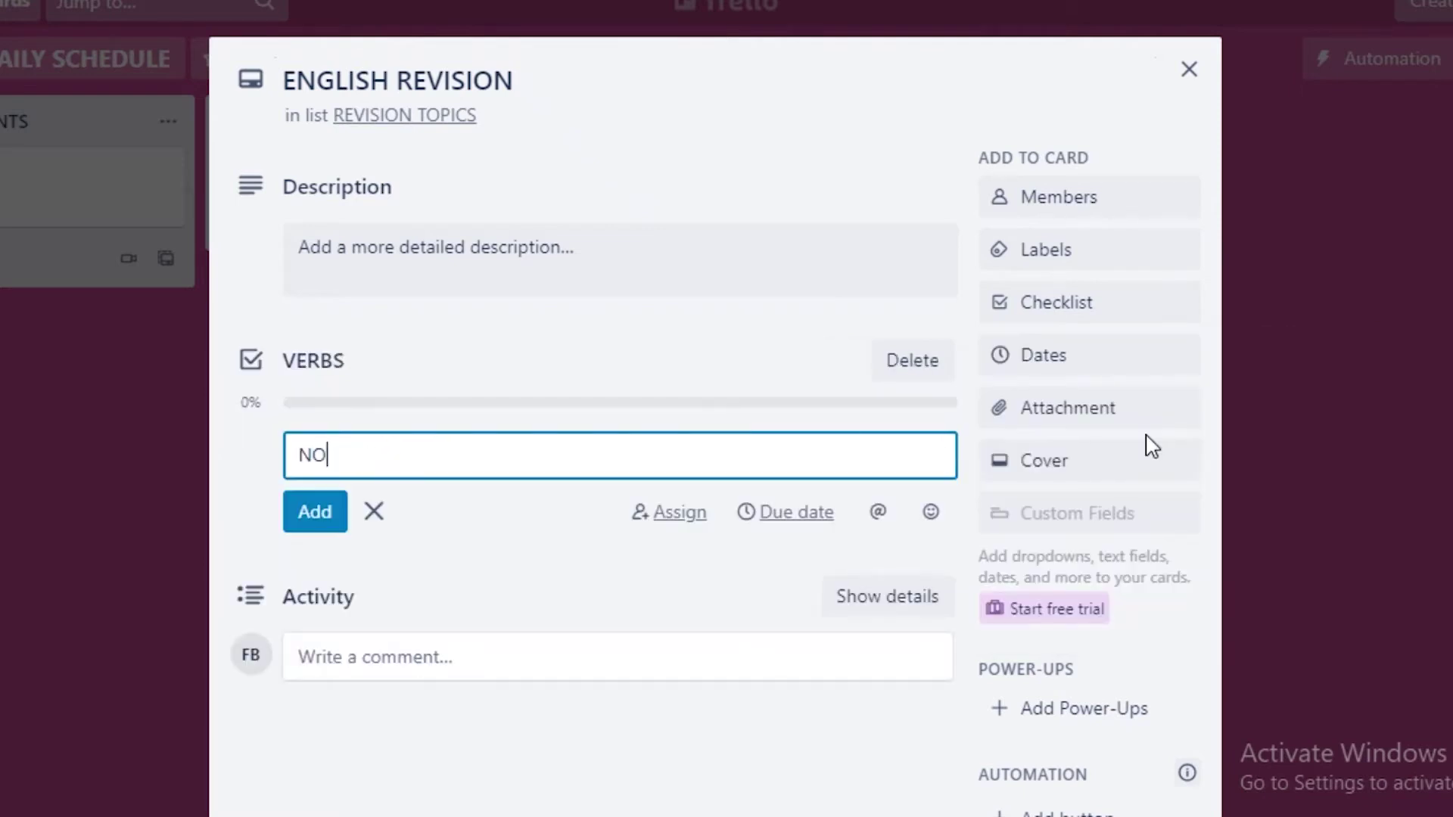
Add the items NOUNS and SENTENCES to the VERBS checklist, and delete that whole checklist.
{"action": "type", "text": "NOUNS"}
{"action": "key", "text": "Return"}
{"action": "type", "text": "SENTENCES"}
{"action": "key", "text": "Return"}
{"action": "left_click", "coordinate": [912, 361]}
{"action": "left_click", "coordinate": [976, 539]}
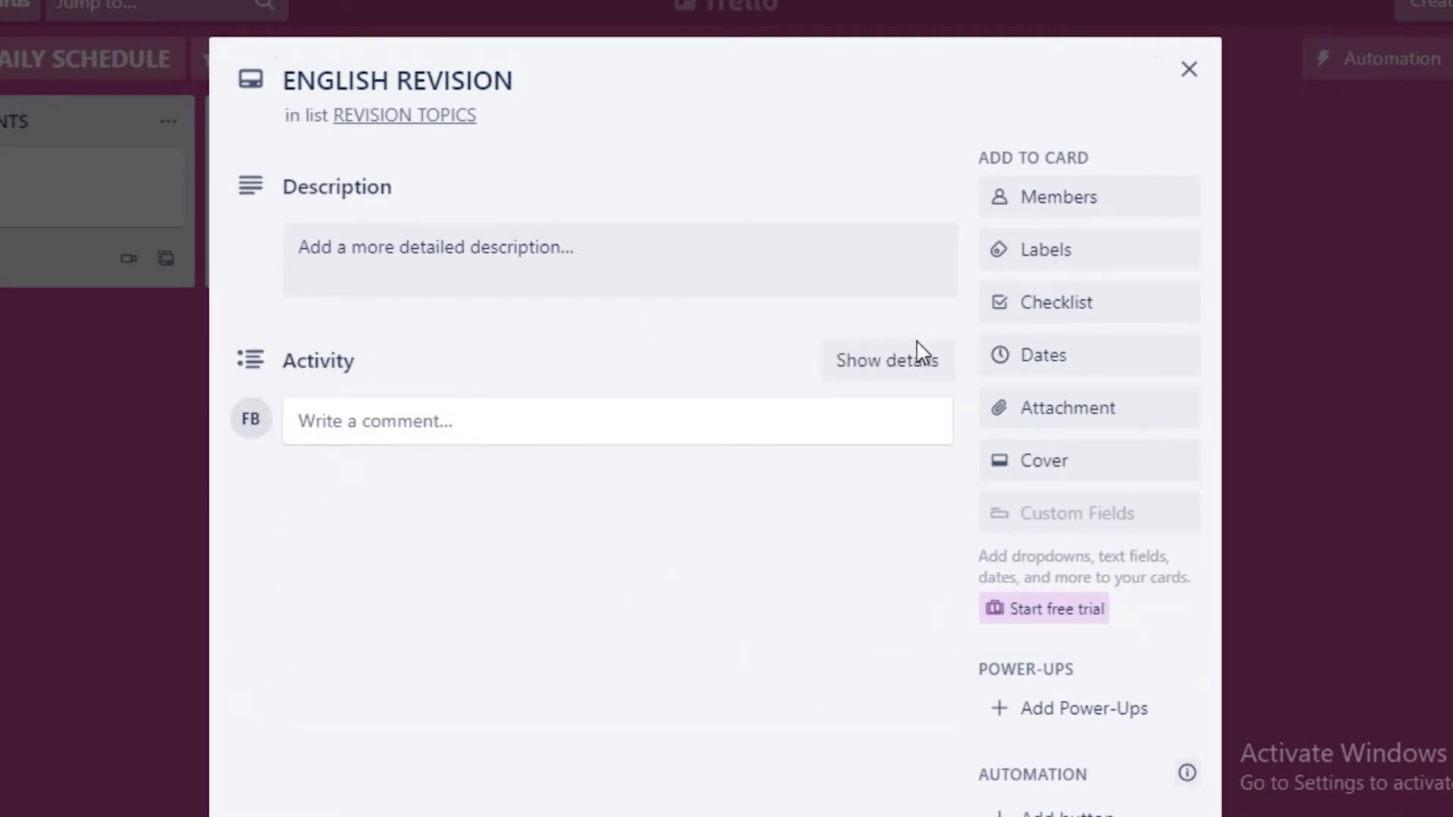
Add a checklist titled TOPICS LIST to the ENGLISH REVISION card without copying items from another checklist.
{"action": "left_click", "coordinate": [1061, 306]}
{"action": "type", "text": "TOPICS LIST"}
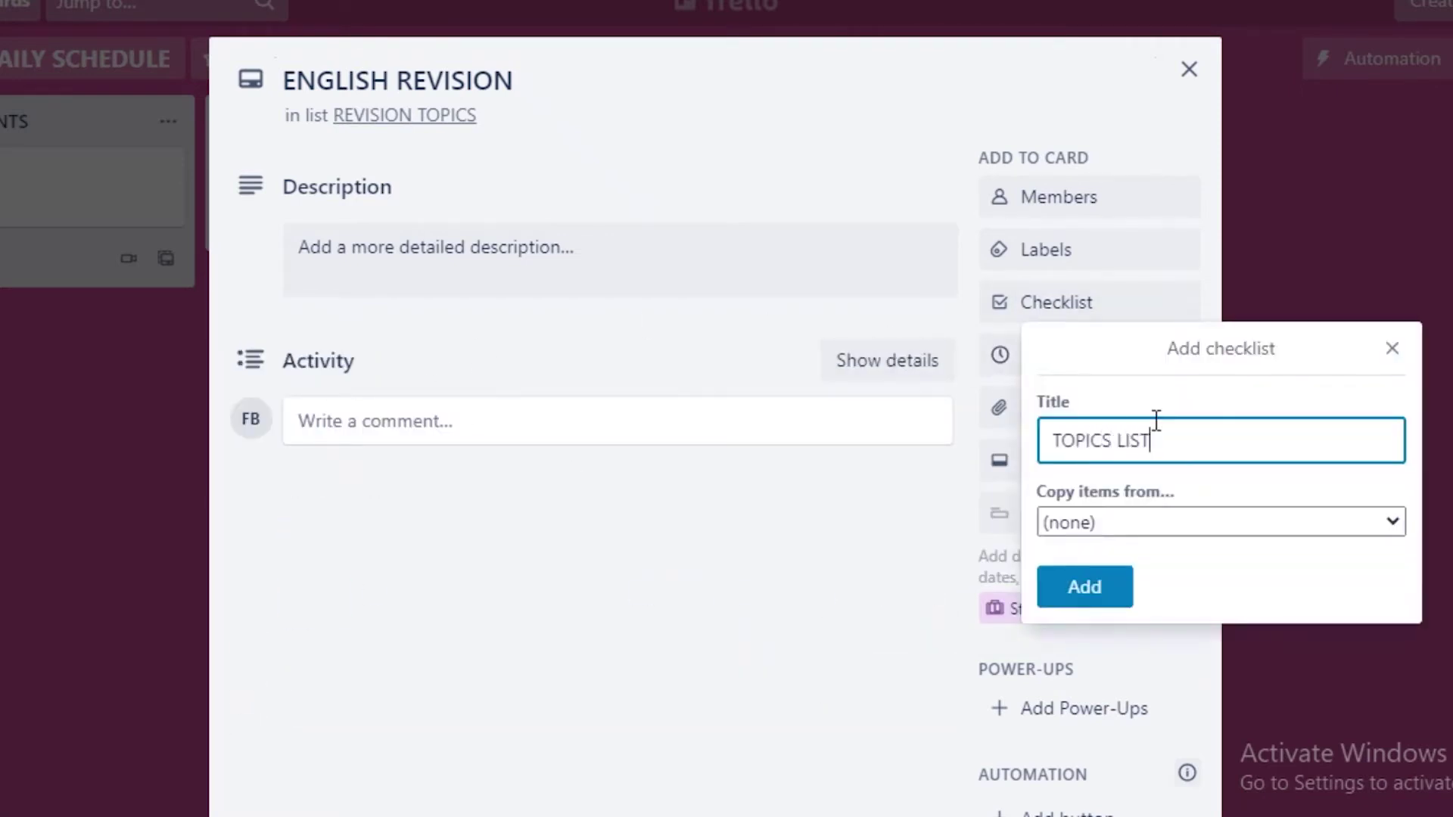
{"action": "key", "text": "Return"}
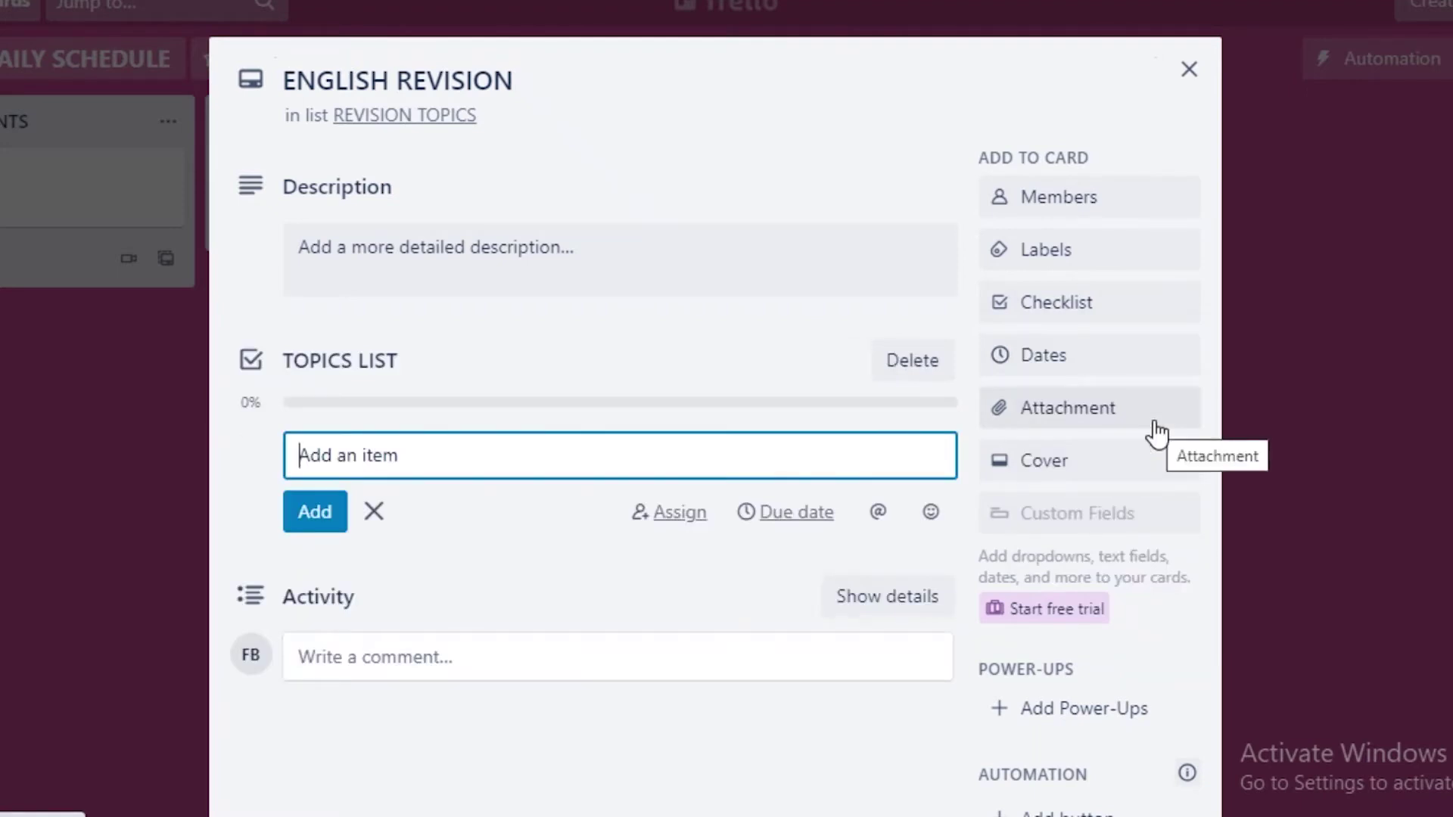
Add the items NOUNS, VERBS, GRAMMAR GENERAL and SENTENCE STRUCTURES to the TOPICS LIST checklist, keeping its title.
{"action": "type", "text": "NOUNS"}
{"action": "key", "text": "Return"}
{"action": "type", "text": "V"}
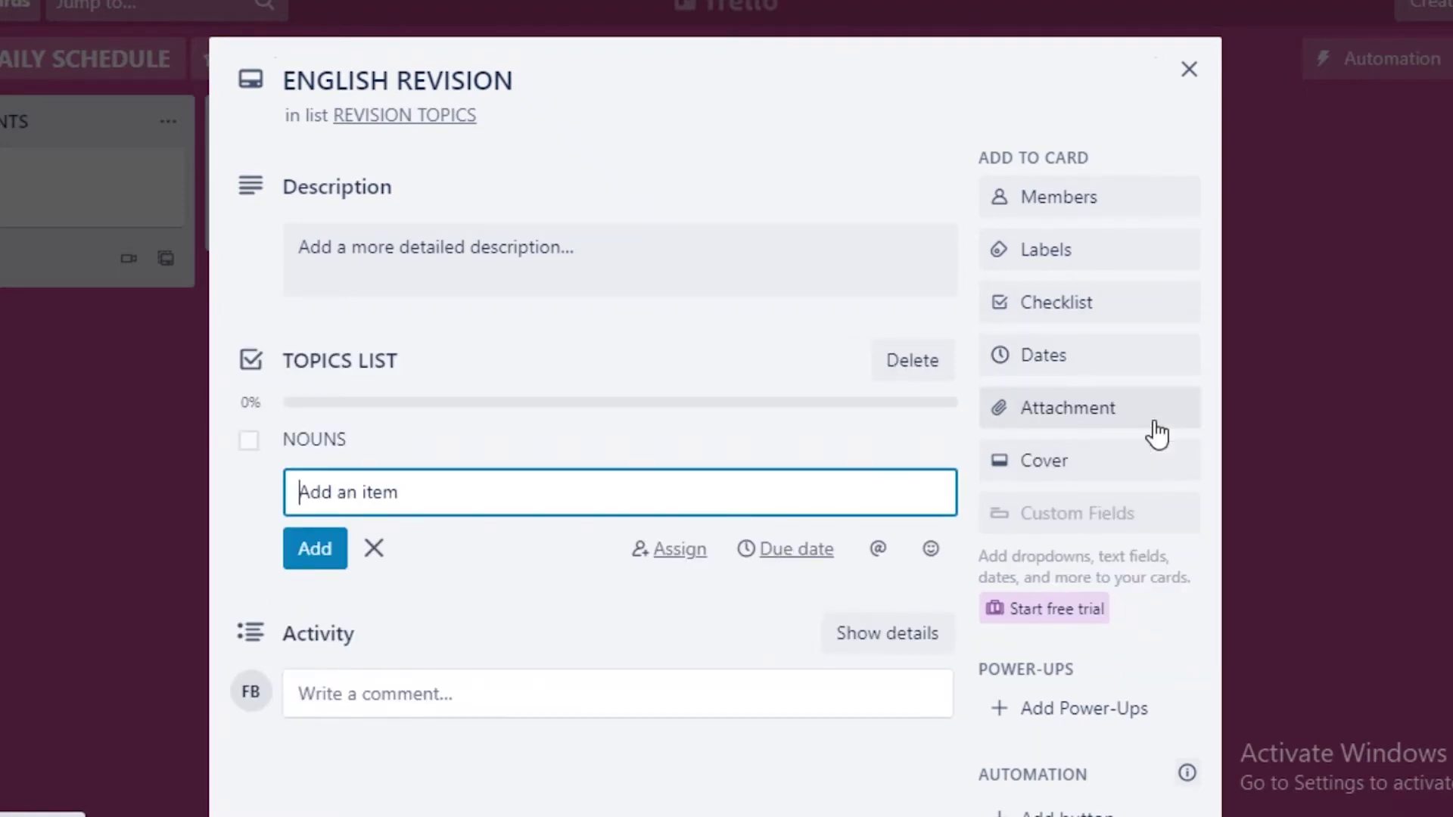
{"action": "type", "text": "ERBS"}
{"action": "key", "text": "Return"}
{"action": "type", "text": "GRA"}
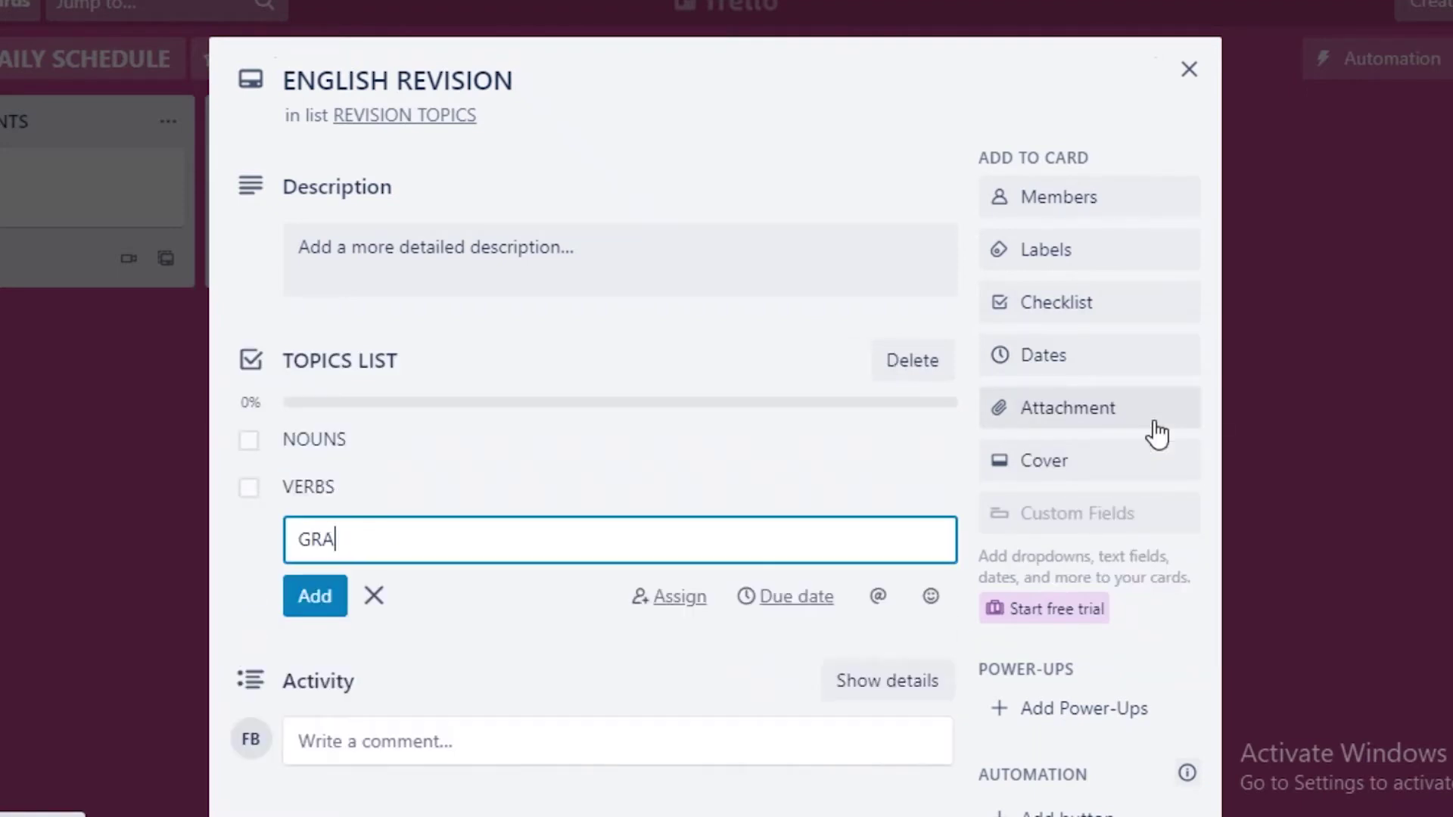
{"action": "type", "text": "MMAR GENERAL"}
{"action": "key", "text": "Return"}
{"action": "type", "text": "SENTENCE STRUCT"}
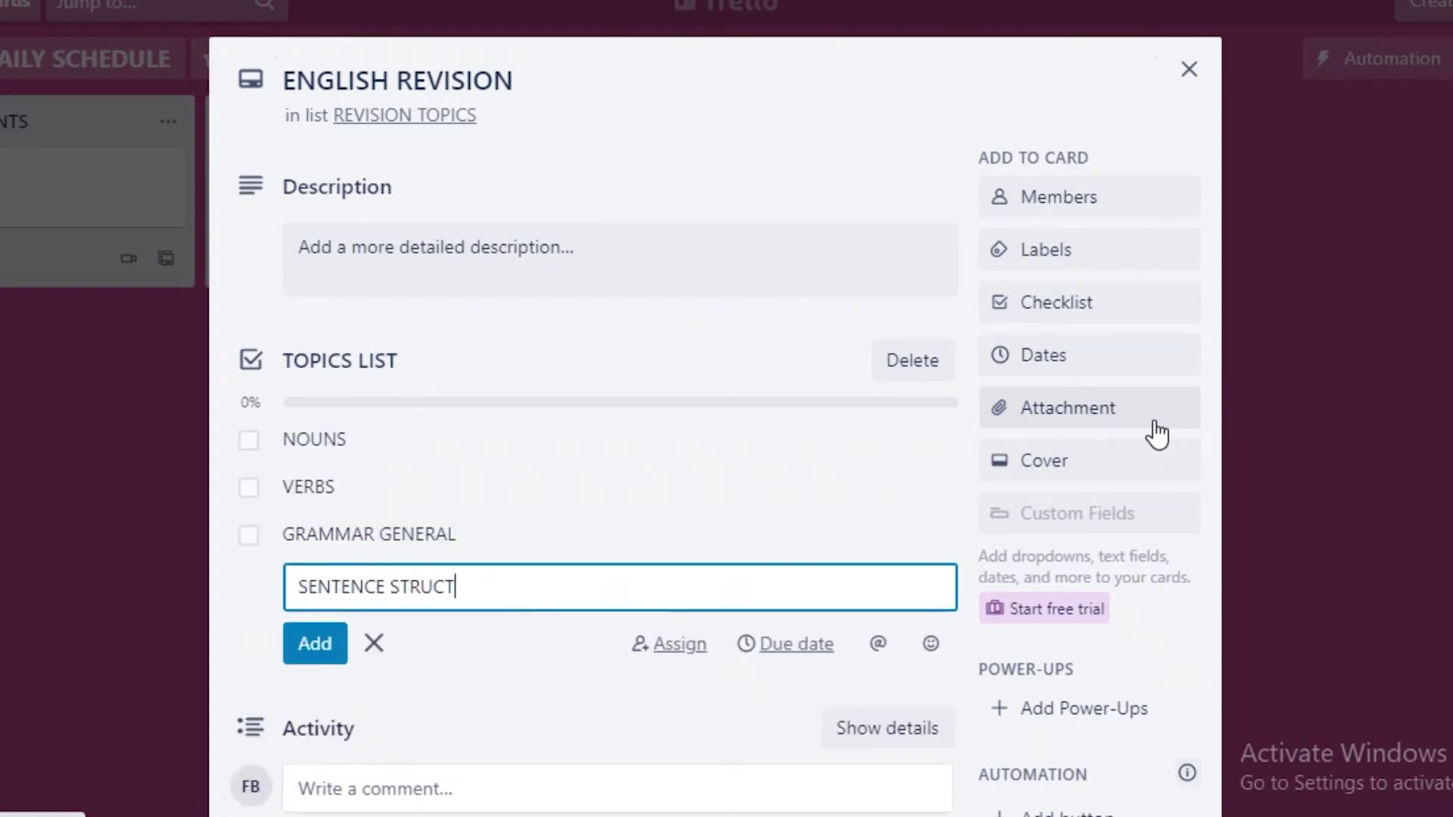
{"action": "type", "text": "URES"}
{"action": "key", "text": "Return"}
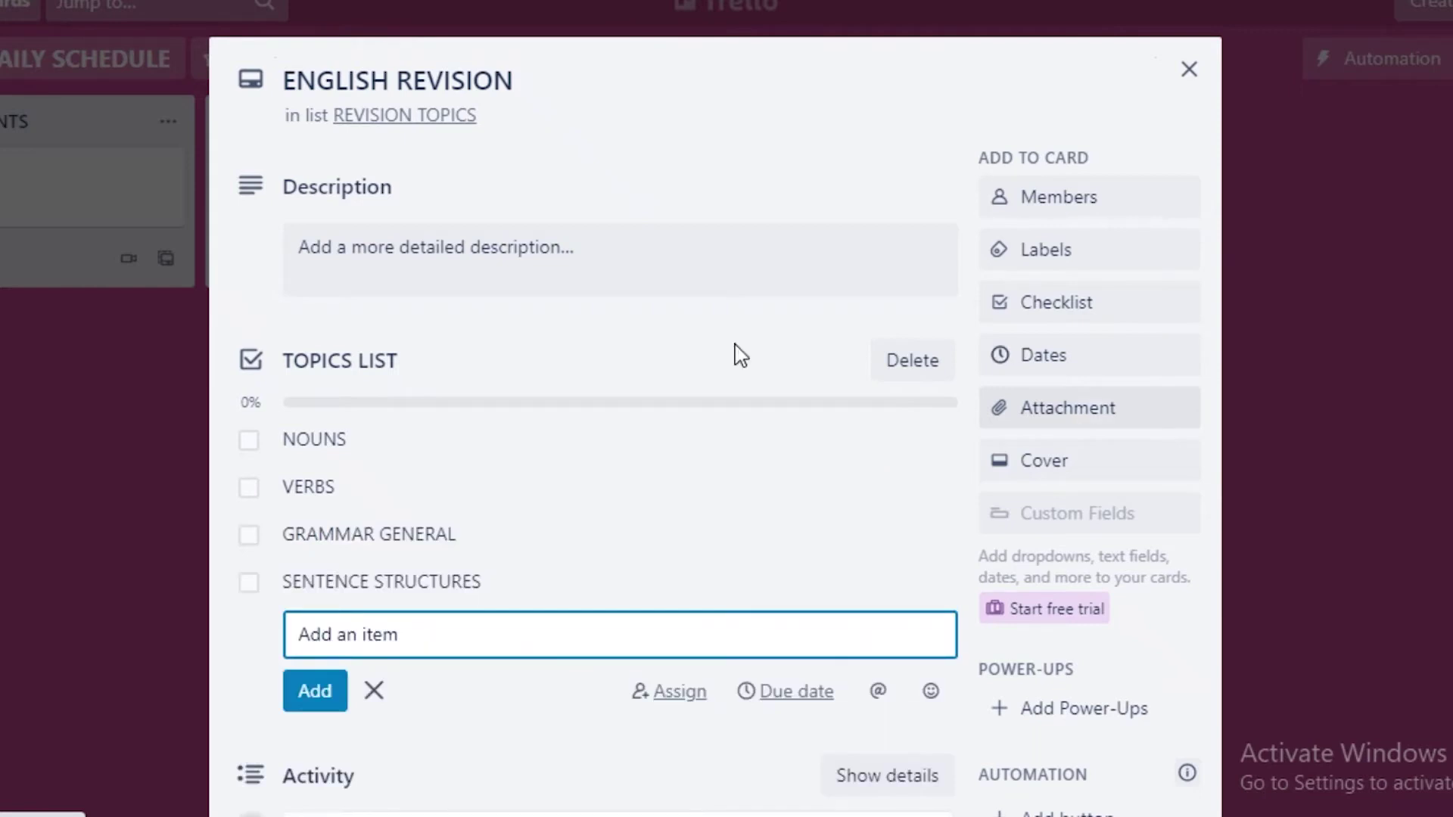
{"action": "left_click", "coordinate": [620, 363]}
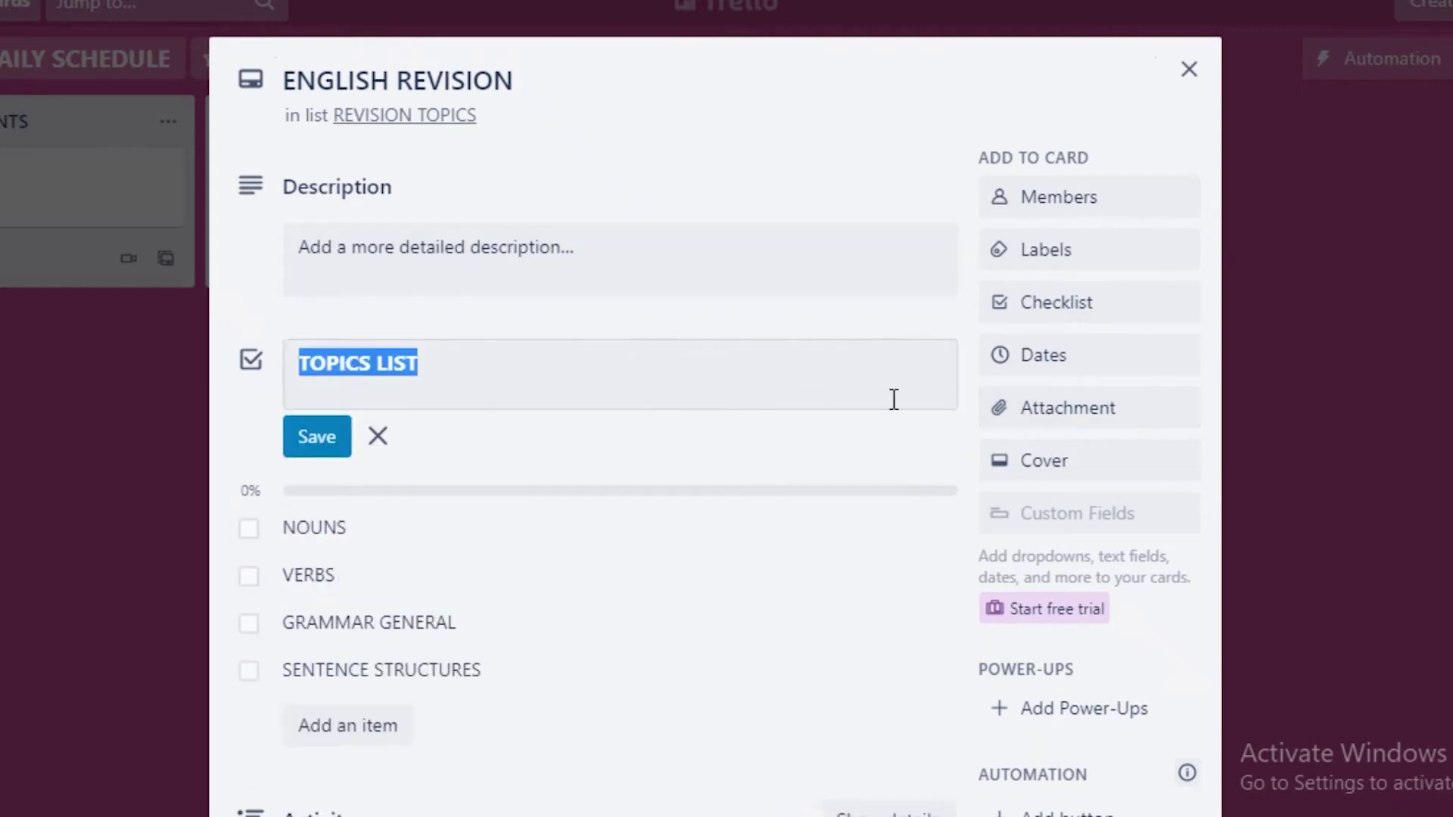
{"action": "left_click", "coordinate": [711, 338]}
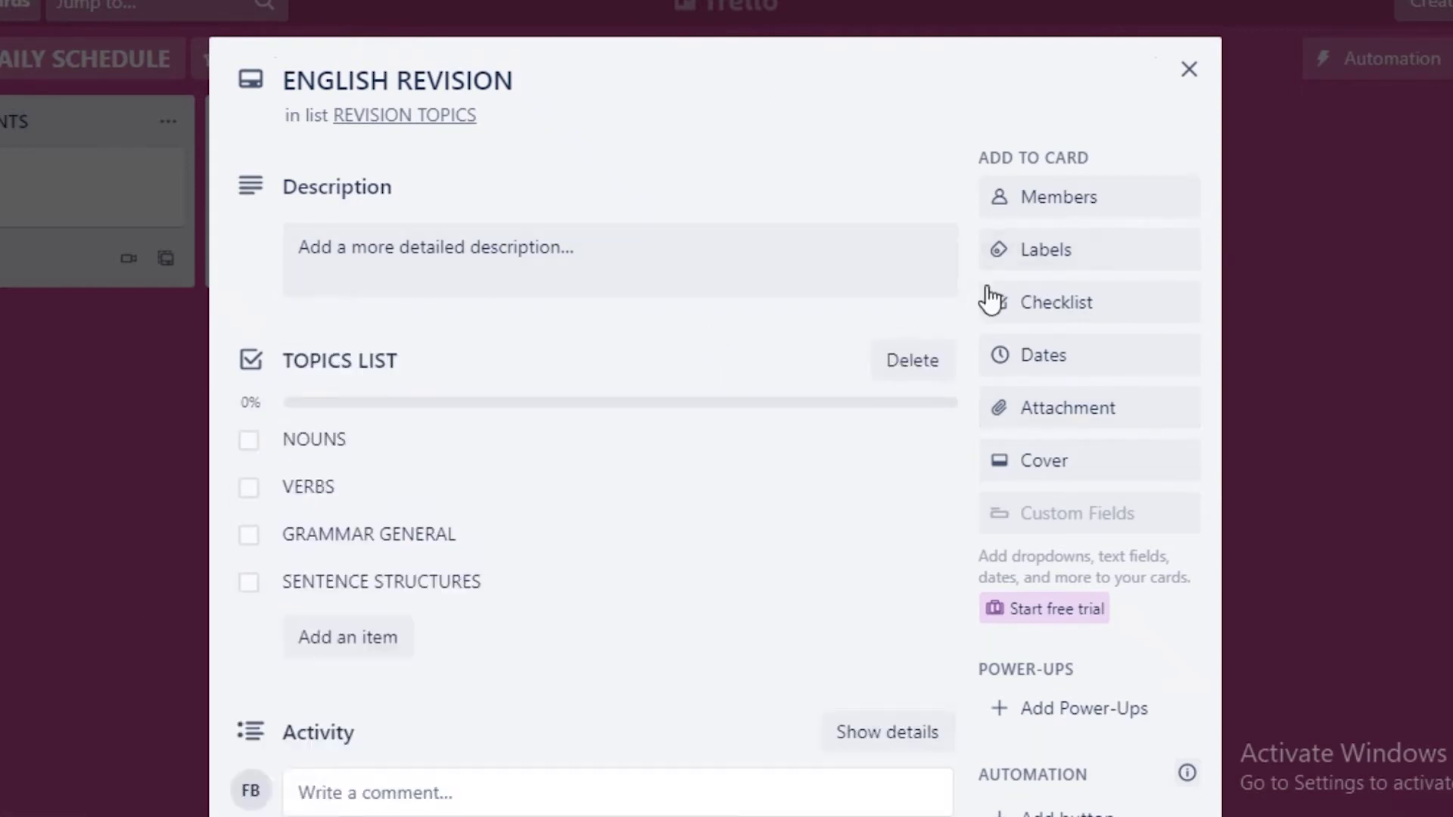
Apply the green label to the ENGLISH REVISION card and name that label COMPLEYED.
{"action": "left_click", "coordinate": [1090, 249]}
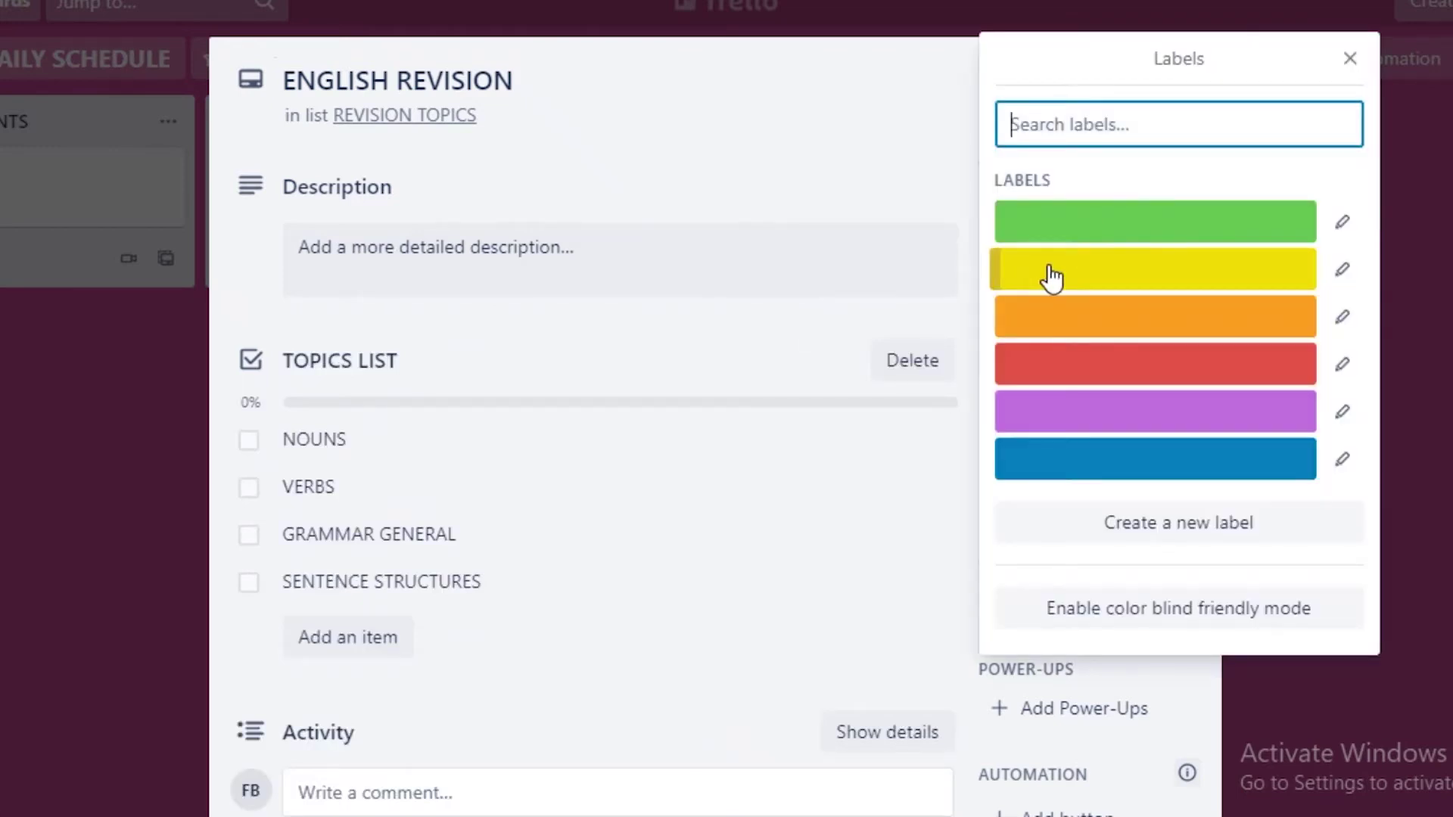
{"action": "left_click", "coordinate": [1082, 222]}
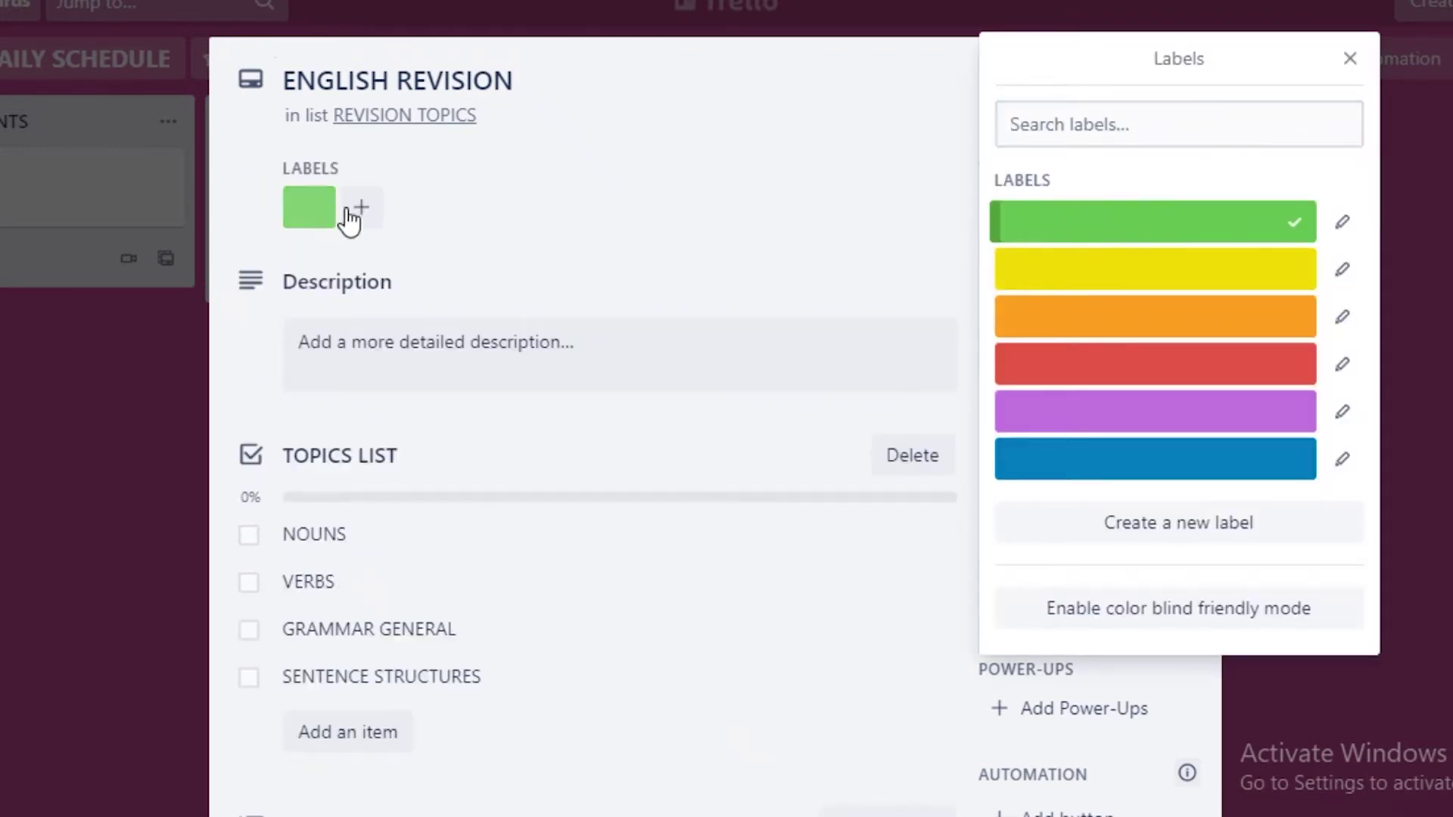
{"action": "left_click", "coordinate": [1342, 222]}
{"action": "type", "text": "COM"}
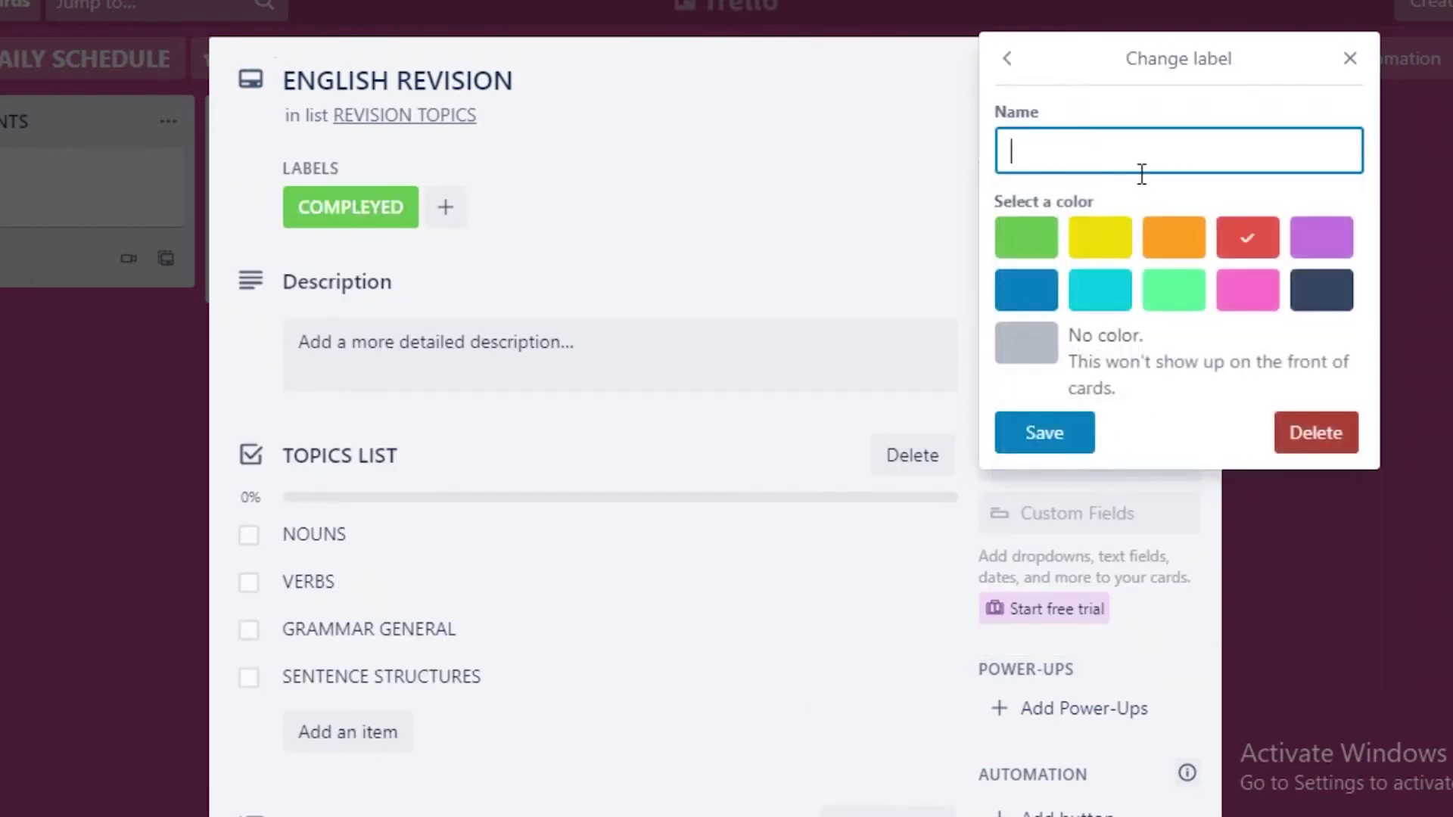
Name the red label URGENT and rename it STUCK.
{"action": "type", "text": "URGENT"}
{"action": "key", "text": "Return"}
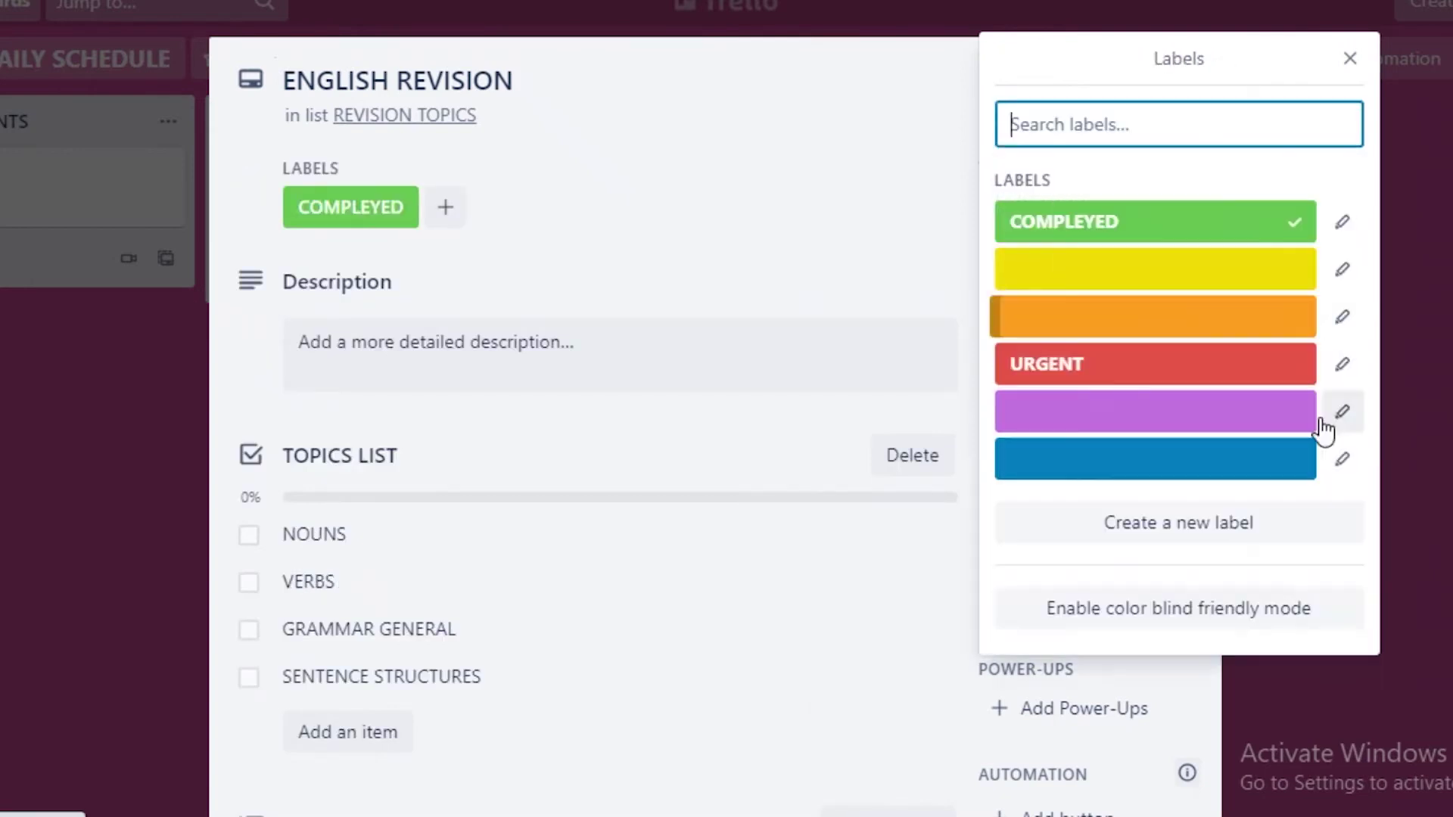
{"action": "left_click", "coordinate": [1342, 366]}
{"action": "type", "text": "STRU"}
{"action": "key", "text": "BackSpace"}
{"action": "key", "text": "BackSpace"}
{"action": "key", "text": "BackSpace"}
Name the yellow label REQUIRES HELP.
{"action": "left_click", "coordinate": [1247, 146]}
{"action": "type", "text": "REQUIRES HELP"}
{"action": "key", "text": "Return"}
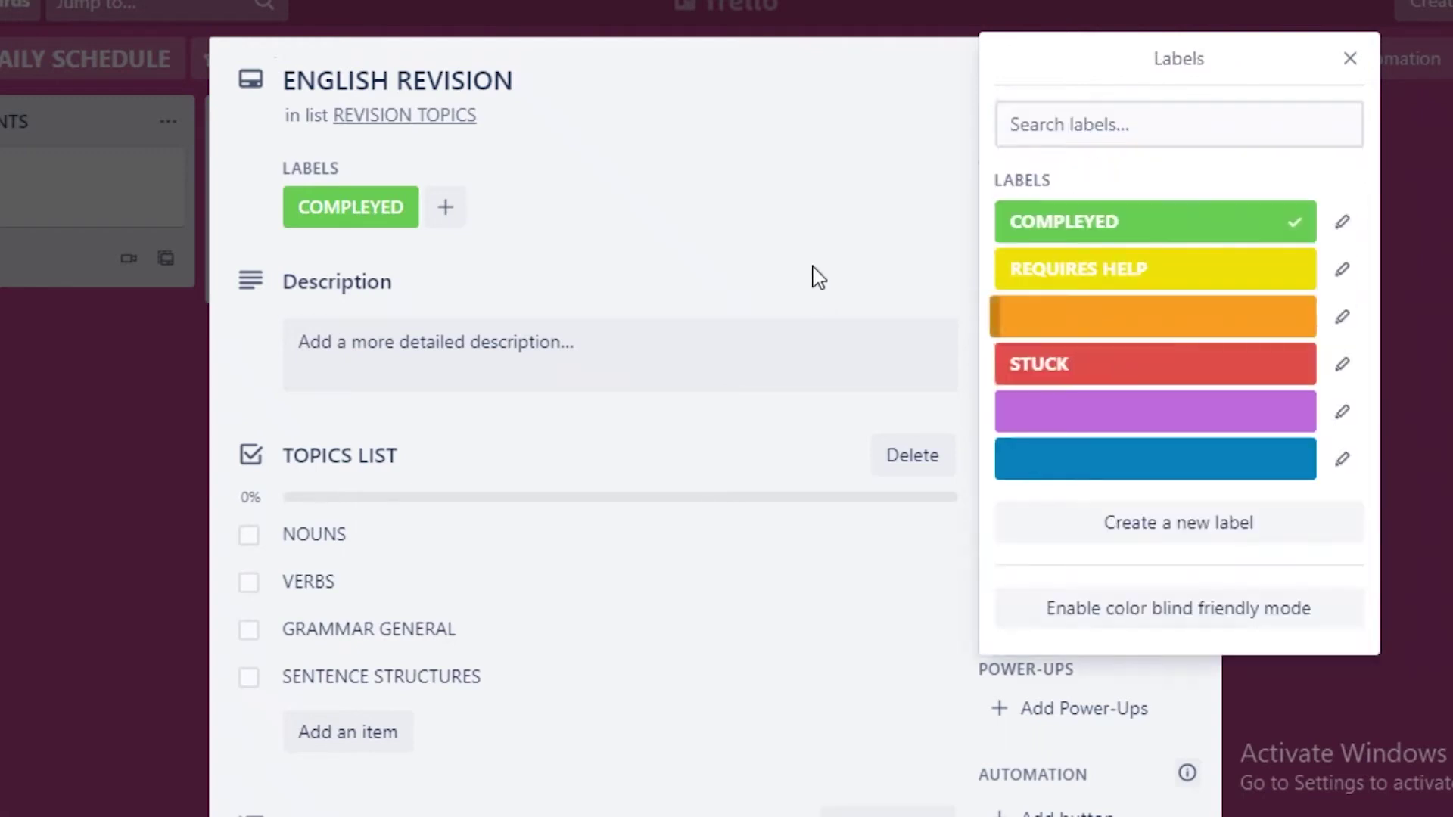
Remove the green COMPLEYED label from the ENGLISH REVISION card and close the label list.
{"action": "left_click", "coordinate": [1188, 220]}
{"action": "left_click", "coordinate": [832, 174]}
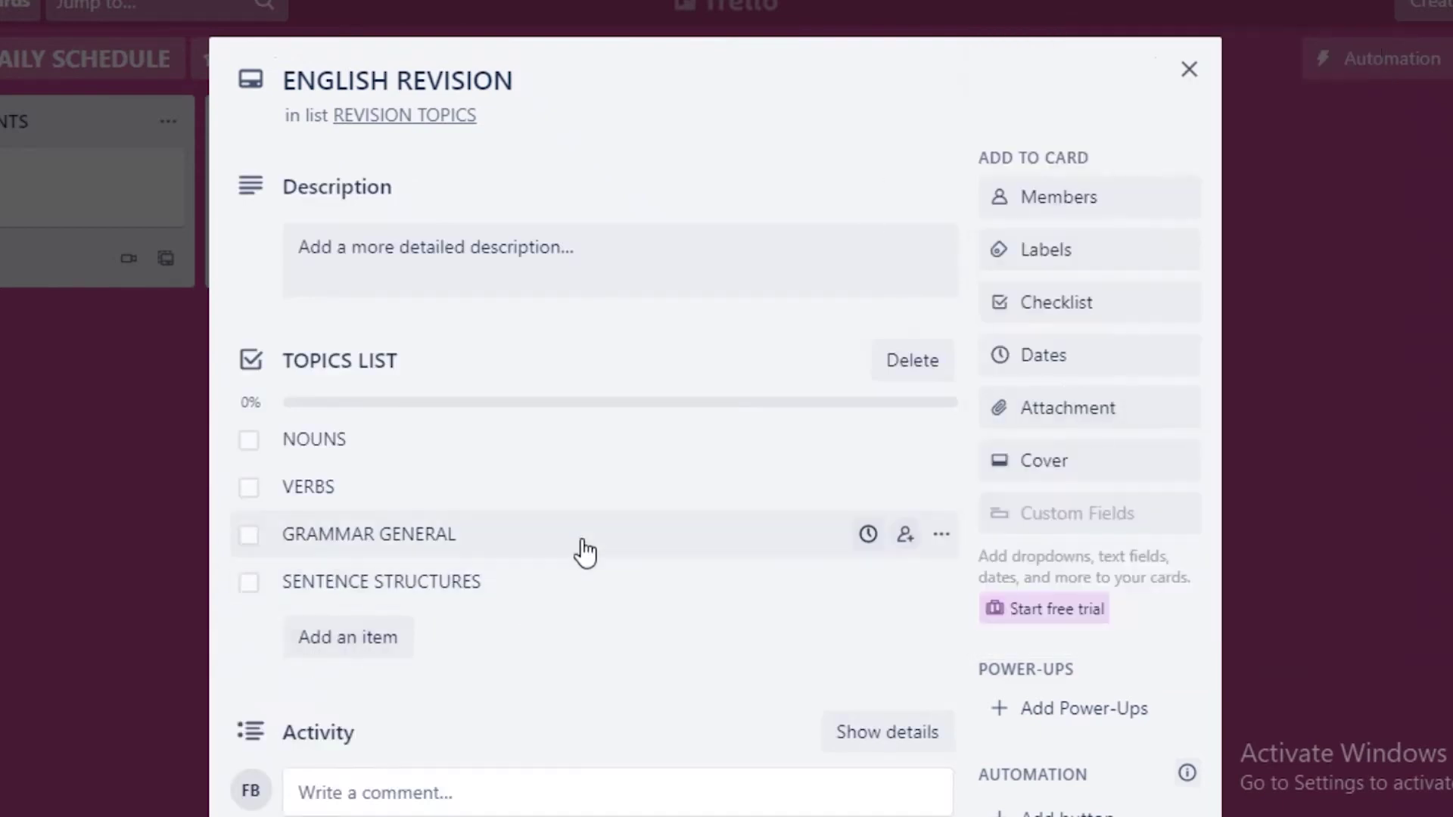
Examine the member assignment and due date options for the SENTENCE STRUCTURES item in the TOPICS LIST checklist.
{"action": "scroll", "coordinate": [583, 552], "scroll_direction": "down", "scroll_amount": 2}
{"action": "left_click", "coordinate": [941, 449]}
{"action": "left_click", "coordinate": [779, 583]}
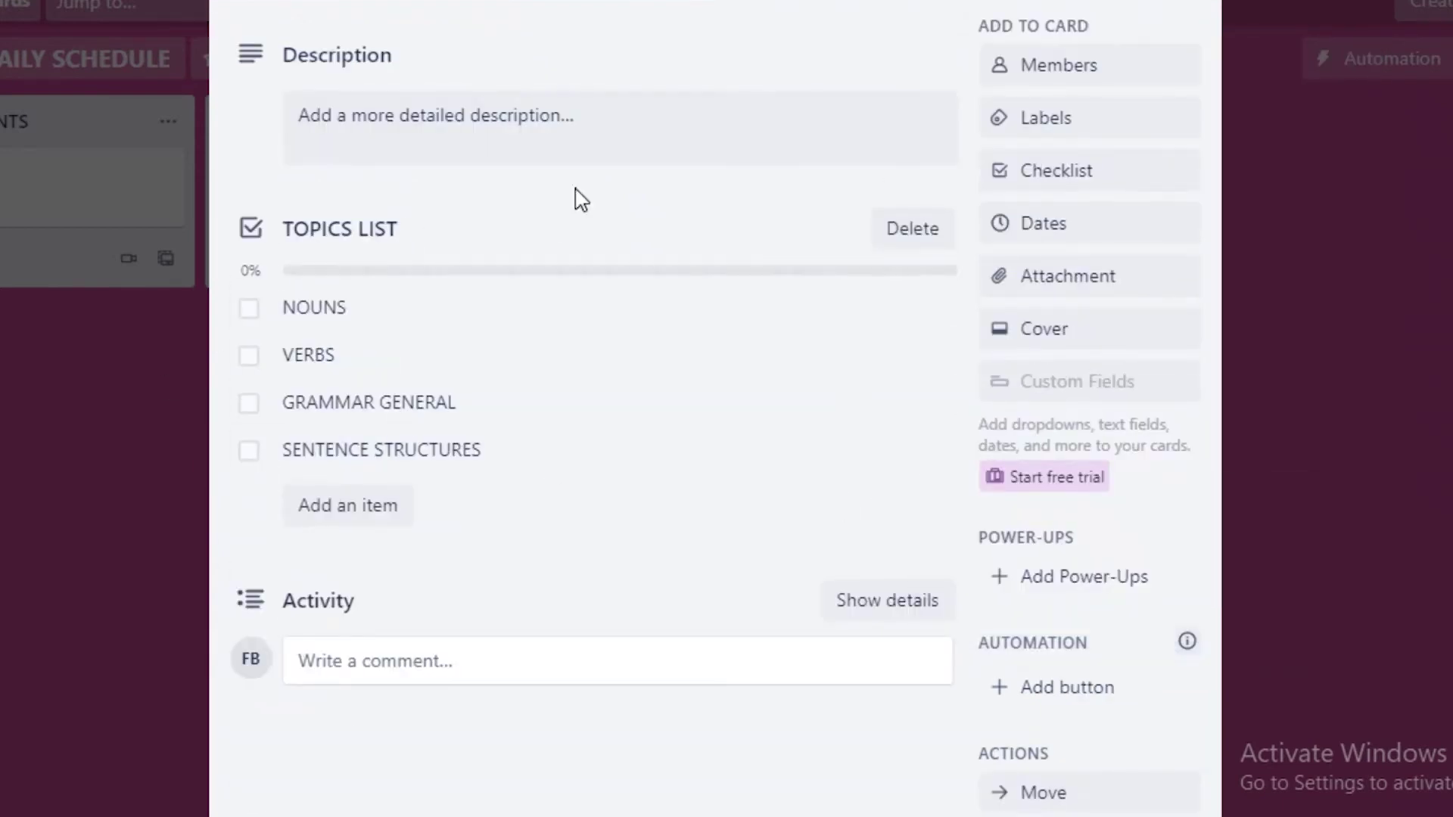
{"action": "scroll", "coordinate": [379, 334], "scroll_direction": "up", "scroll_amount": 2}
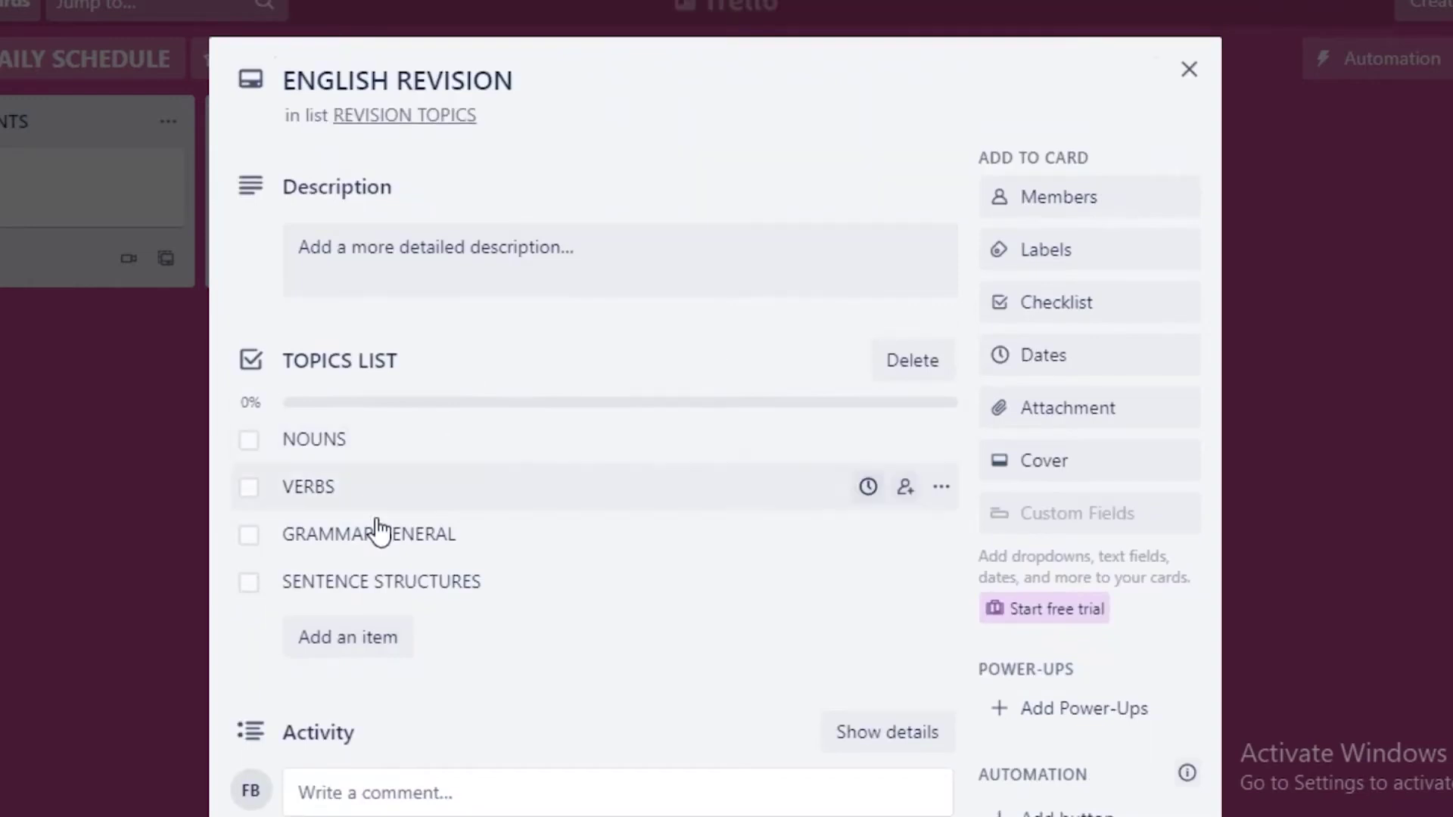
{"action": "left_click", "coordinate": [906, 584]}
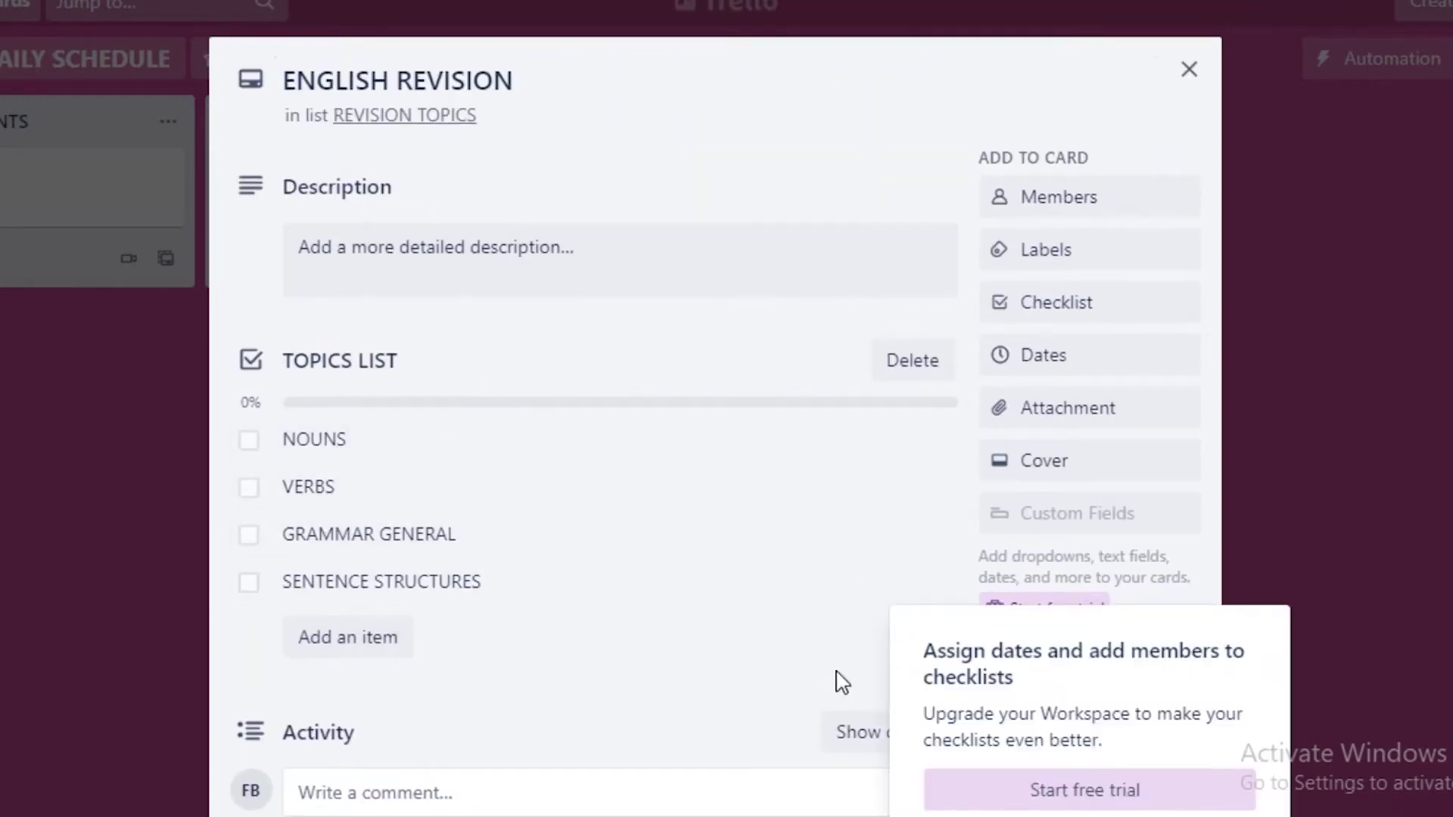
{"action": "left_click", "coordinate": [729, 647]}
{"action": "left_click", "coordinate": [868, 580]}
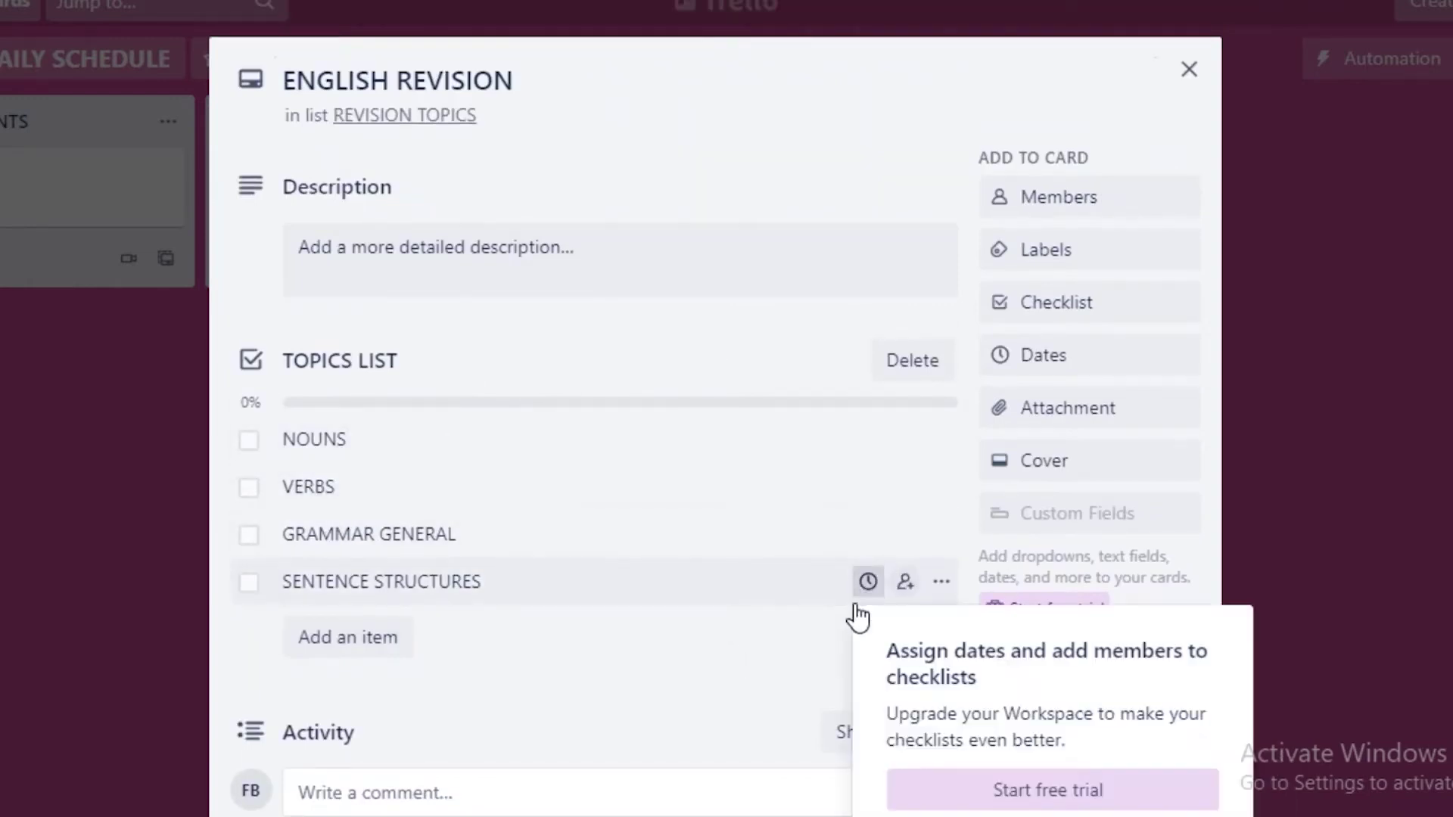
{"action": "scroll", "coordinate": [903, 575], "scroll_direction": "down", "scroll_amount": 4}
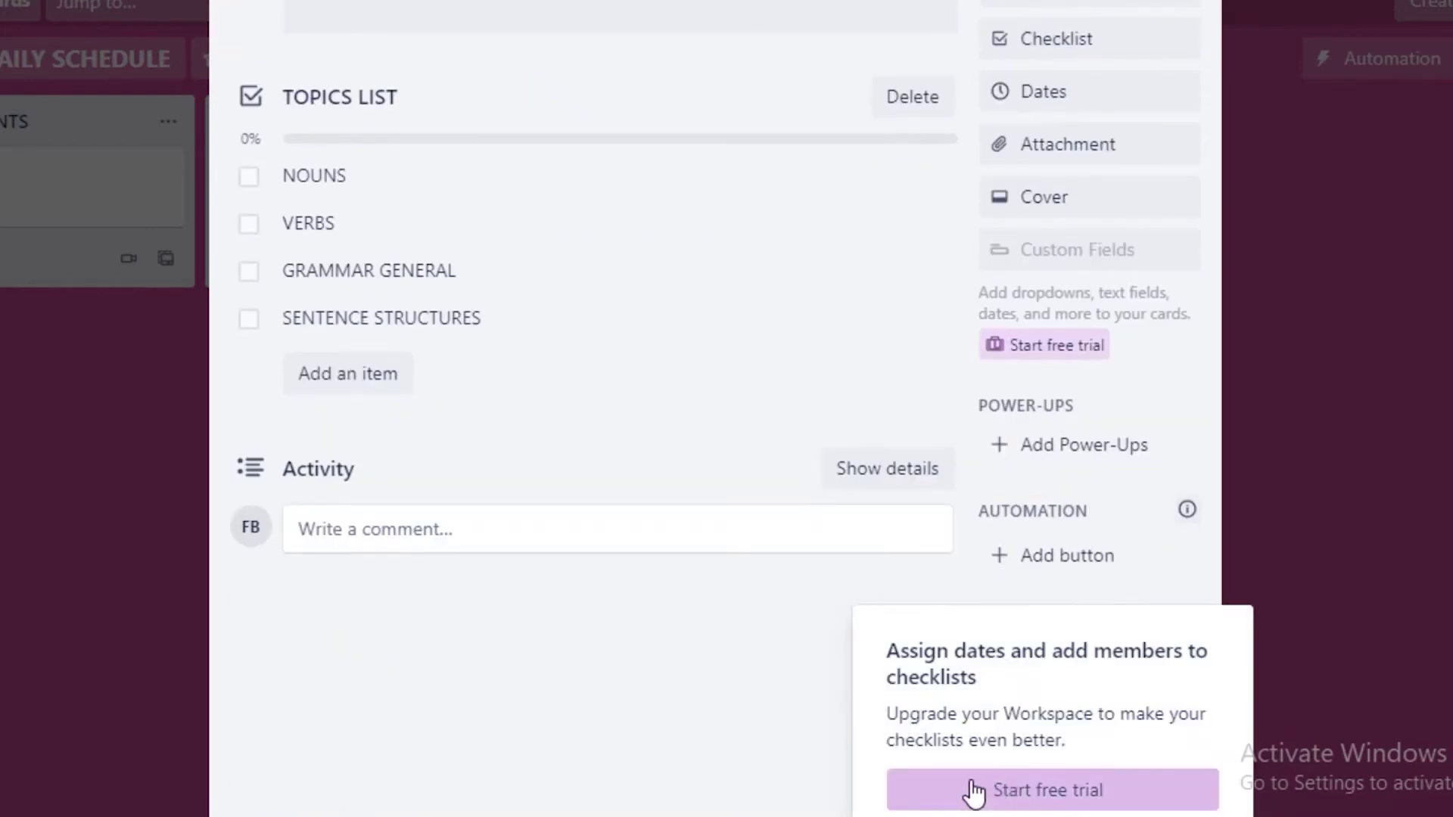
{"action": "scroll", "coordinate": [848, 515], "scroll_direction": "up", "scroll_amount": 4}
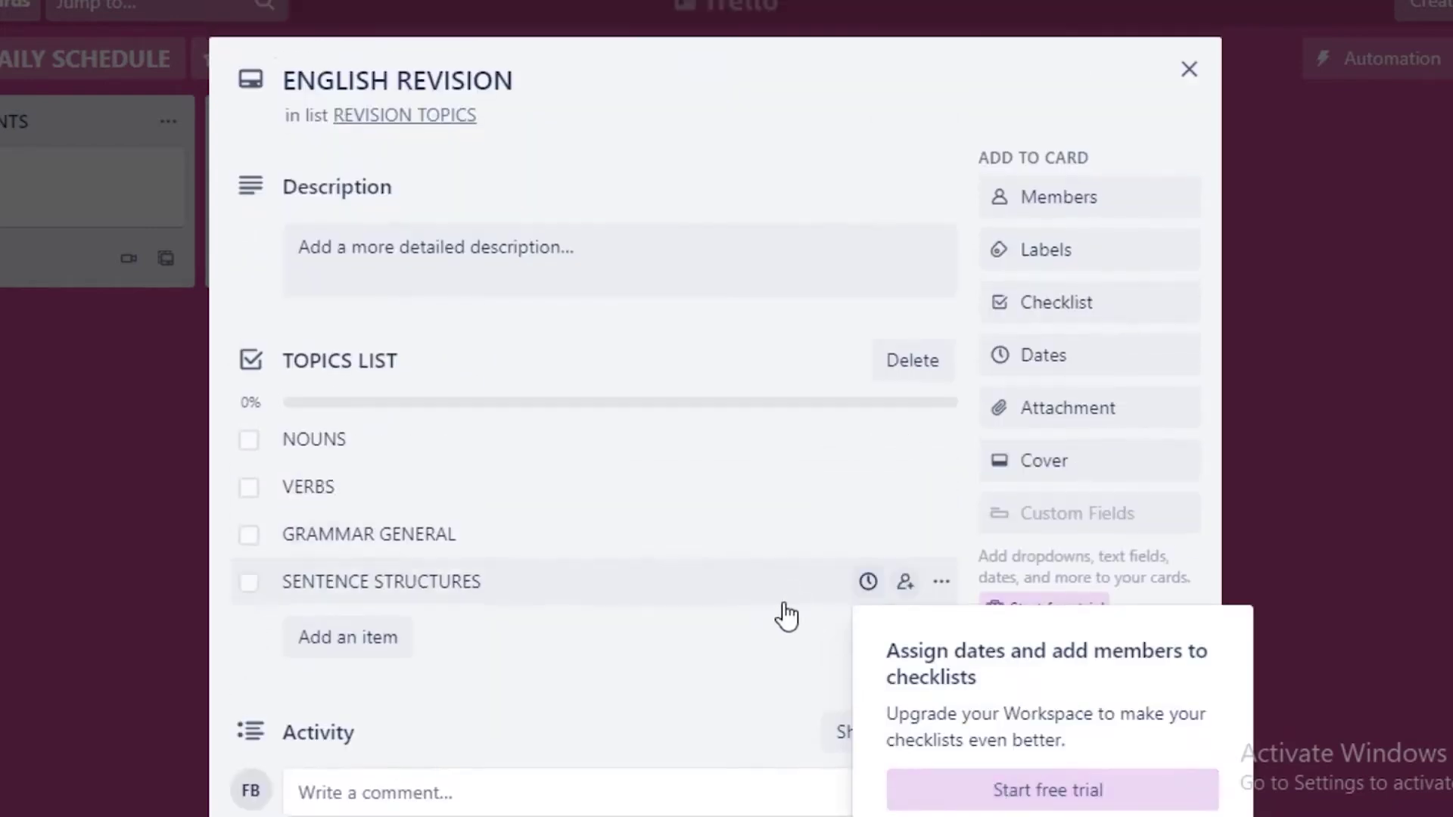
{"action": "left_click", "coordinate": [649, 683]}
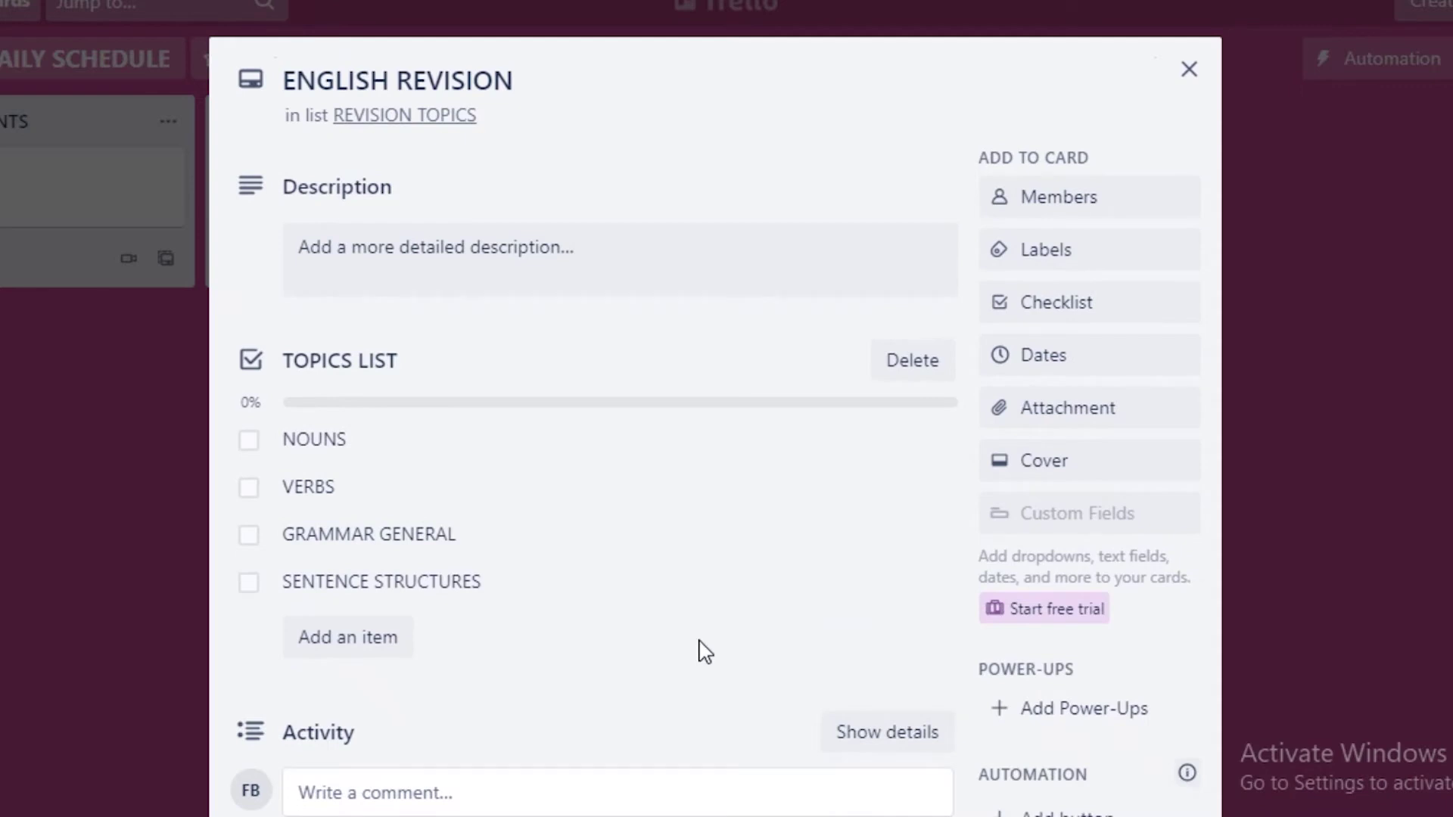
{"action": "scroll", "coordinate": [840, 596], "scroll_direction": "down", "scroll_amount": 1}
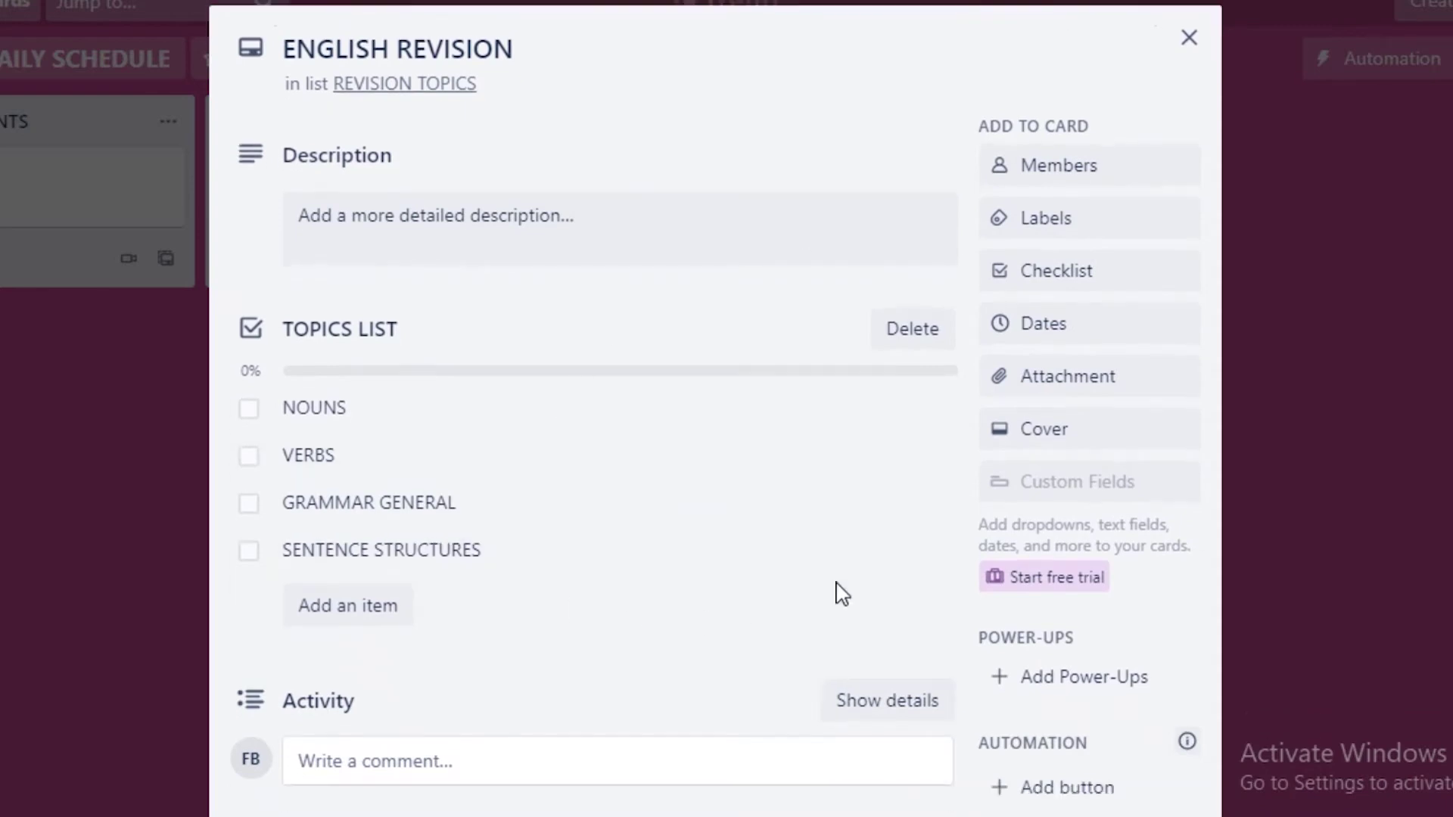
{"action": "scroll", "coordinate": [840, 596], "scroll_direction": "down", "scroll_amount": 1}
{"action": "left_click", "coordinate": [867, 448]}
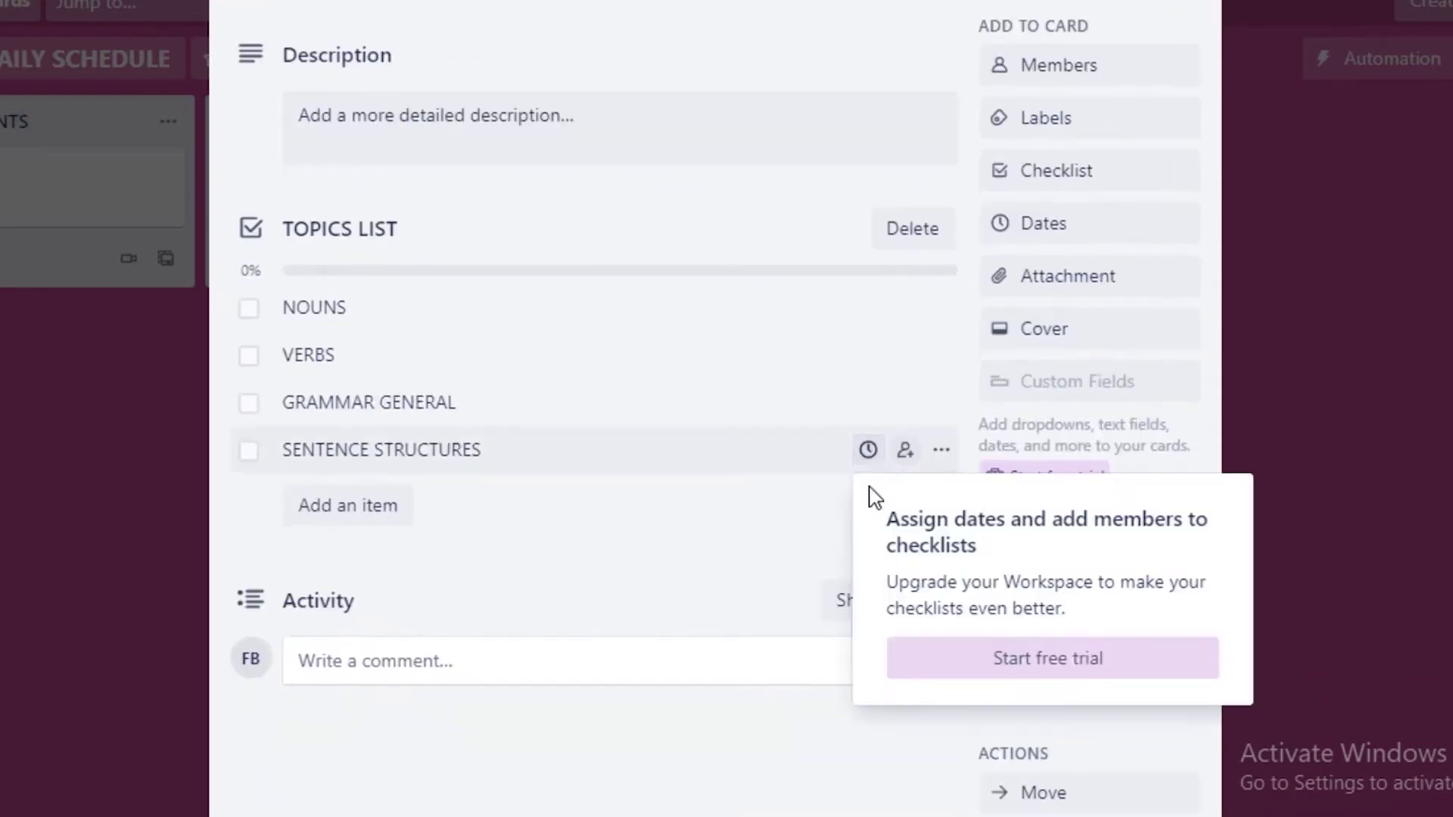
{"action": "left_click", "coordinate": [754, 596]}
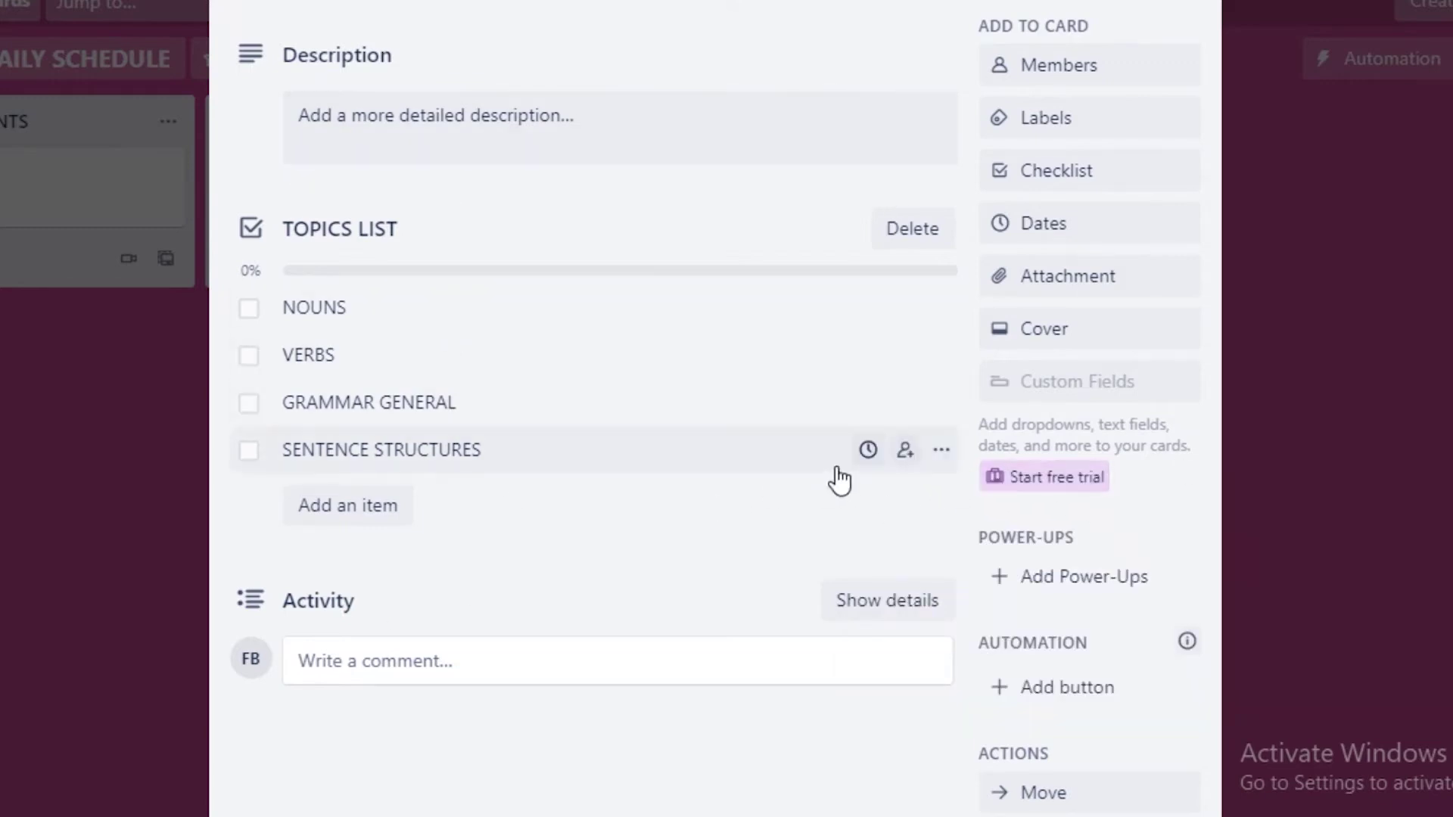
{"action": "left_click", "coordinate": [868, 449]}
{"action": "left_click", "coordinate": [623, 593]}
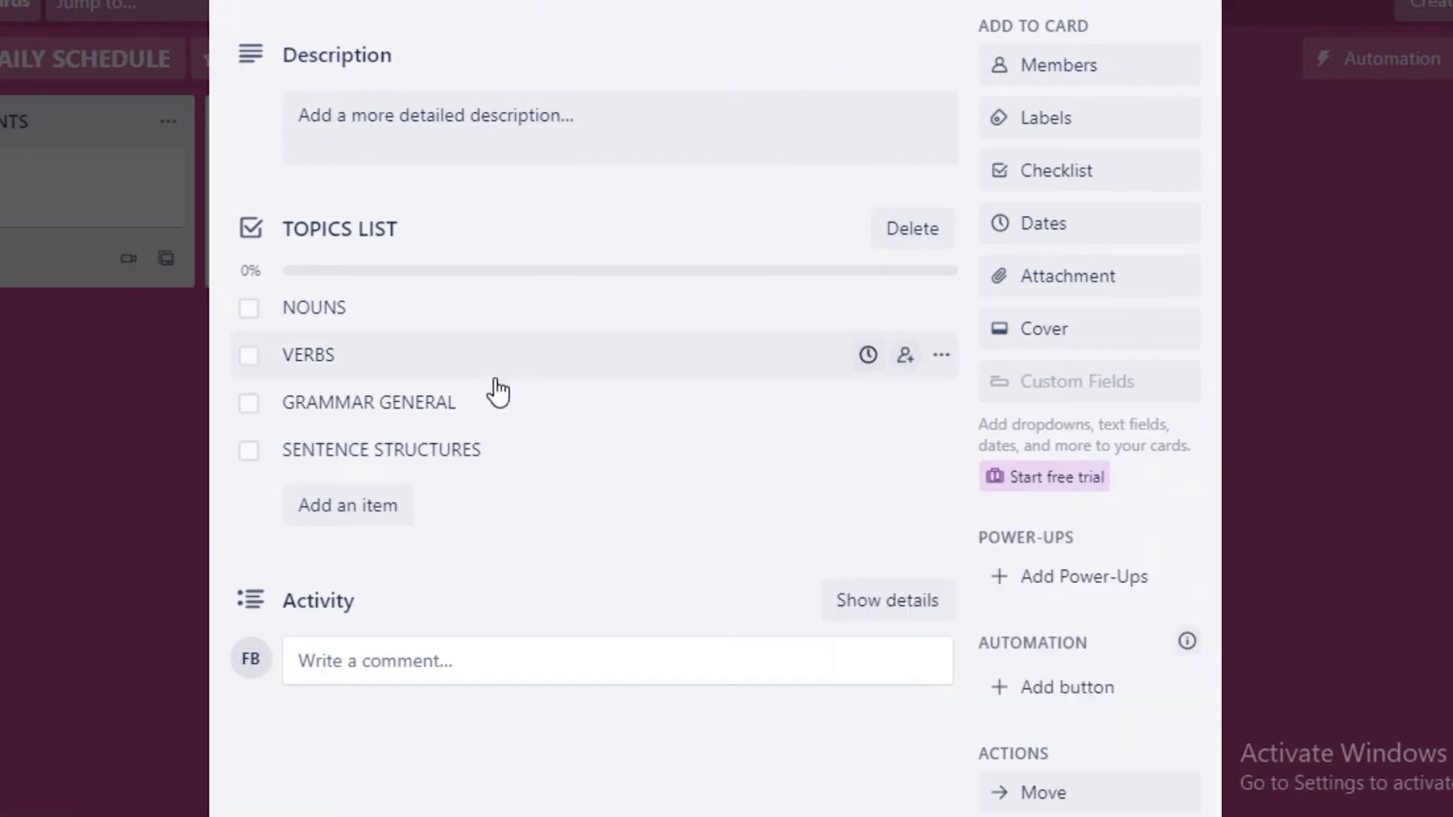
Mark NOUNS as complete in the TOPICS LIST checklist and save the VERBS item with its existing text.
{"action": "left_click", "coordinate": [248, 310]}
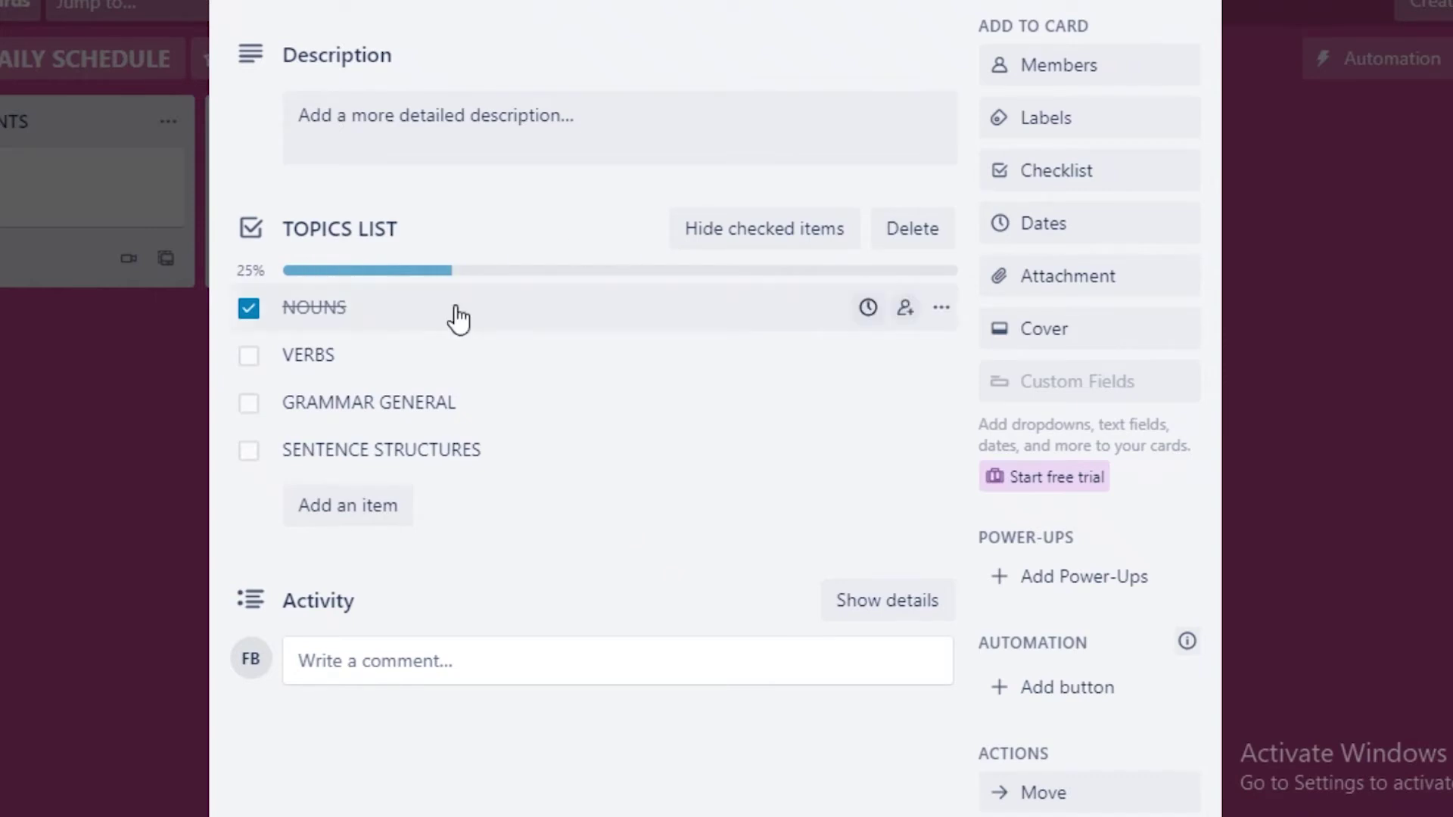
{"action": "left_click", "coordinate": [358, 350]}
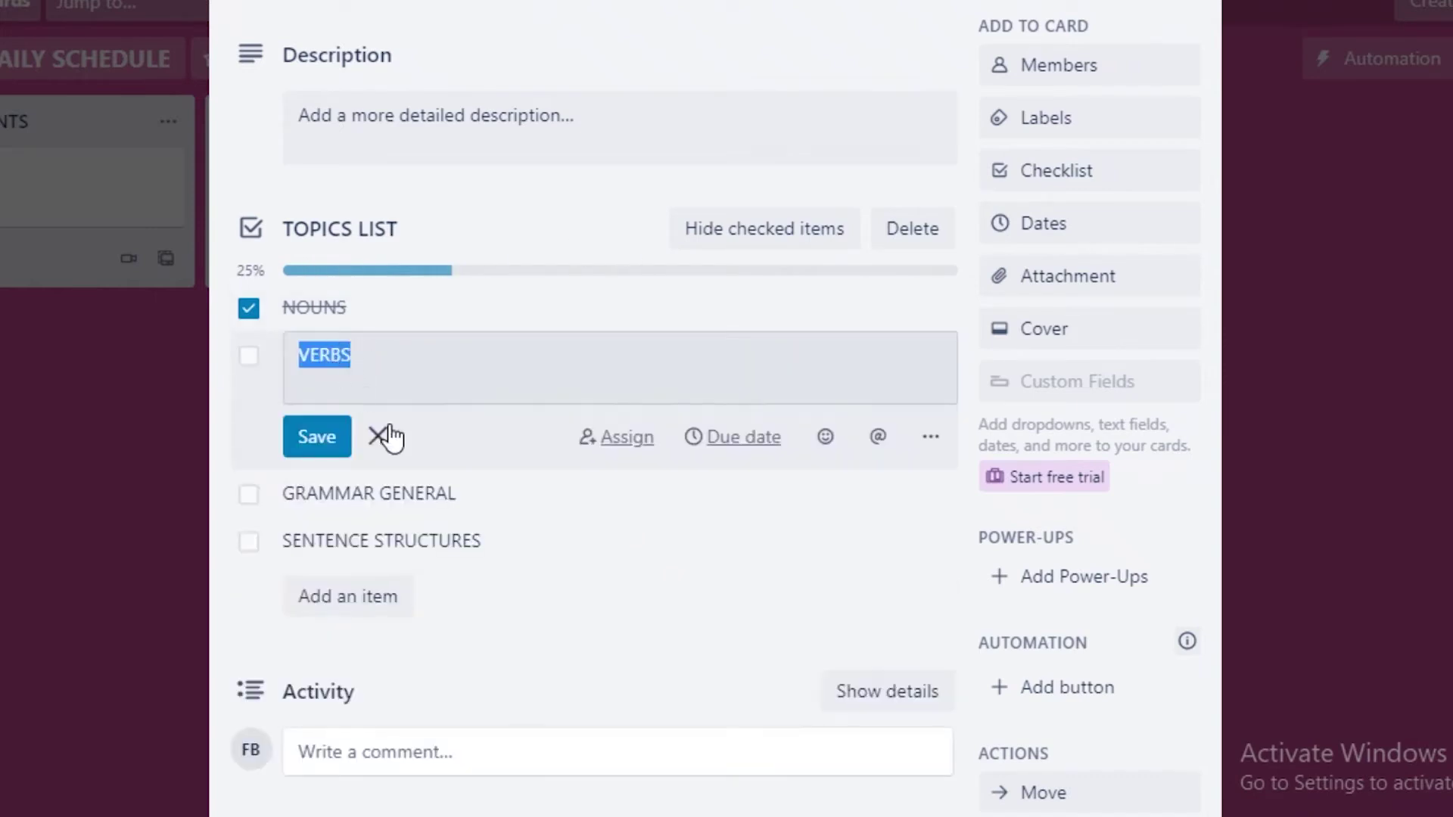
{"action": "left_click", "coordinate": [309, 441]}
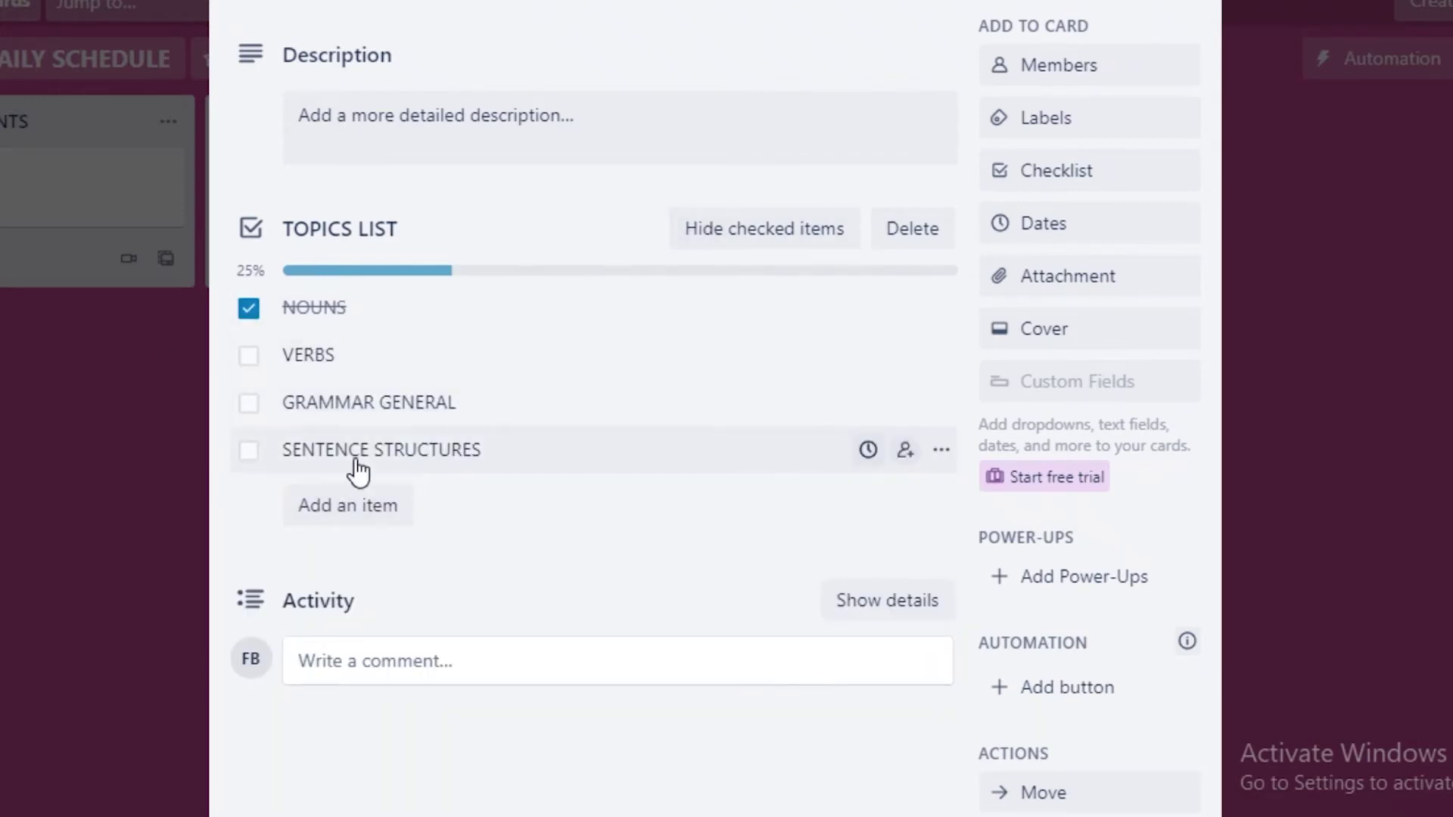
Give the ENGLISH REVISION card a solid red cover after trying the pink and purple colors.
{"action": "left_click", "coordinate": [1080, 348]}
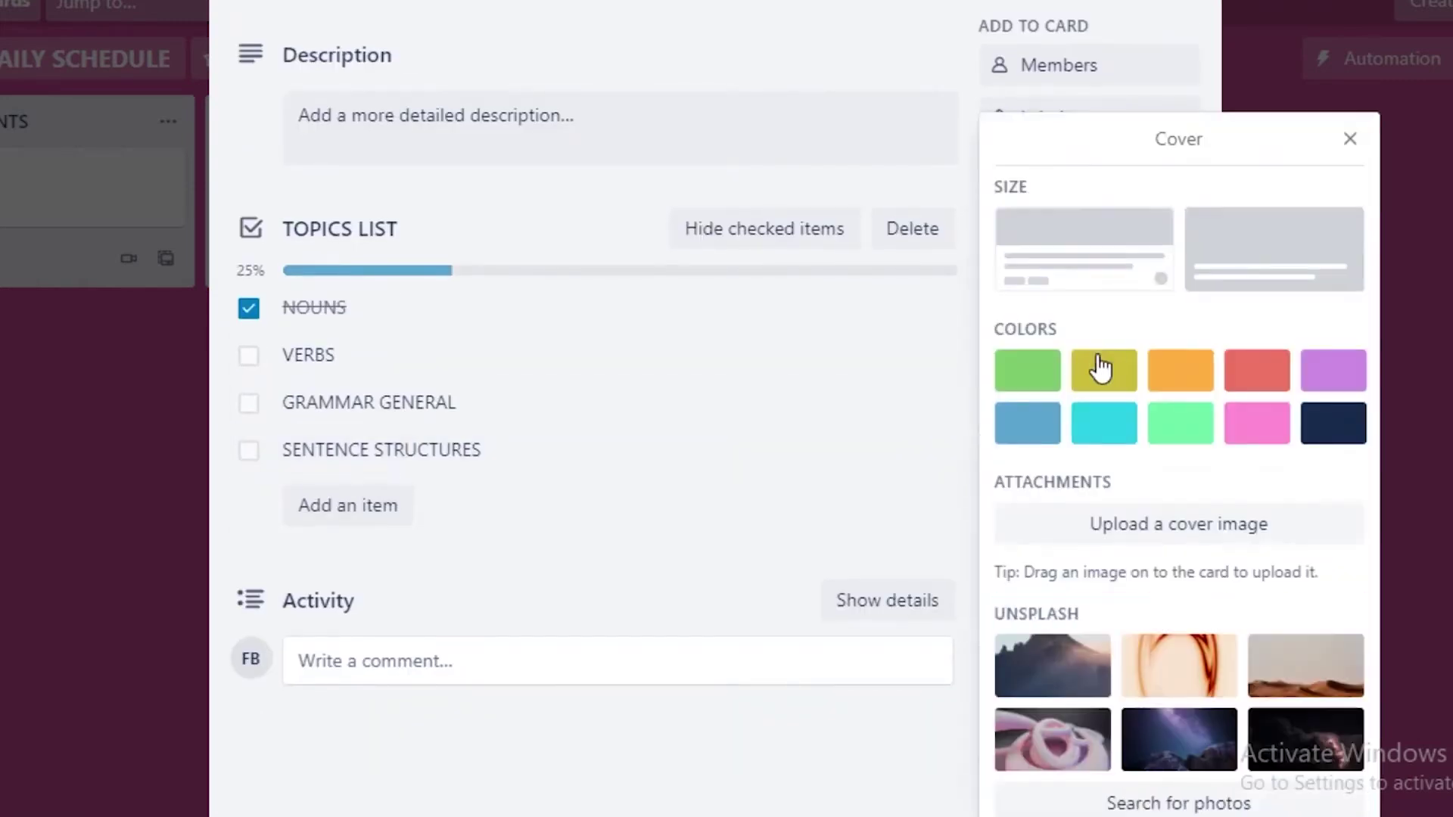
{"action": "scroll", "coordinate": [1042, 242], "scroll_direction": "up", "scroll_amount": 2}
{"action": "left_click", "coordinate": [1230, 430]}
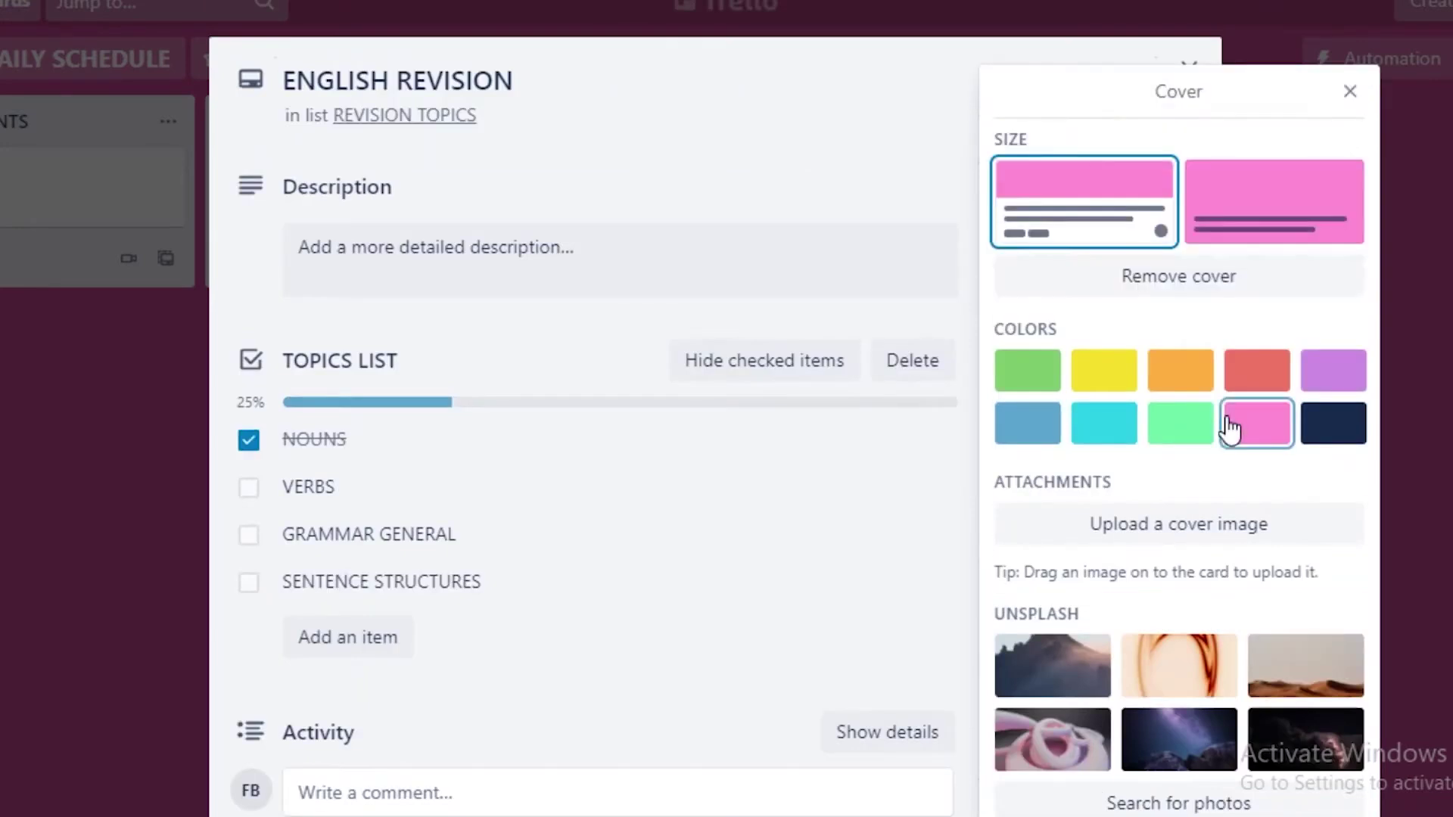
{"action": "left_click", "coordinate": [1323, 379]}
{"action": "left_click", "coordinate": [1257, 370]}
{"action": "left_click", "coordinate": [982, 391]}
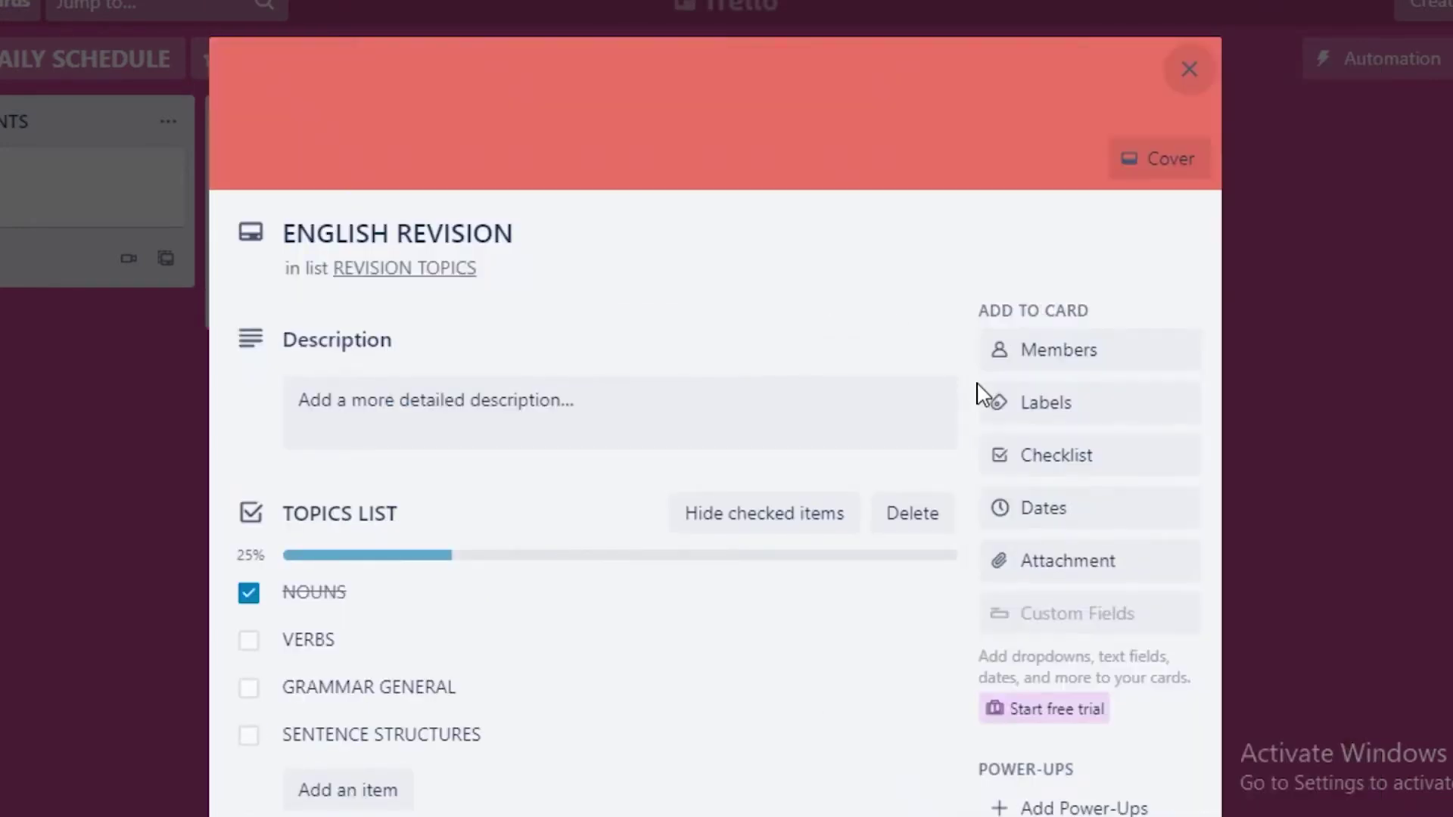
Set the ENGLISH REVISION card's due date to 1 Oct at 11:02 and save it.
{"action": "left_click", "coordinate": [1114, 521]}
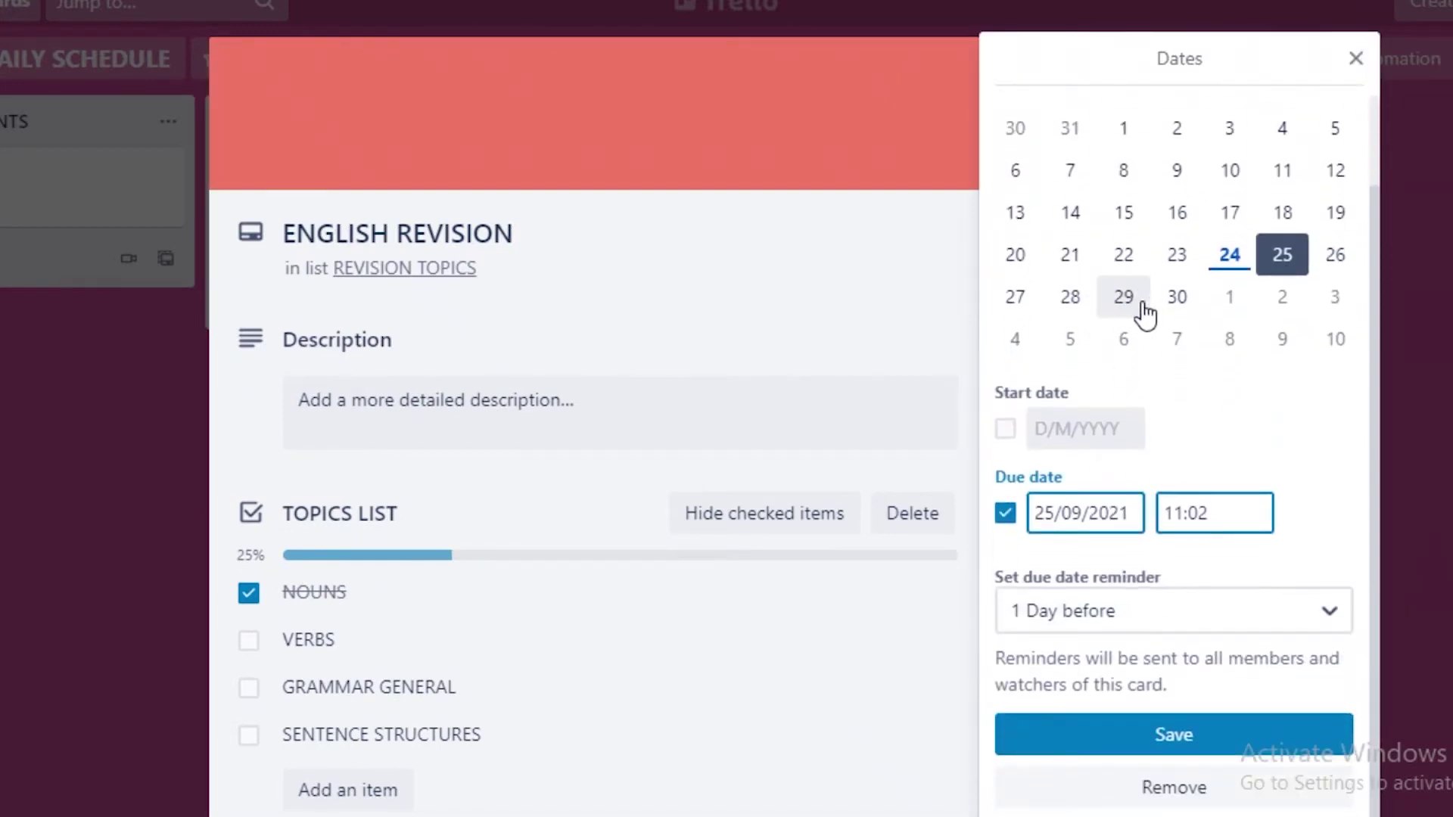
{"action": "left_click", "coordinate": [1094, 731]}
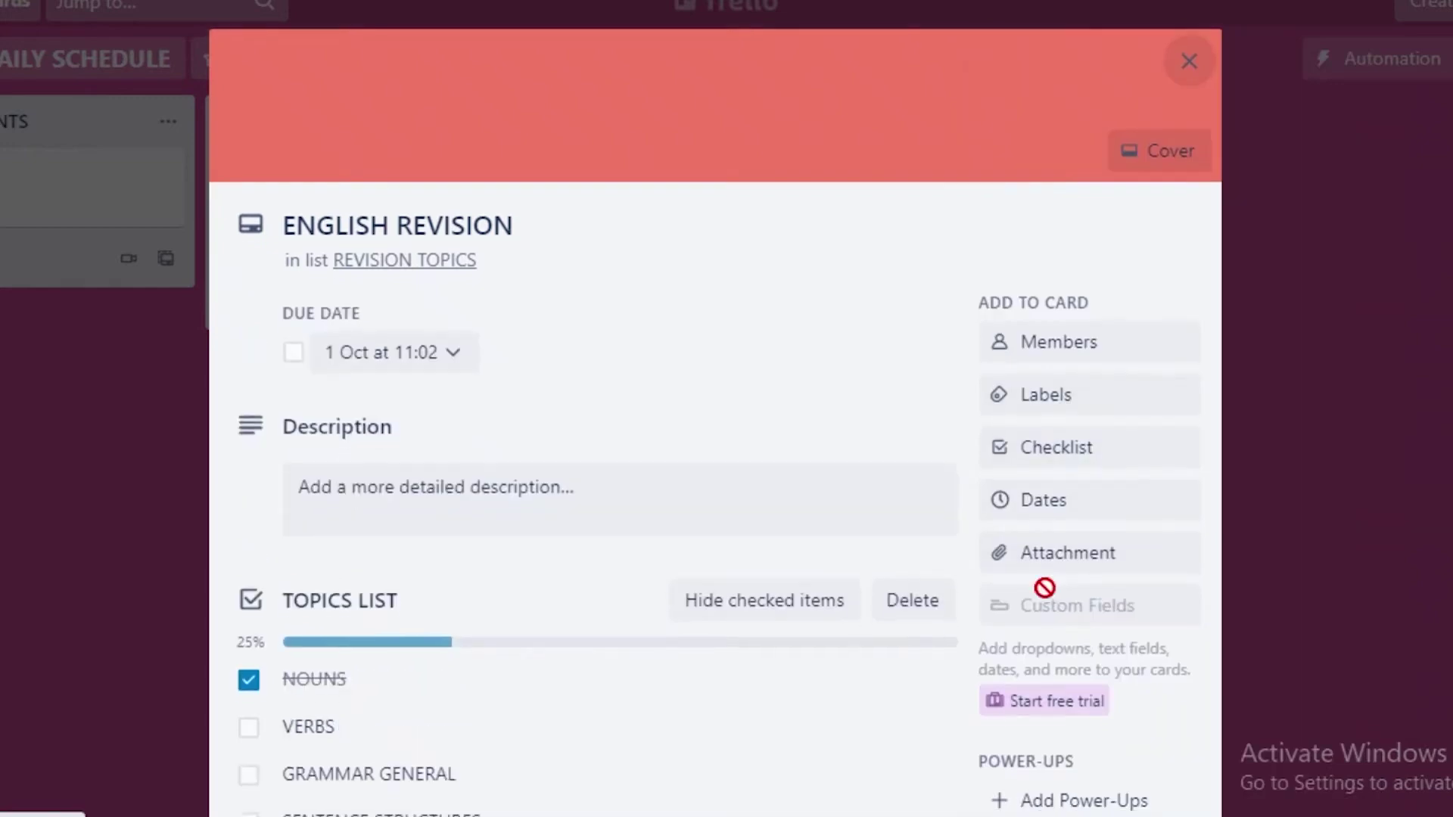
Open the Power-Ups directory from the card and browse the featured Power-Ups and their categories.
{"action": "scroll", "coordinate": [1045, 588], "scroll_direction": "down", "scroll_amount": 3}
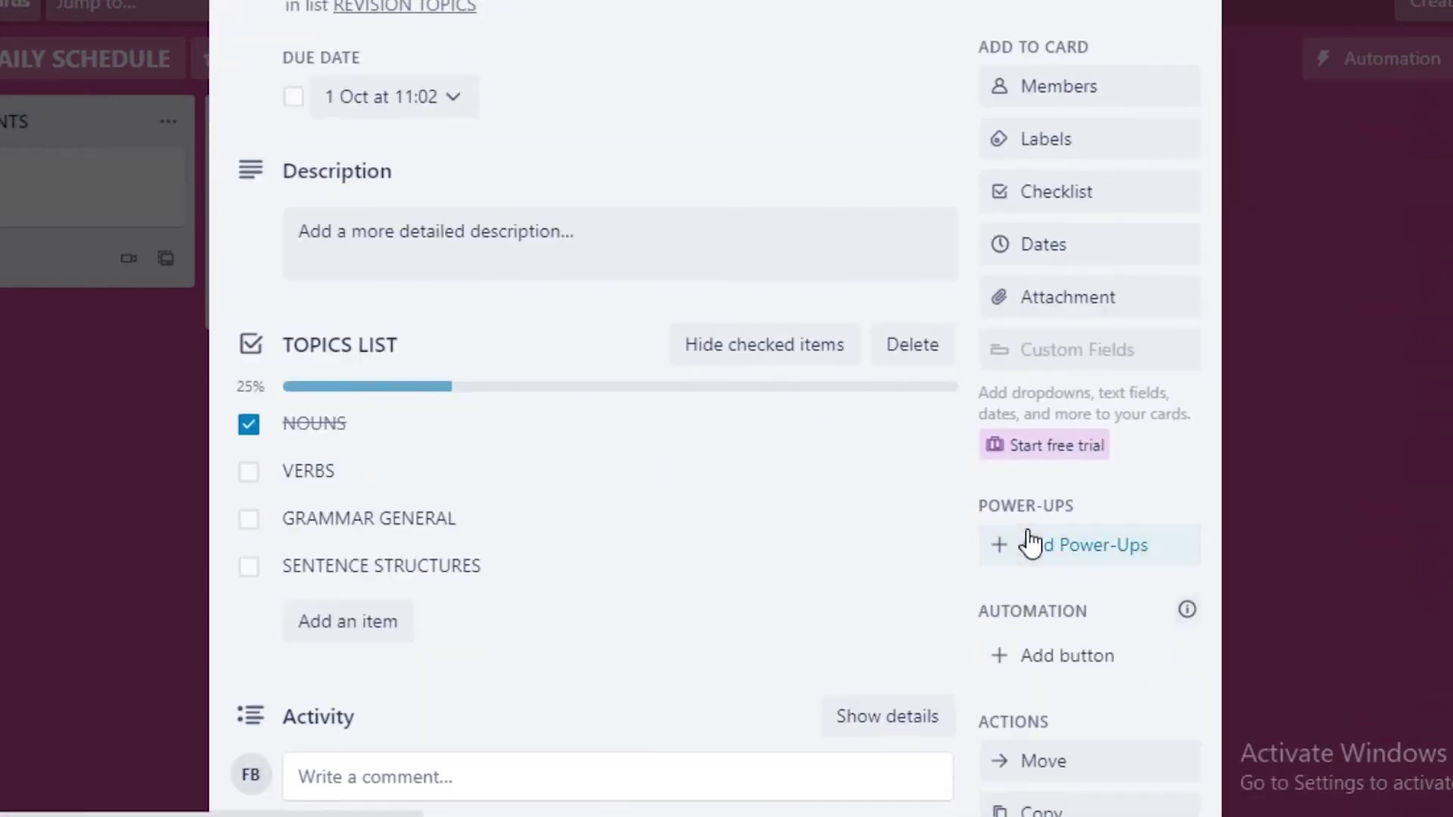
{"action": "key", "text": "Escape"}
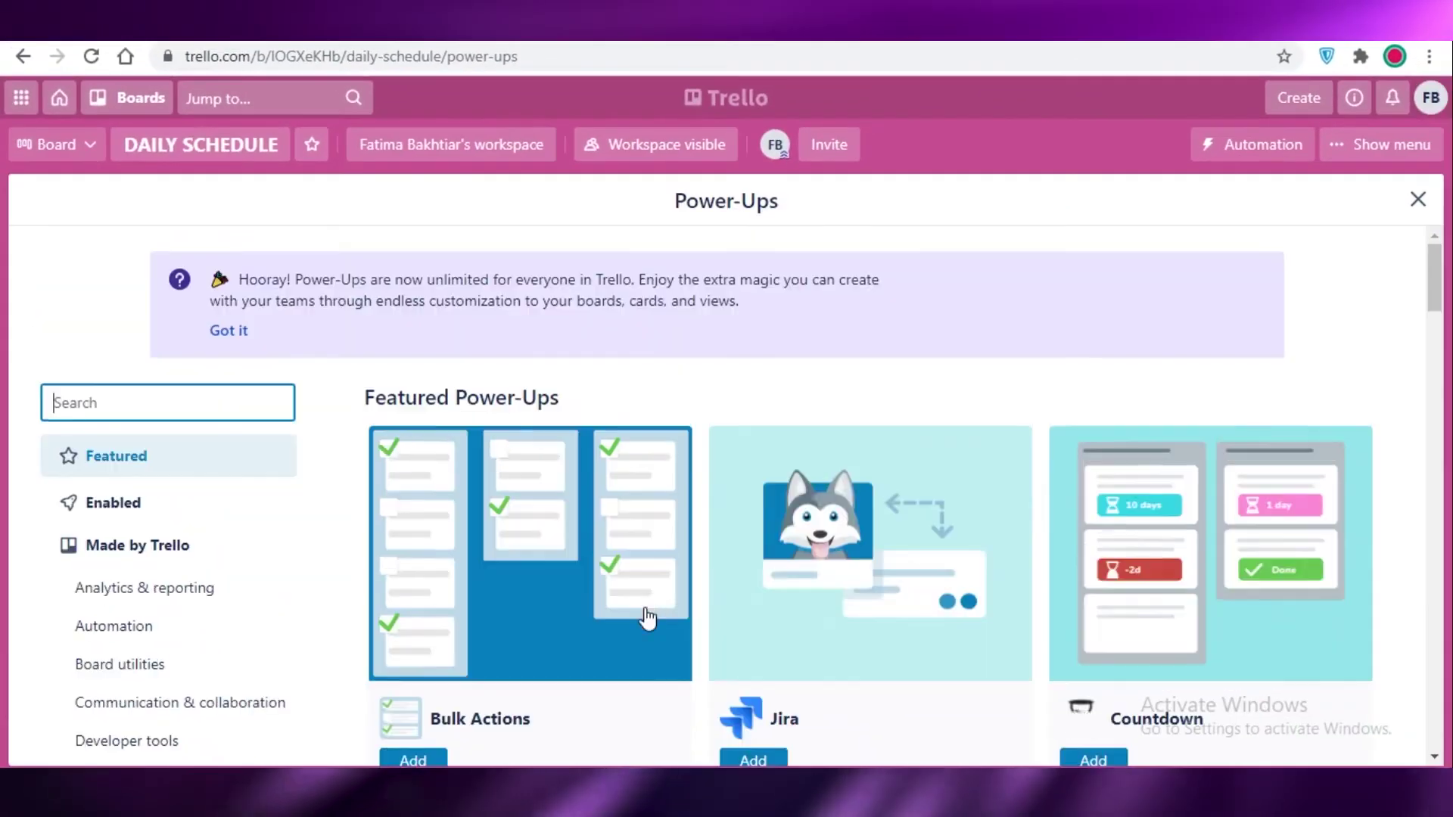
{"action": "scroll", "coordinate": [530, 480], "scroll_direction": "down", "scroll_amount": 2}
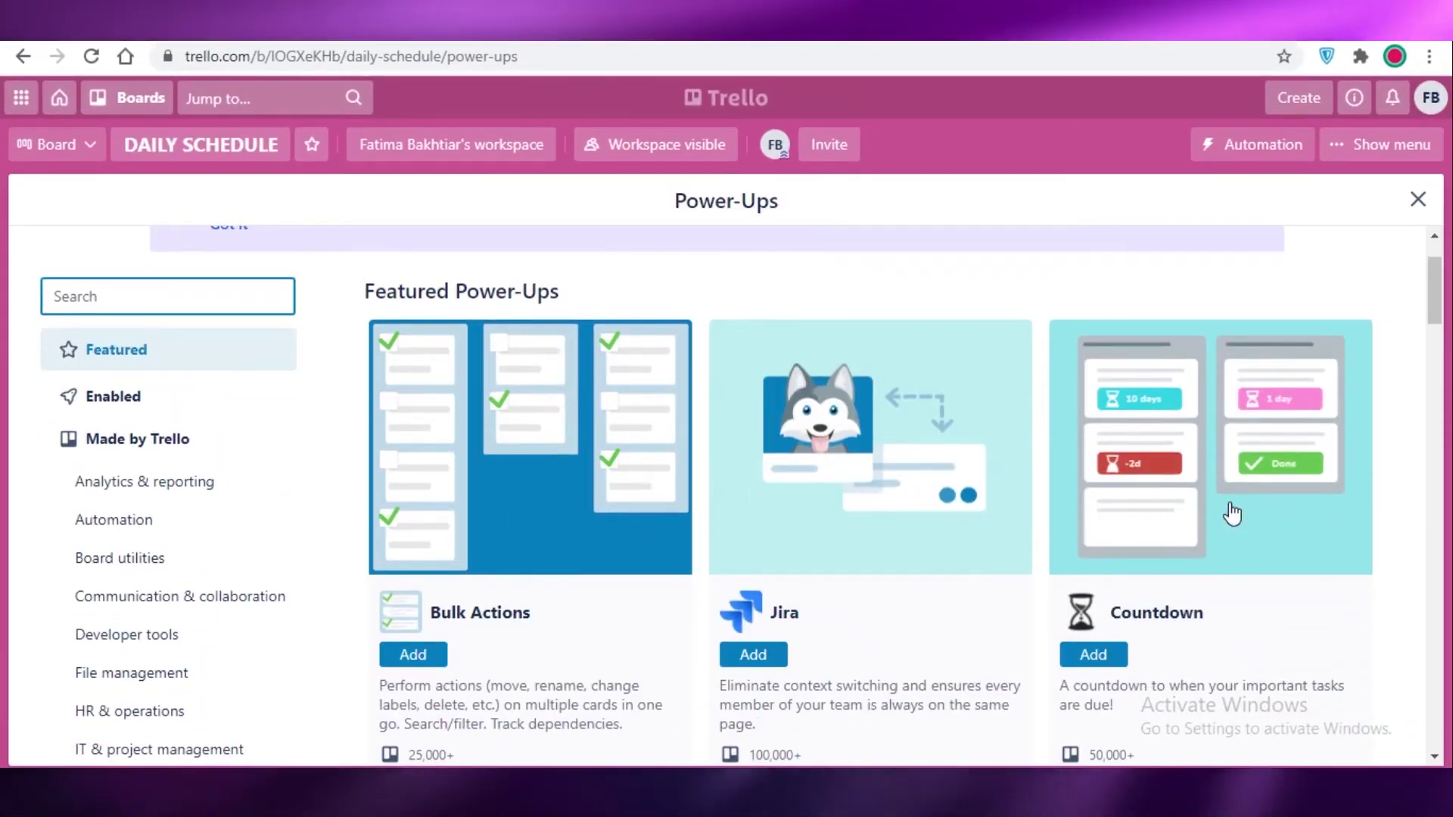
{"action": "scroll", "coordinate": [1234, 509], "scroll_direction": "down", "scroll_amount": 3}
{"action": "scroll", "coordinate": [1226, 314], "scroll_direction": "down", "scroll_amount": 5}
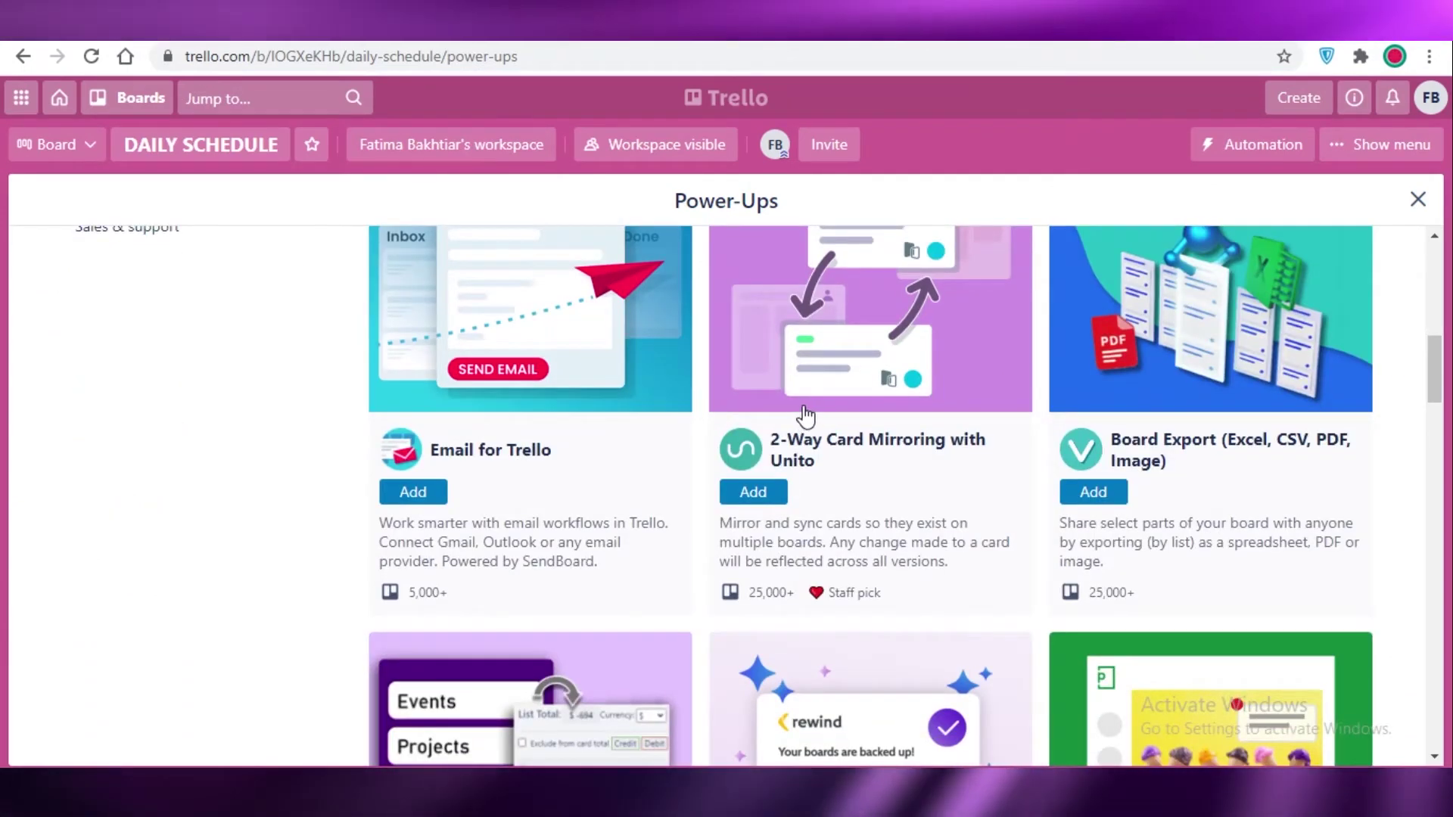
{"action": "scroll", "coordinate": [814, 416], "scroll_direction": "down", "scroll_amount": 3}
{"action": "scroll", "coordinate": [864, 474], "scroll_direction": "down", "scroll_amount": 2}
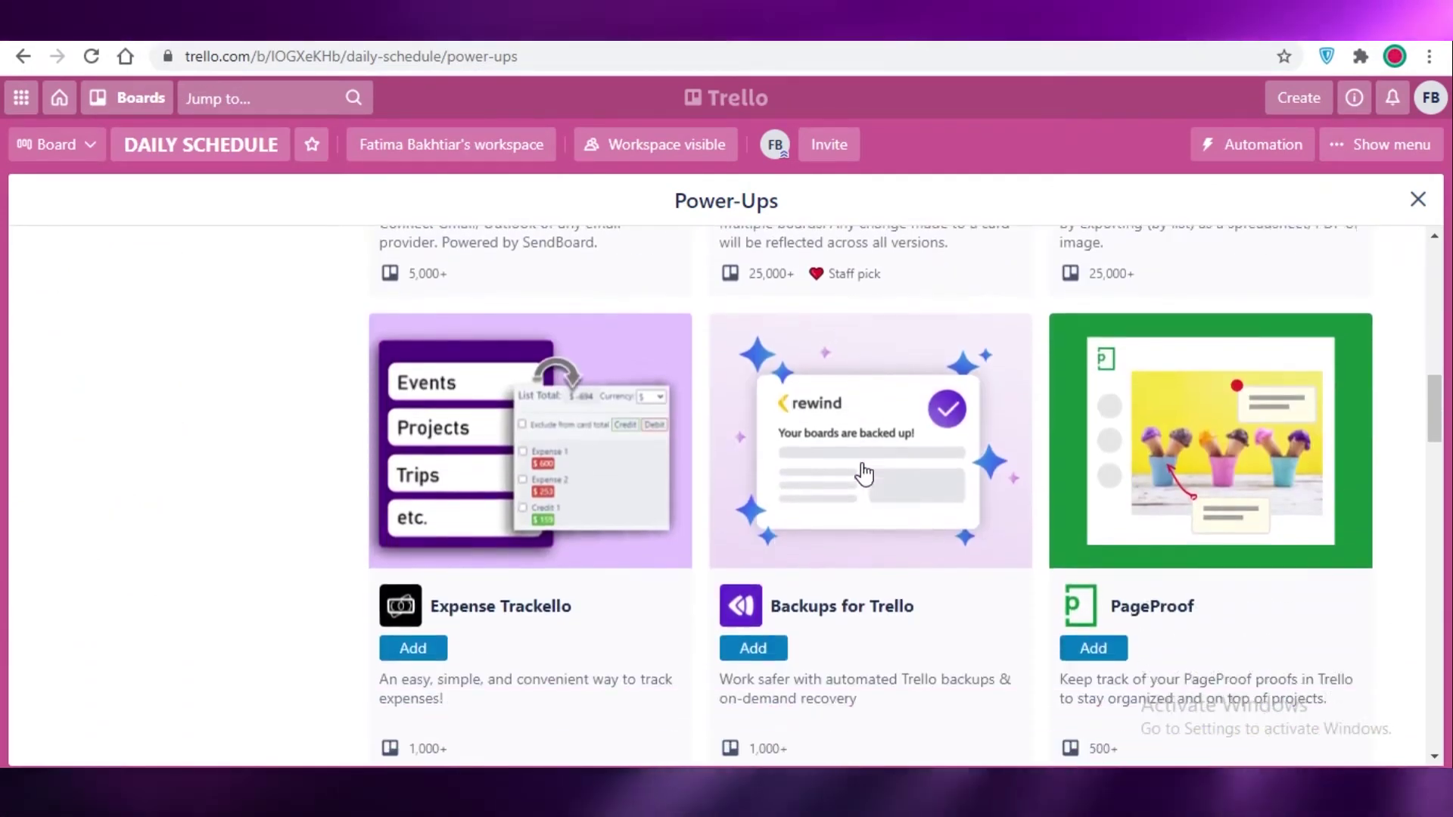
{"action": "scroll", "coordinate": [325, 269], "scroll_direction": "up", "scroll_amount": 10}
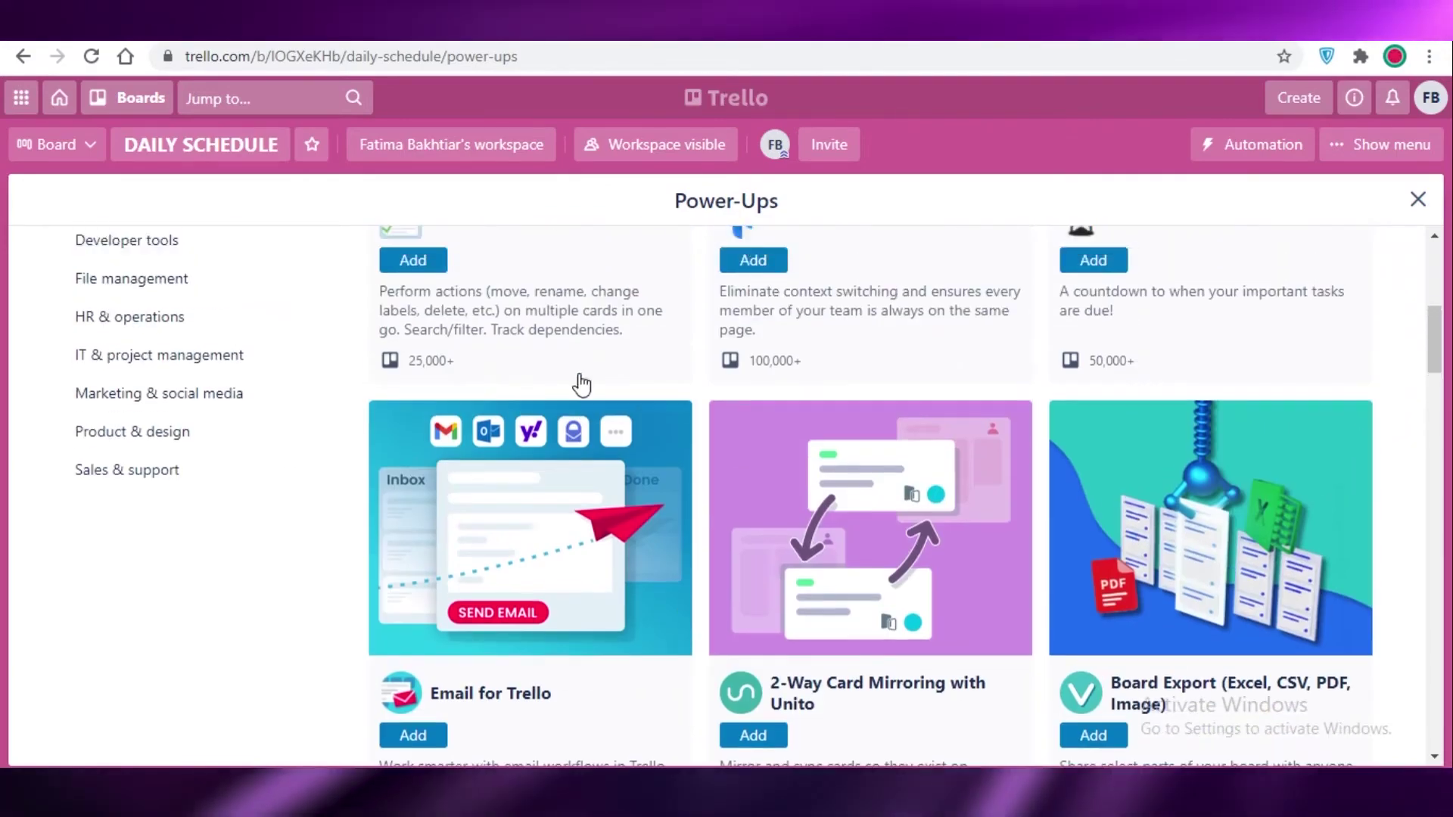
{"action": "scroll", "coordinate": [510, 438], "scroll_direction": "up", "scroll_amount": 3}
{"action": "scroll", "coordinate": [379, 389], "scroll_direction": "down", "scroll_amount": 7}
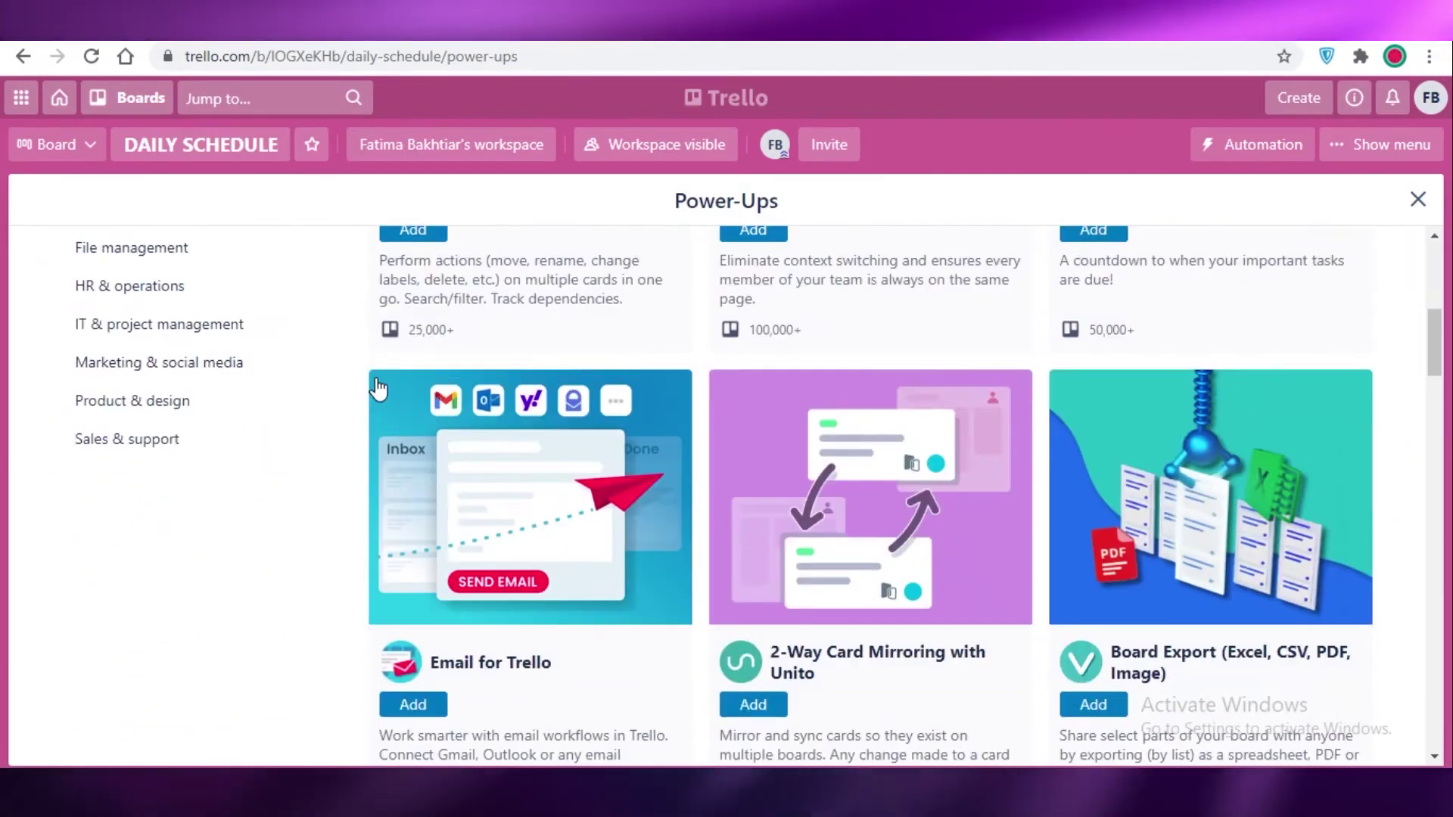
{"action": "scroll", "coordinate": [543, 448], "scroll_direction": "up", "scroll_amount": 5}
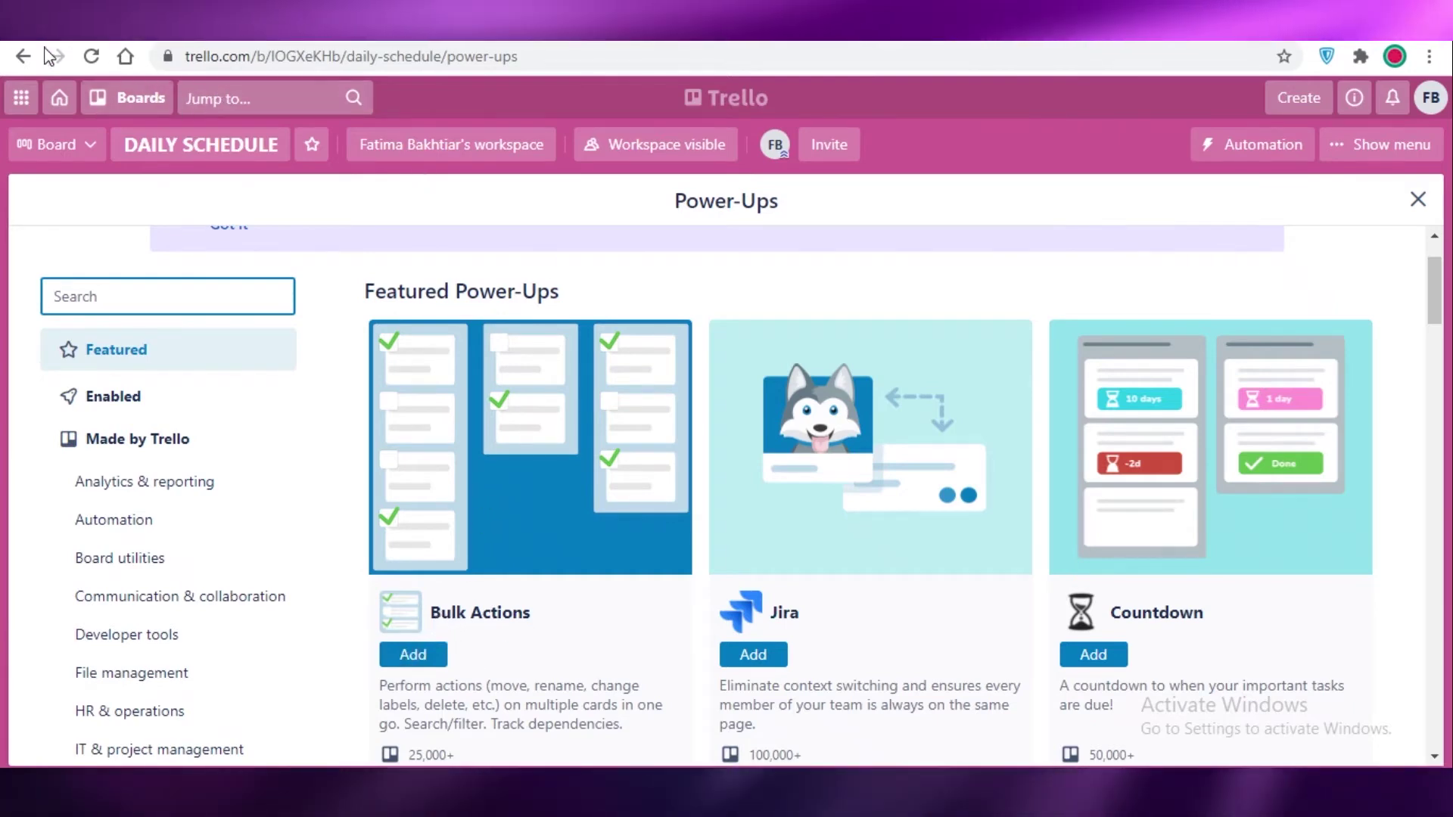
Leave the Power-Ups directory and return to the DAILY SCHEDULE board.
{"action": "right_click", "coordinate": [22, 61]}
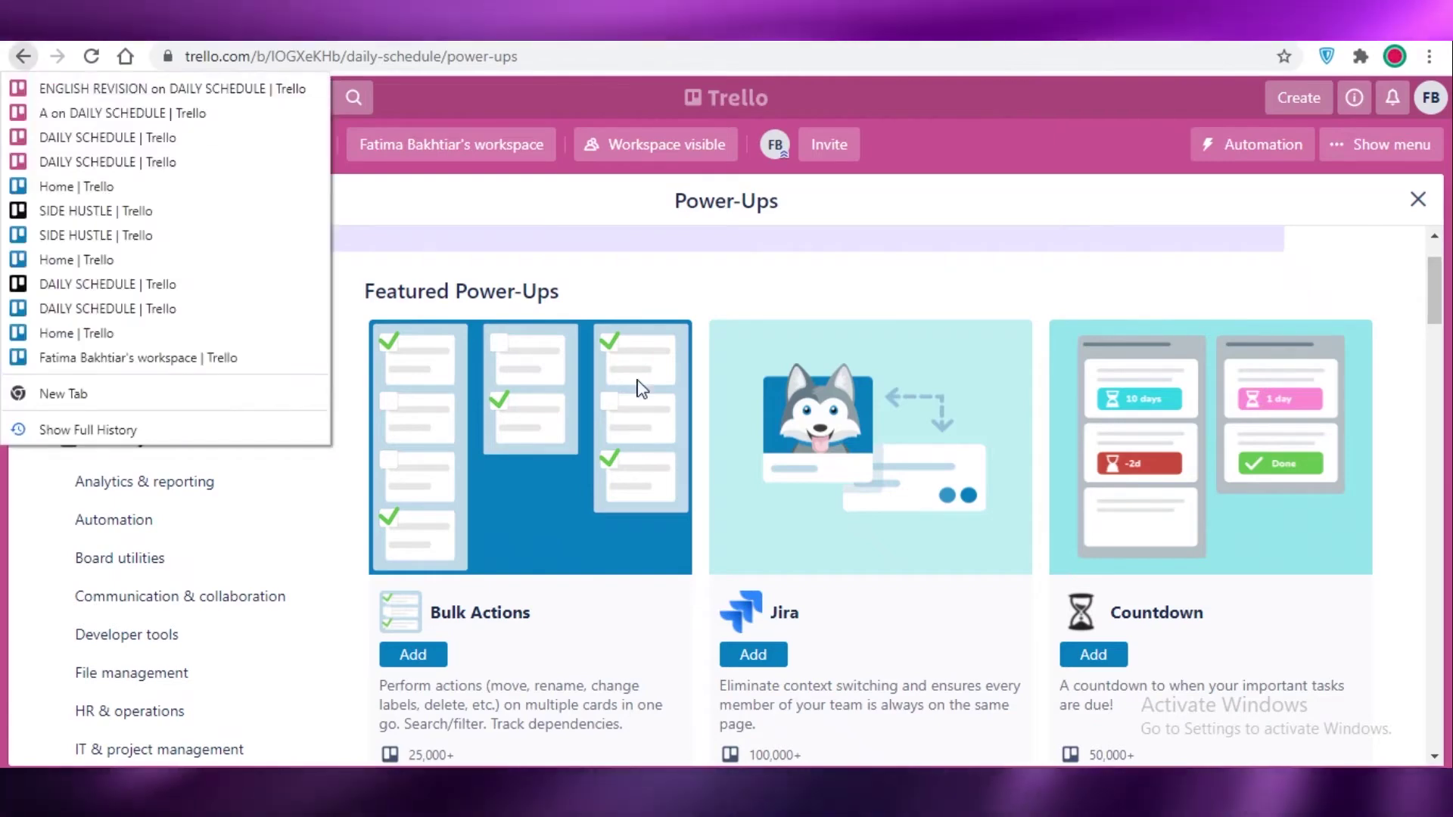
{"action": "left_click", "coordinate": [22, 61]}
{"action": "left_click", "coordinate": [22, 61]}
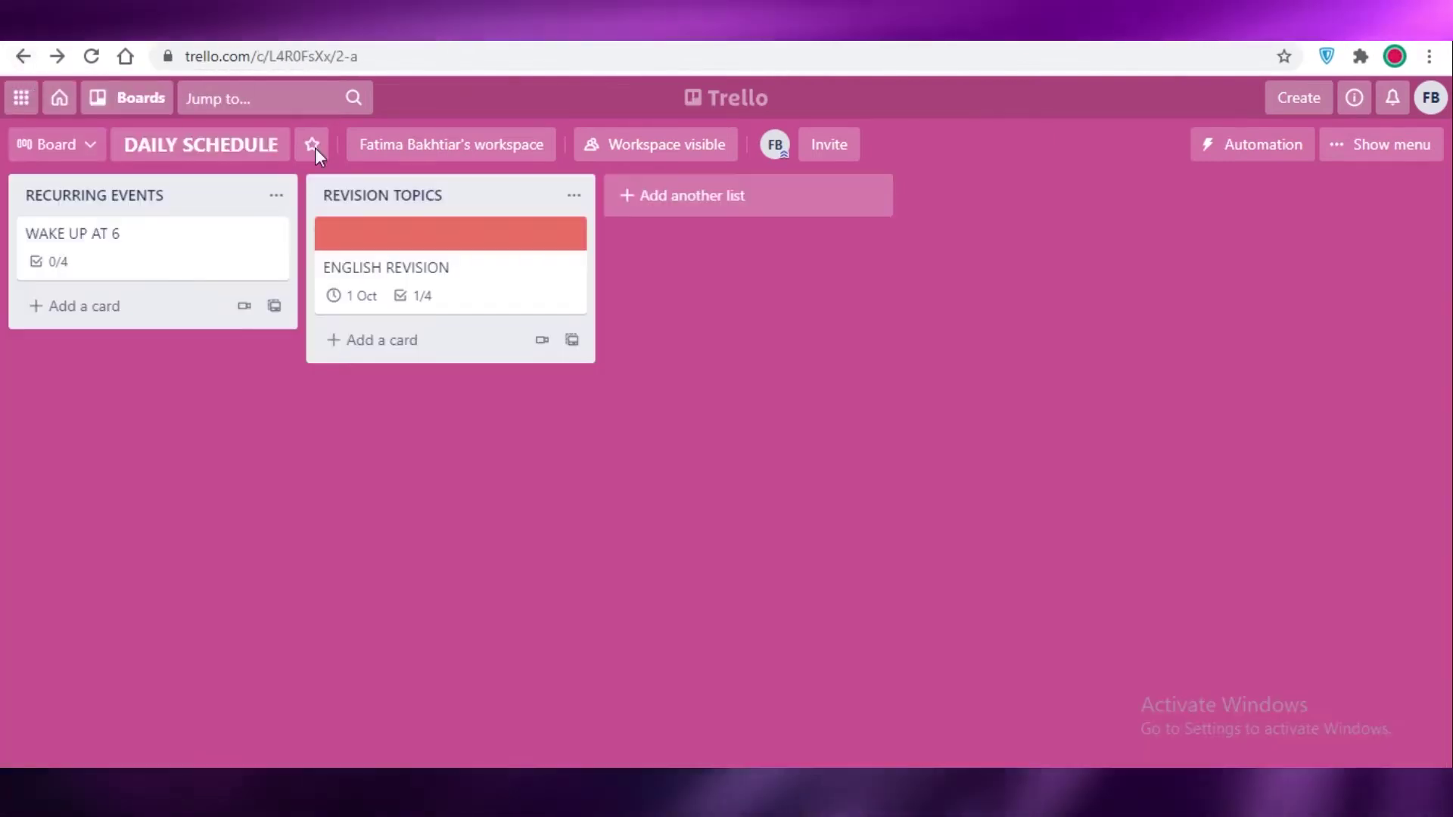
Open the ENGLISH REVISION card and start watching it.
{"action": "left_click", "coordinate": [480, 292]}
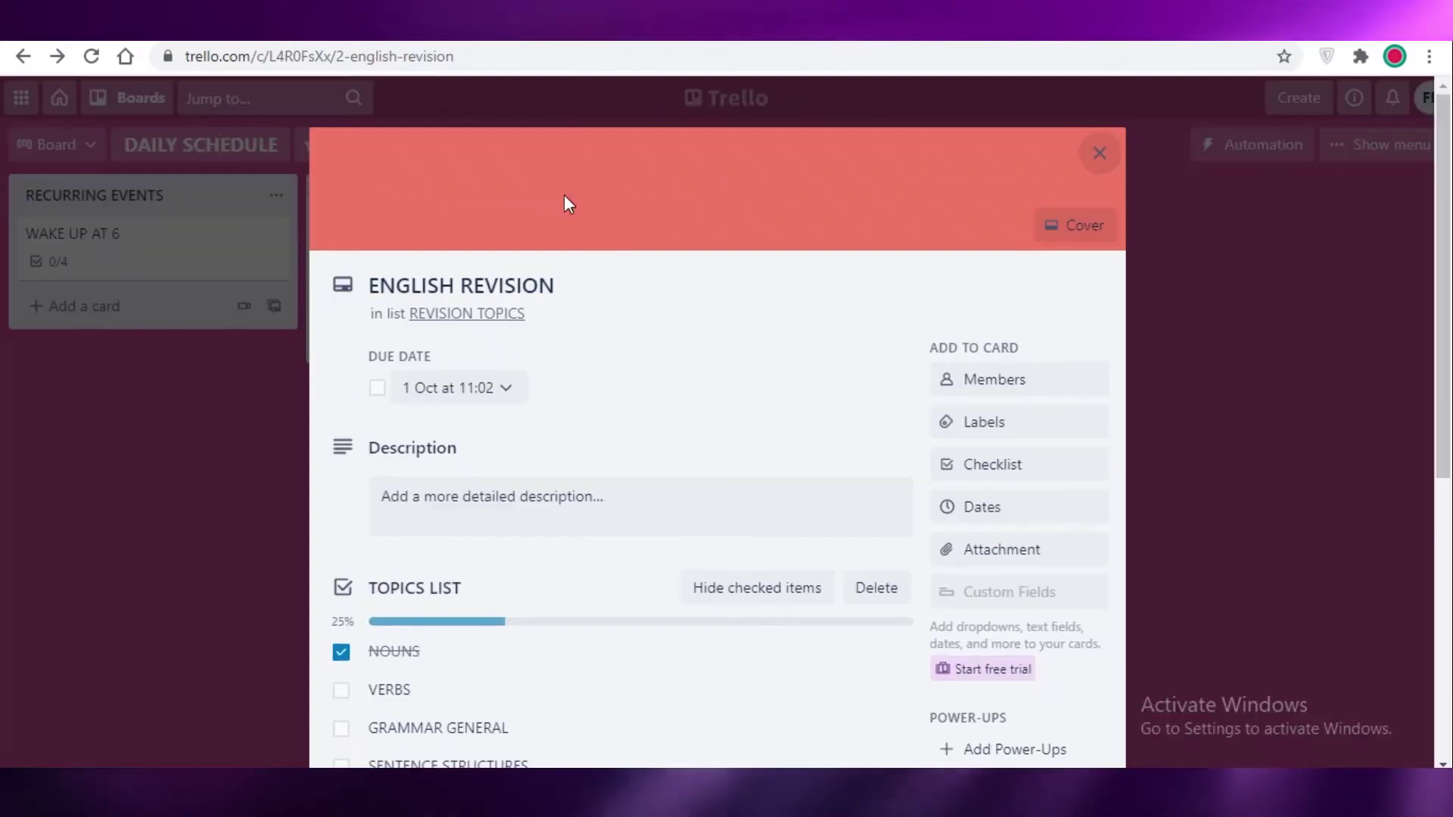
{"action": "scroll", "coordinate": [665, 432], "scroll_direction": "down", "scroll_amount": 5}
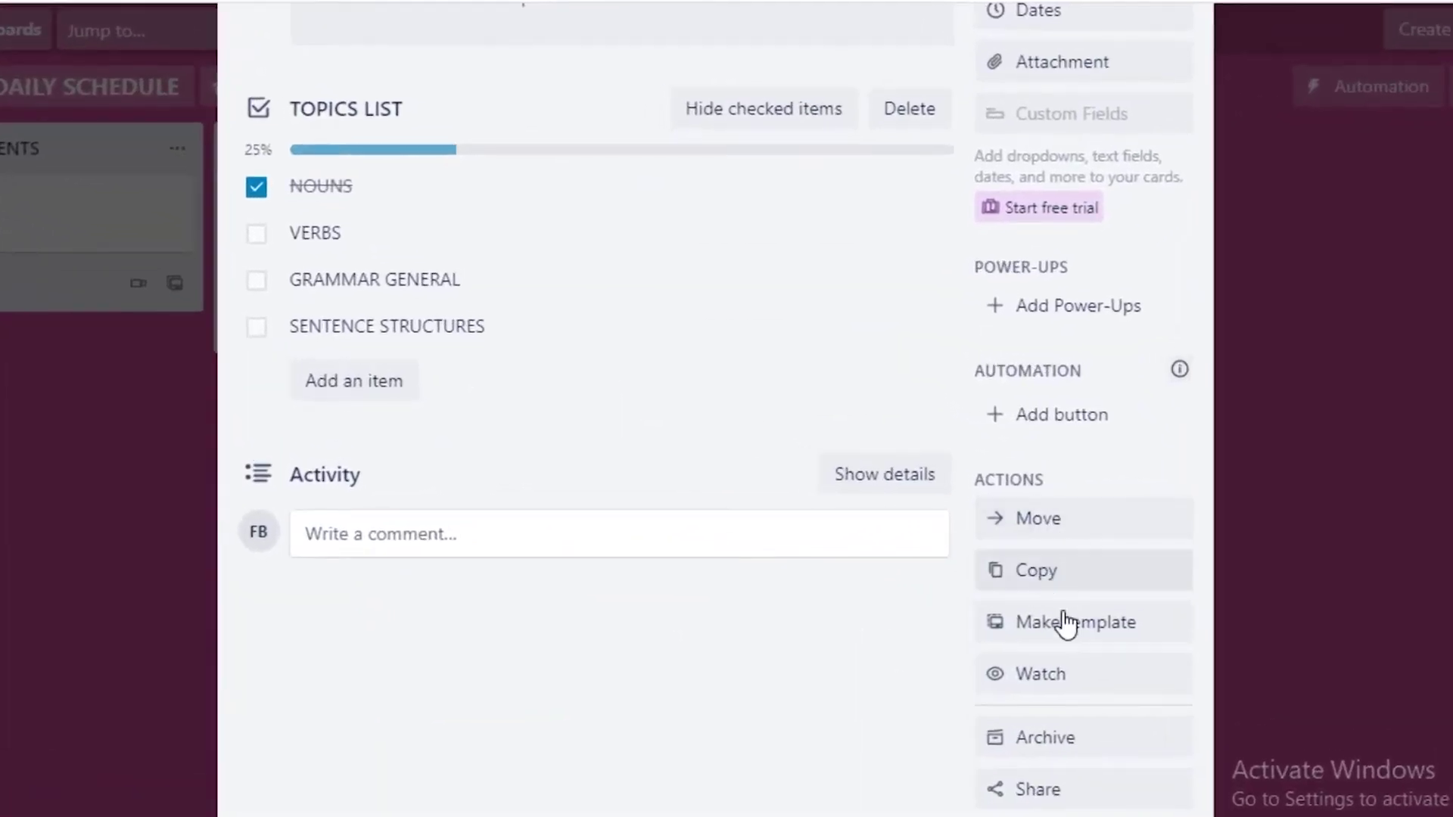
{"action": "scroll", "coordinate": [681, 538], "scroll_direction": "up", "scroll_amount": 5}
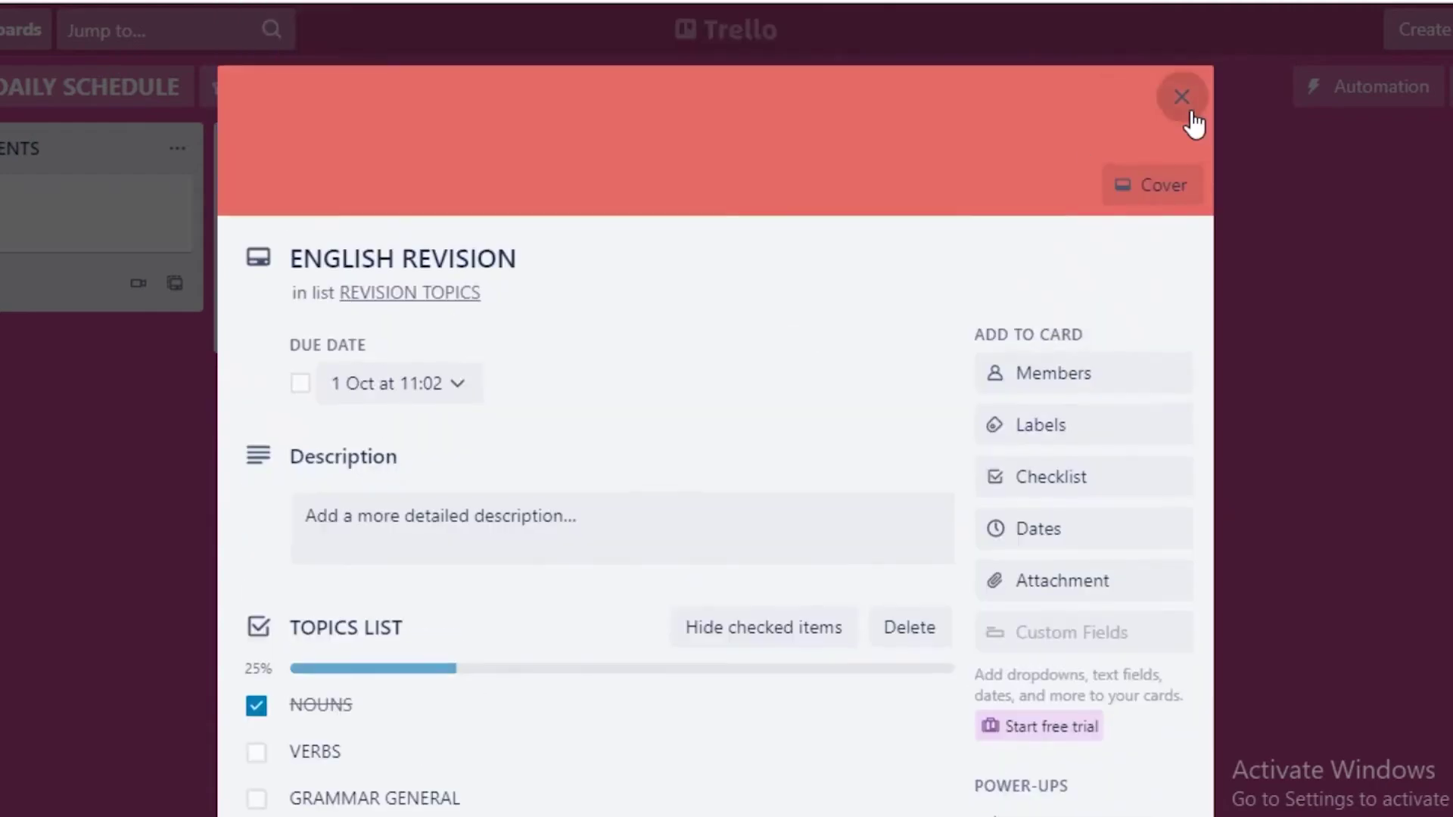
{"action": "scroll", "coordinate": [1096, 470], "scroll_direction": "down", "scroll_amount": 6}
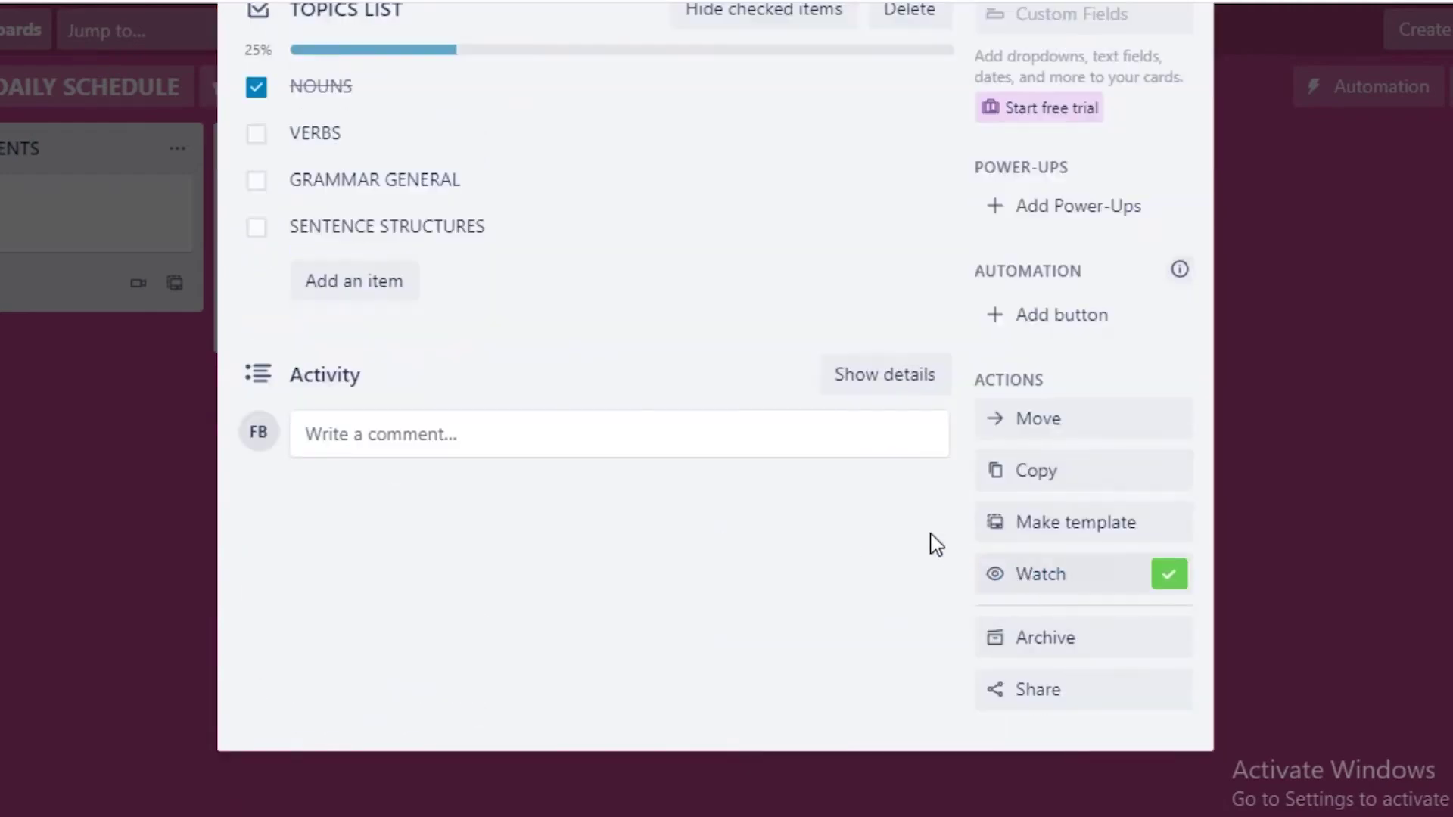
{"action": "scroll", "coordinate": [936, 544], "scroll_direction": "up", "scroll_amount": 6}
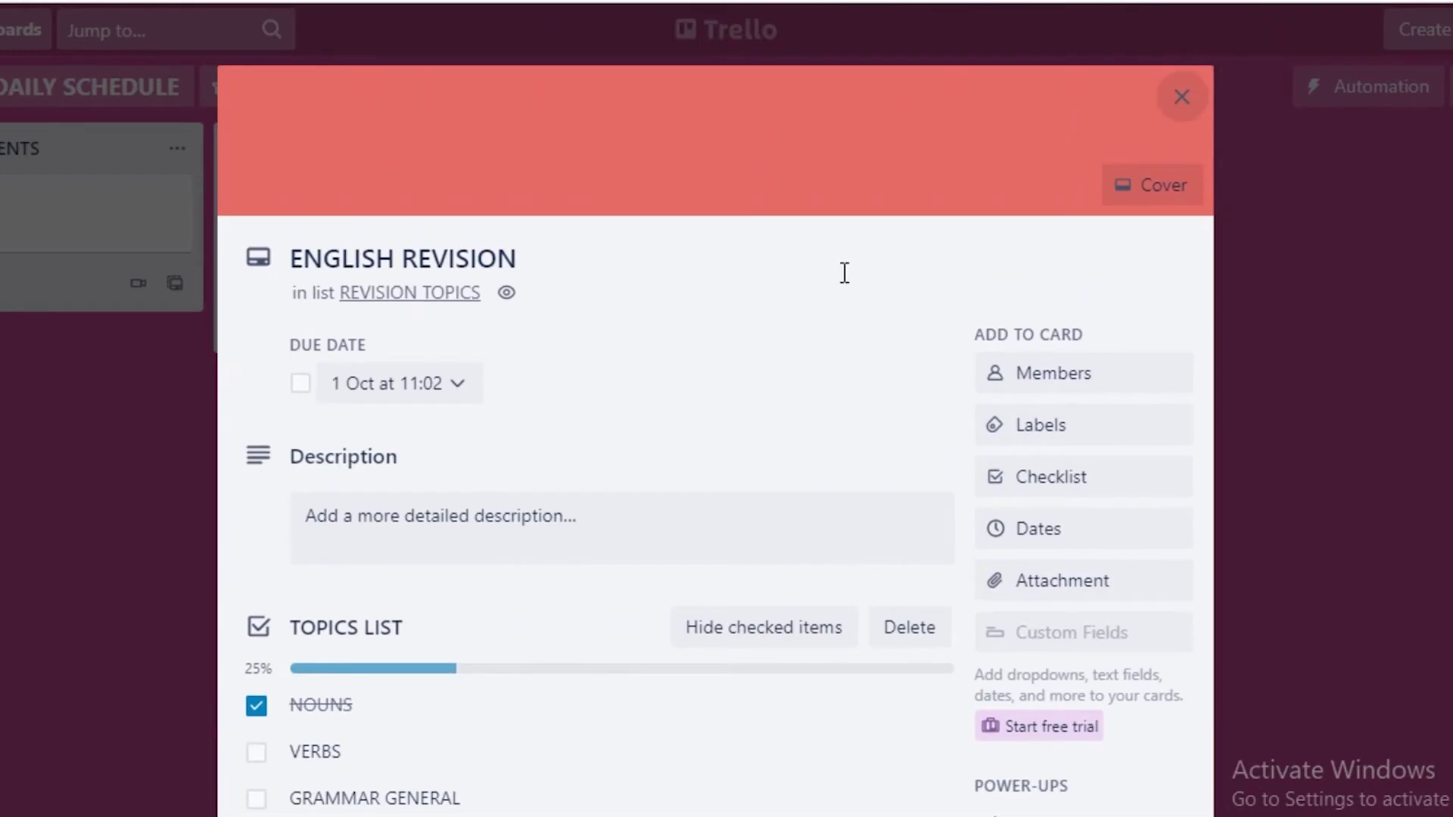
Look through the ENGLISH REVISION card's details, checklist and actions such as Watch, Archive and Share, and close the card.
{"action": "scroll", "coordinate": [1328, 317], "scroll_direction": "down", "scroll_amount": 7}
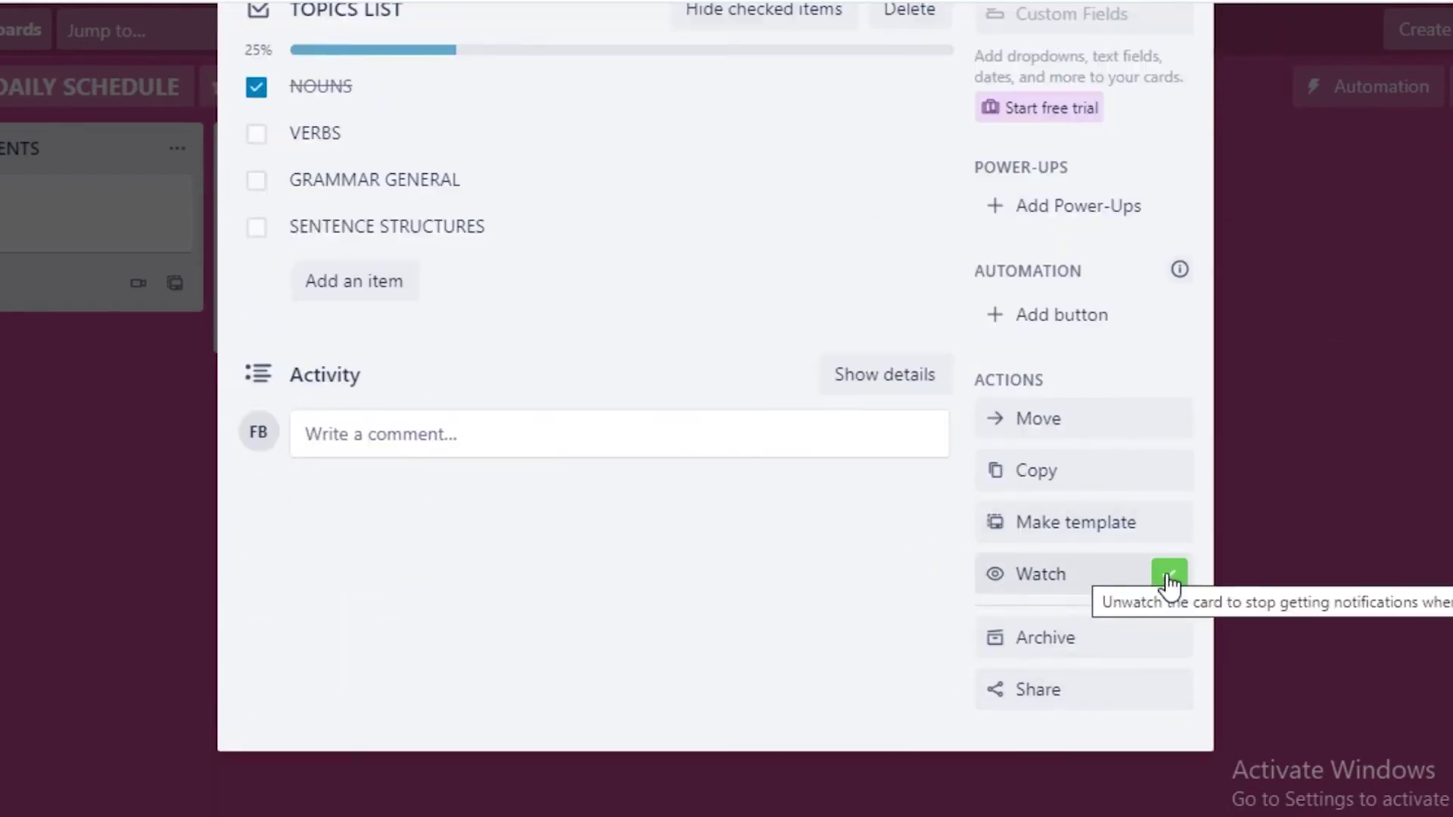
{"action": "scroll", "coordinate": [1060, 480], "scroll_direction": "up", "scroll_amount": 8}
{"action": "scroll", "coordinate": [766, 207], "scroll_direction": "down", "scroll_amount": 2}
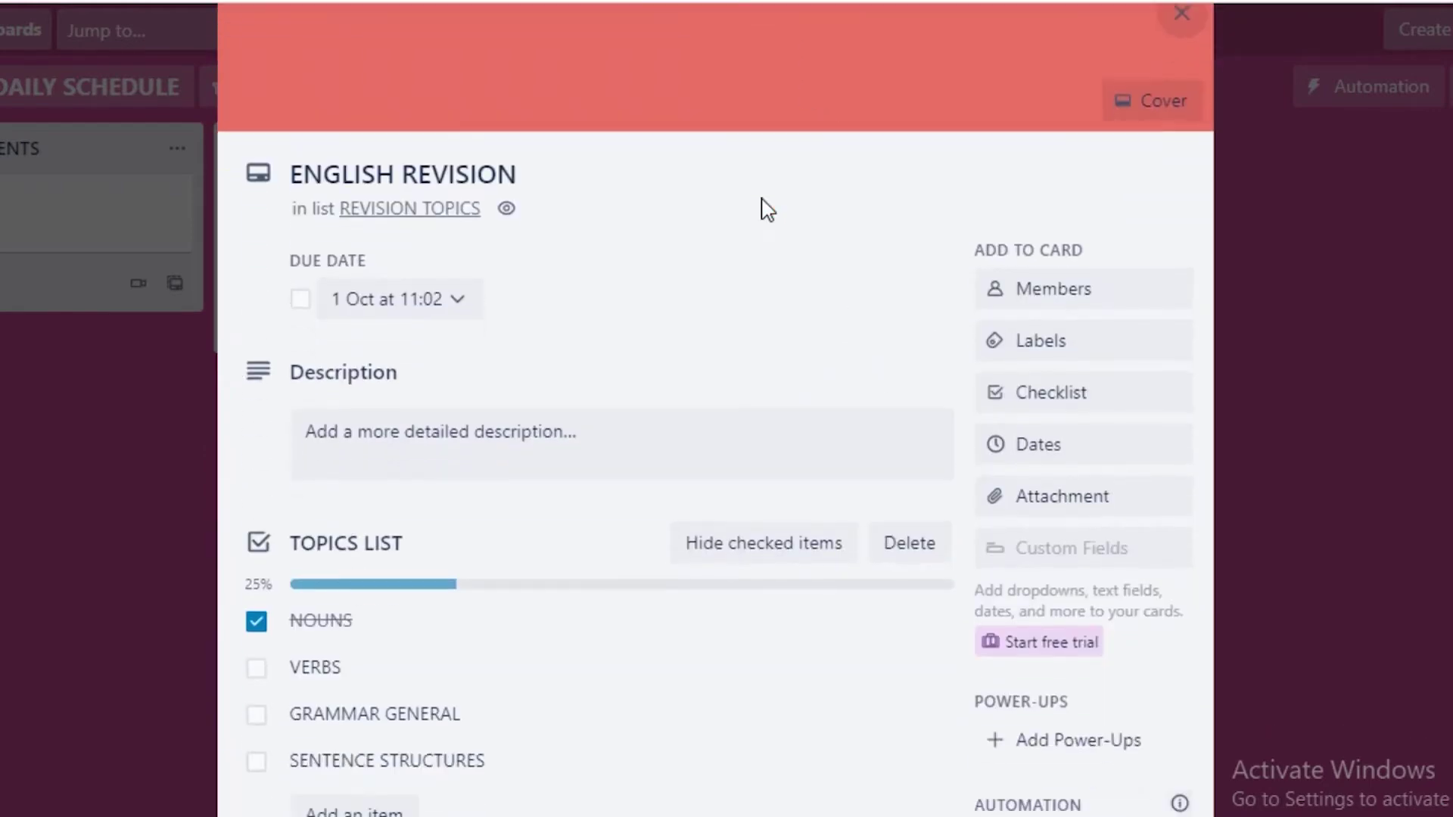
{"action": "scroll", "coordinate": [666, 258], "scroll_direction": "down", "scroll_amount": 6}
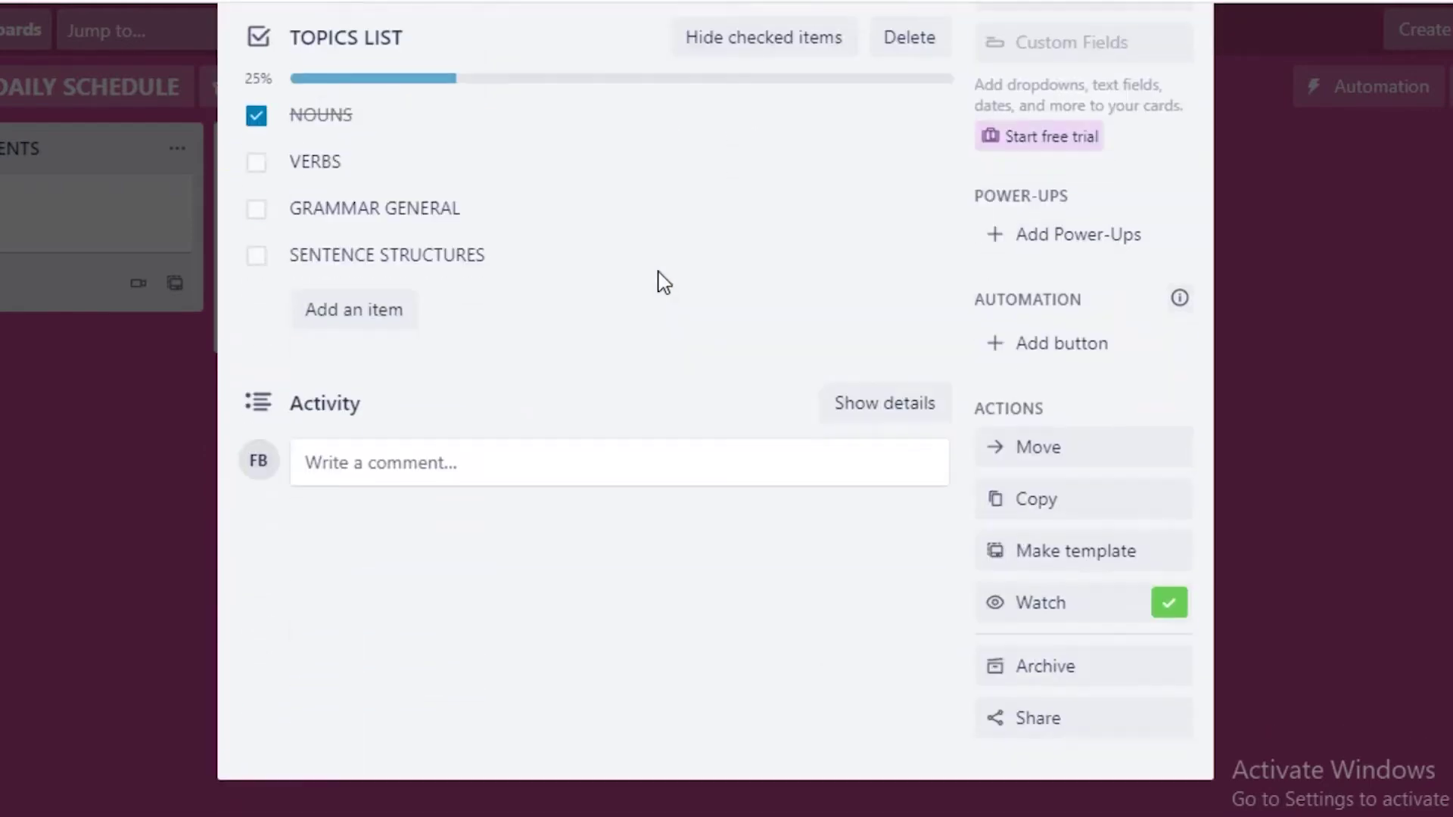
{"action": "scroll", "coordinate": [712, 453], "scroll_direction": "up", "scroll_amount": 6}
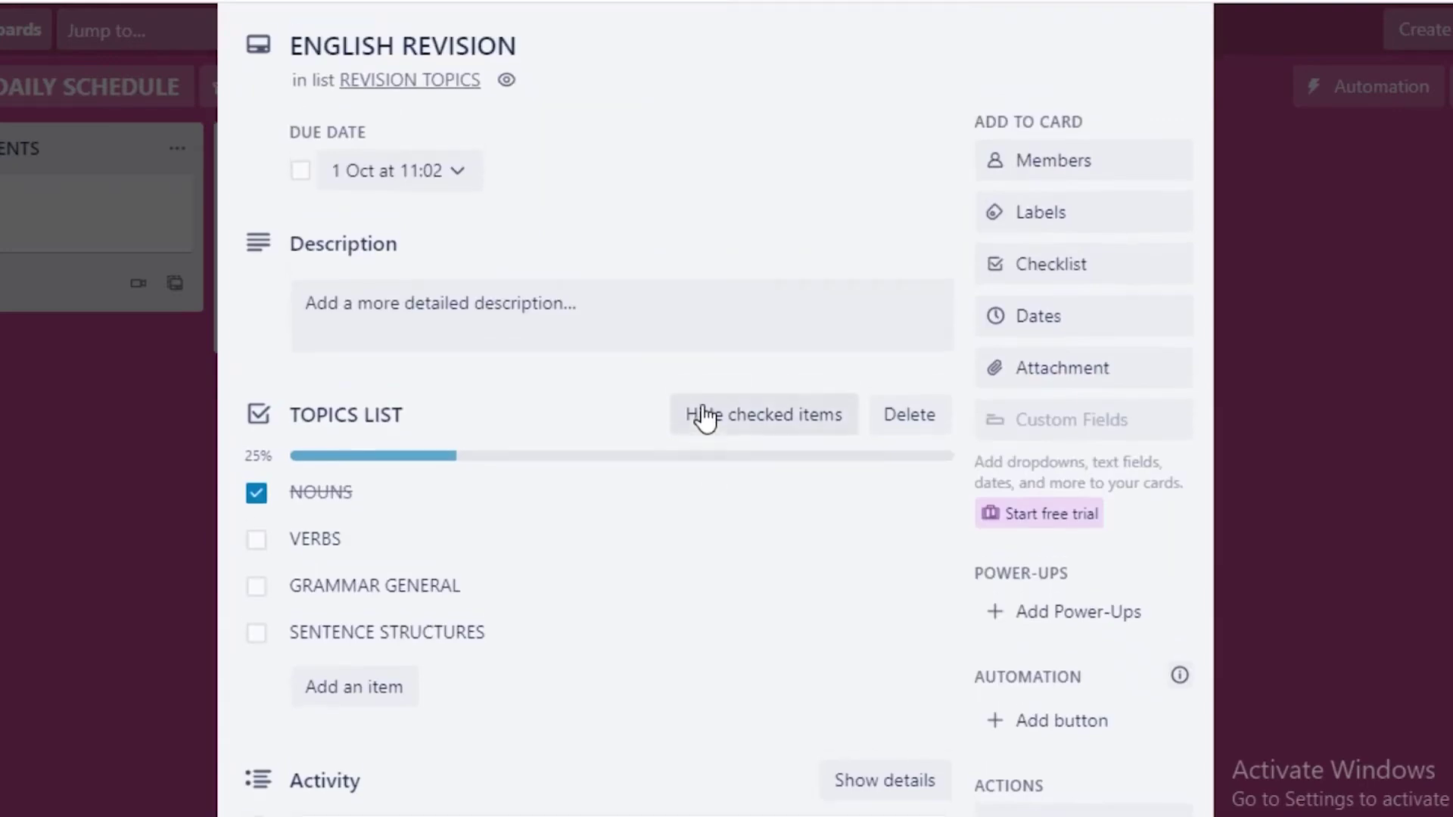
{"action": "scroll", "coordinate": [682, 431], "scroll_direction": "down", "scroll_amount": 6}
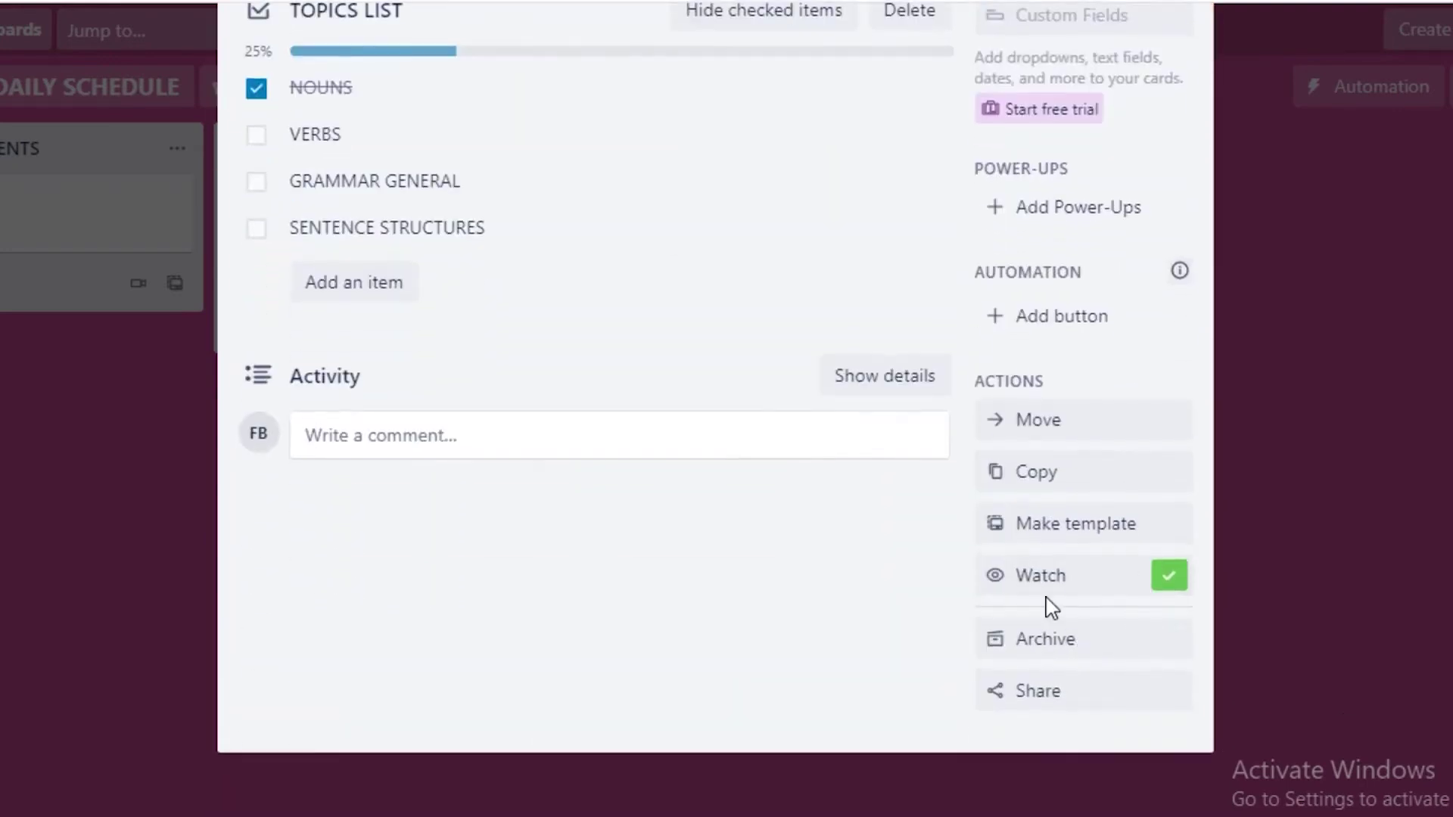
{"action": "scroll", "coordinate": [664, 468], "scroll_direction": "up", "scroll_amount": 7}
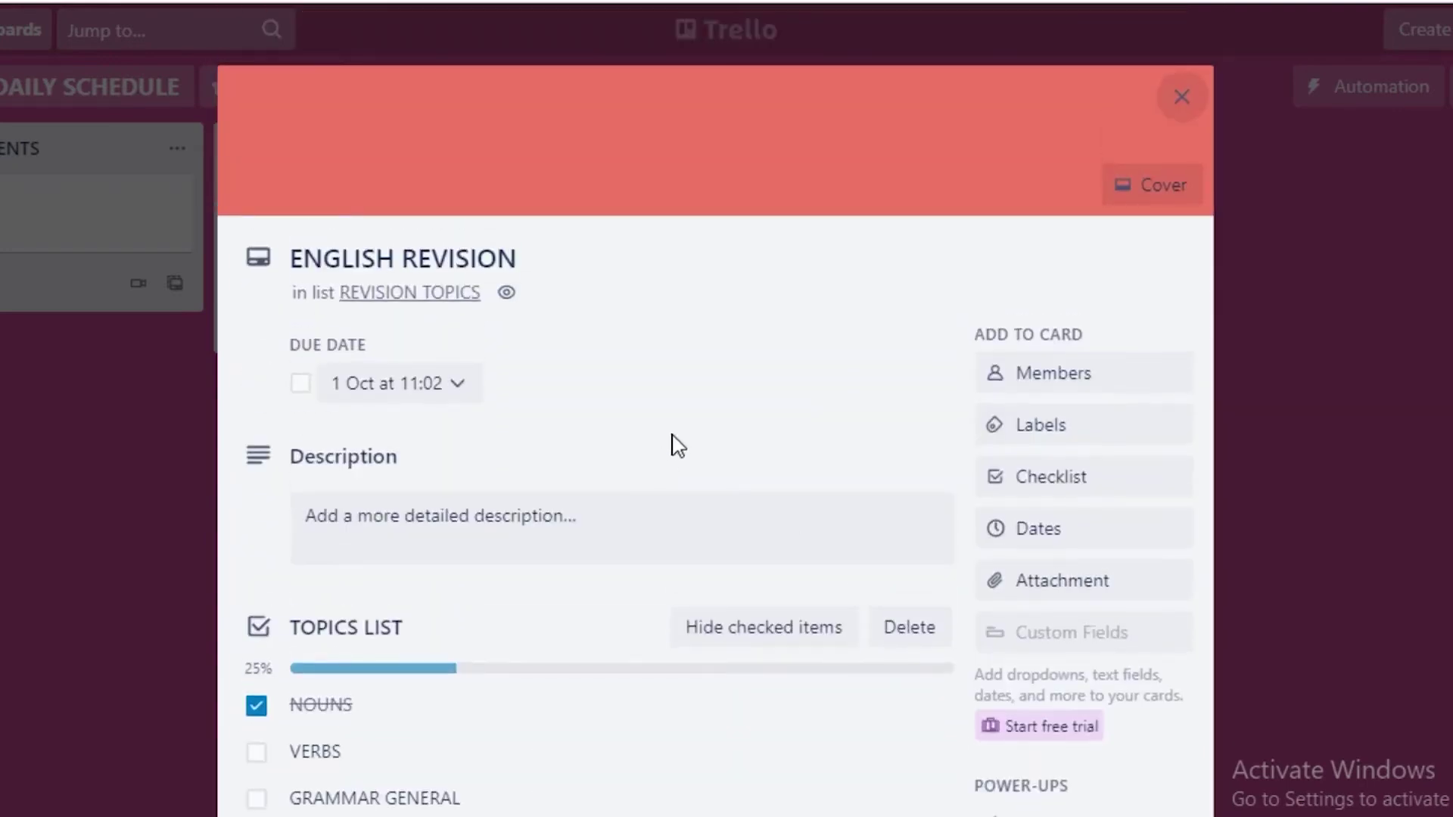
{"action": "scroll", "coordinate": [770, 237], "scroll_direction": "down", "scroll_amount": 6}
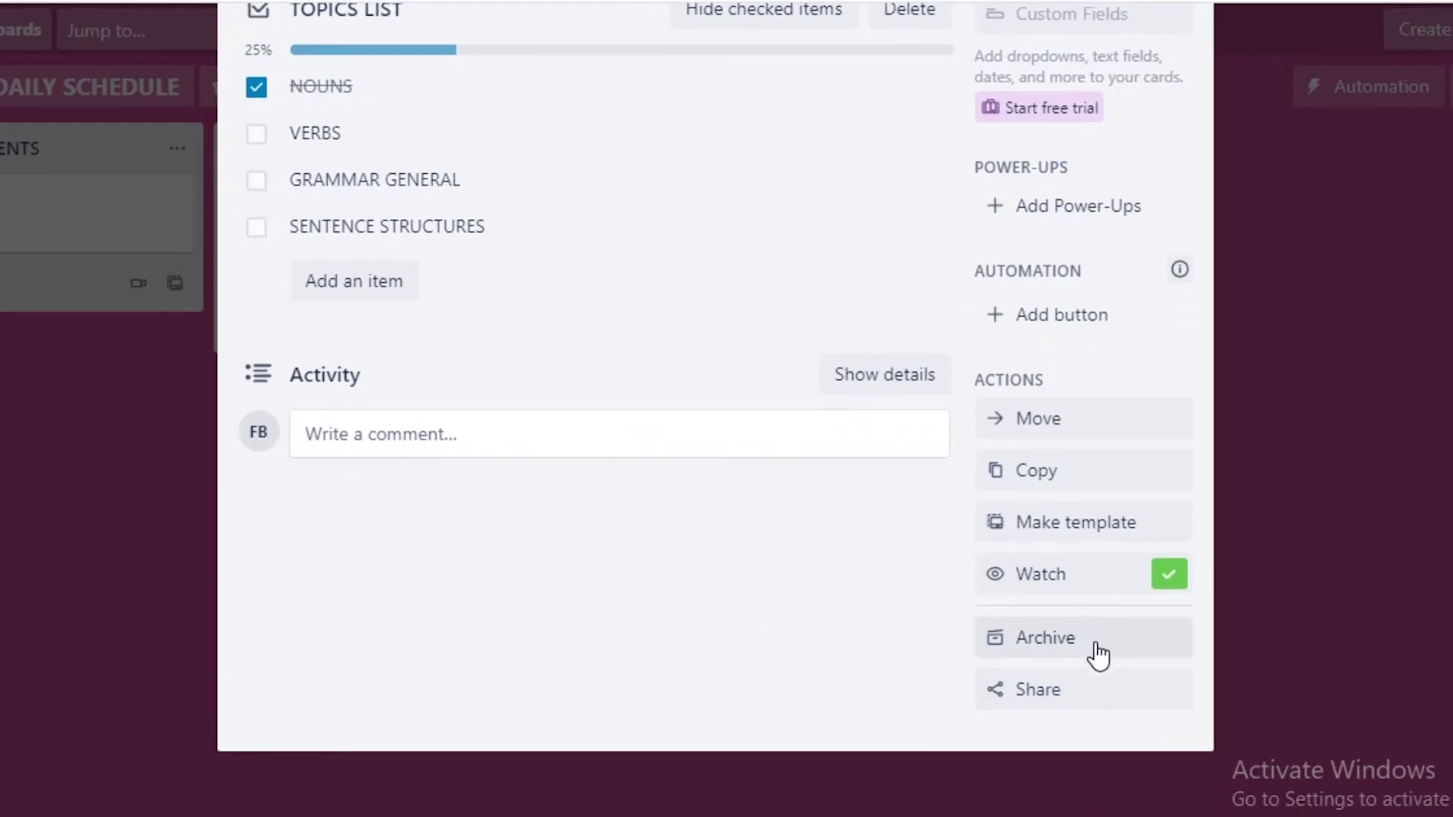
{"action": "scroll", "coordinate": [833, 659], "scroll_direction": "up", "scroll_amount": 3}
{"action": "scroll", "coordinate": [946, 681], "scroll_direction": "down", "scroll_amount": 3}
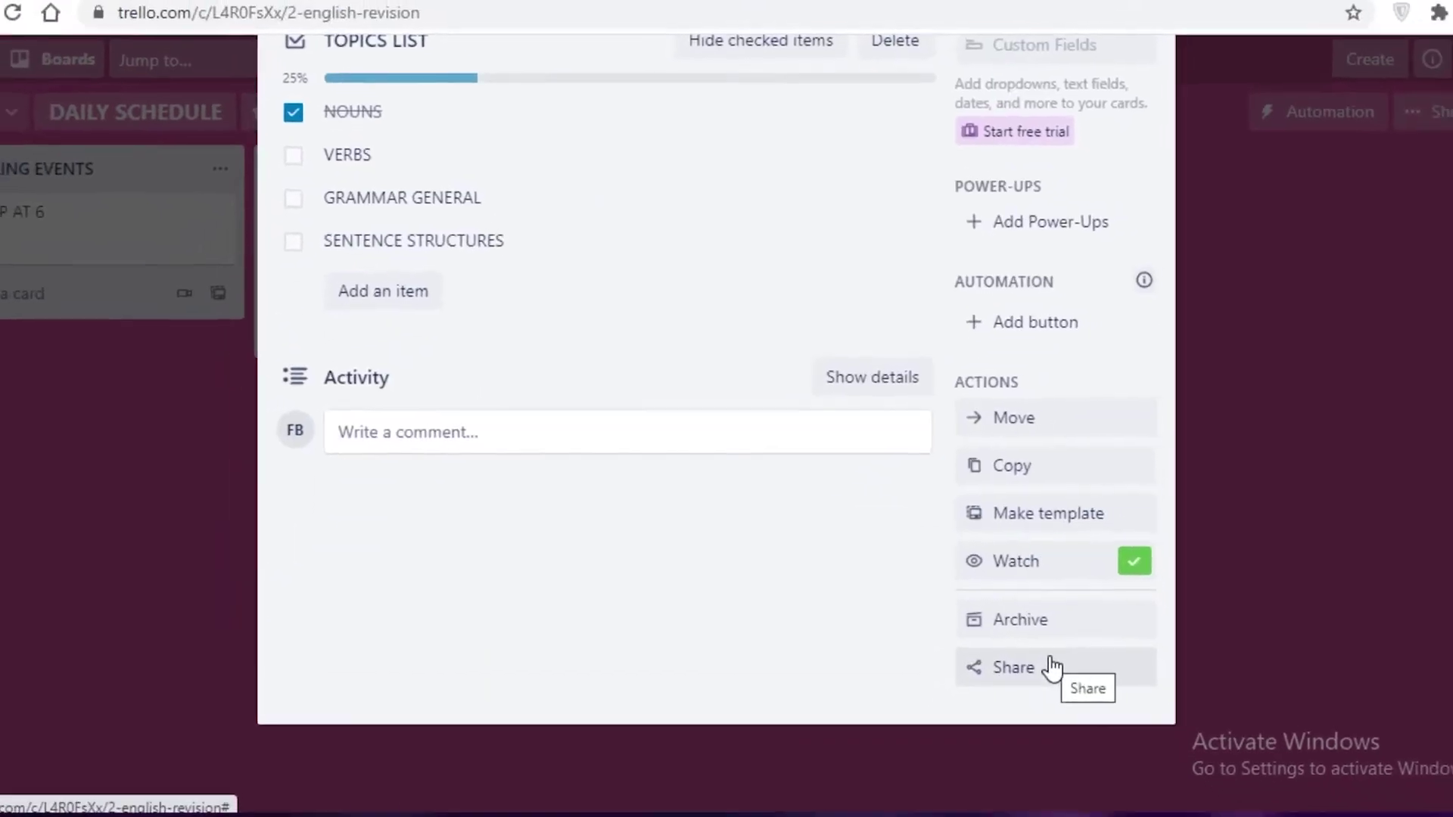
{"action": "scroll", "coordinate": [1287, 167], "scroll_direction": "up", "scroll_amount": 6}
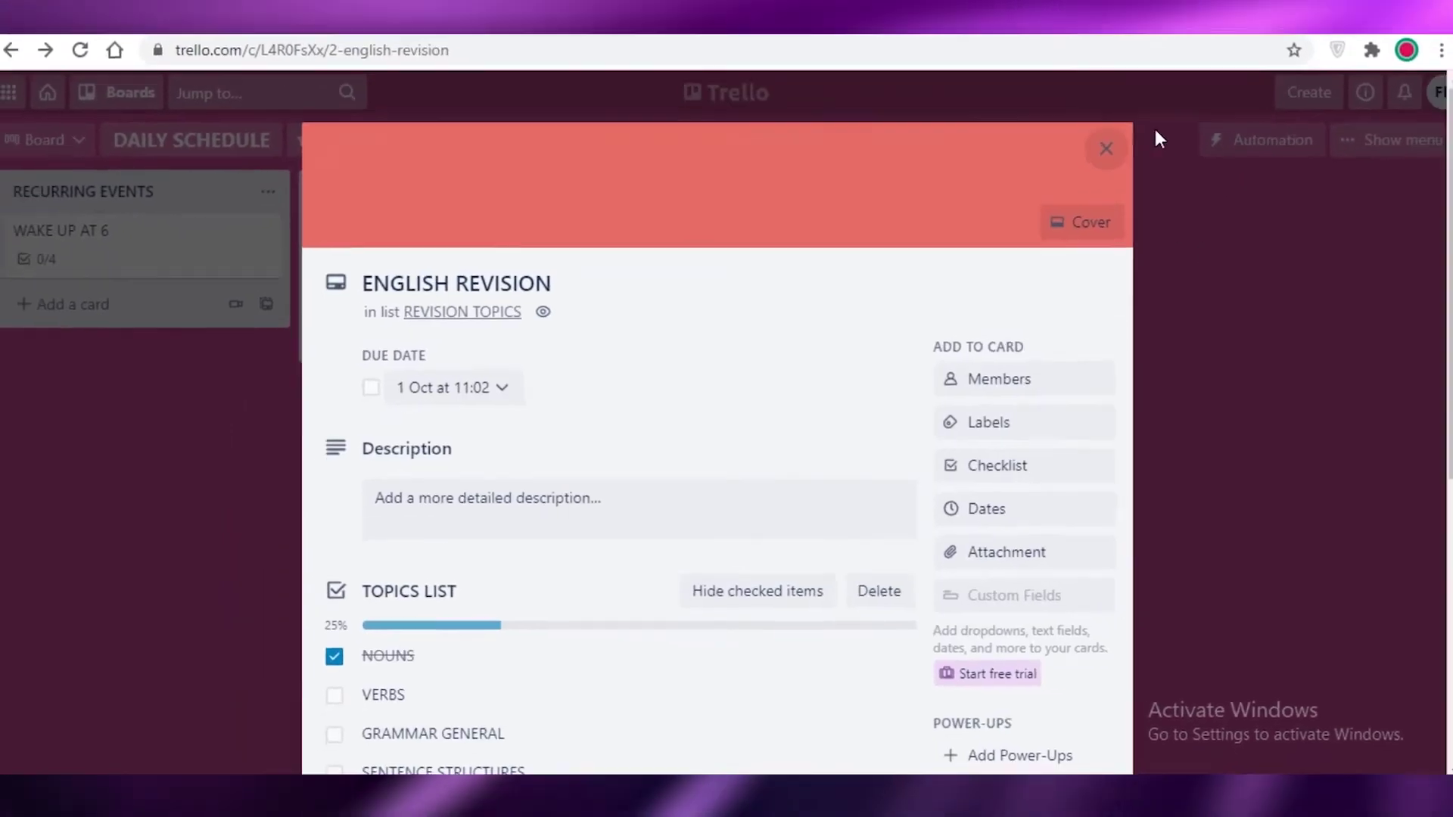
{"action": "left_click", "coordinate": [1155, 138]}
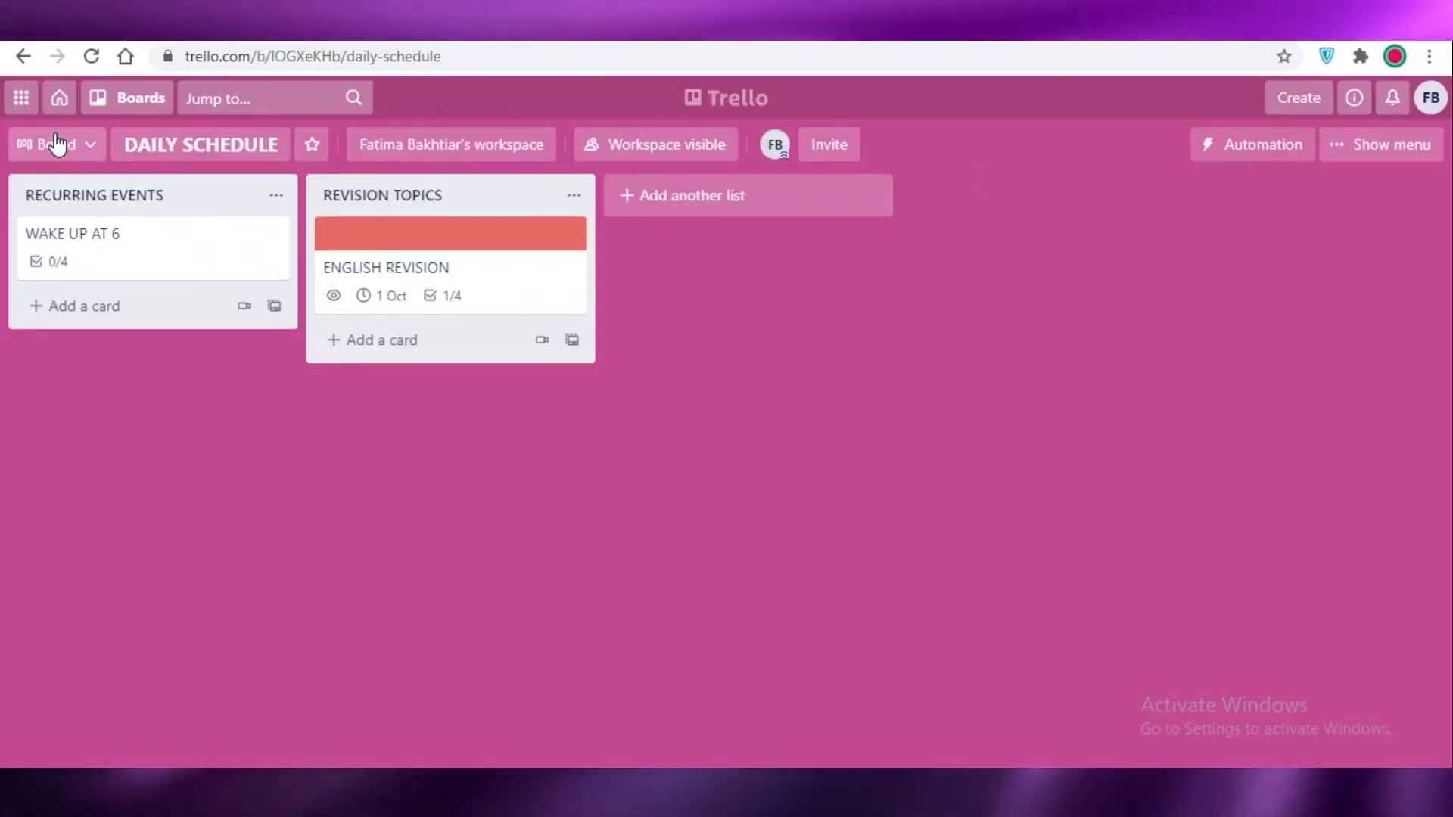
Start the workspace's Premium free trial from the board's view options and check which views are offered.
{"action": "left_click", "coordinate": [42, 143]}
{"action": "left_click", "coordinate": [53, 148]}
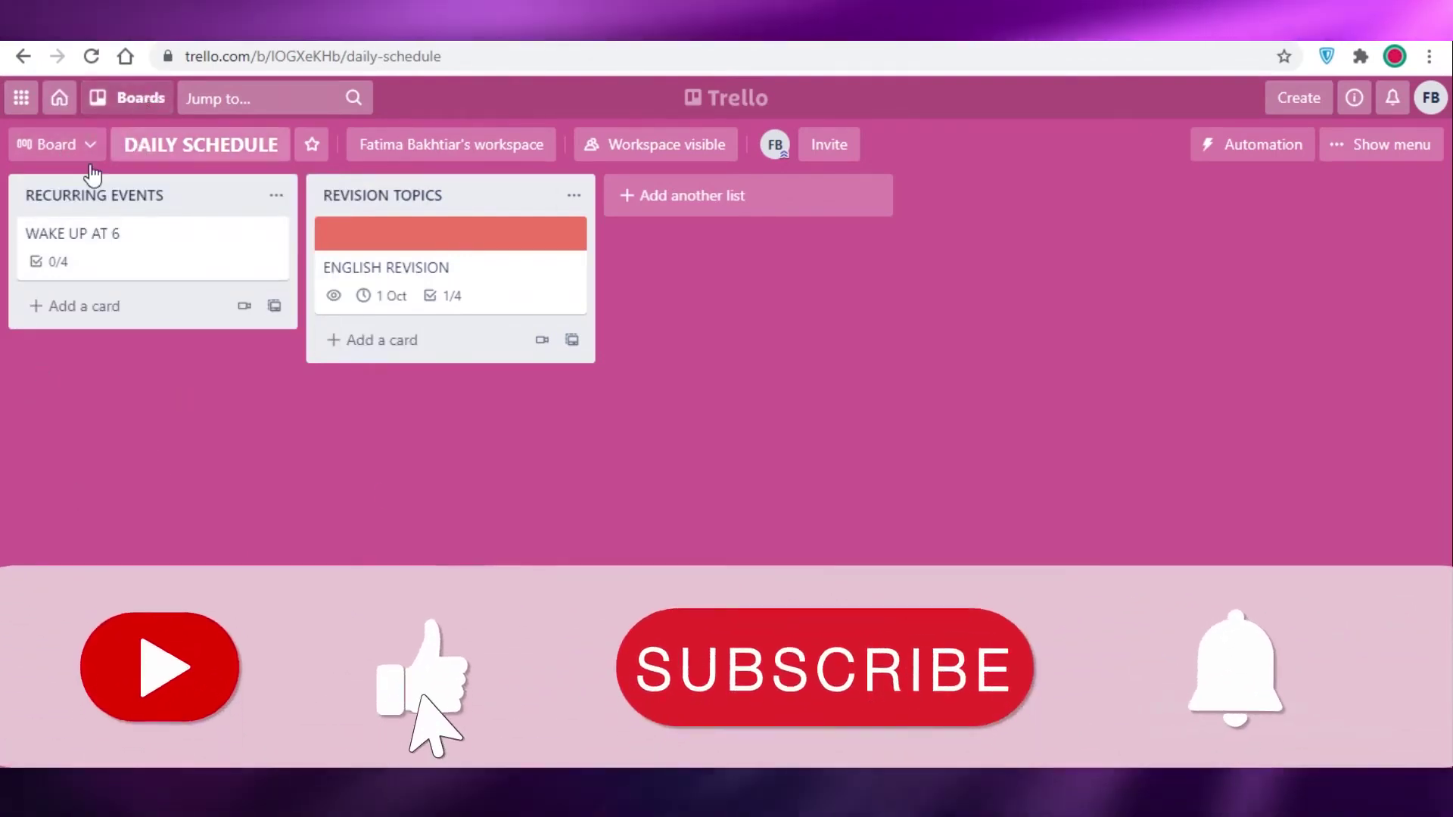
{"action": "left_click", "coordinate": [66, 147]}
{"action": "left_click", "coordinate": [68, 152]}
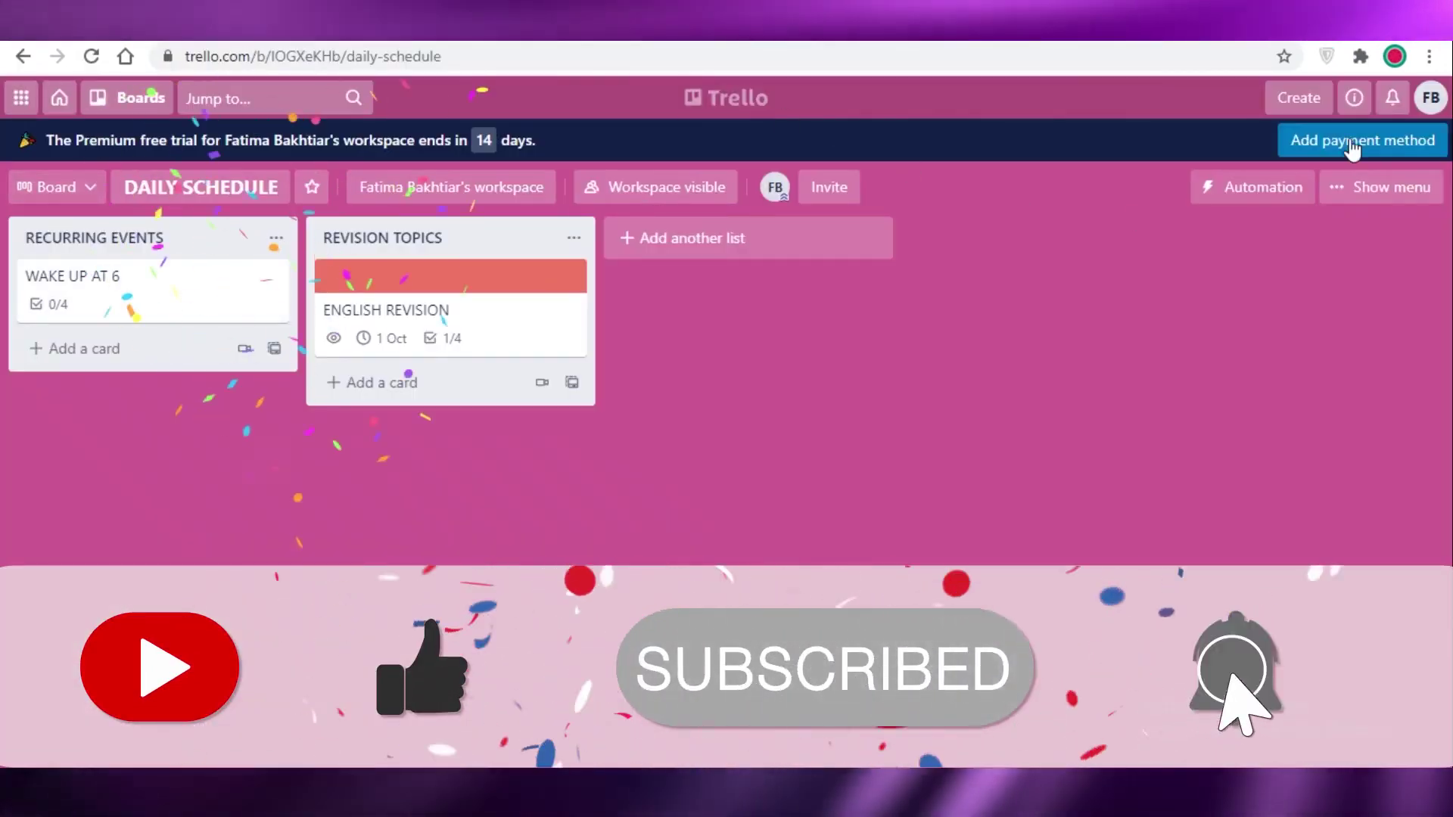
{"action": "left_click", "coordinate": [95, 193]}
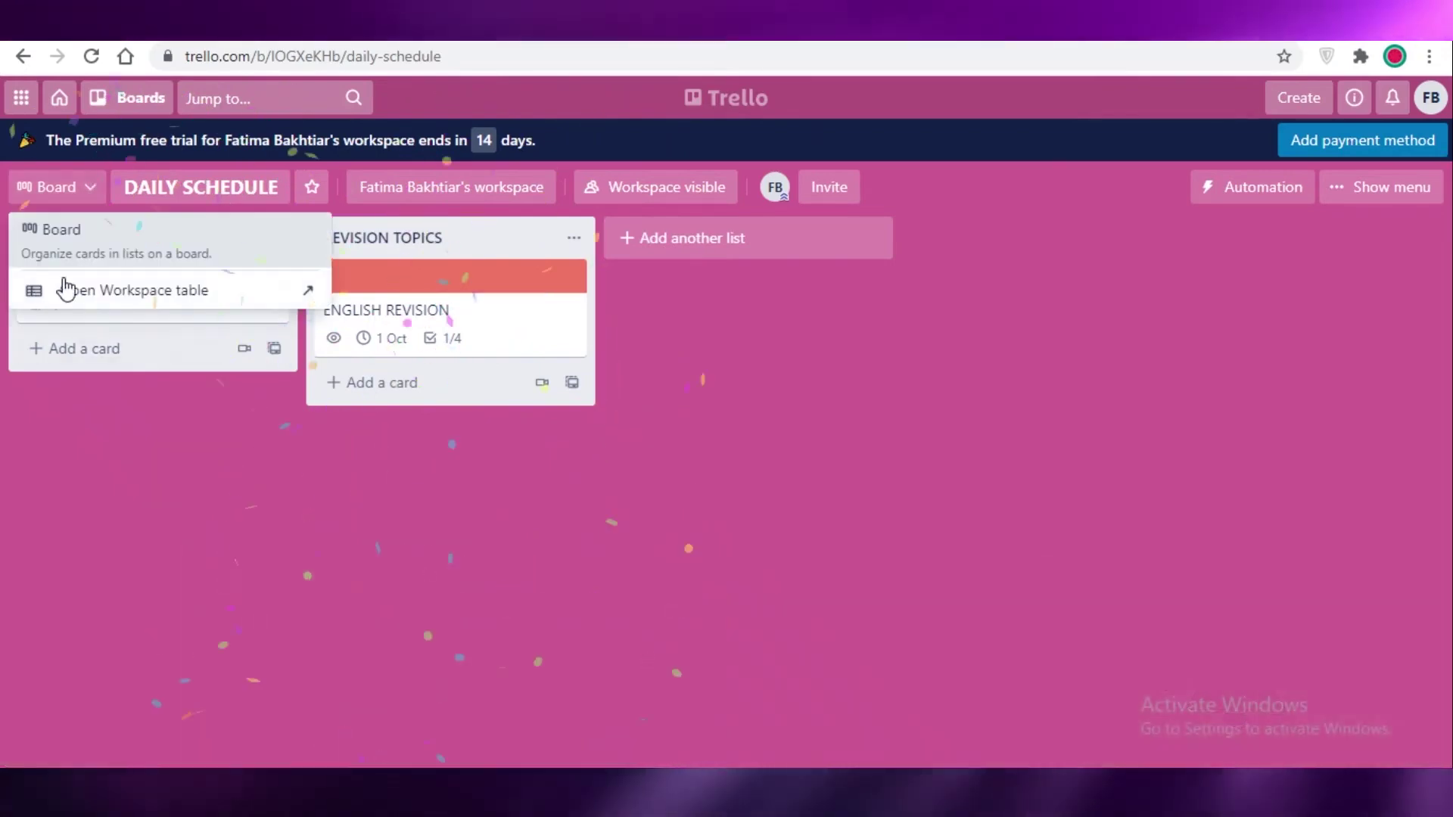
{"action": "left_click", "coordinate": [7, 415]}
Move the WAKE UP AT 6 card into the REVISION TOPICS list, below ENGLISH REVISION.
{"action": "left_click_drag", "start_coordinate": [124, 286], "coordinate": [450, 386]}
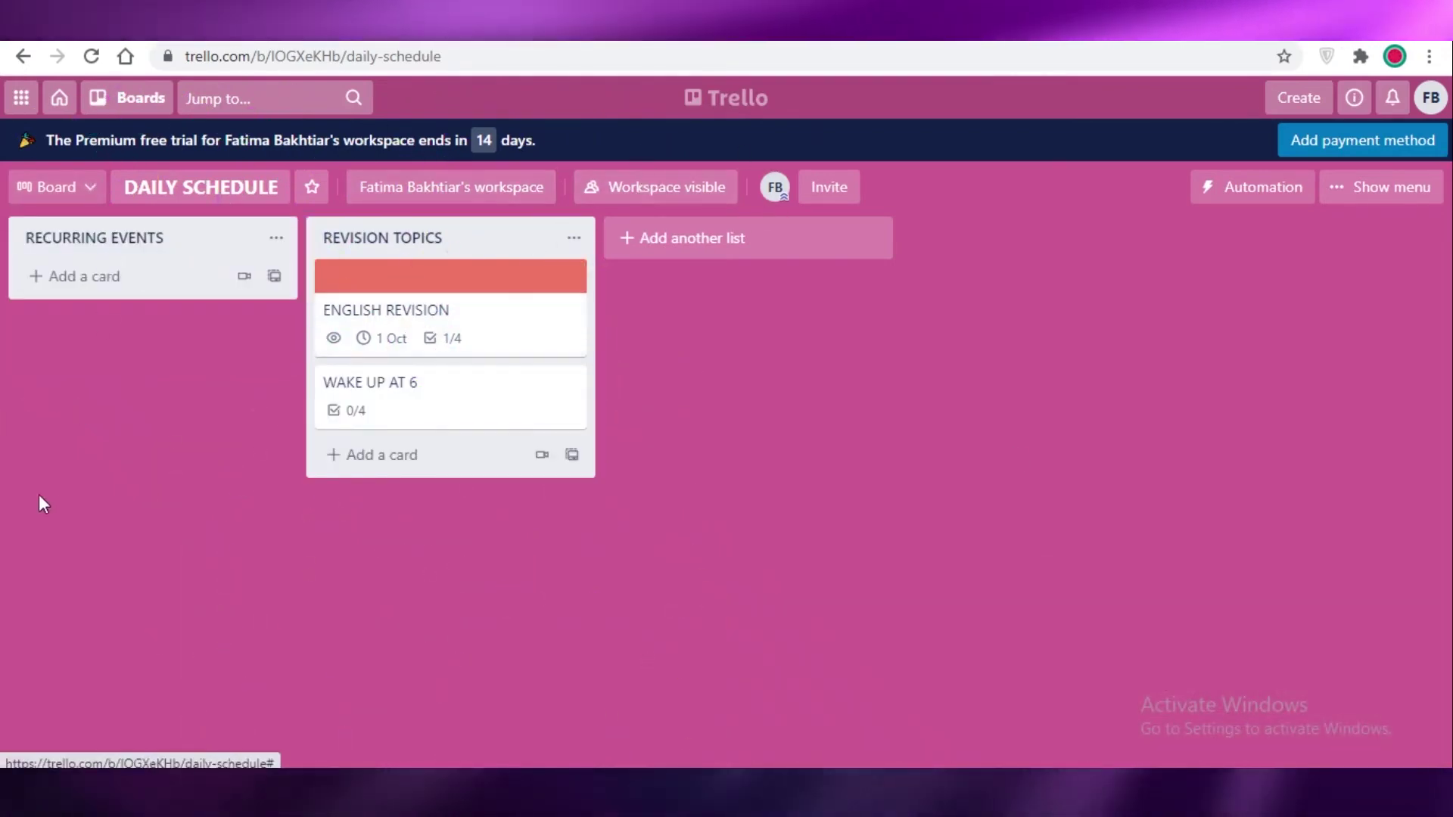
{"action": "left_click", "coordinate": [186, 189]}
{"action": "key", "text": "Return"}
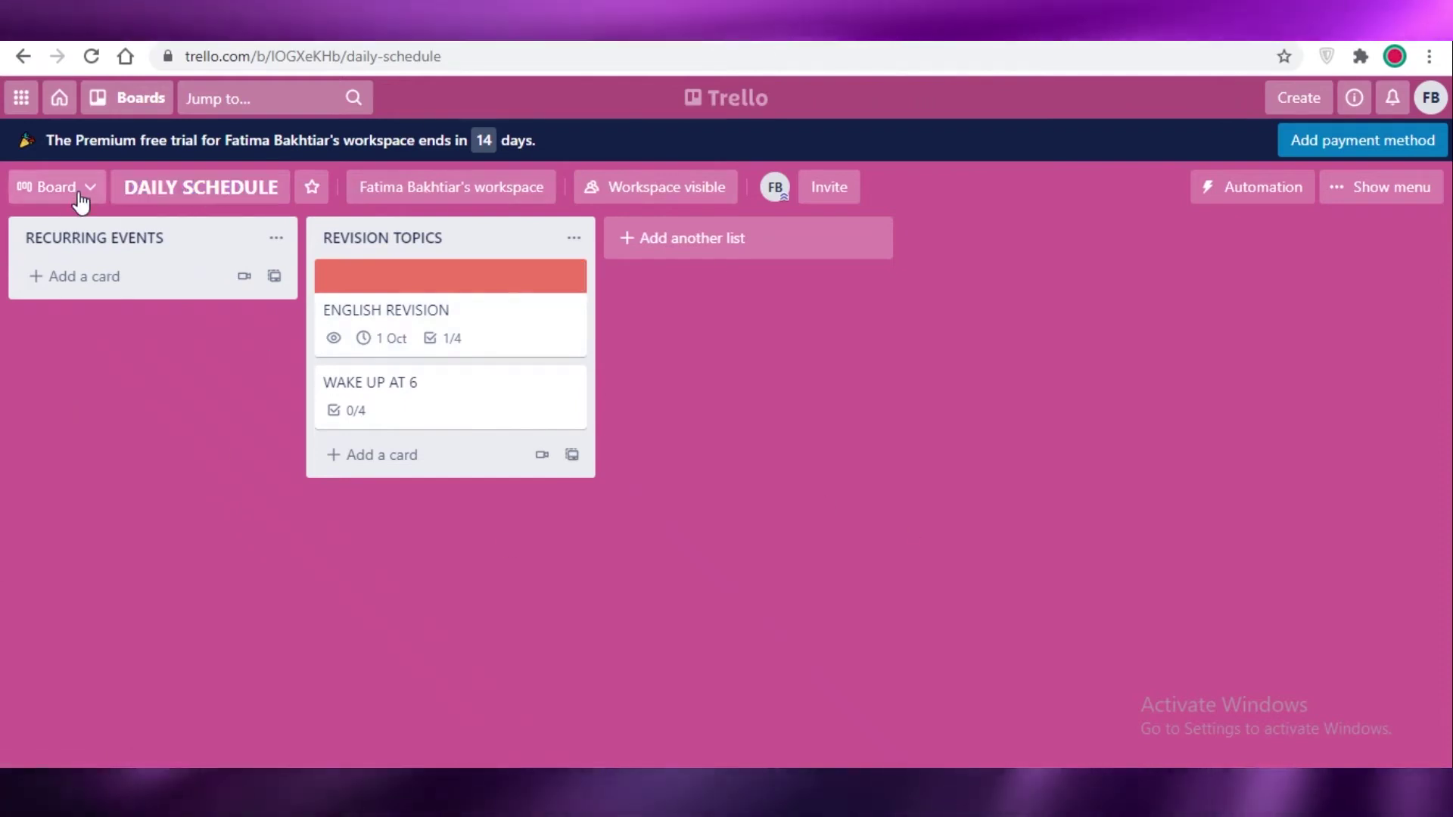
Search the boards for EXAMS and start creating a board with that name.
{"action": "key", "text": "b"}
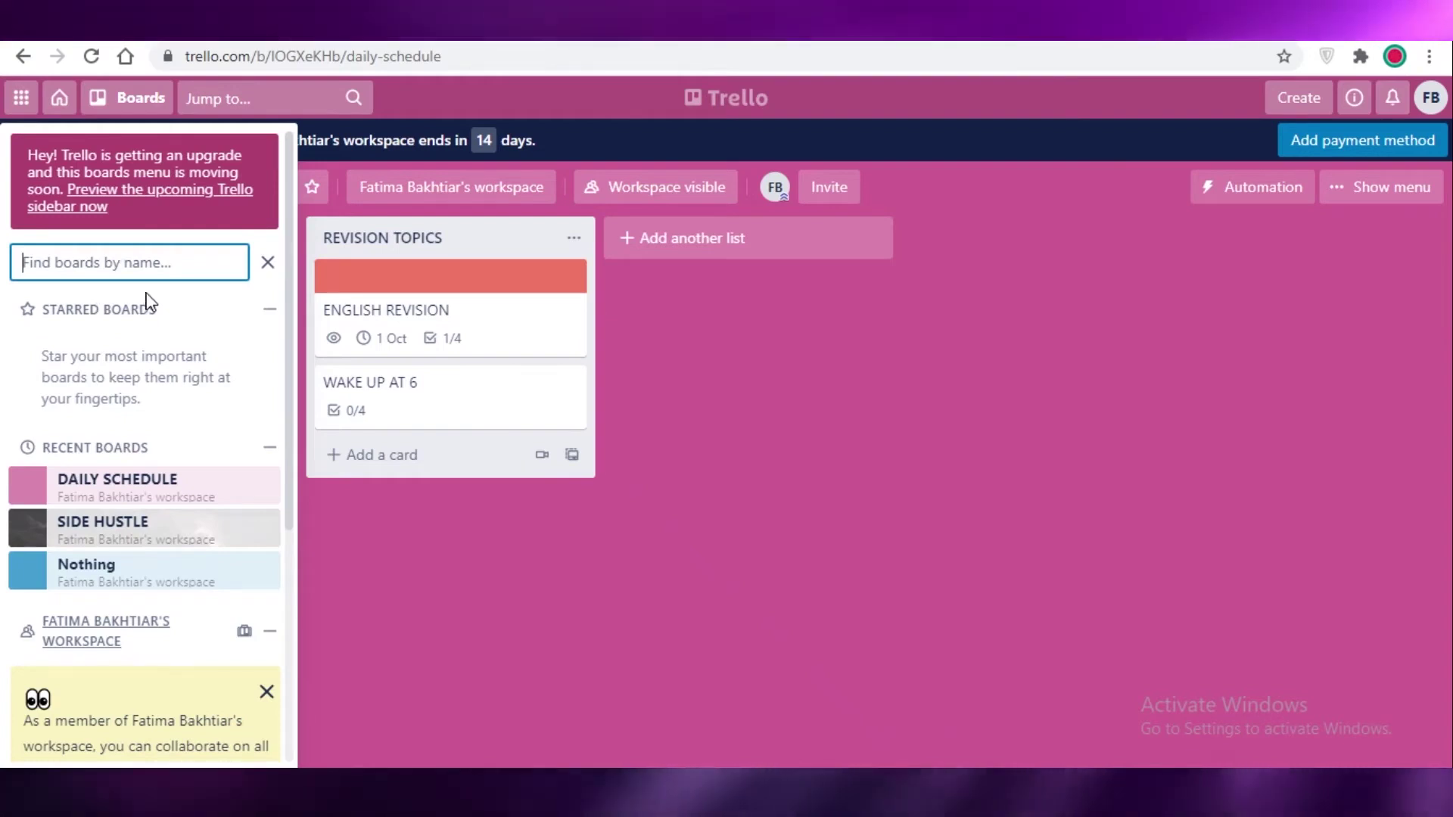
{"action": "type", "text": "EXAMS"}
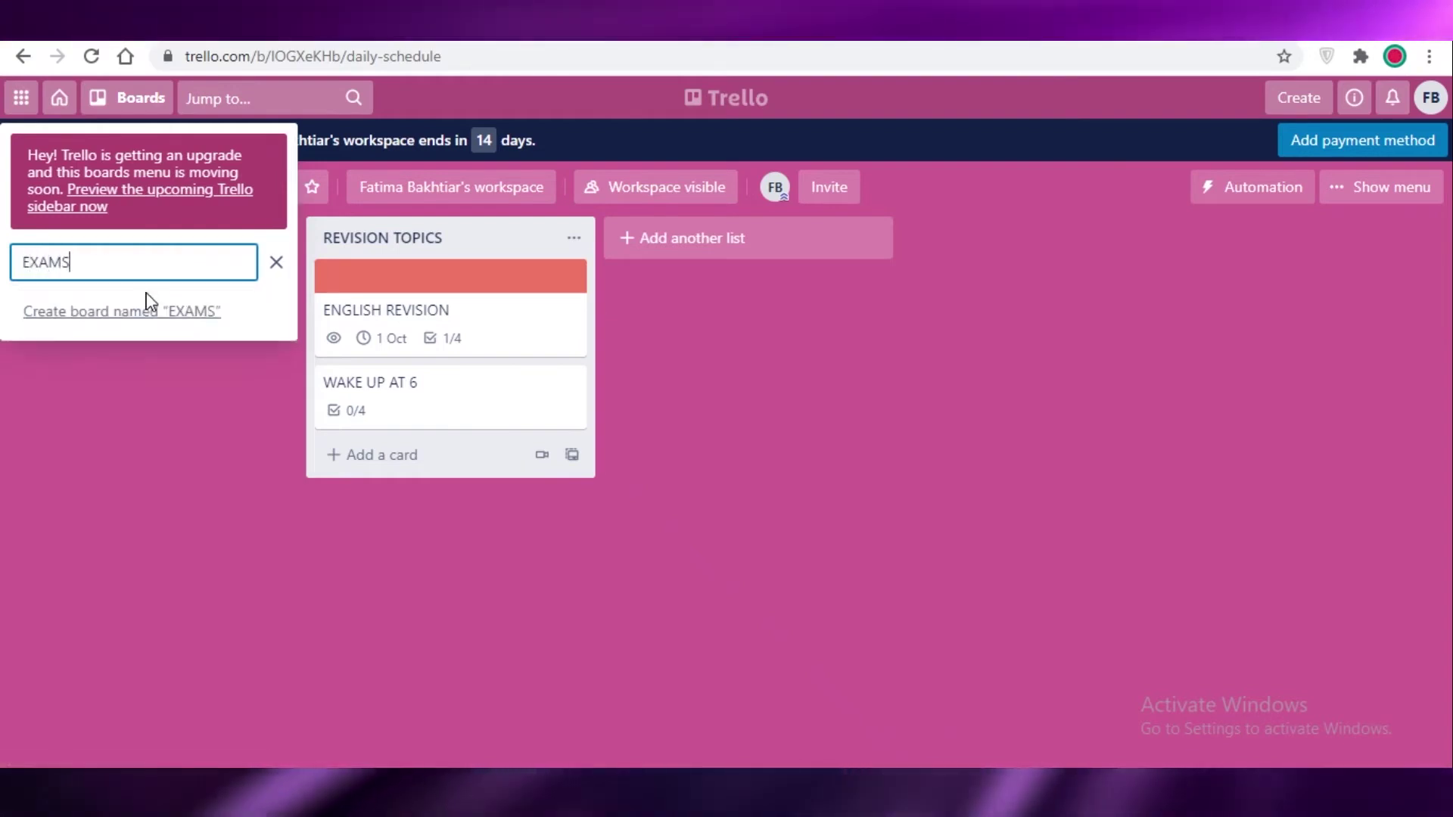
{"action": "left_click", "coordinate": [148, 315]}
{"action": "left_click", "coordinate": [723, 253]}
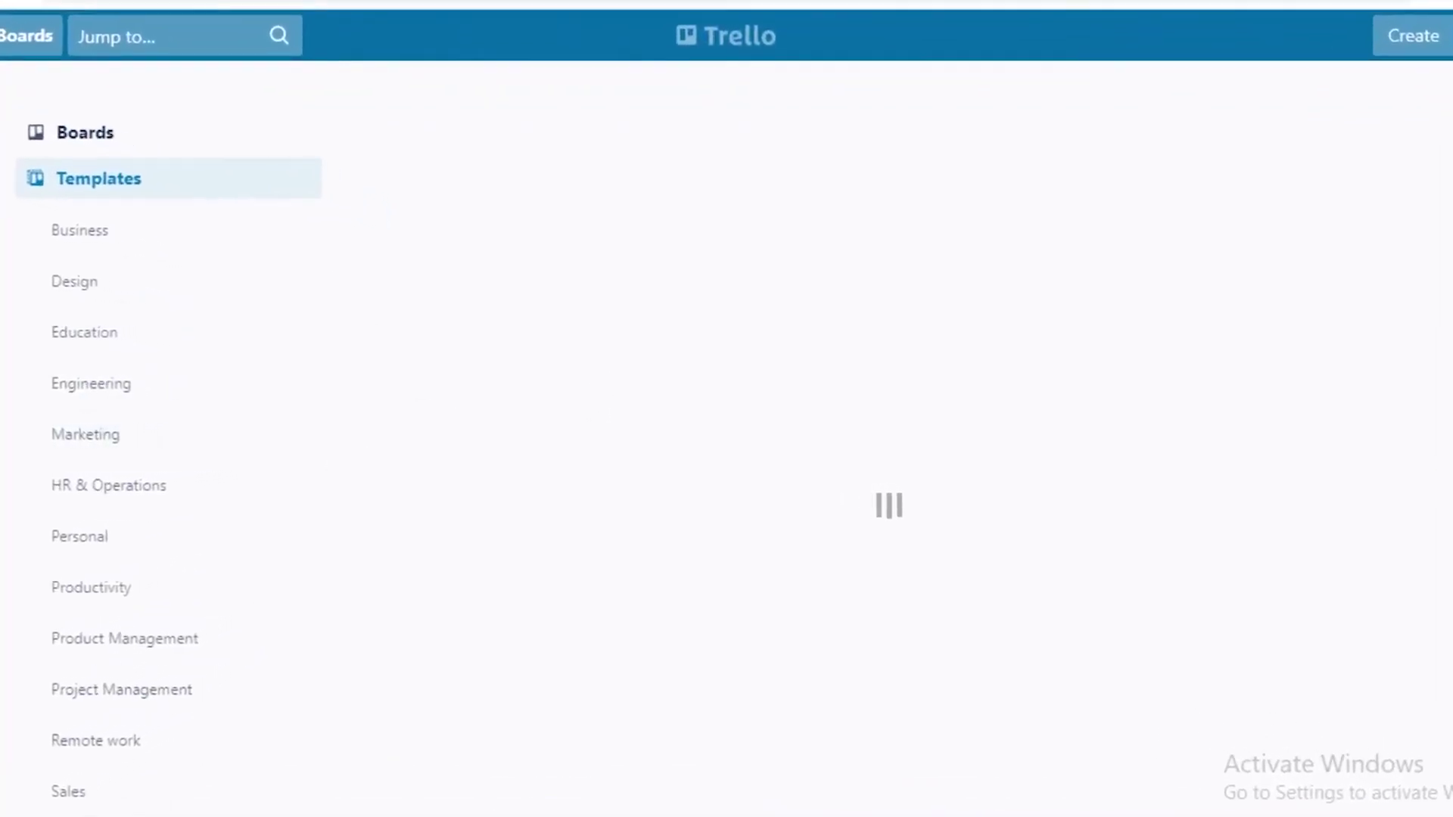
Browse the template gallery's featured categories, new and notable templates, and the Business templates.
{"action": "scroll", "coordinate": [176, 568], "scroll_direction": "down", "scroll_amount": 5}
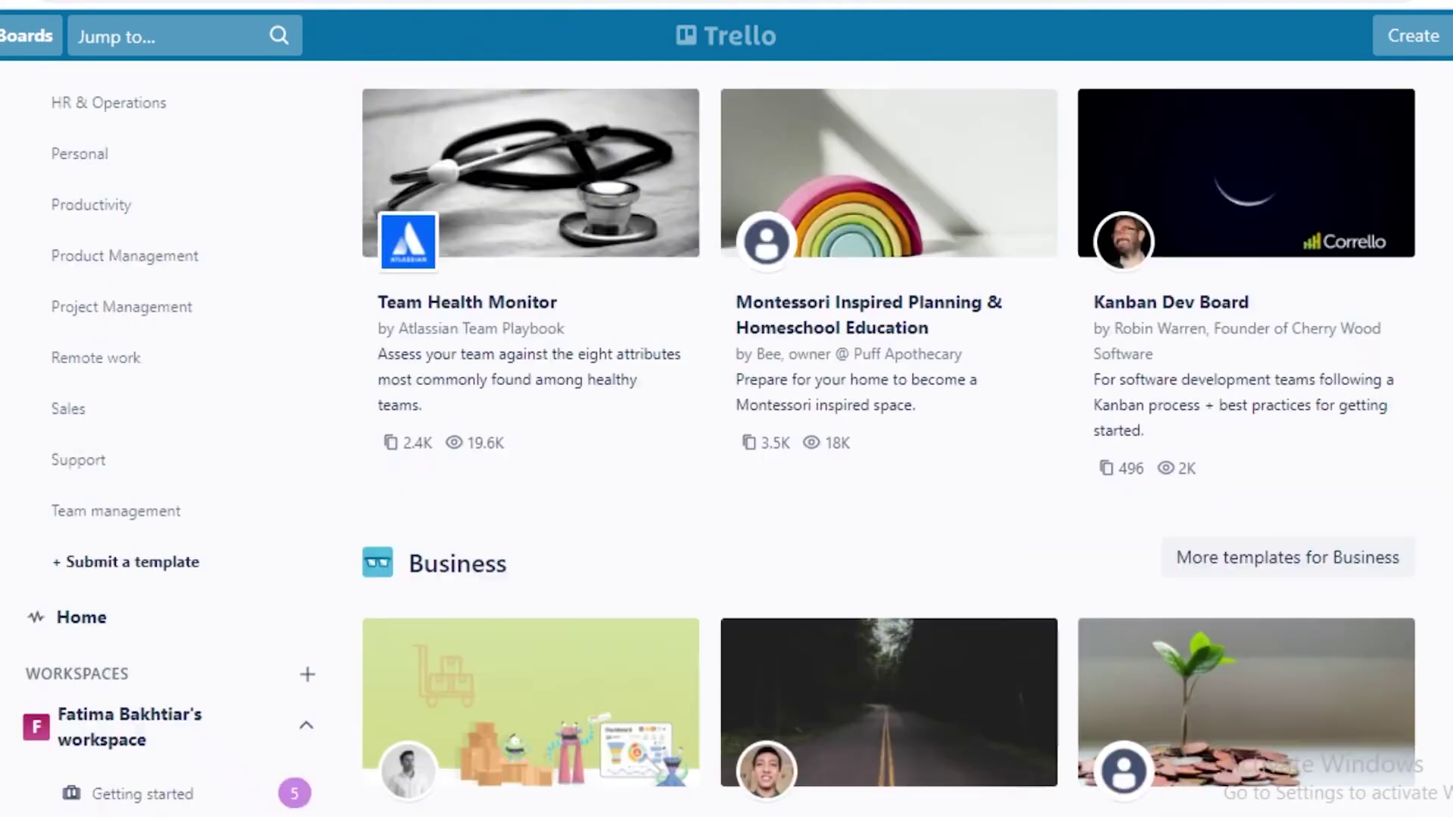
{"action": "scroll", "coordinate": [727, 439], "scroll_direction": "up", "scroll_amount": 2}
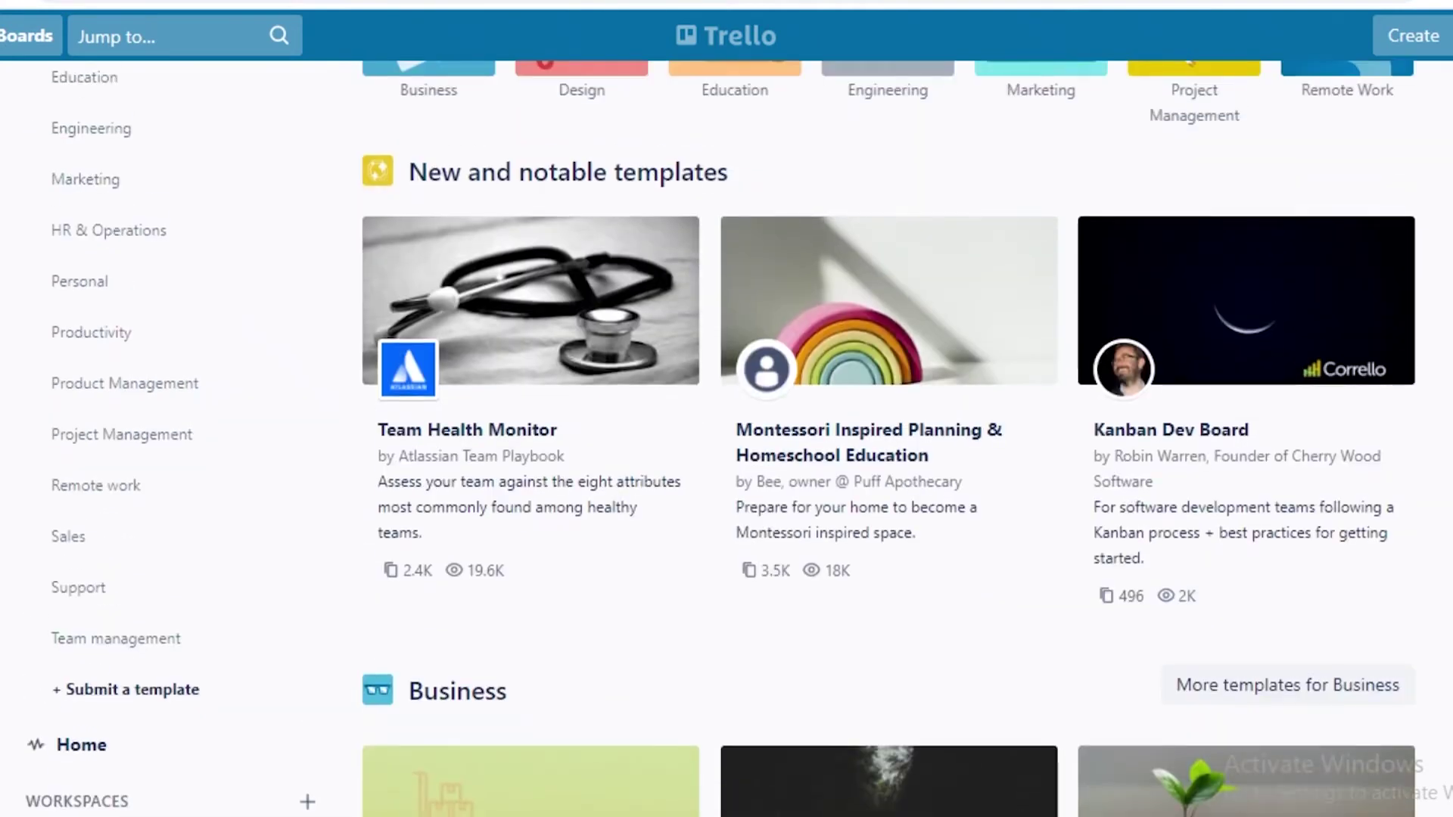
{"action": "scroll", "coordinate": [727, 439], "scroll_direction": "up", "scroll_amount": 3}
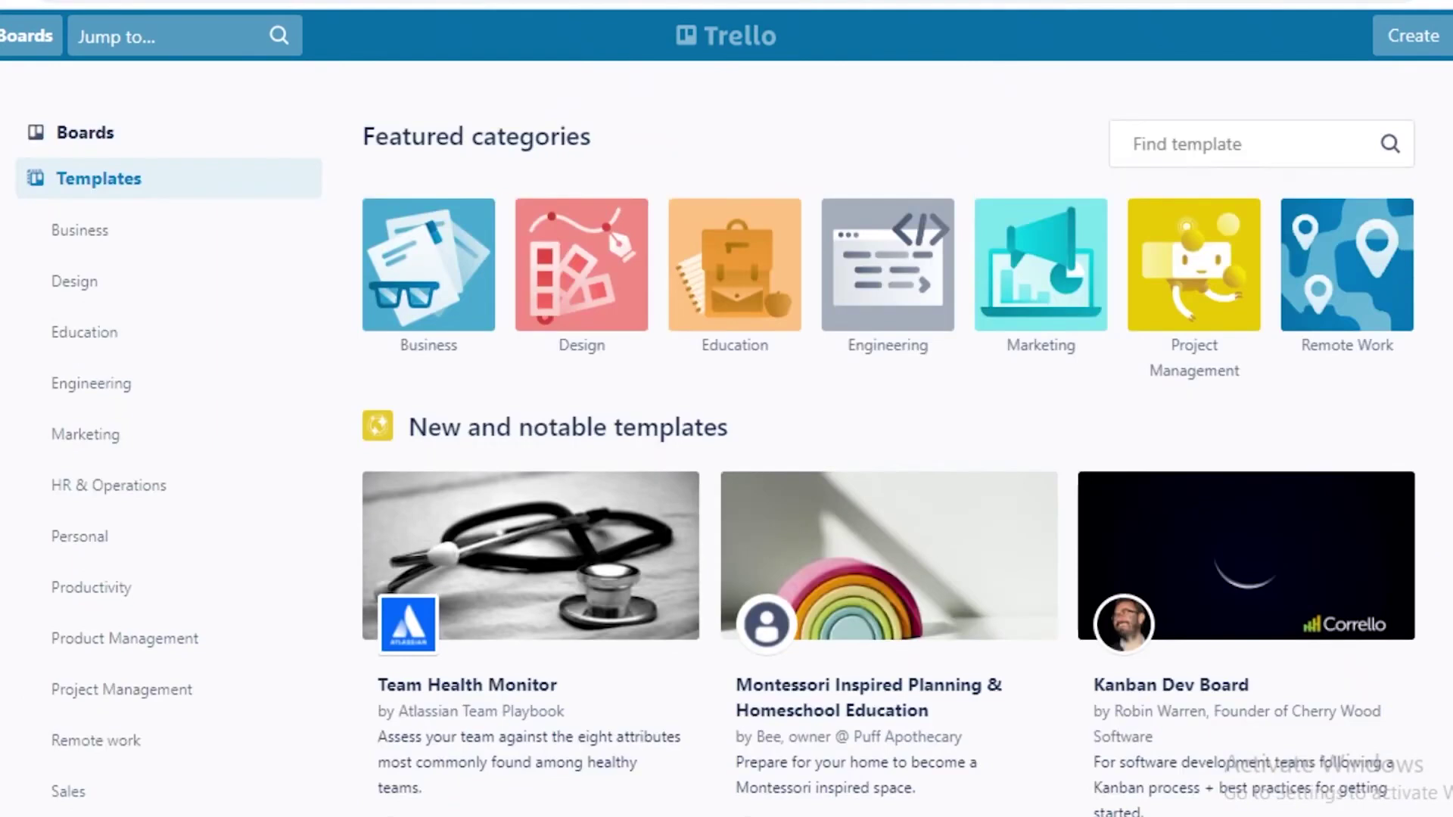
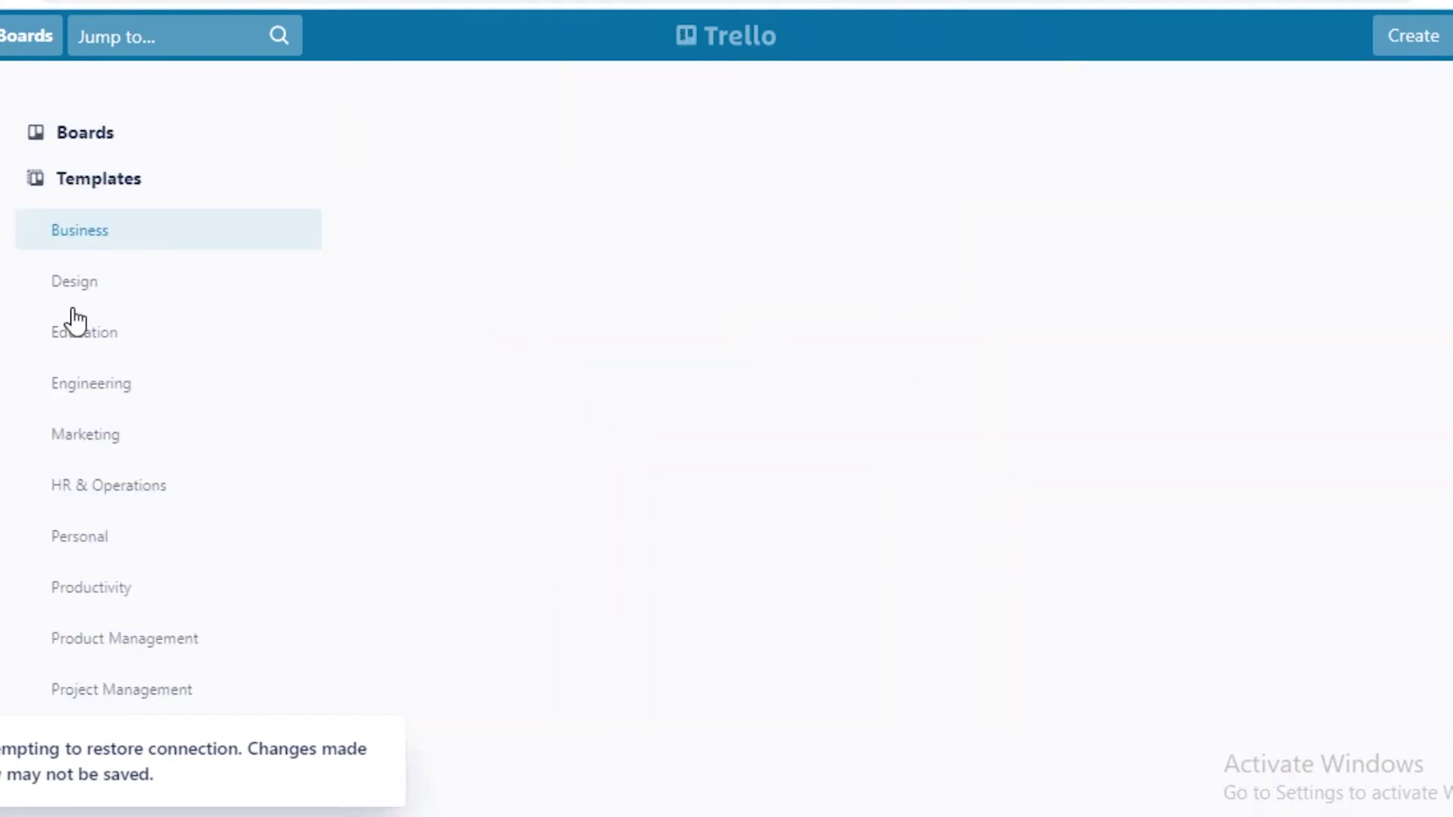
{"action": "scroll", "coordinate": [16, 558], "scroll_direction": "down", "scroll_amount": 5}
{"action": "scroll", "coordinate": [159, 611], "scroll_direction": "up", "scroll_amount": 2}
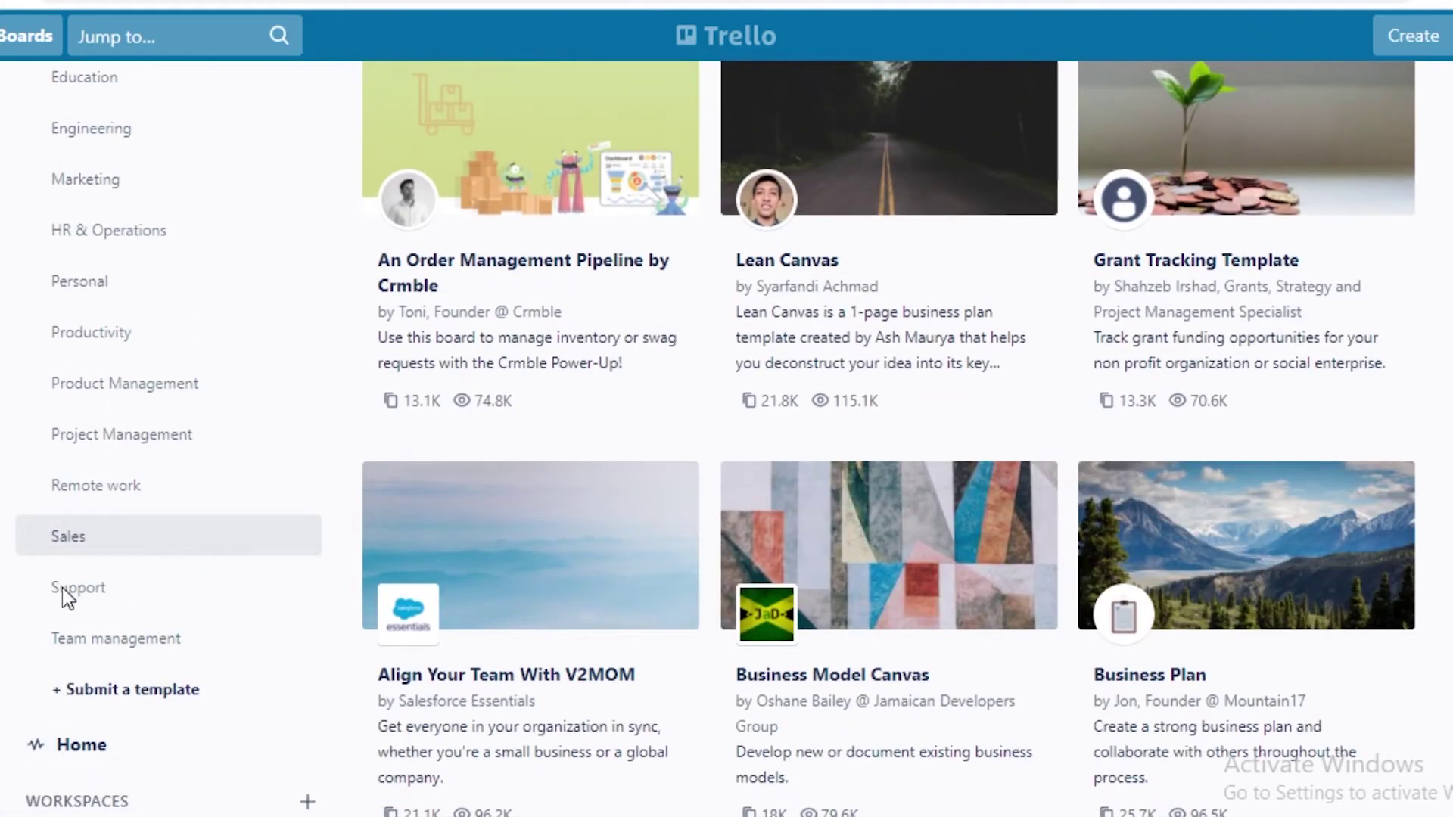
{"action": "scroll", "coordinate": [121, 324], "scroll_direction": "up", "scroll_amount": 4}
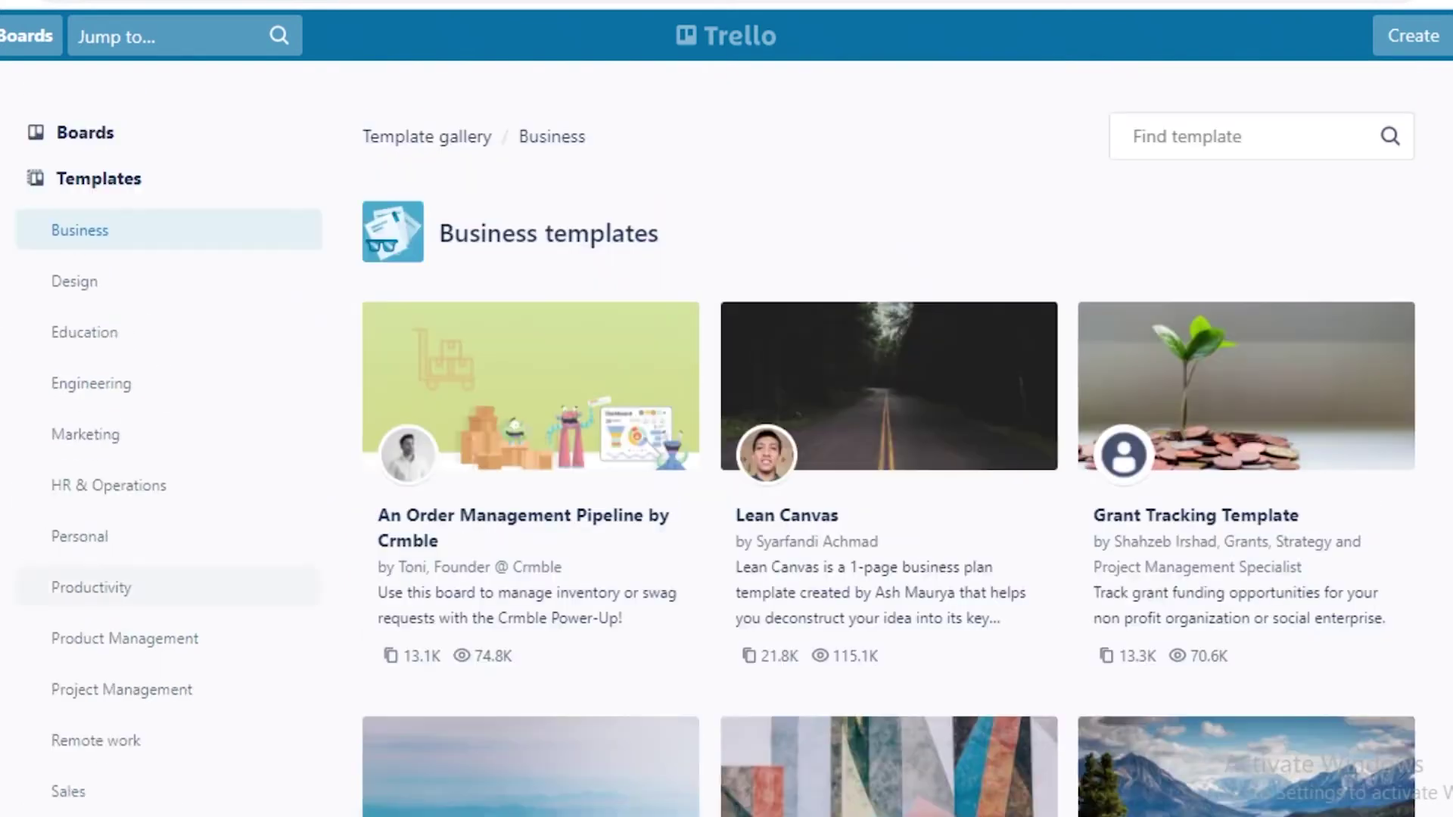
{"action": "scroll", "coordinate": [30, 355], "scroll_direction": "down", "scroll_amount": 2}
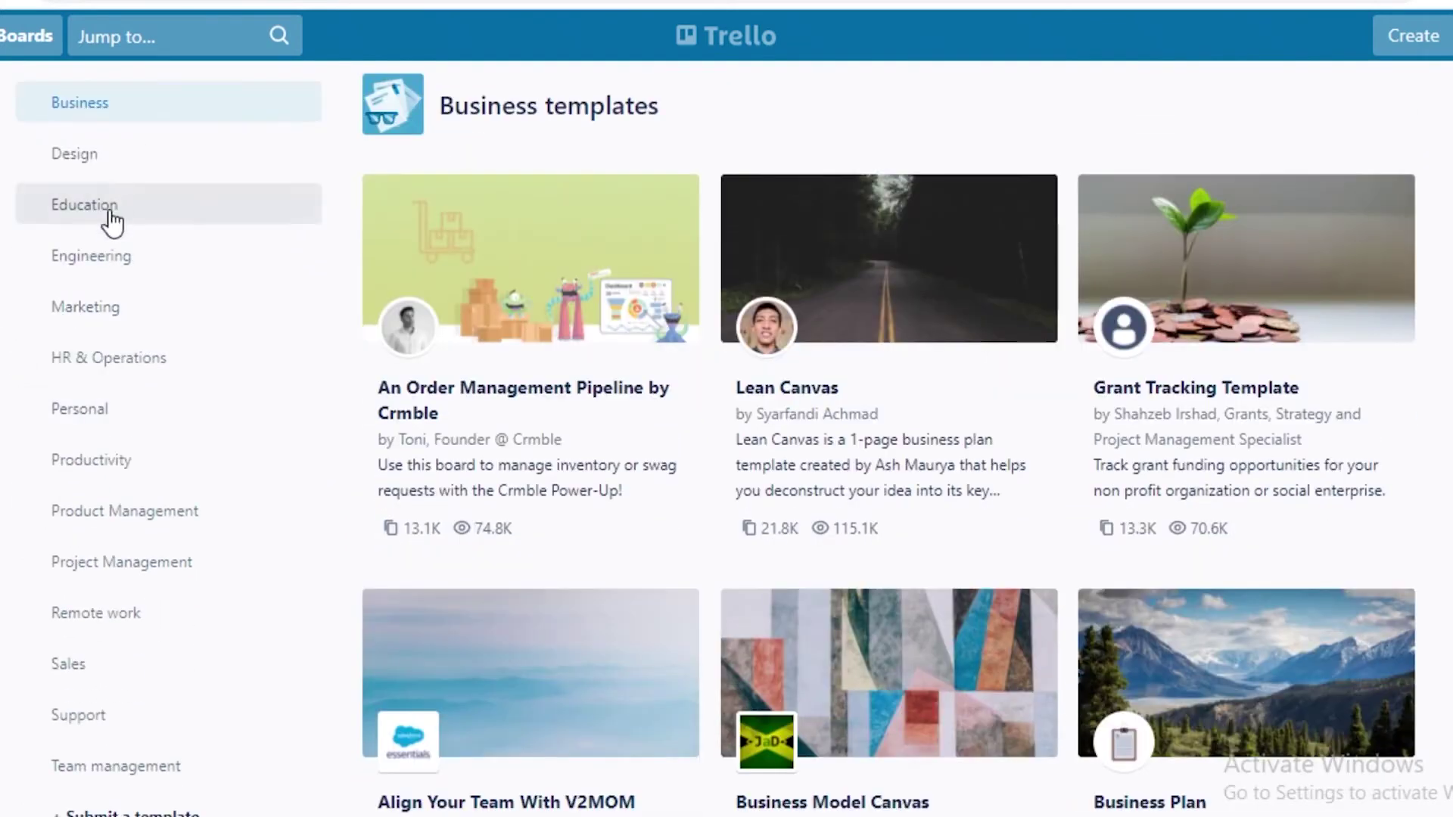
Open the Marketing template category and look through its templates.
{"action": "left_click", "coordinate": [86, 321]}
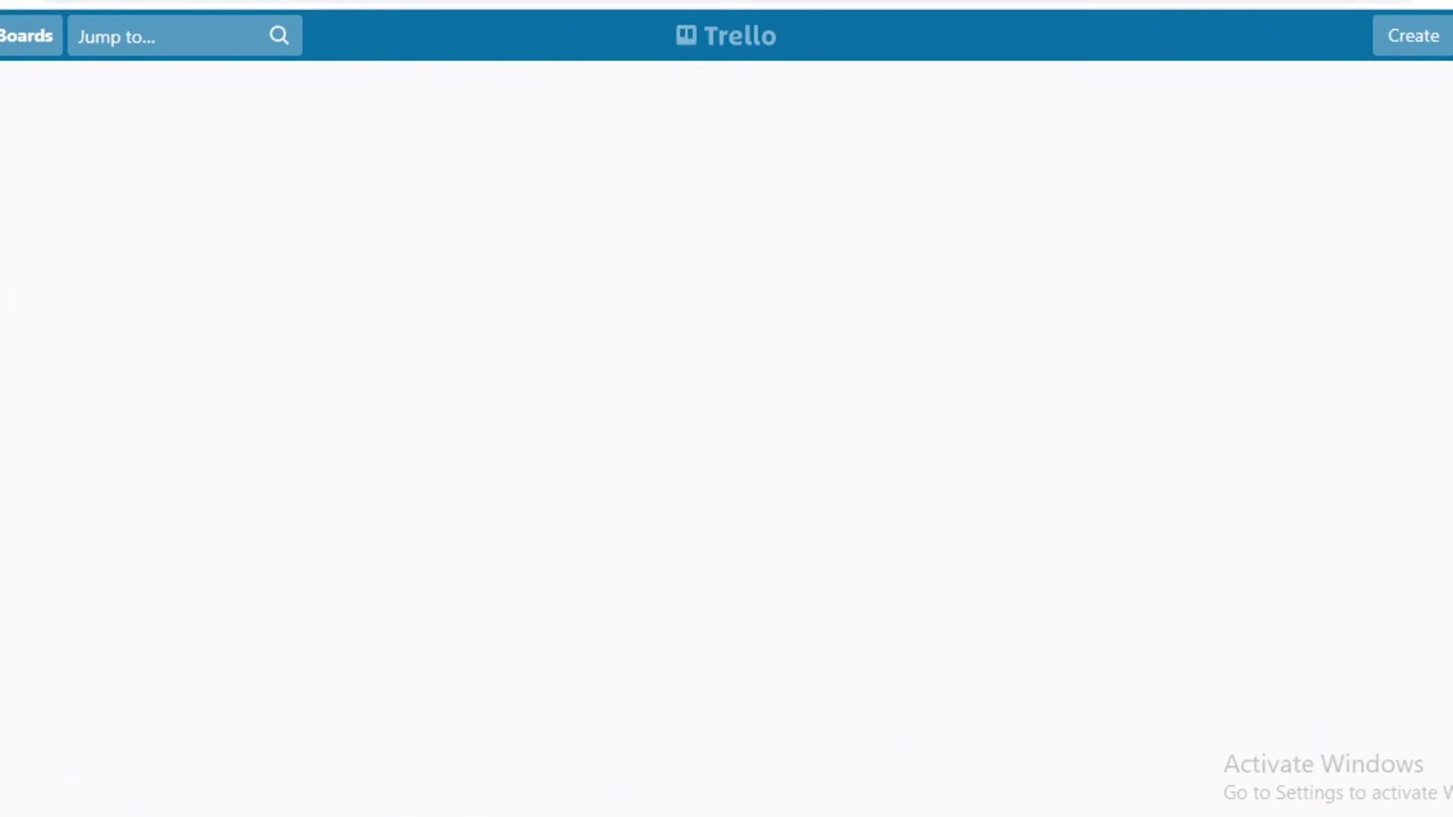
{"action": "scroll", "coordinate": [727, 439], "scroll_direction": "down", "scroll_amount": 6}
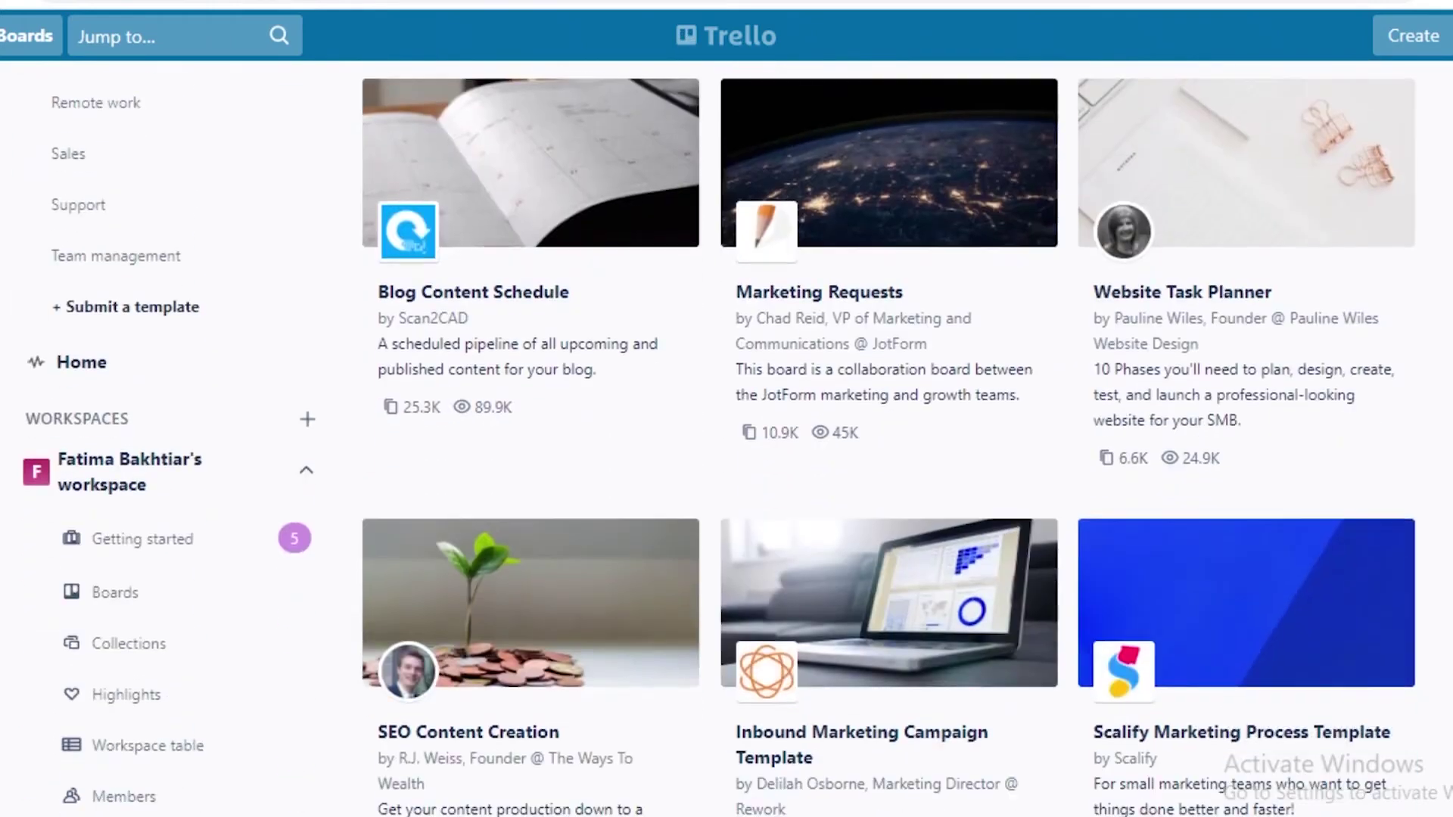
{"action": "scroll", "coordinate": [1389, 437], "scroll_direction": "down", "scroll_amount": 20}
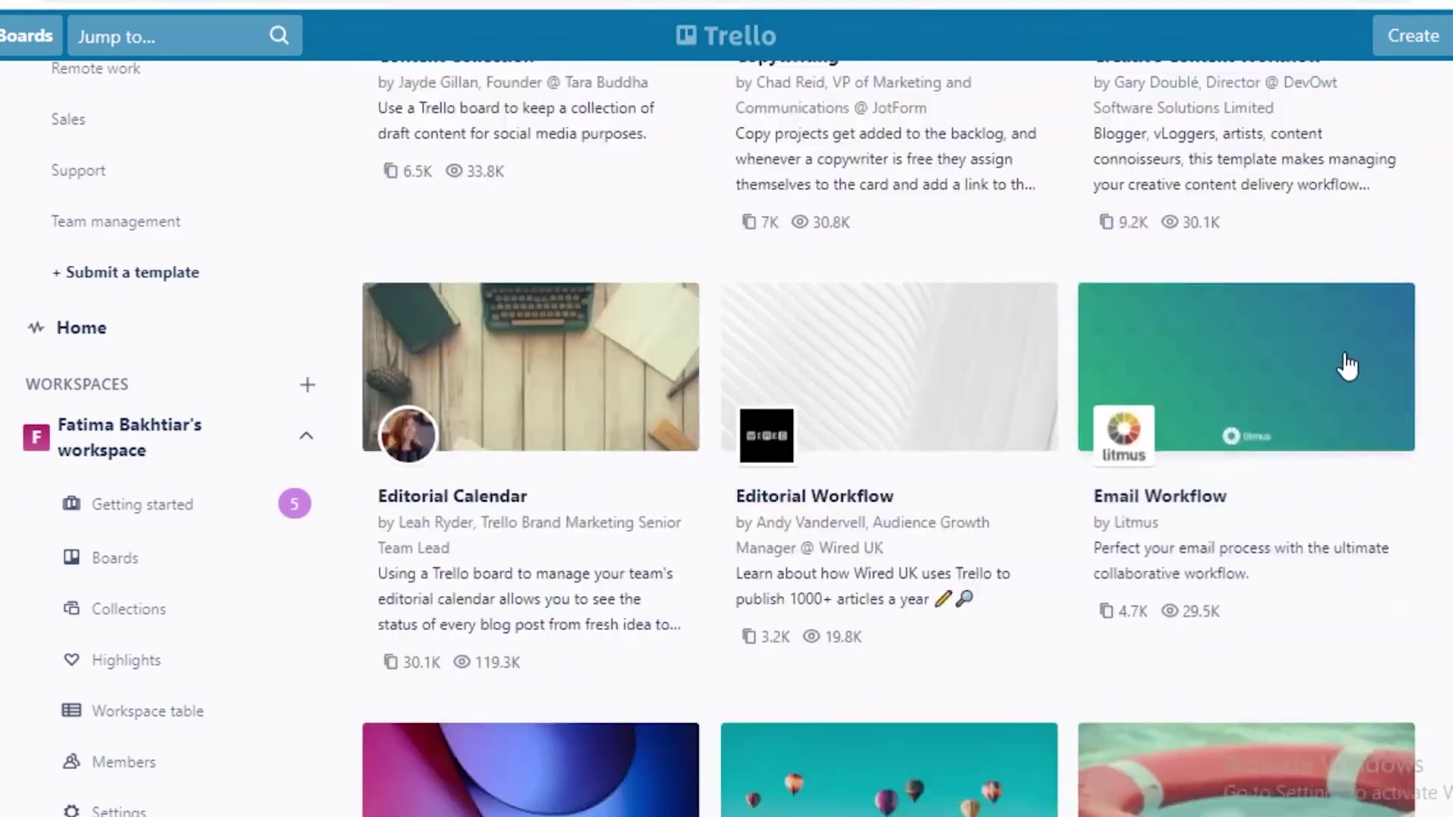
{"action": "scroll", "coordinate": [704, 366], "scroll_direction": "up", "scroll_amount": 8}
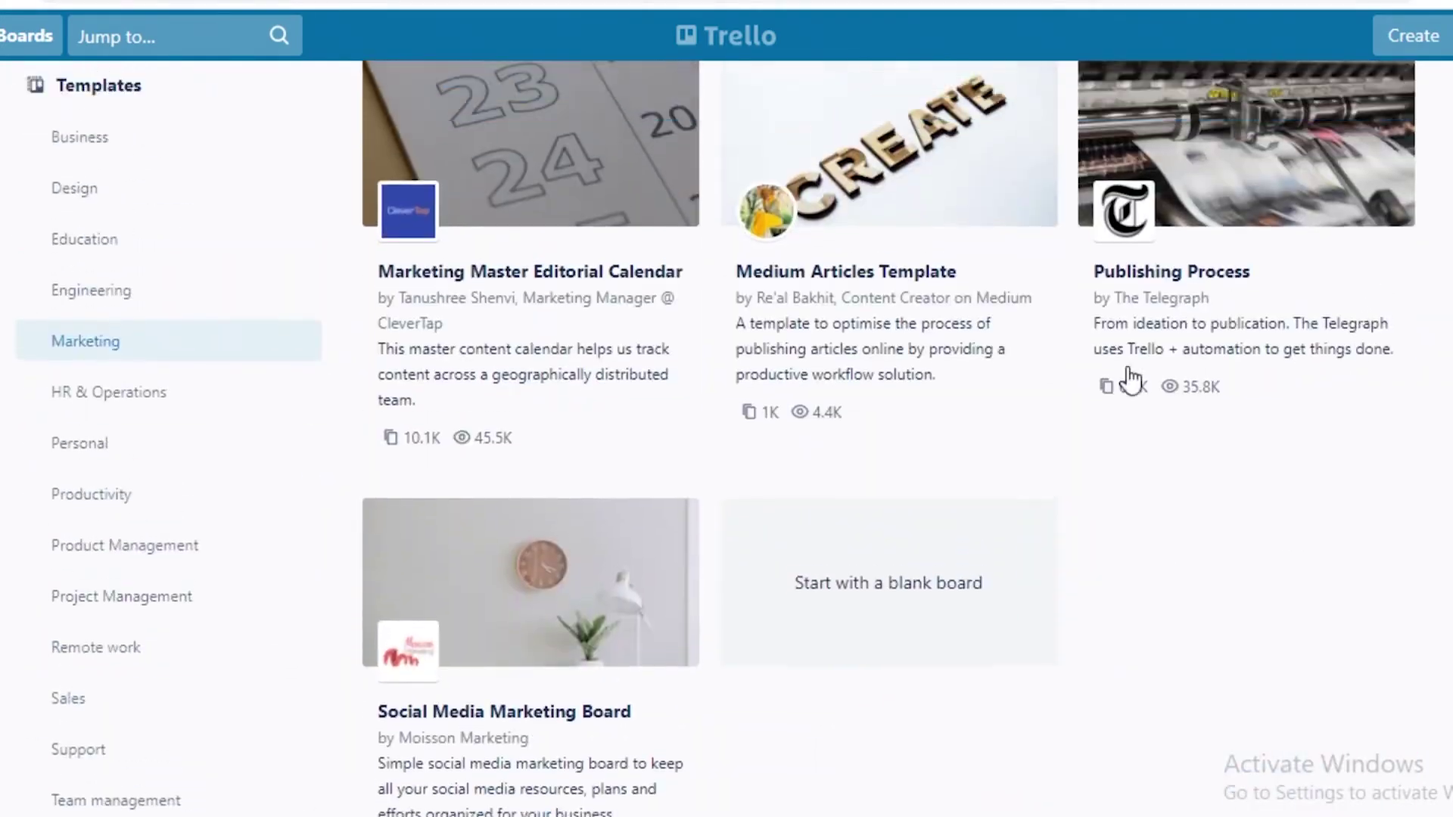
{"action": "scroll", "coordinate": [778, 479], "scroll_direction": "up", "scroll_amount": 12}
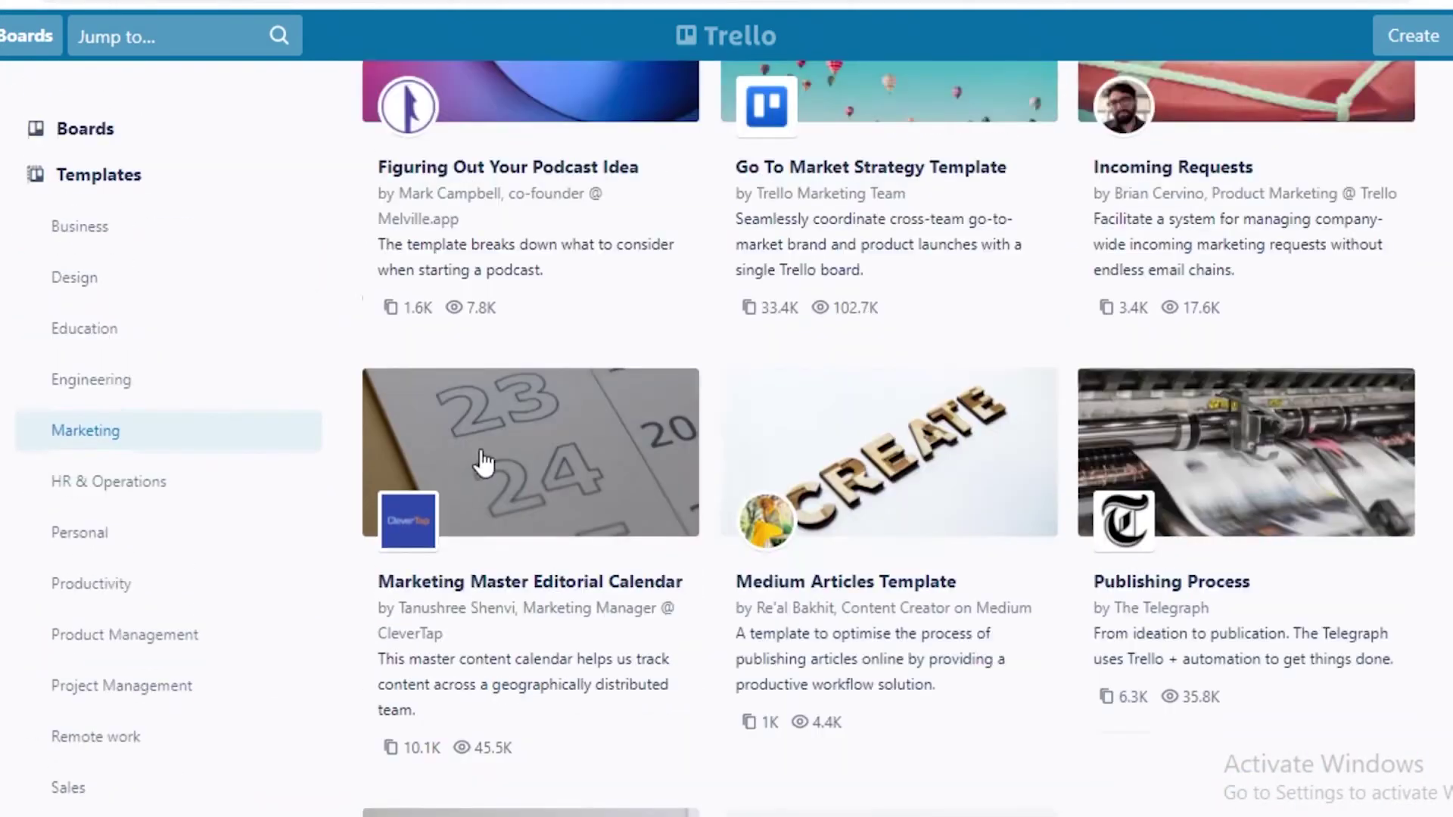
{"action": "scroll", "coordinate": [951, 570], "scroll_direction": "up", "scroll_amount": 12}
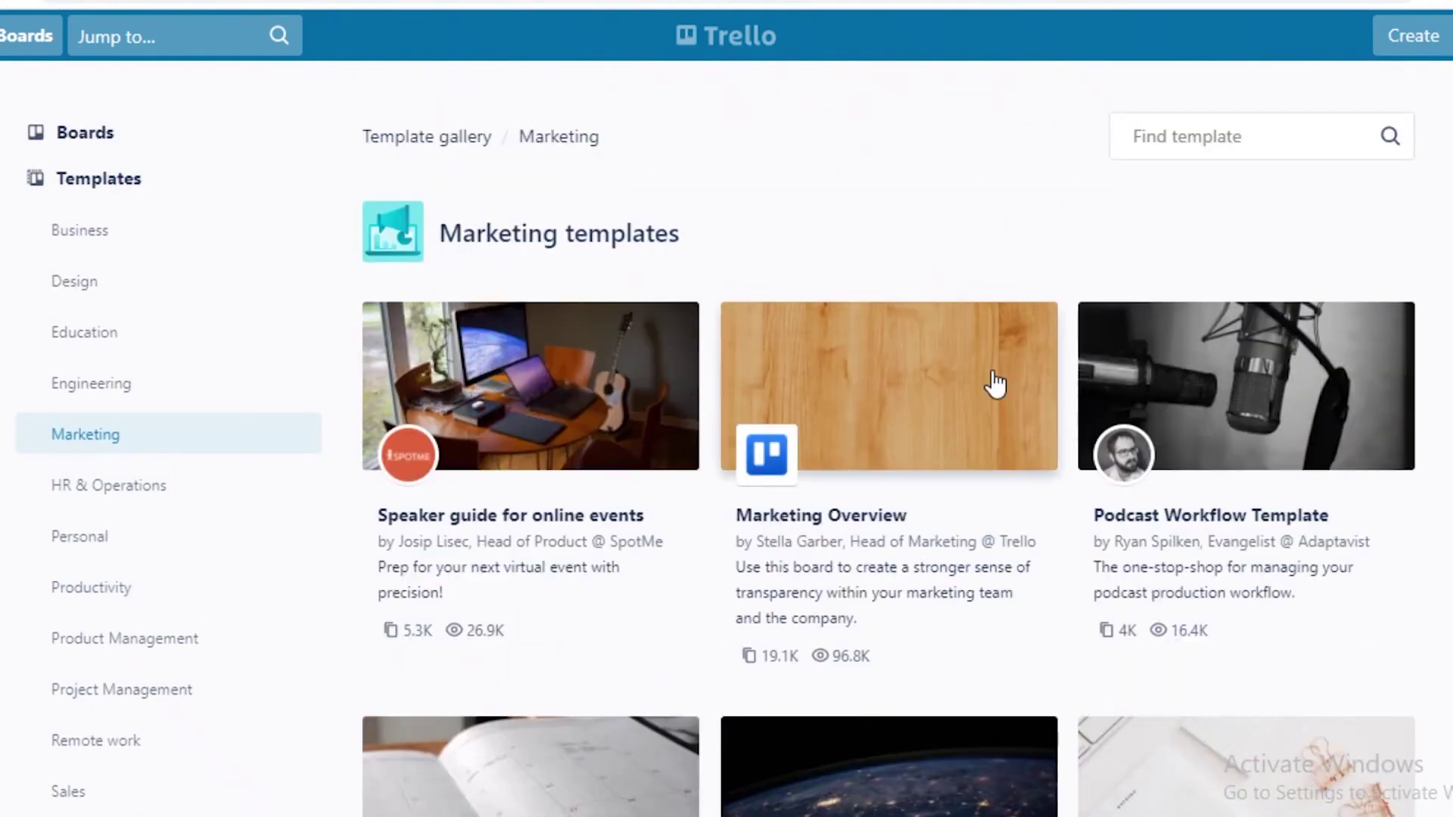
Create a board from the Marketing Overview template, keeping its title, its cards and its template cards.
{"action": "left_click", "coordinate": [995, 385]}
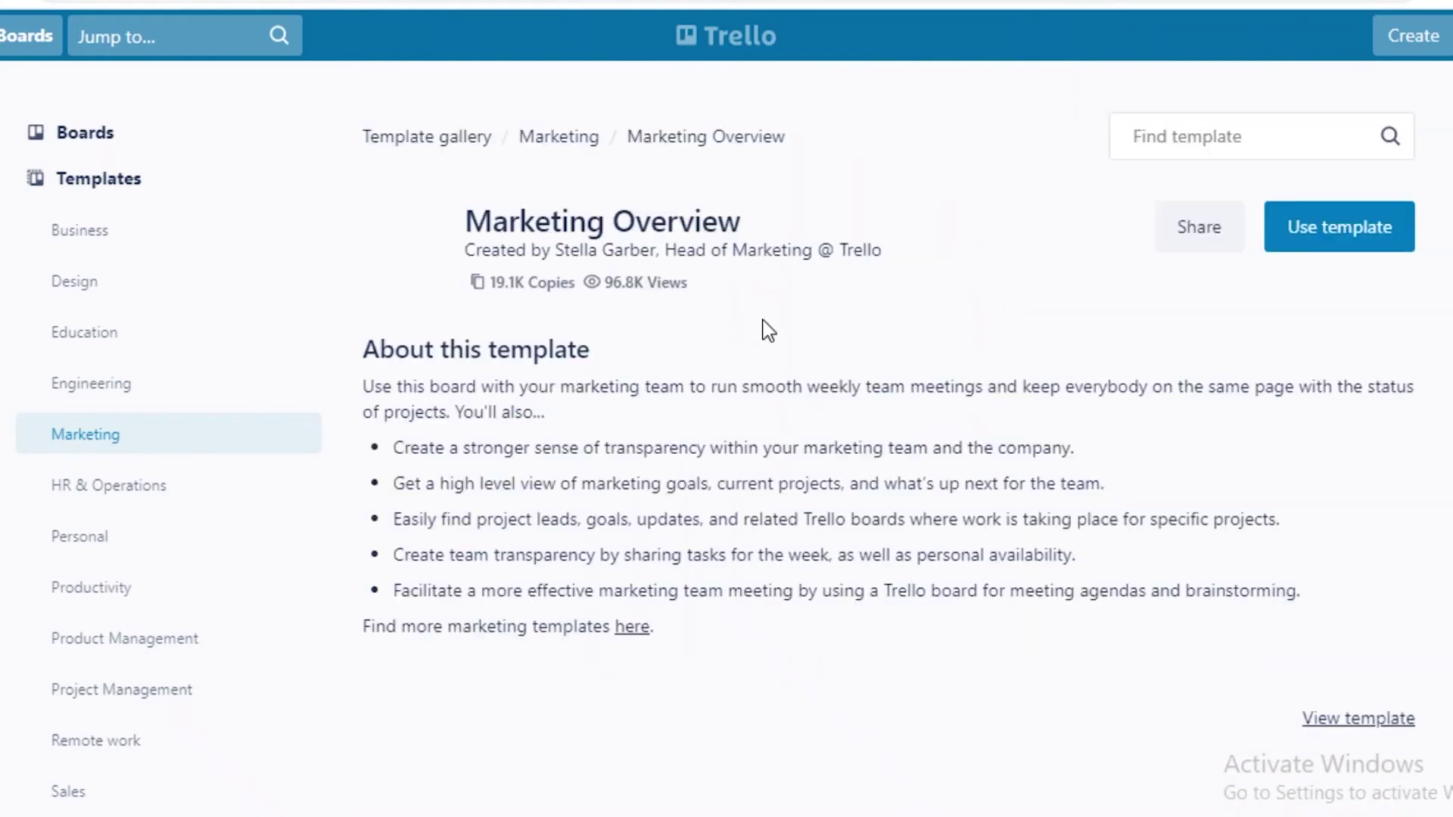
{"action": "left_click", "coordinate": [1340, 227]}
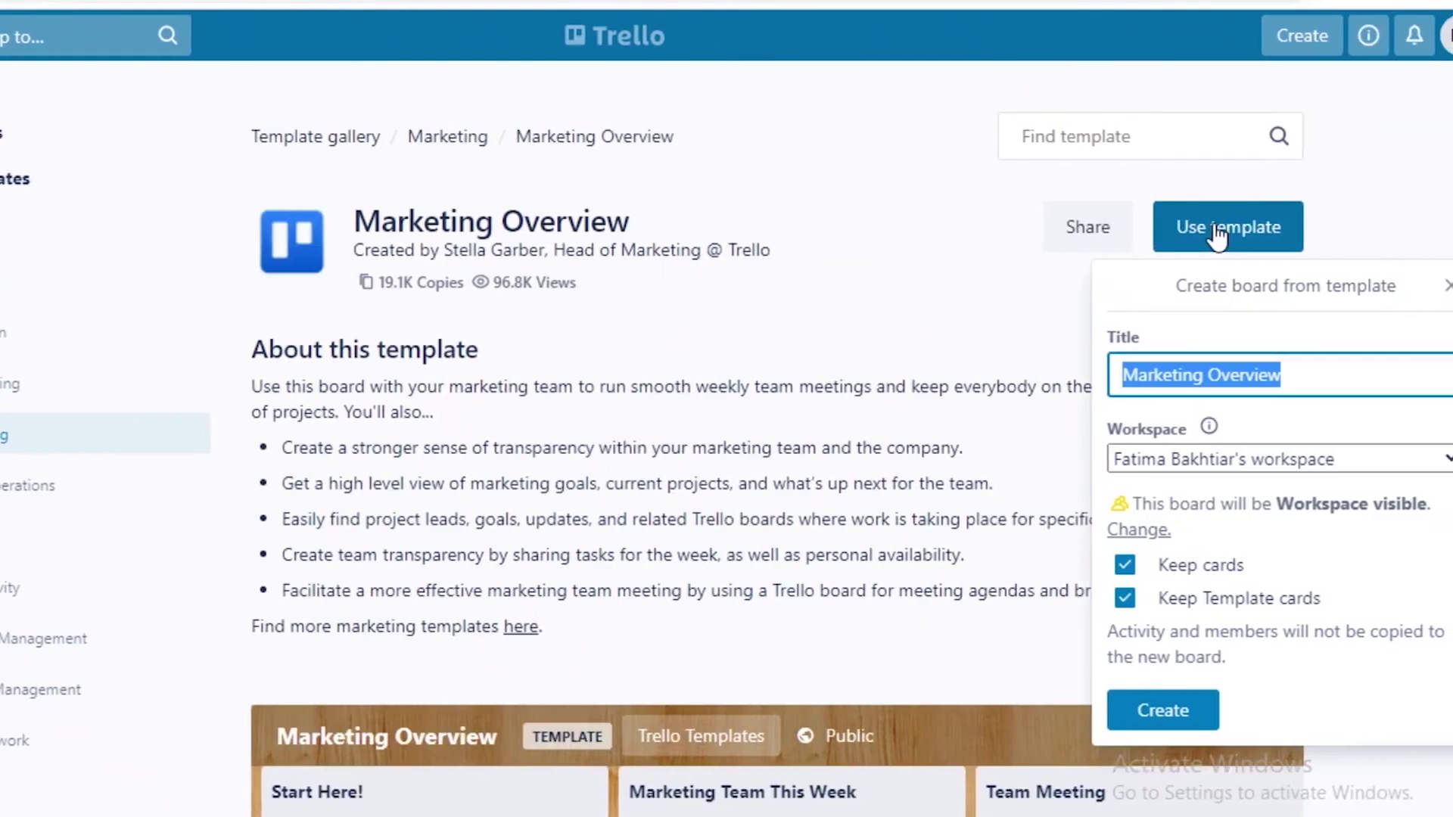
{"action": "key", "text": "Tab"}
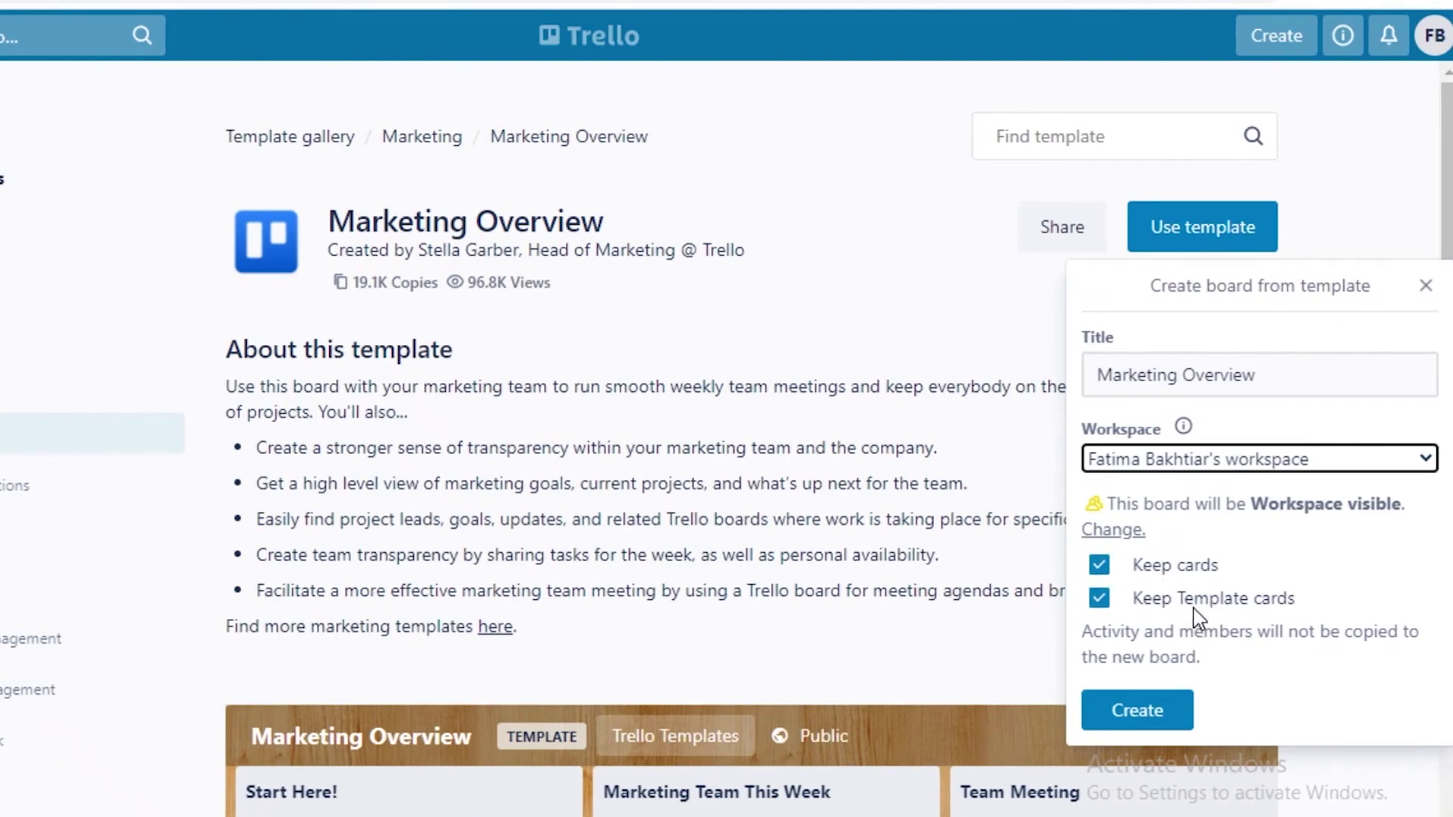
{"action": "left_click", "coordinate": [1200, 602]}
{"action": "left_click", "coordinate": [1185, 574]}
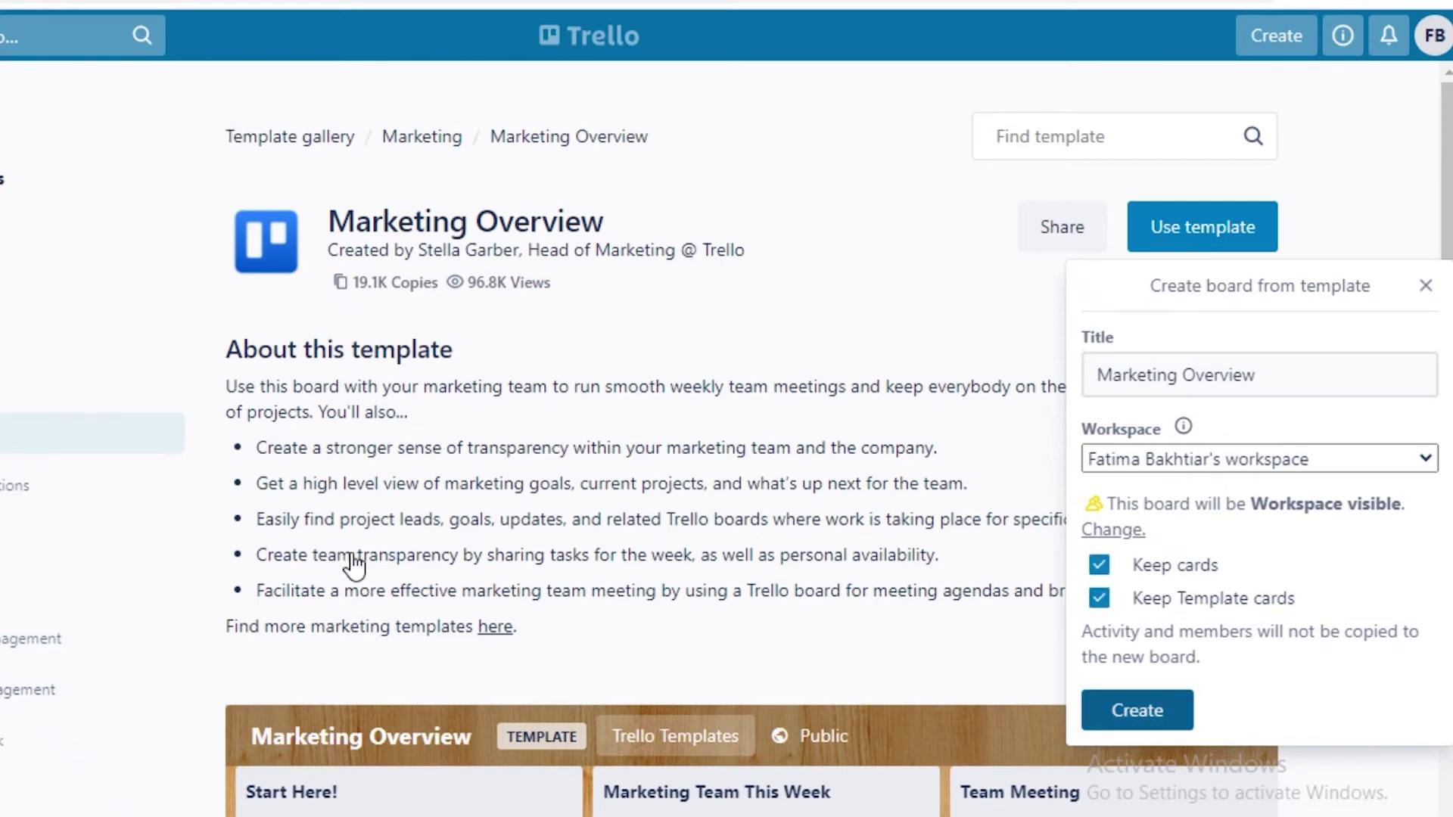
{"action": "left_click", "coordinate": [1110, 704]}
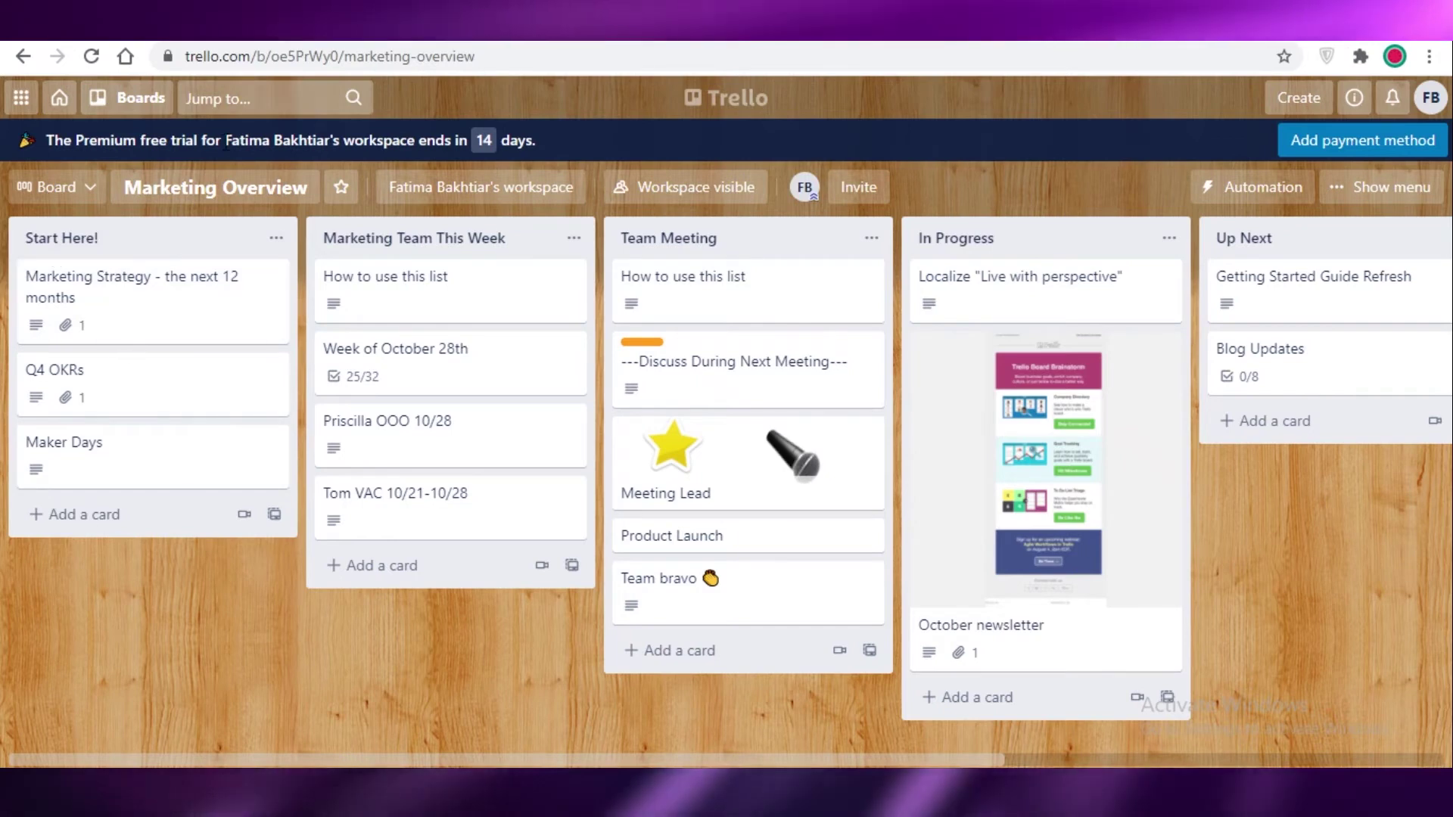
Add two lists named IN REVIEW and APPROVED after the Done list on the Marketing Overview board.
{"action": "left_click", "coordinate": [276, 238]}
{"action": "key", "text": "Escape"}
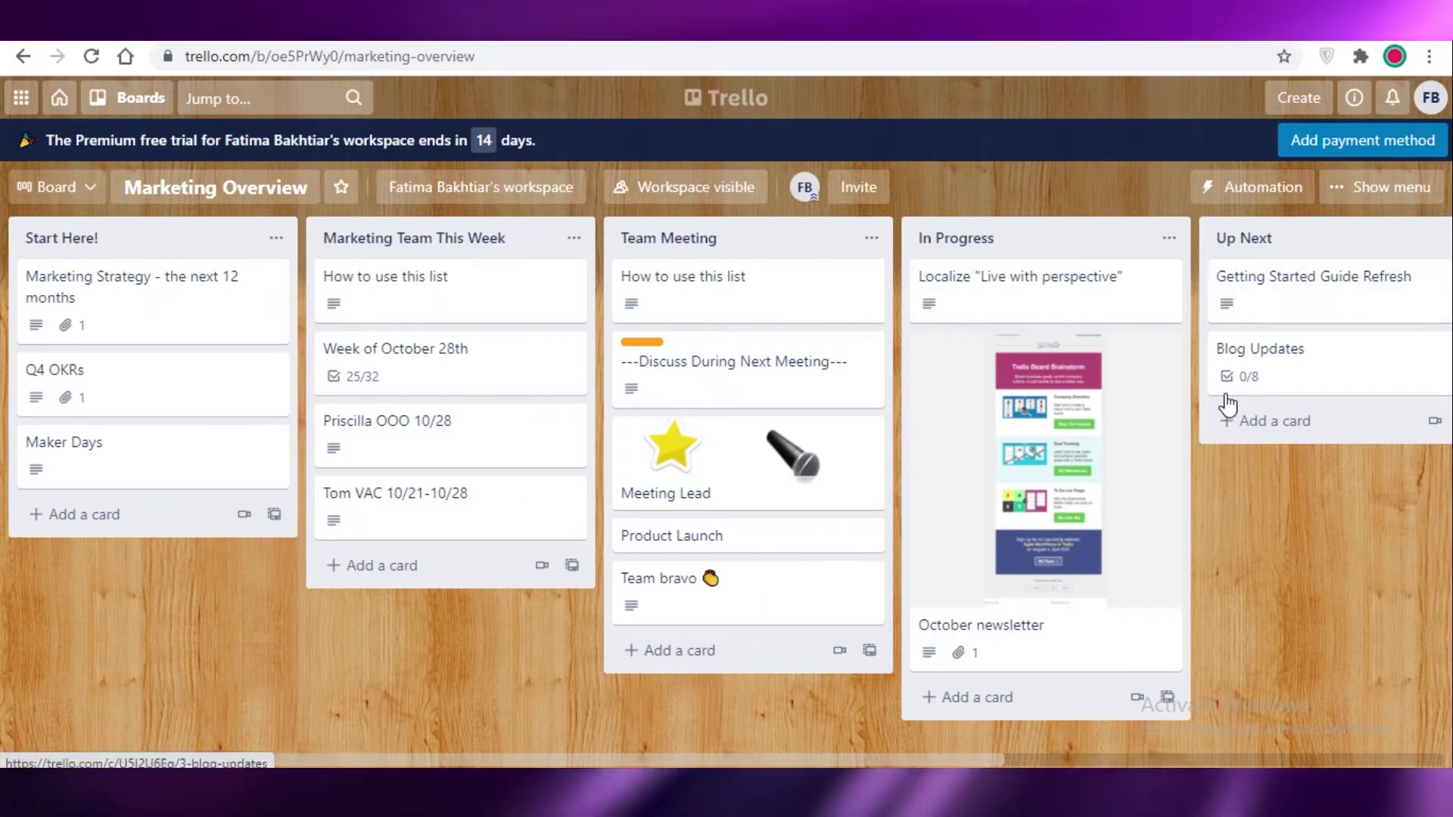
{"action": "scroll", "coordinate": [1060, 731], "scroll_direction": "right", "scroll_amount": 8}
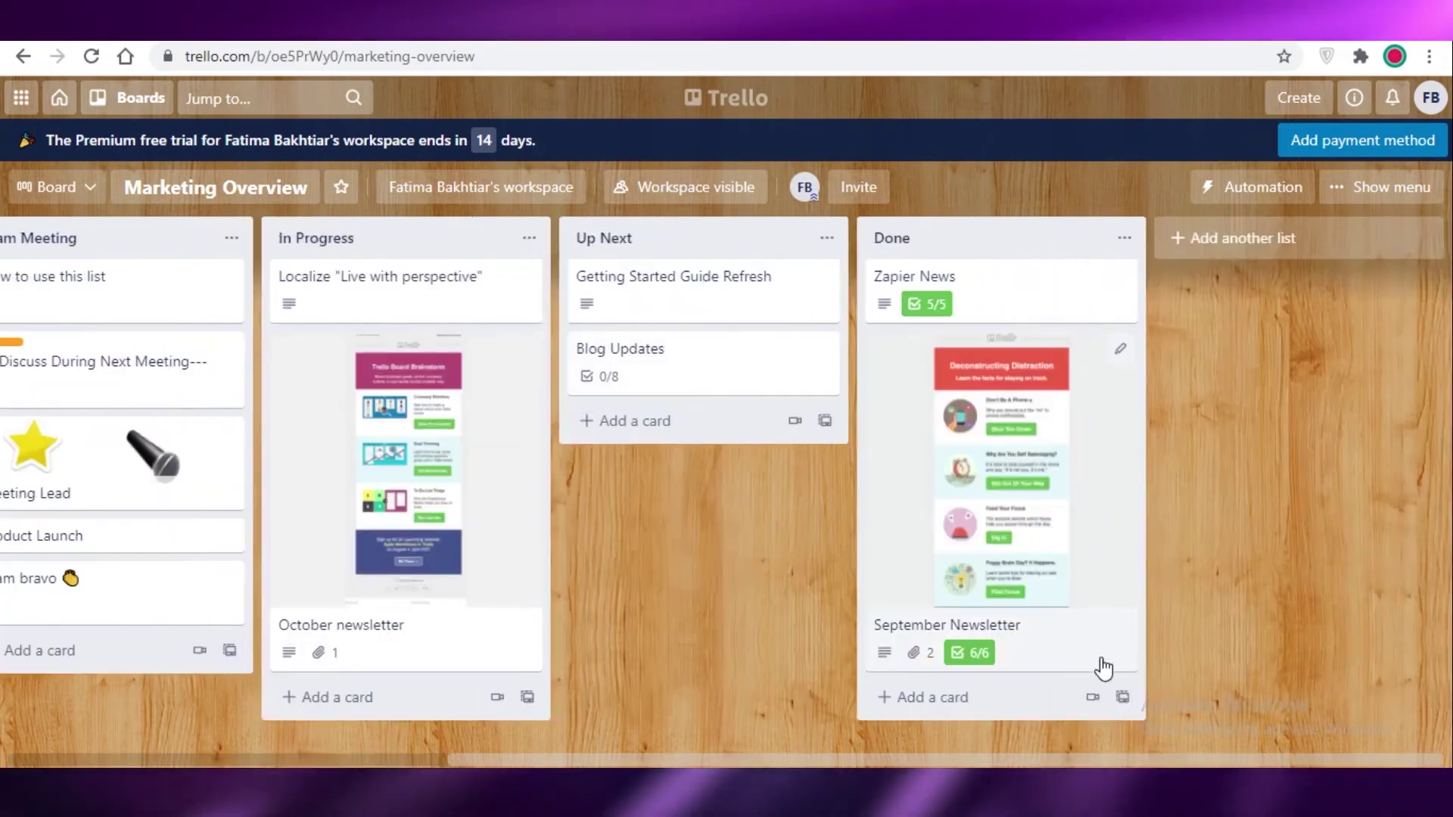
{"action": "left_click", "coordinate": [1211, 238]}
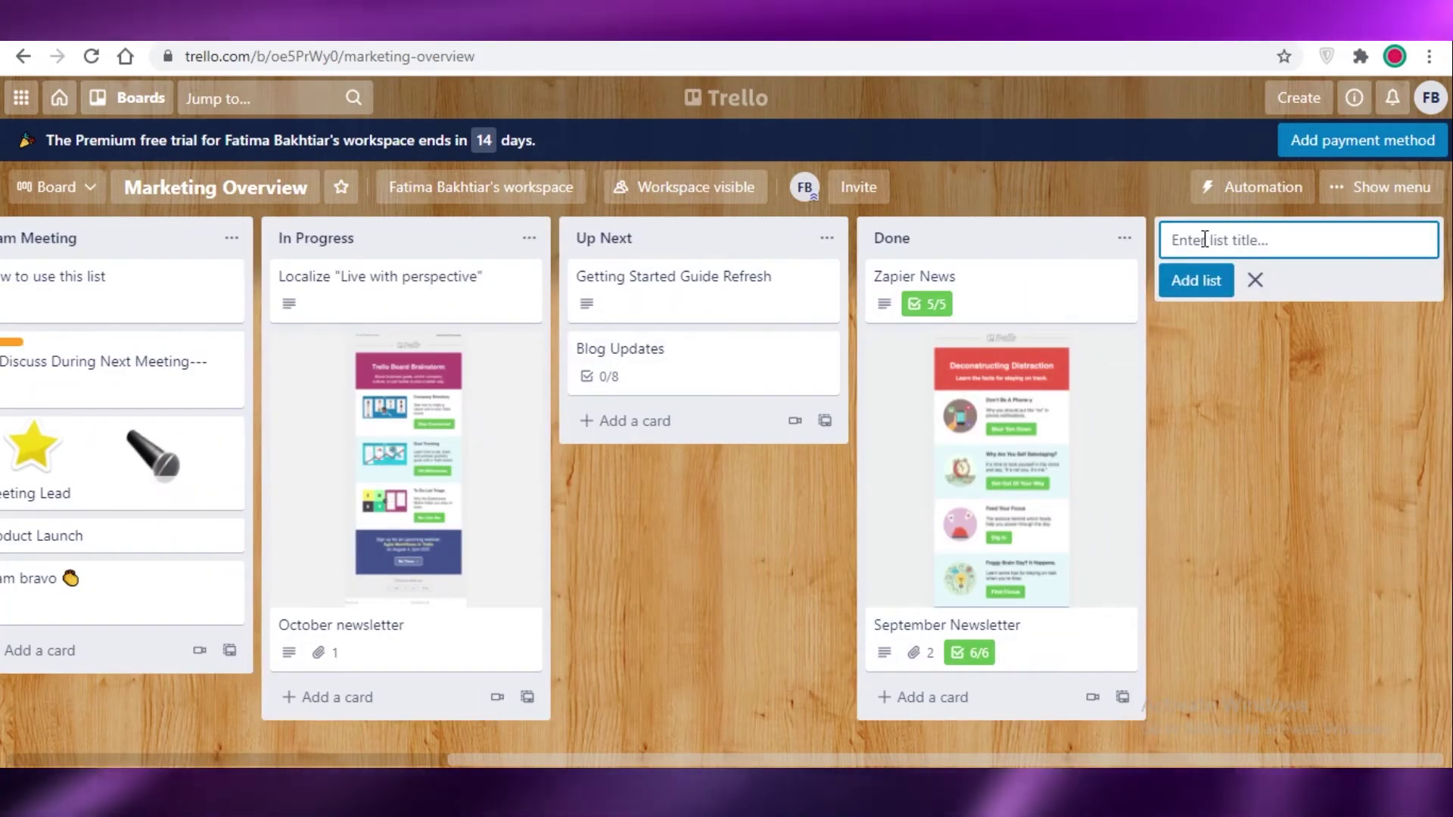
{"action": "type", "text": "IN R"}
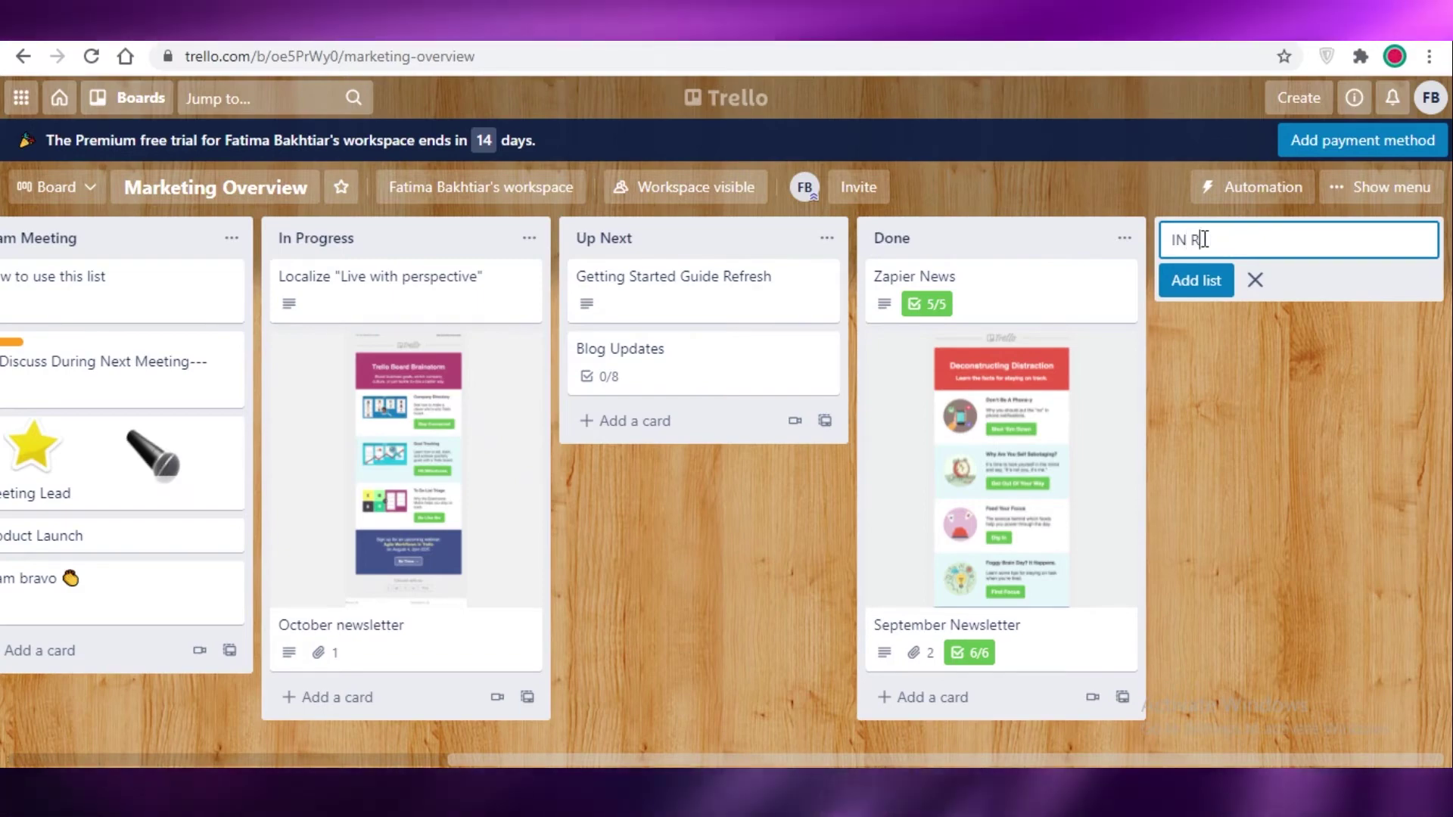
{"action": "type", "text": "EVIEW"}
{"action": "key", "text": "Return"}
{"action": "type", "text": "APPROVED"}
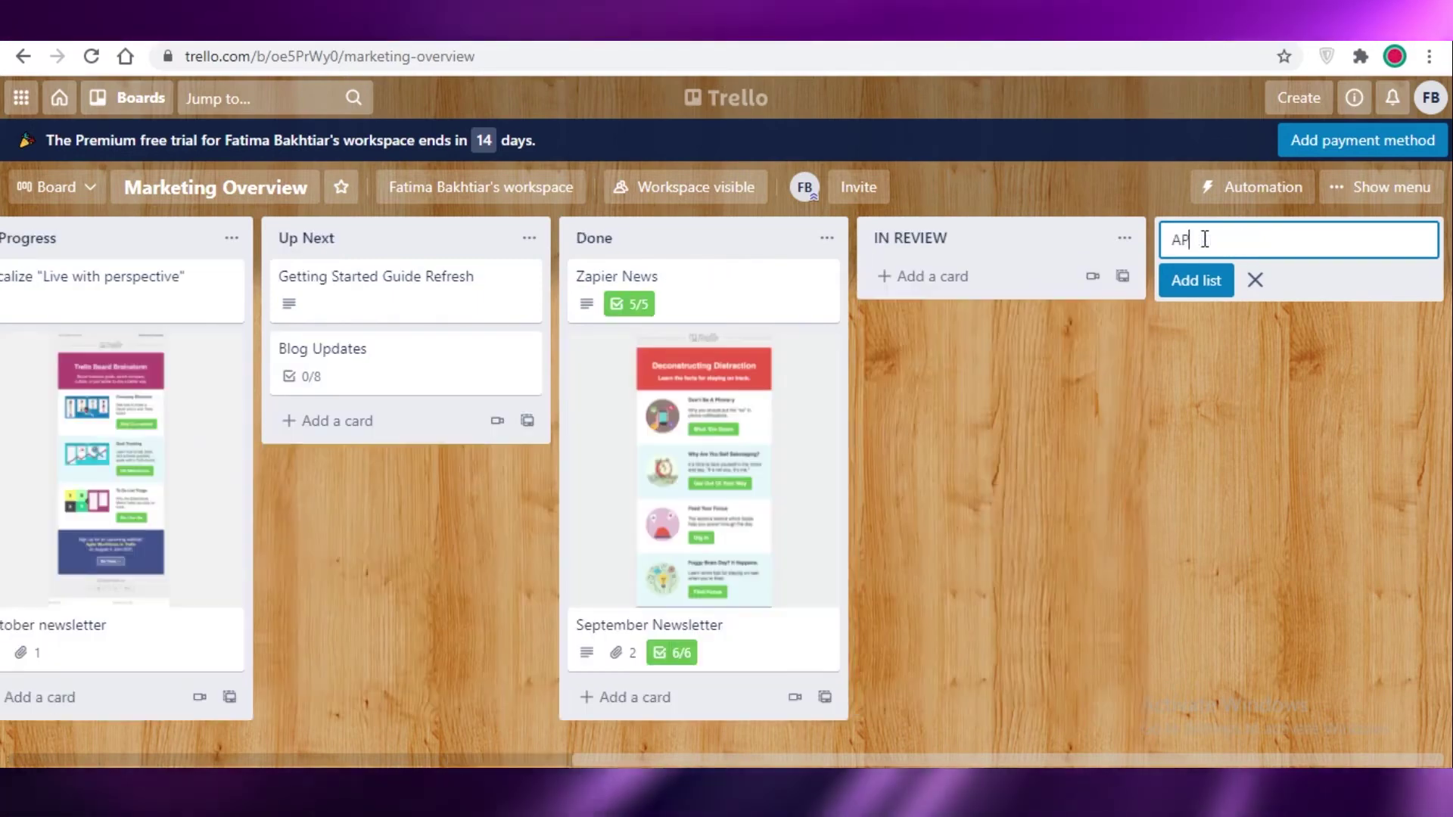
{"action": "key", "text": "Return"}
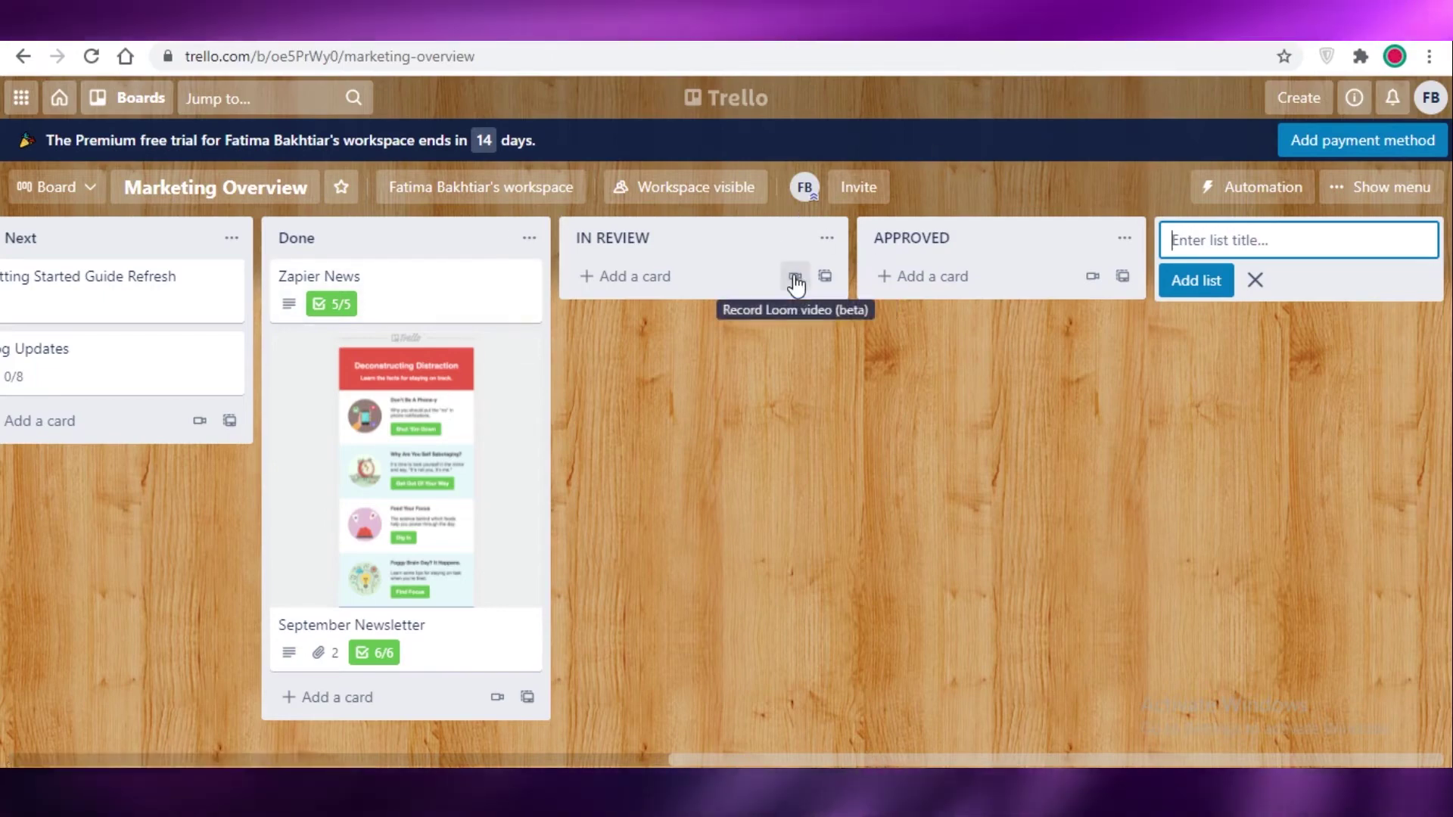
Look at the Marketing Strategy card, and read the How to use this list card in Marketing Team This Week.
{"action": "left_click_drag", "start_coordinate": [821, 765], "coordinate": [58, 688]}
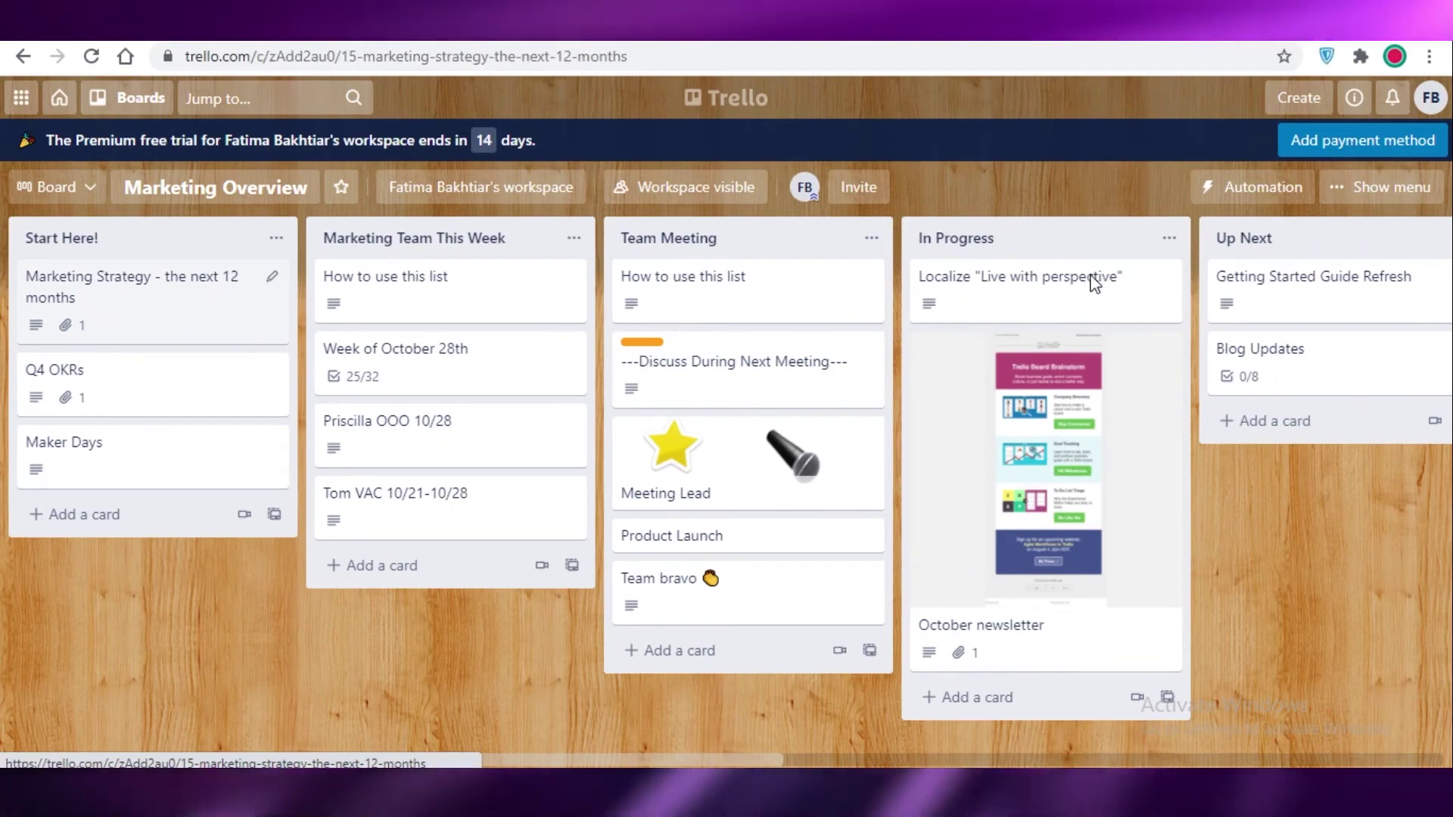
{"action": "left_click", "coordinate": [97, 345]}
{"action": "left_click", "coordinate": [266, 342]}
{"action": "left_click_drag", "start_coordinate": [218, 346], "coordinate": [850, 292]}
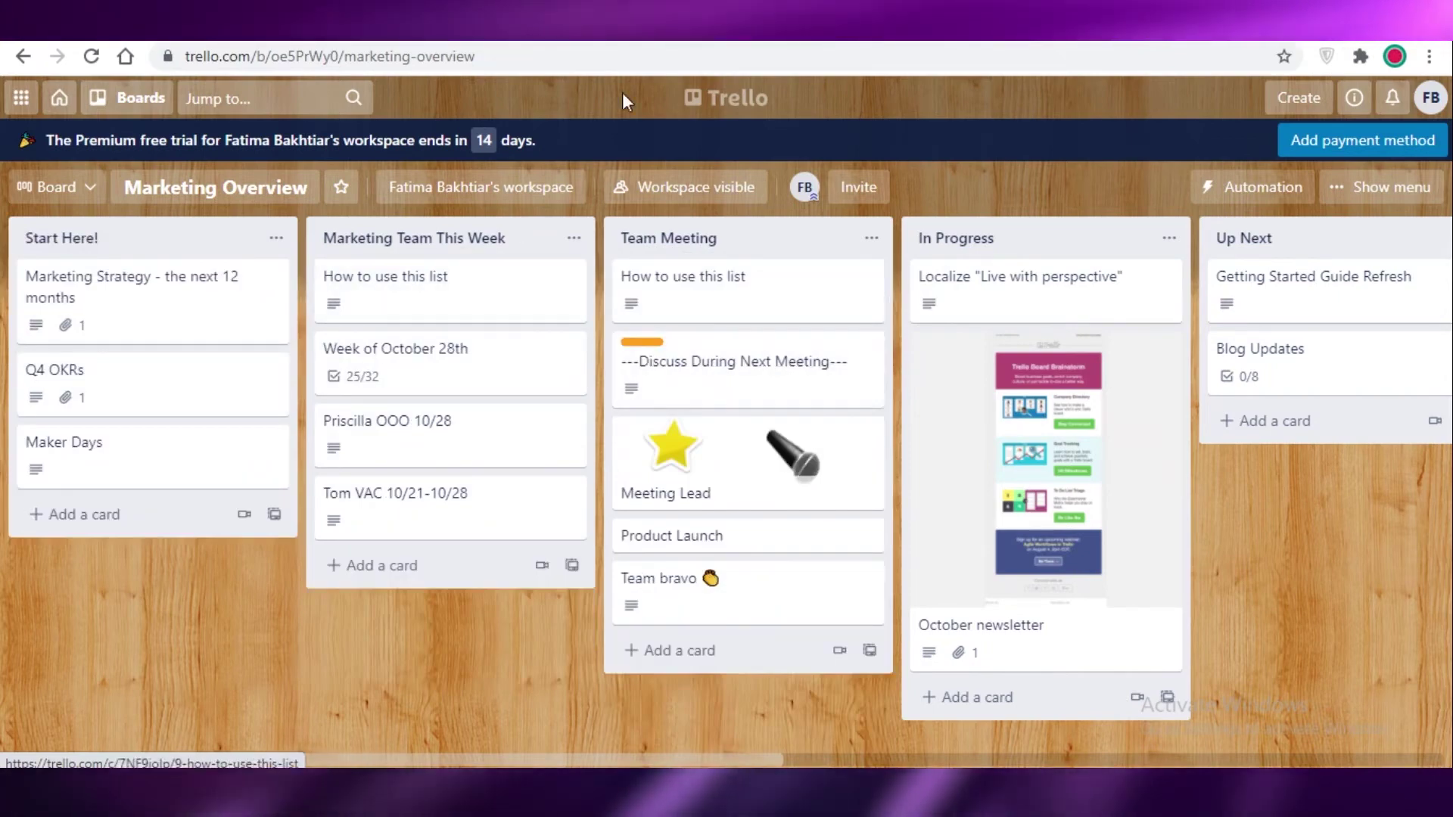
{"action": "left_click", "coordinate": [393, 286]}
{"action": "scroll", "coordinate": [593, 503], "scroll_direction": "down", "scroll_amount": 5}
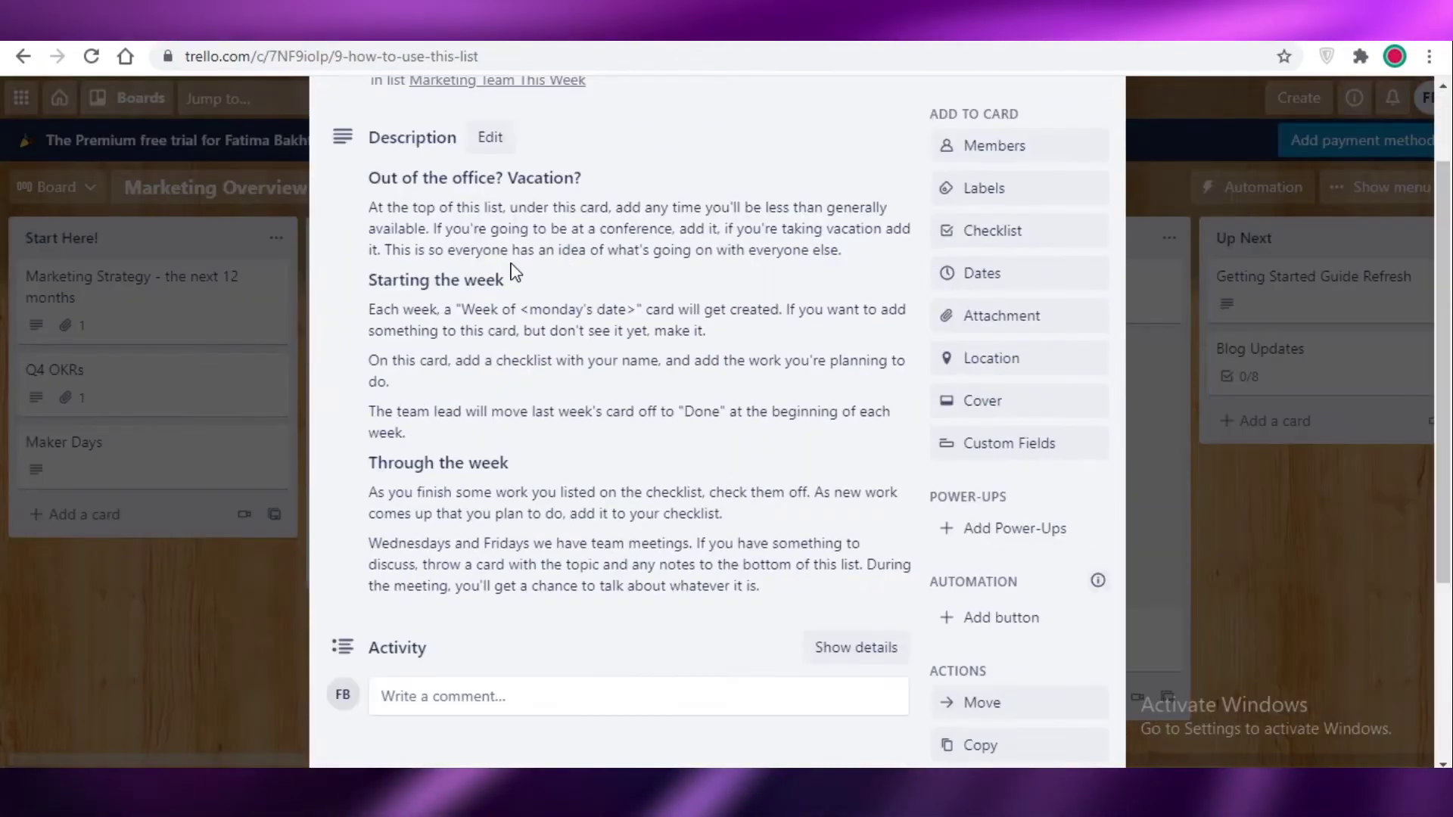
{"action": "scroll", "coordinate": [697, 356], "scroll_direction": "up", "scroll_amount": 5}
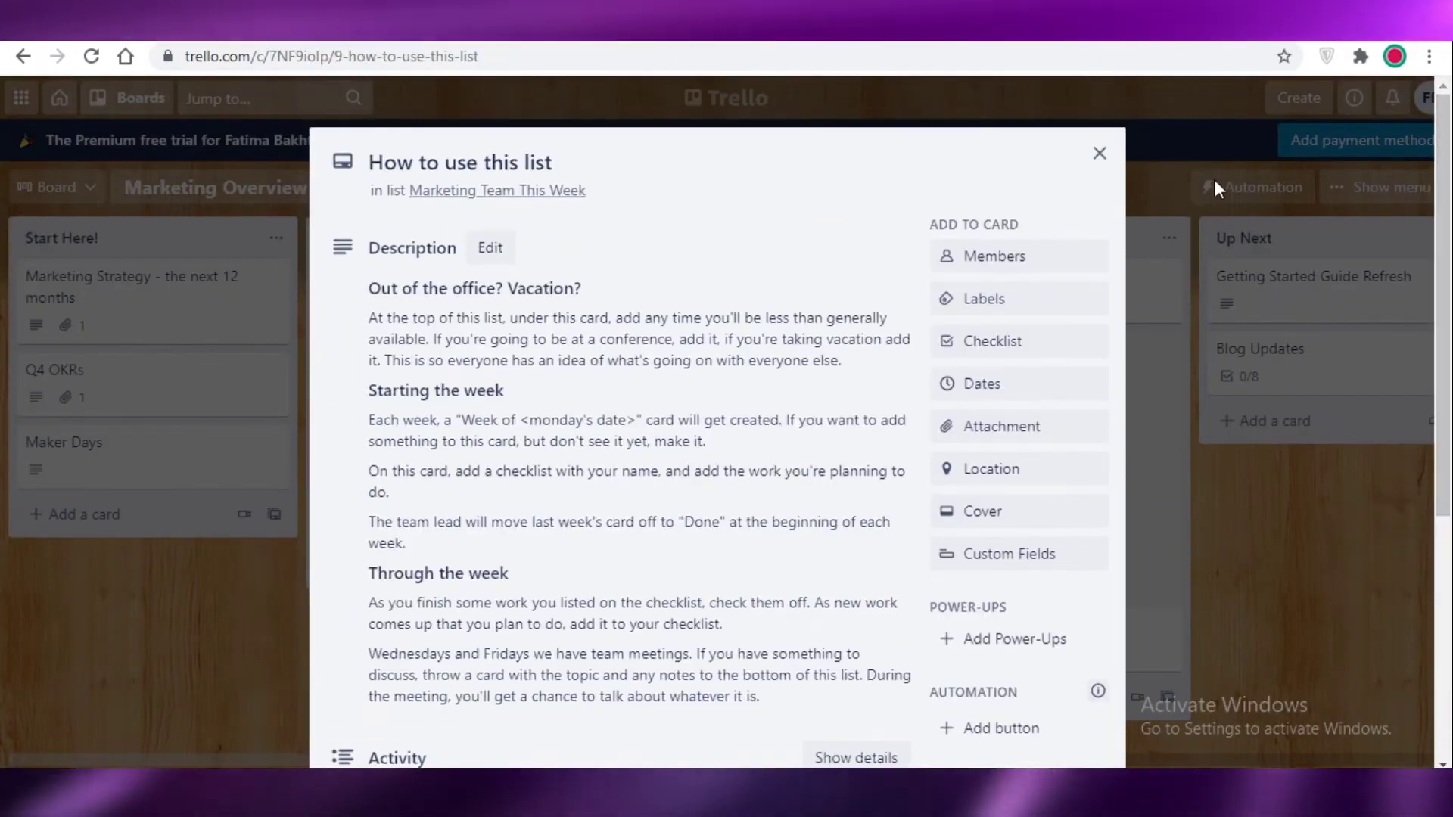
{"action": "left_click", "coordinate": [1100, 153]}
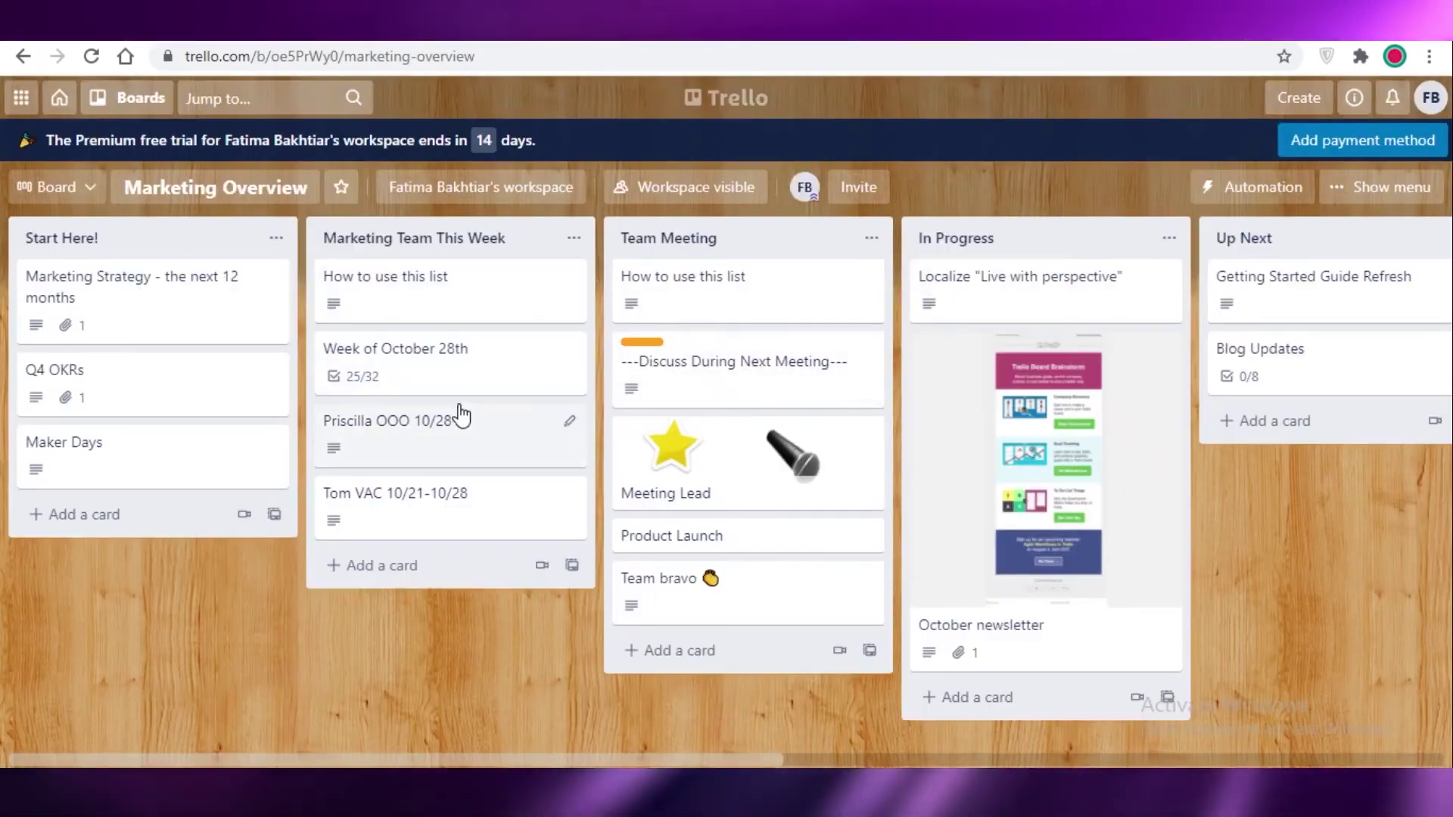
Move the October newsletter card from In Progress through Done and IN REVIEW to the APPROVED list.
{"action": "mouse_move", "coordinate": [433, 426]}
{"action": "left_mouse_down"}
{"action": "mouse_move", "coordinate": [595, 377]}
{"action": "mouse_move", "coordinate": [1058, 324]}
{"action": "mouse_move", "coordinate": [470, 393]}
{"action": "mouse_move", "coordinate": [454, 415]}
{"action": "left_mouse_up"}
{"action": "scroll", "coordinate": [957, 702], "scroll_direction": "right", "scroll_amount": 10}
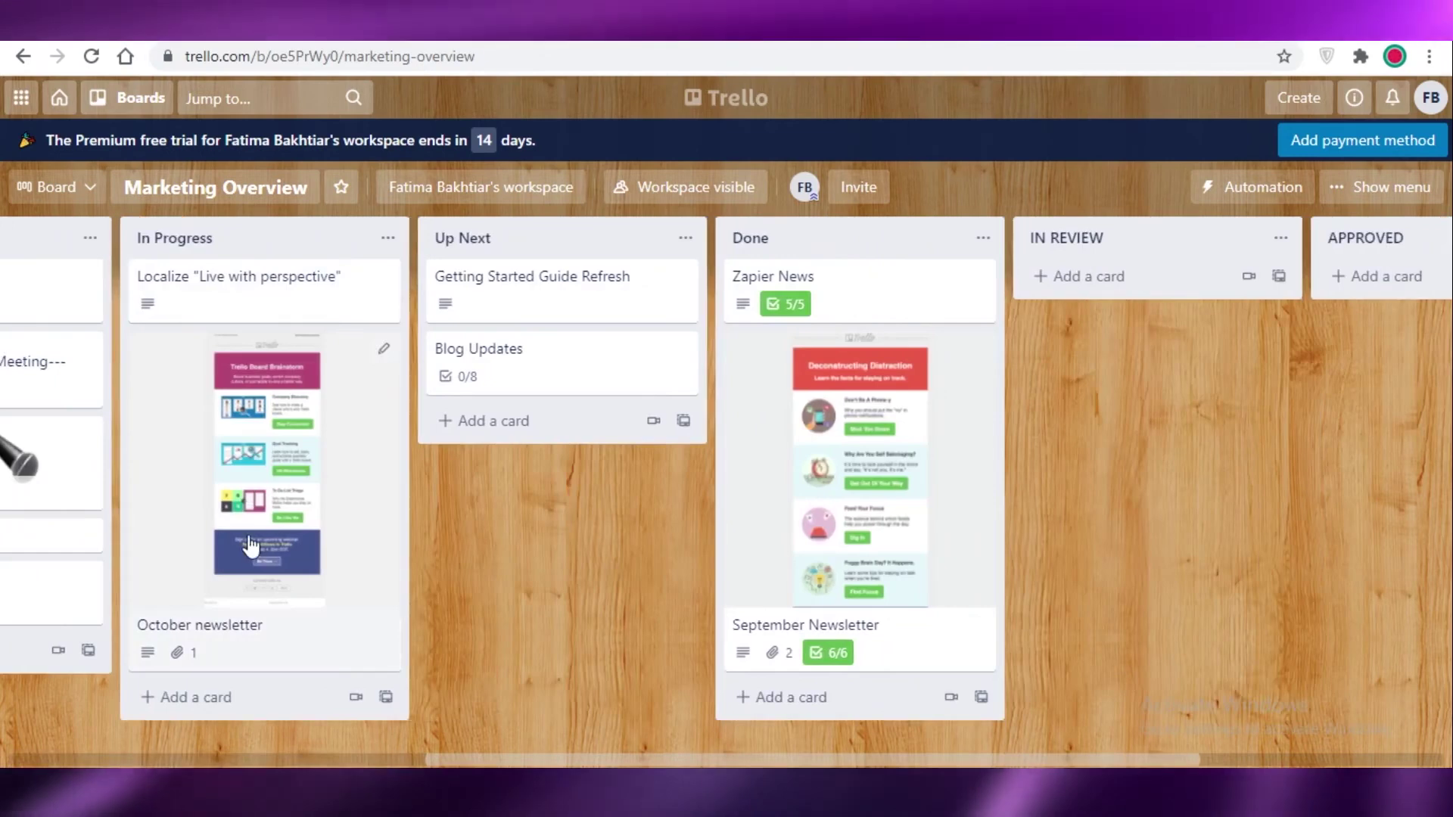
{"action": "left_click_drag", "start_coordinate": [278, 500], "coordinate": [840, 369]}
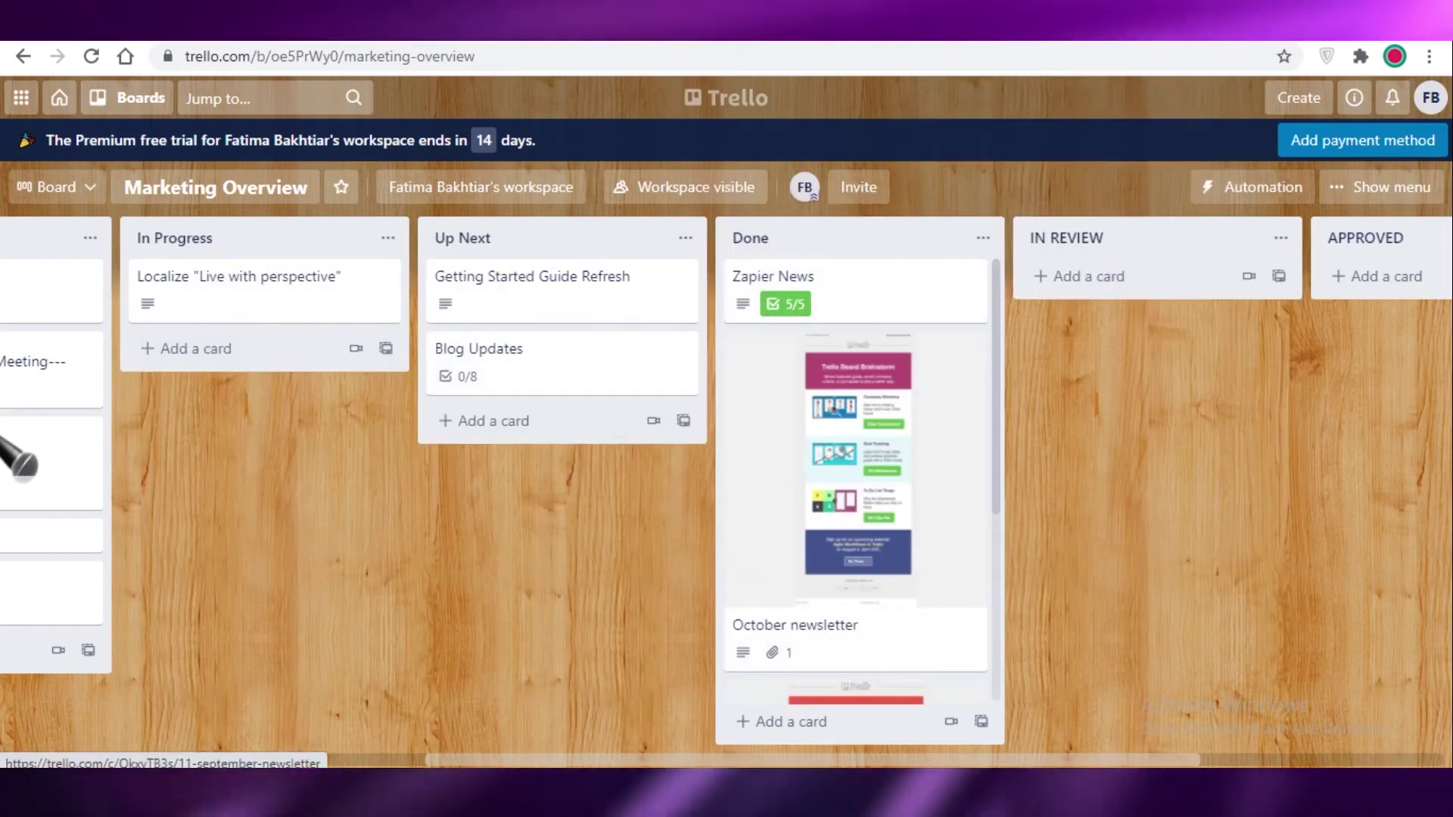
{"action": "left_click_drag", "start_coordinate": [754, 759], "coordinate": [893, 749]}
{"action": "left_click_drag", "start_coordinate": [536, 447], "coordinate": [860, 233]}
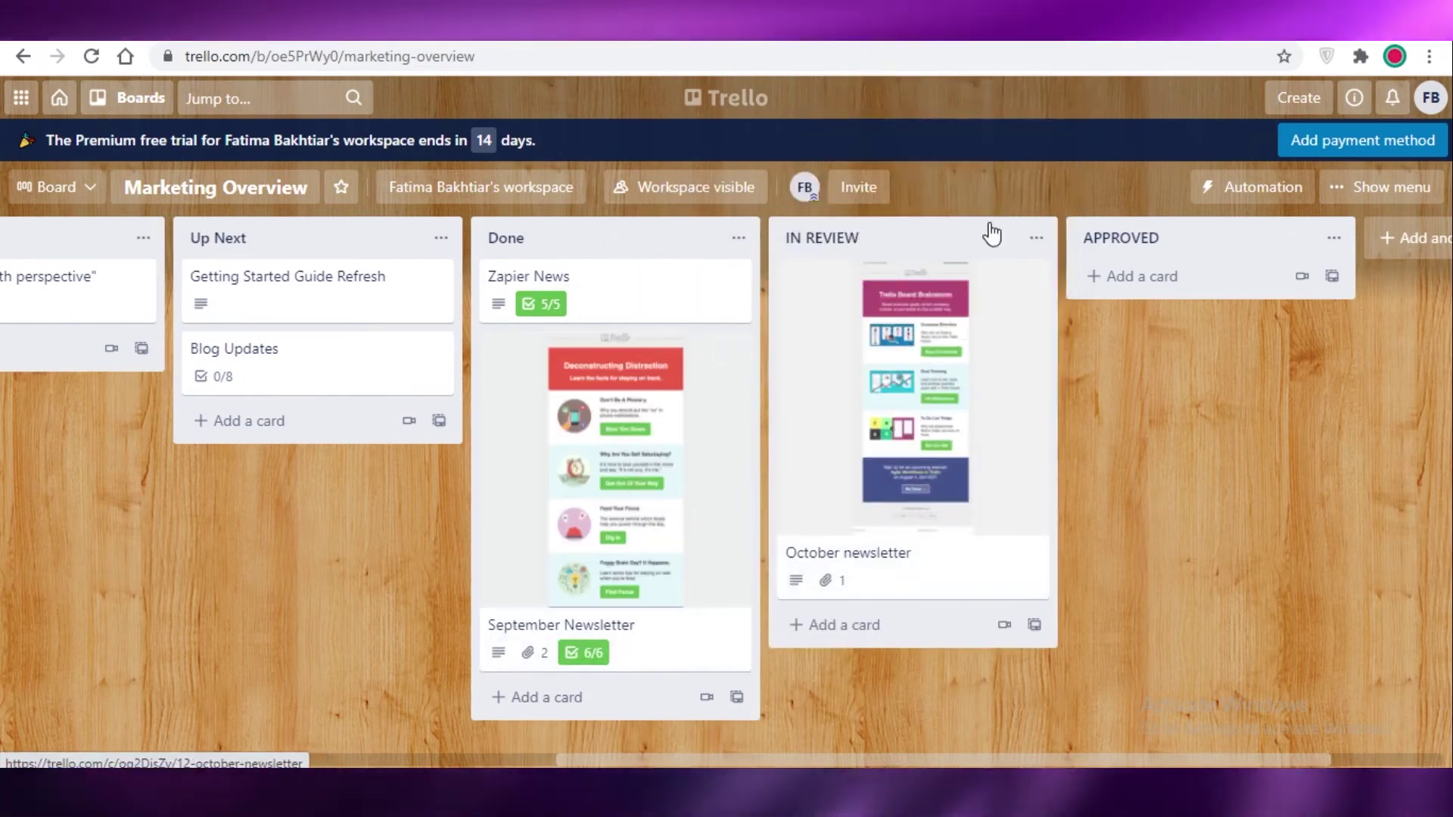
{"action": "left_click_drag", "start_coordinate": [887, 415], "coordinate": [1071, 276]}
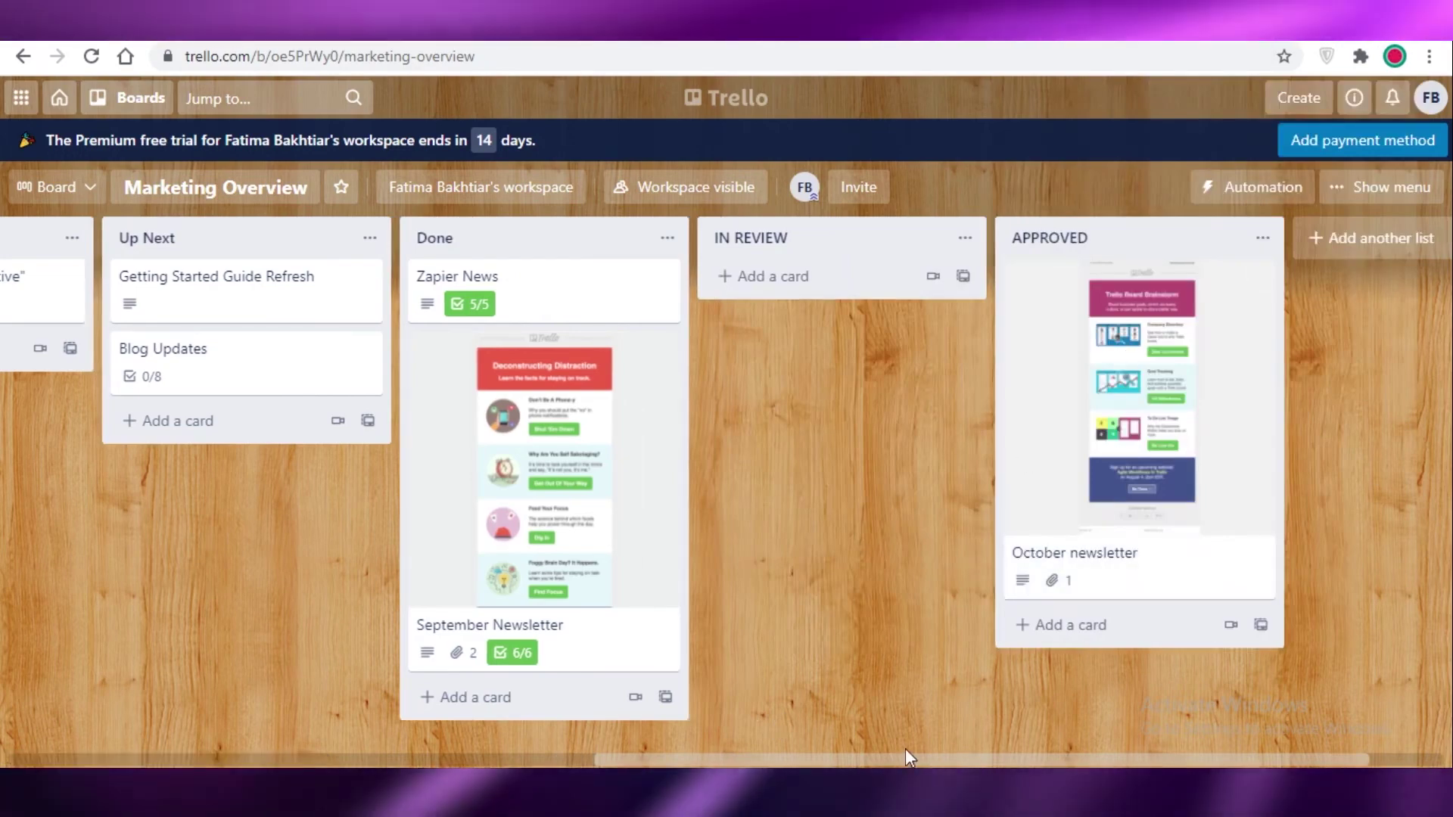
Look across the board's lists, return to the home page and open the account's profile and visibility page.
{"action": "scroll", "coordinate": [913, 764], "scroll_direction": "left", "scroll_amount": 10}
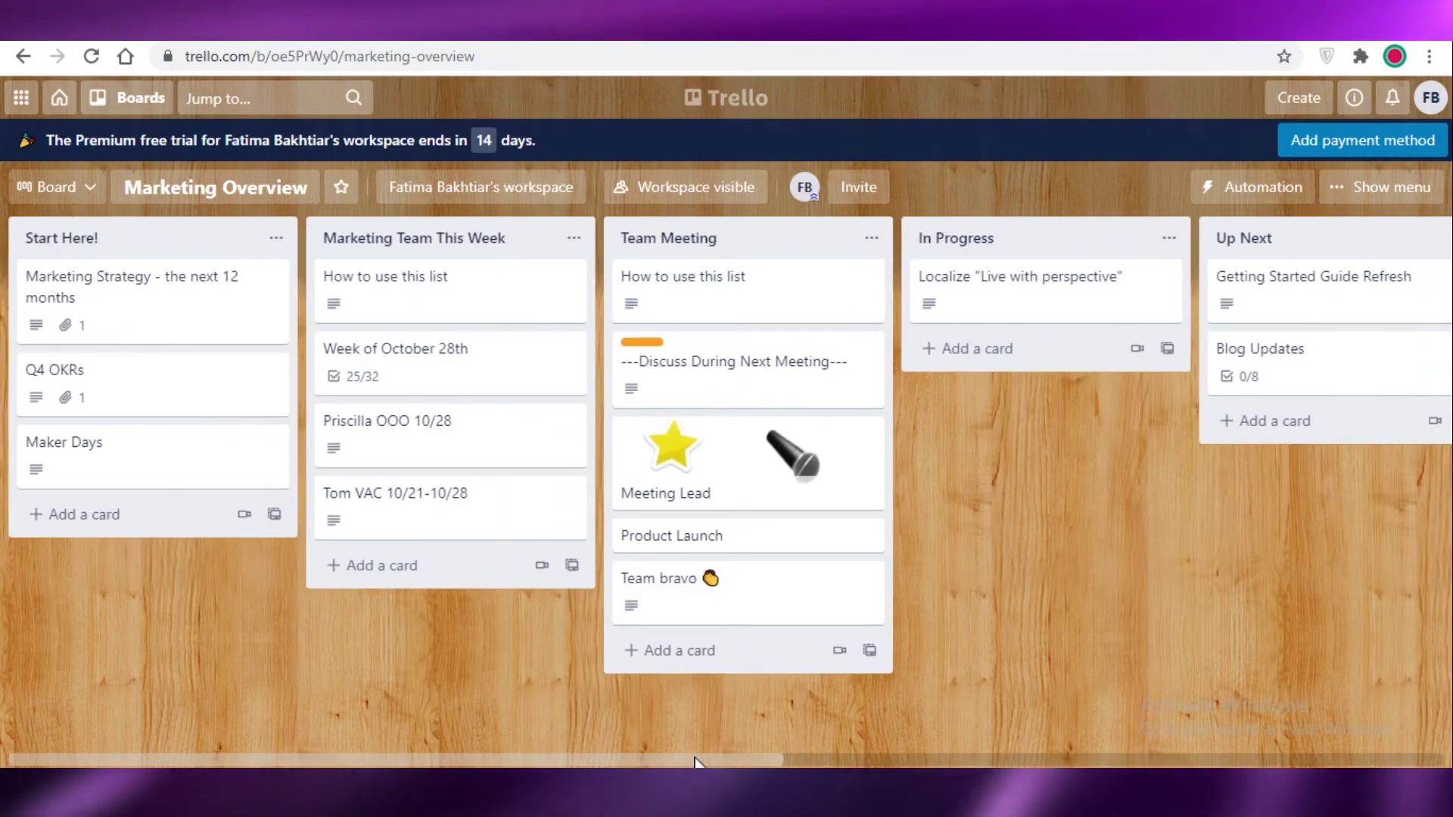
{"action": "scroll", "coordinate": [842, 738], "scroll_direction": "right", "scroll_amount": 2}
{"action": "scroll", "coordinate": [843, 738], "scroll_direction": "right", "scroll_amount": 10}
{"action": "key", "text": "alt+Left"}
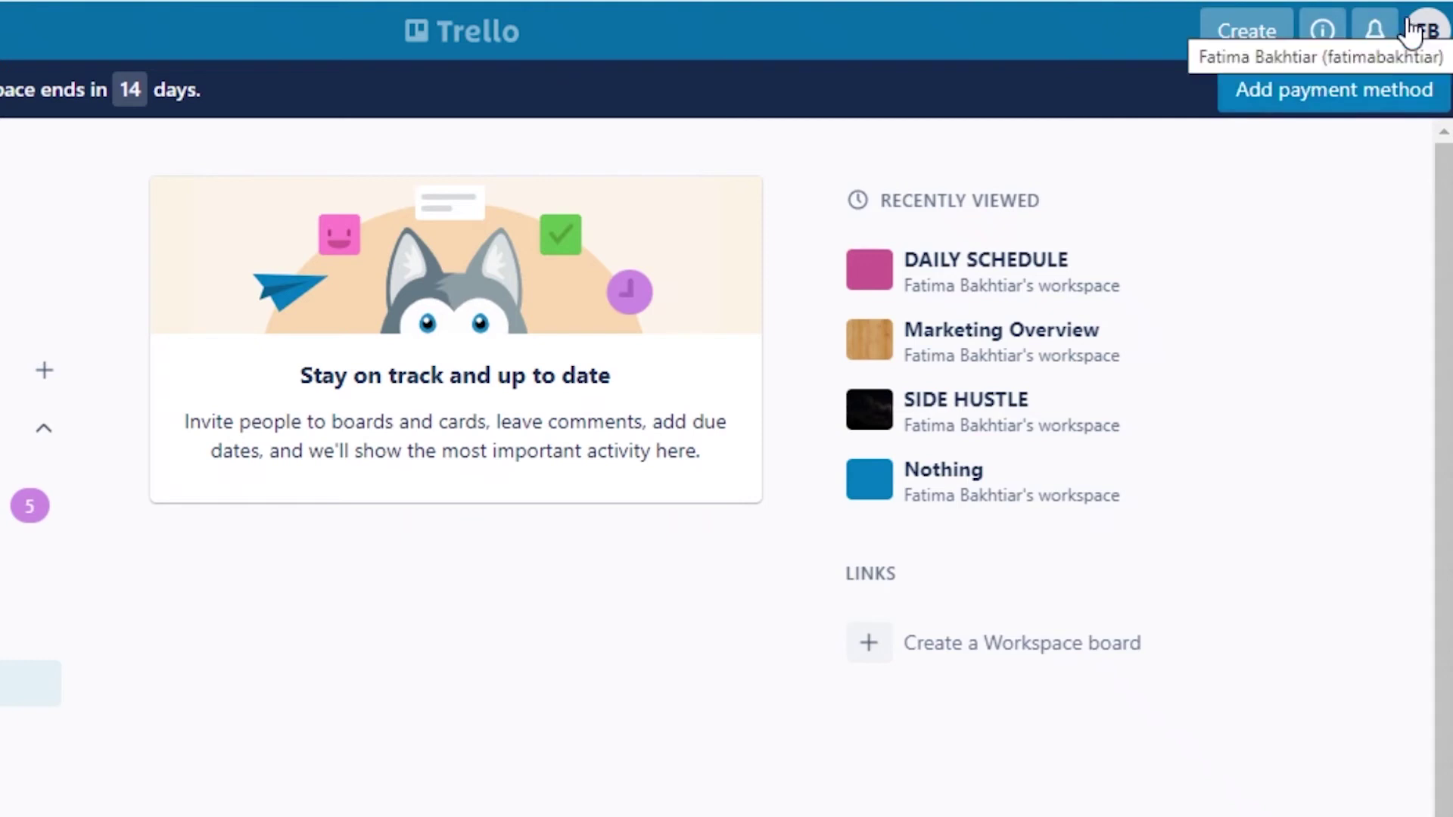
{"action": "left_click", "coordinate": [1428, 34]}
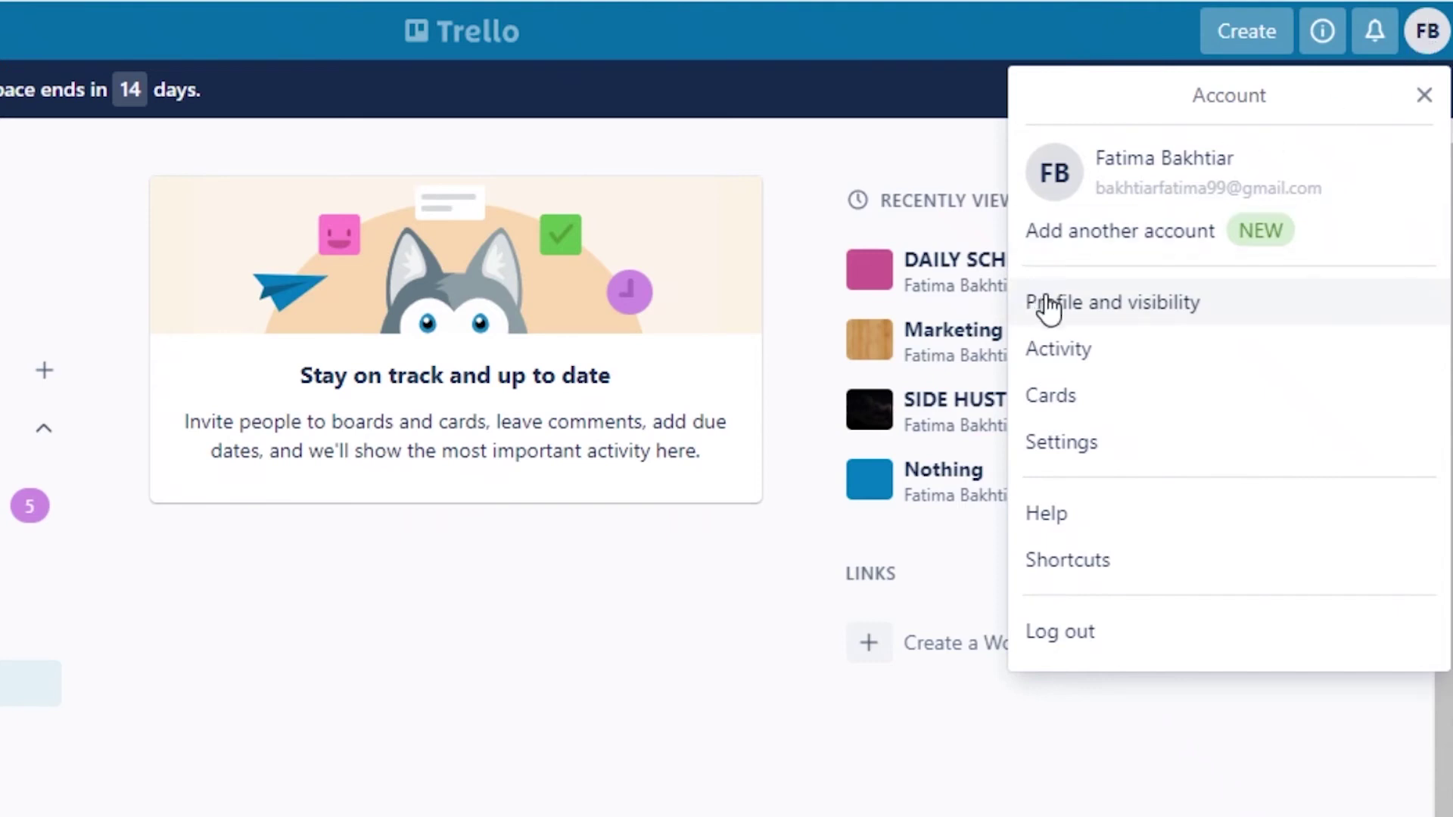
{"action": "left_click", "coordinate": [1049, 307]}
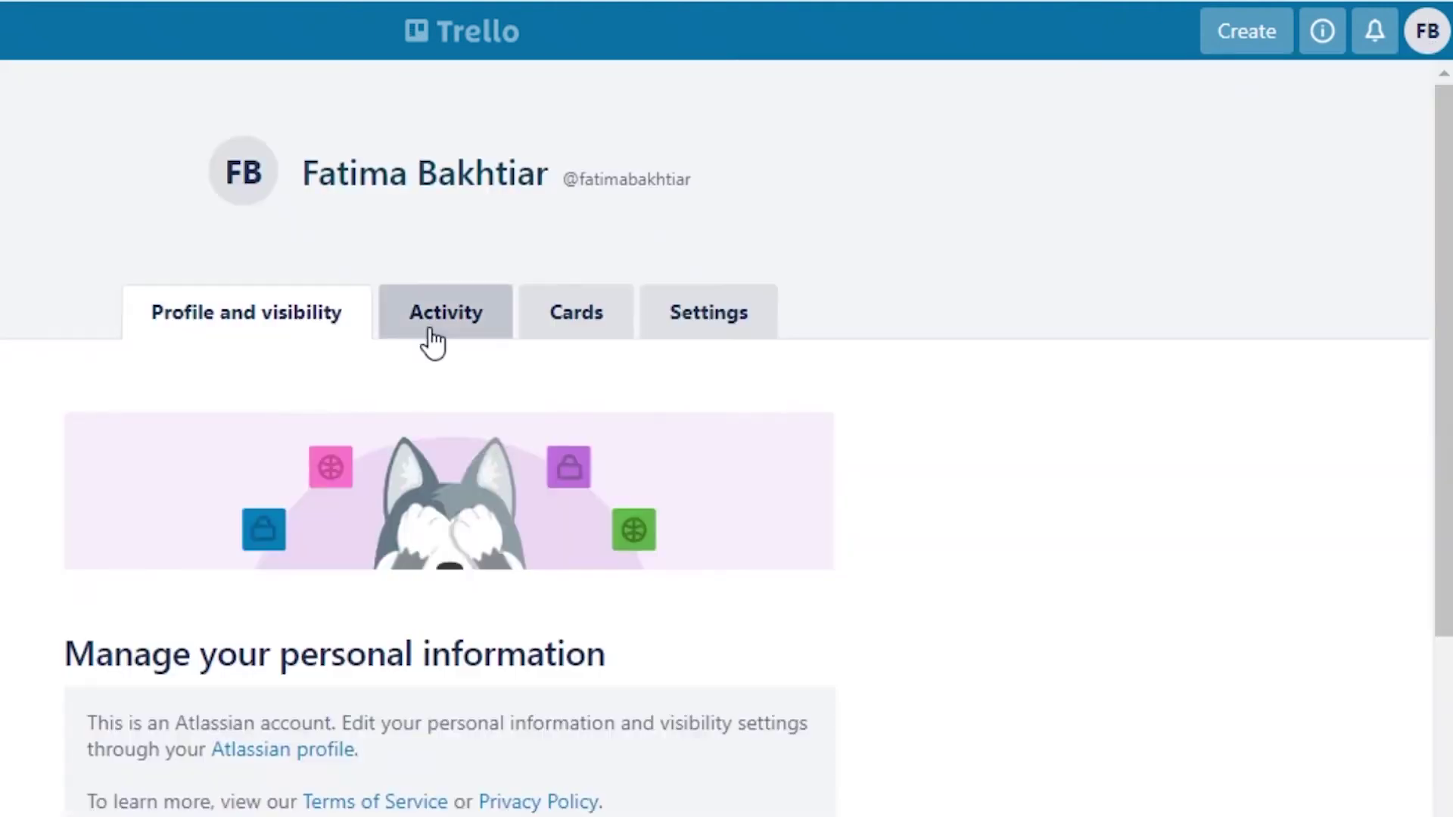
Review the account's activity history, including the recent card moves on the Marketing Overview board.
{"action": "left_click", "coordinate": [430, 326]}
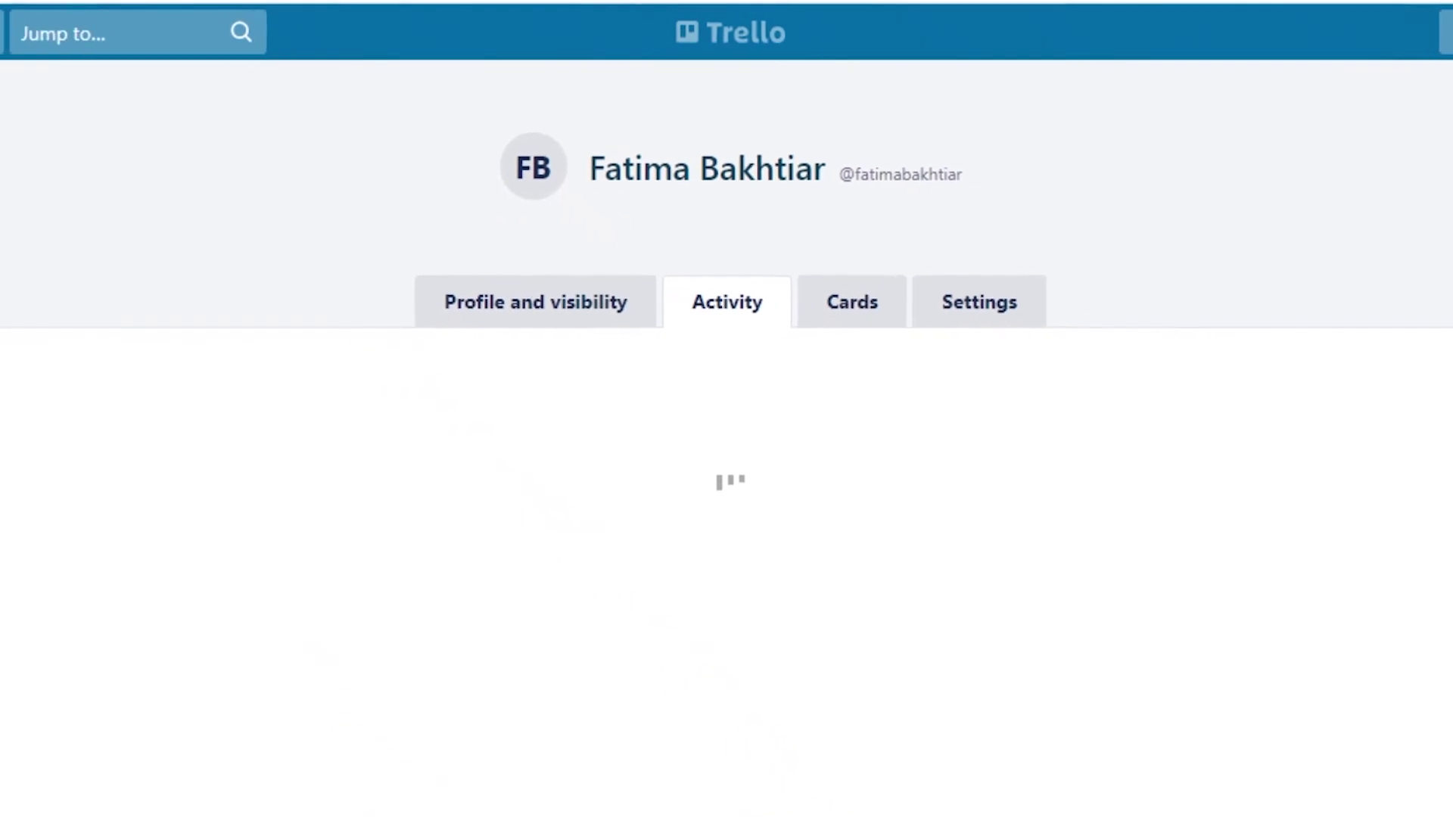
{"action": "scroll", "coordinate": [587, 451], "scroll_direction": "down", "scroll_amount": 1}
{"action": "scroll", "coordinate": [570, 324], "scroll_direction": "down", "scroll_amount": 6}
{"action": "scroll", "coordinate": [246, 314], "scroll_direction": "up", "scroll_amount": 5}
{"action": "scroll", "coordinate": [503, 280], "scroll_direction": "down", "scroll_amount": 2}
{"action": "scroll", "coordinate": [415, 444], "scroll_direction": "up", "scroll_amount": 4}
{"action": "scroll", "coordinate": [885, 458], "scroll_direction": "down", "scroll_amount": 4}
{"action": "scroll", "coordinate": [757, 335], "scroll_direction": "up", "scroll_amount": 5}
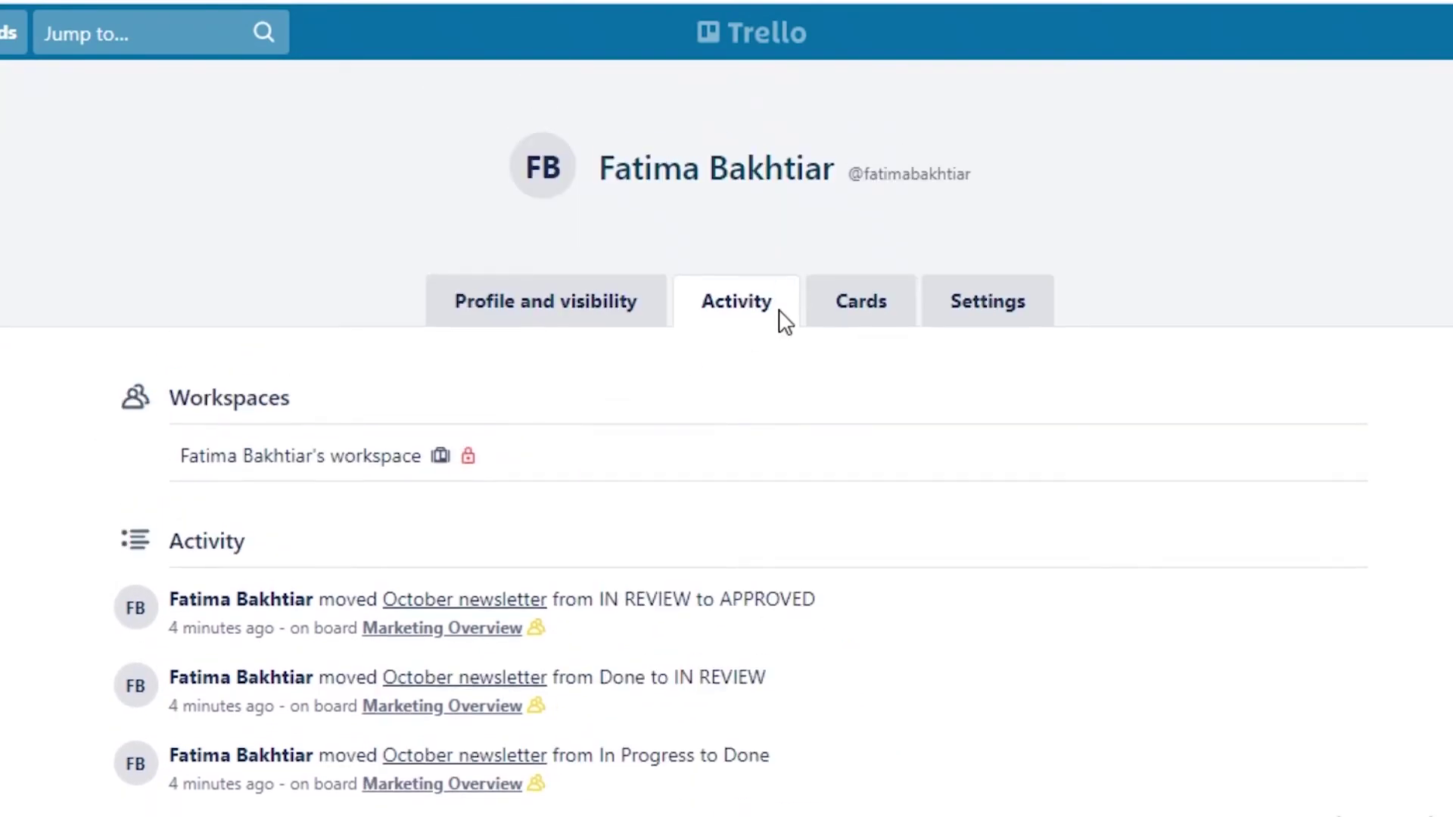
Check the account's cards overview and look through the notification, suggestion, marketing email, accessibility and session settings.
{"action": "left_click", "coordinate": [852, 308]}
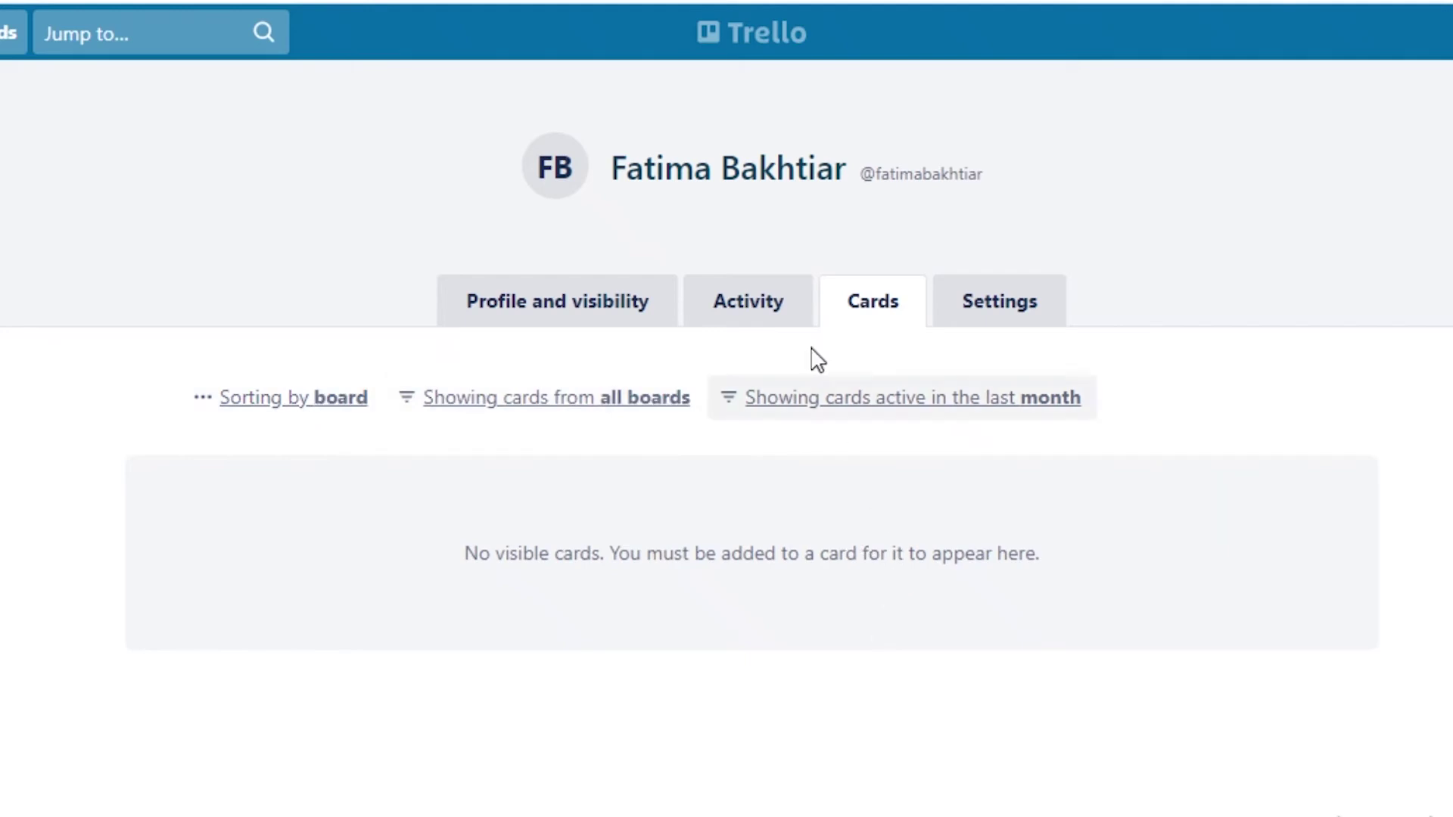
{"action": "left_click", "coordinate": [993, 326]}
{"action": "scroll", "coordinate": [808, 584], "scroll_direction": "down", "scroll_amount": 7}
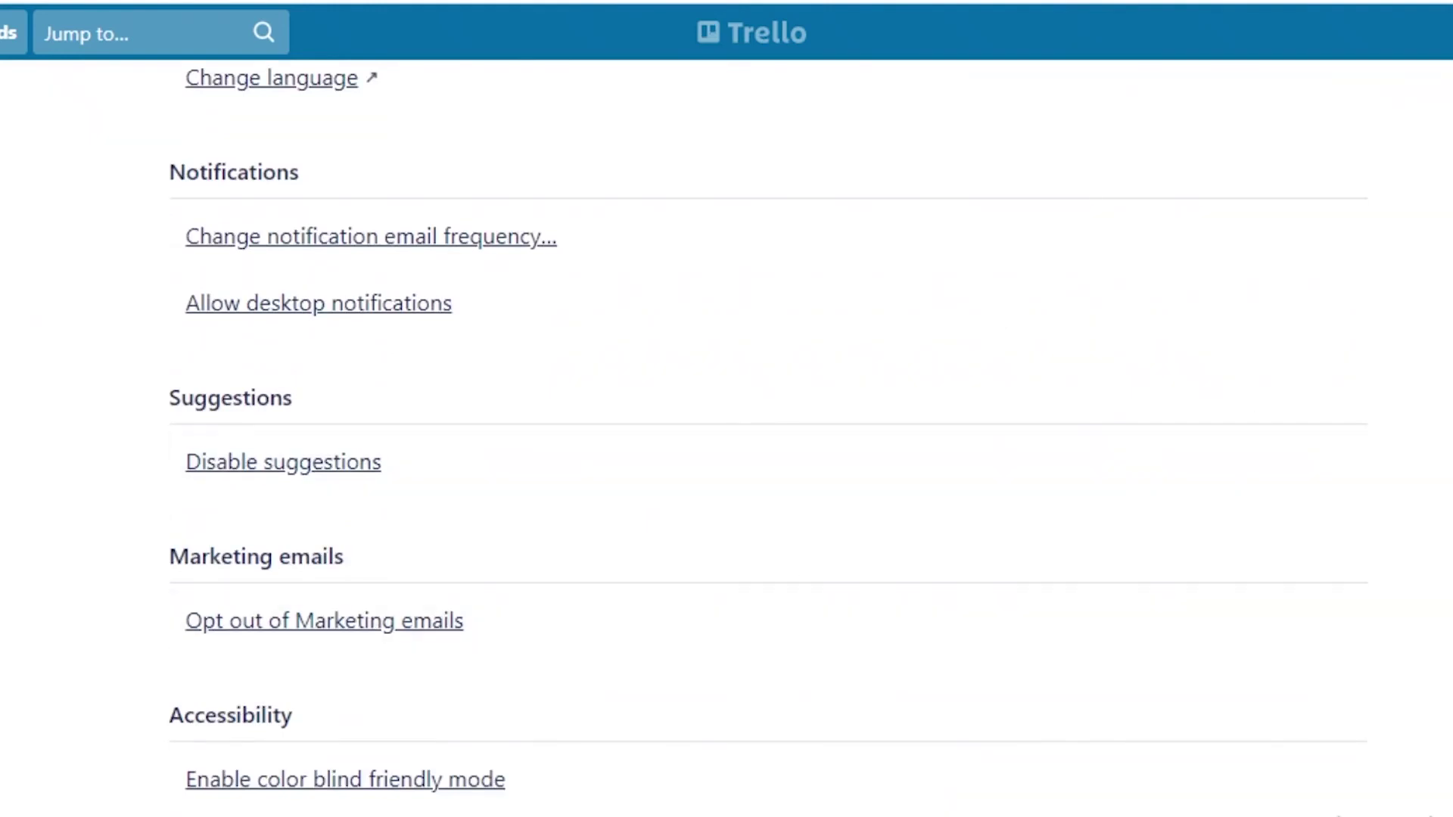
{"action": "scroll", "coordinate": [726, 439], "scroll_direction": "down", "scroll_amount": 2}
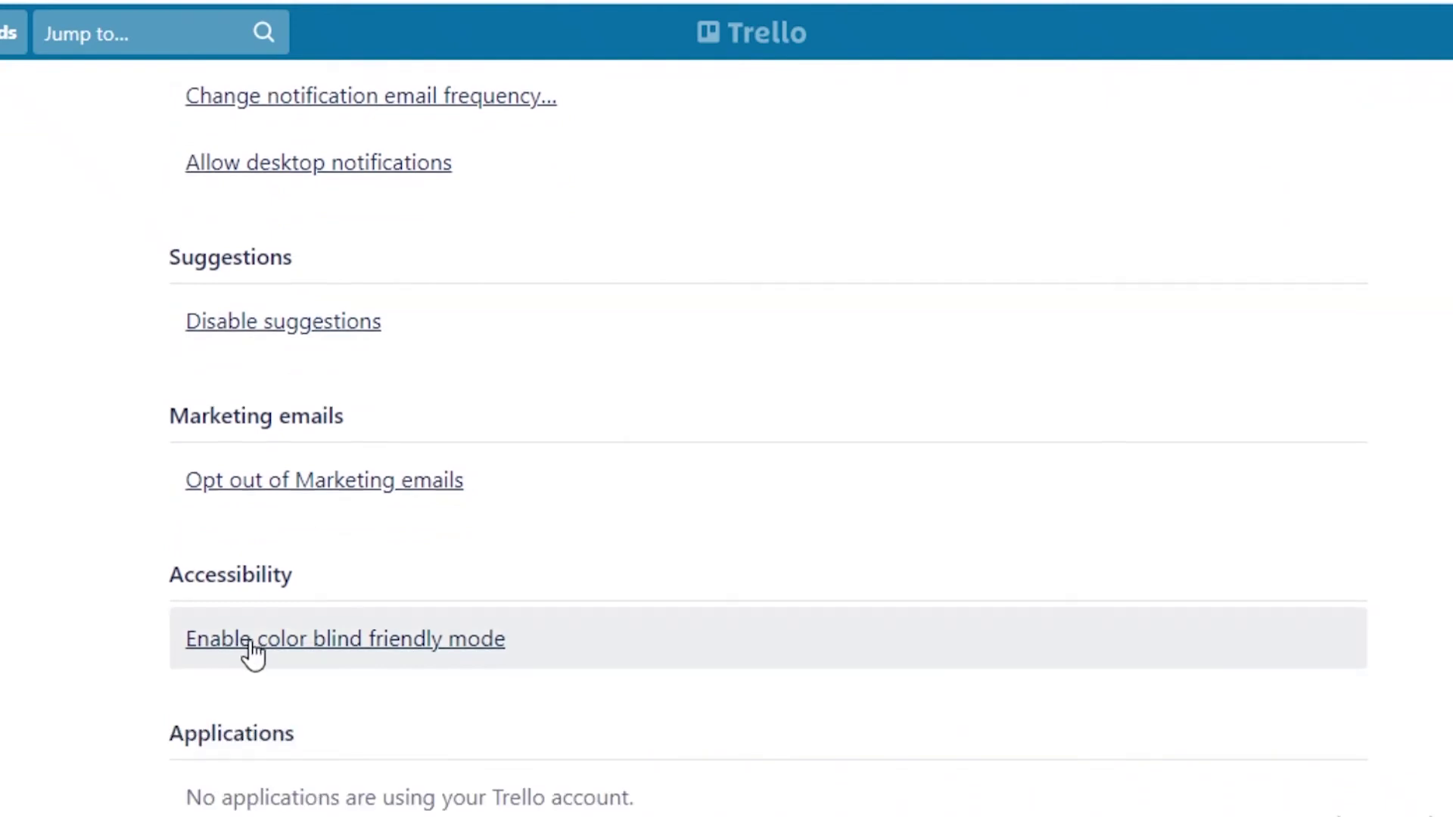
{"action": "scroll", "coordinate": [379, 474], "scroll_direction": "down", "scroll_amount": 2}
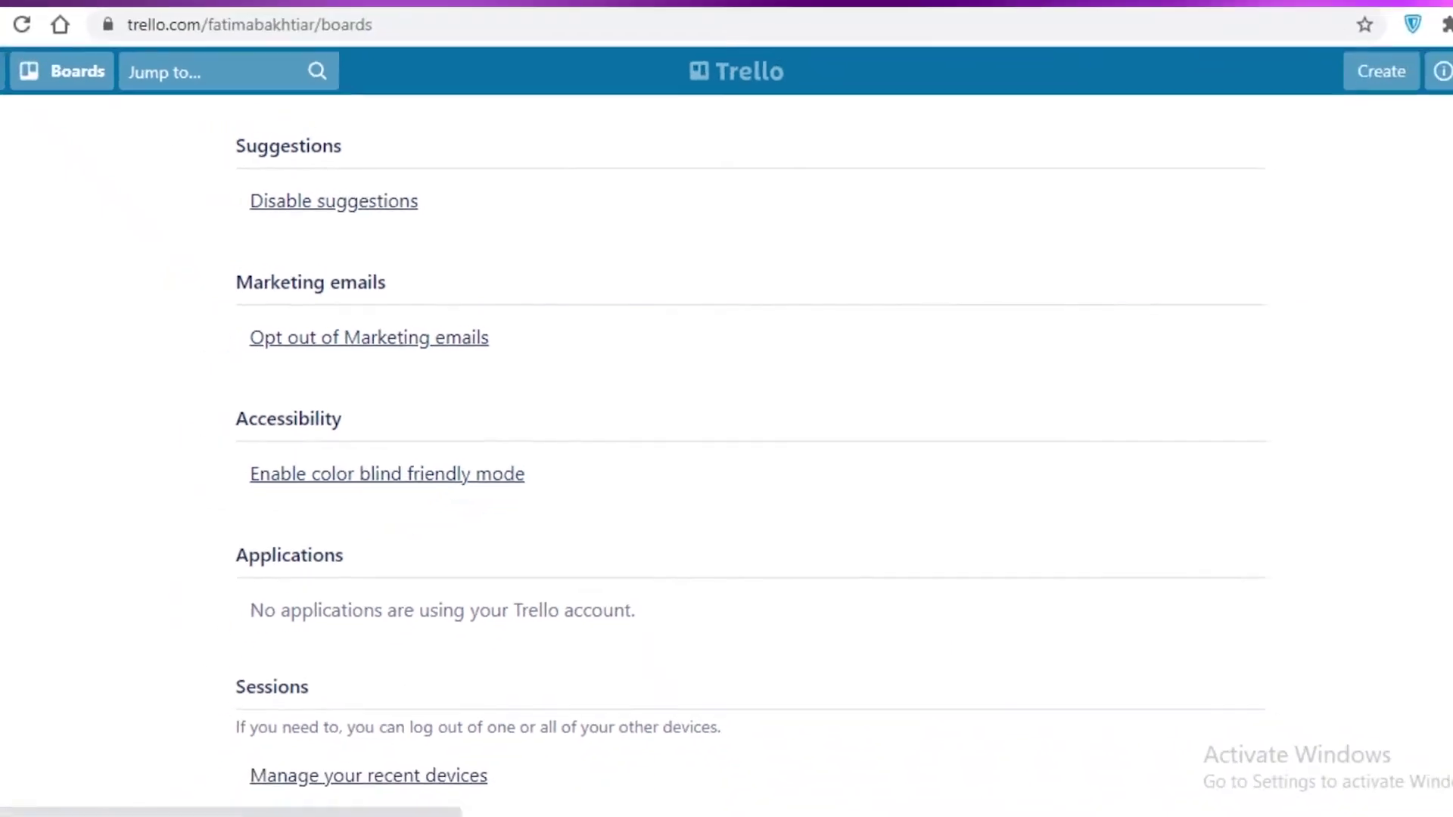
Open the DAILY SCHEDULE board from the boards overview and bring up its sticker collection.
{"action": "left_click", "coordinate": [57, 100]}
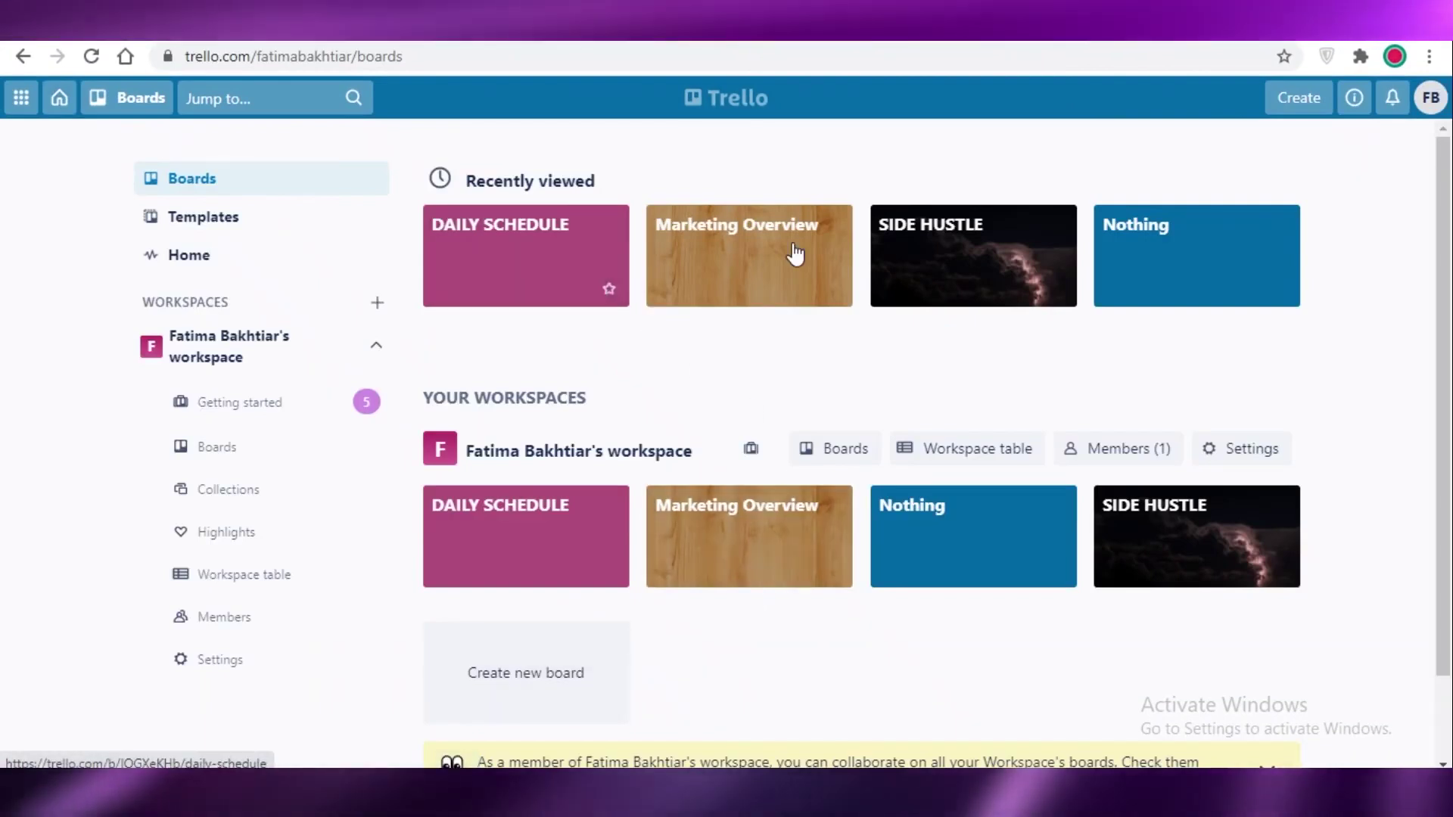
{"action": "left_click", "coordinate": [522, 261]}
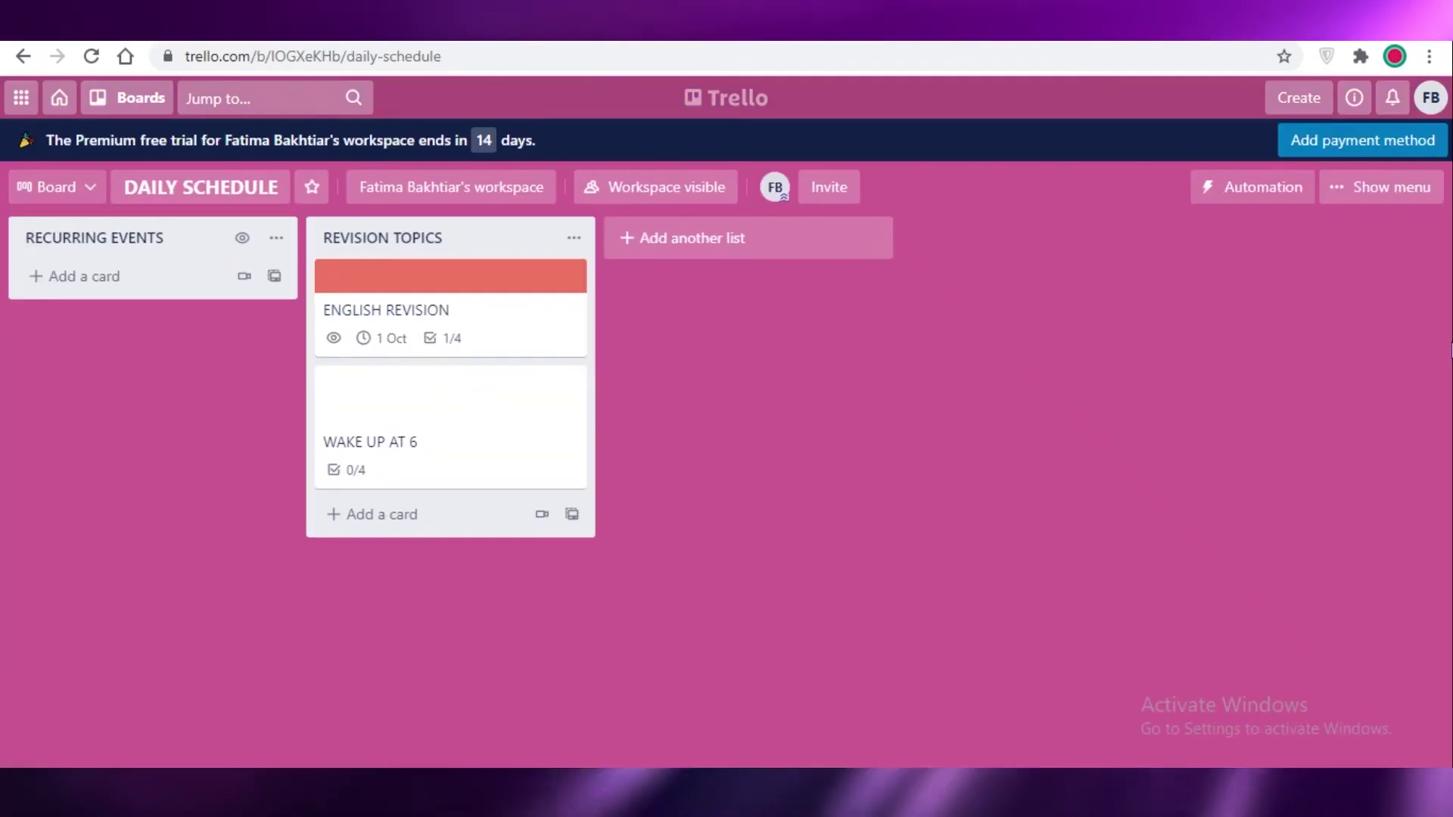
{"action": "left_click", "coordinate": [1366, 195]}
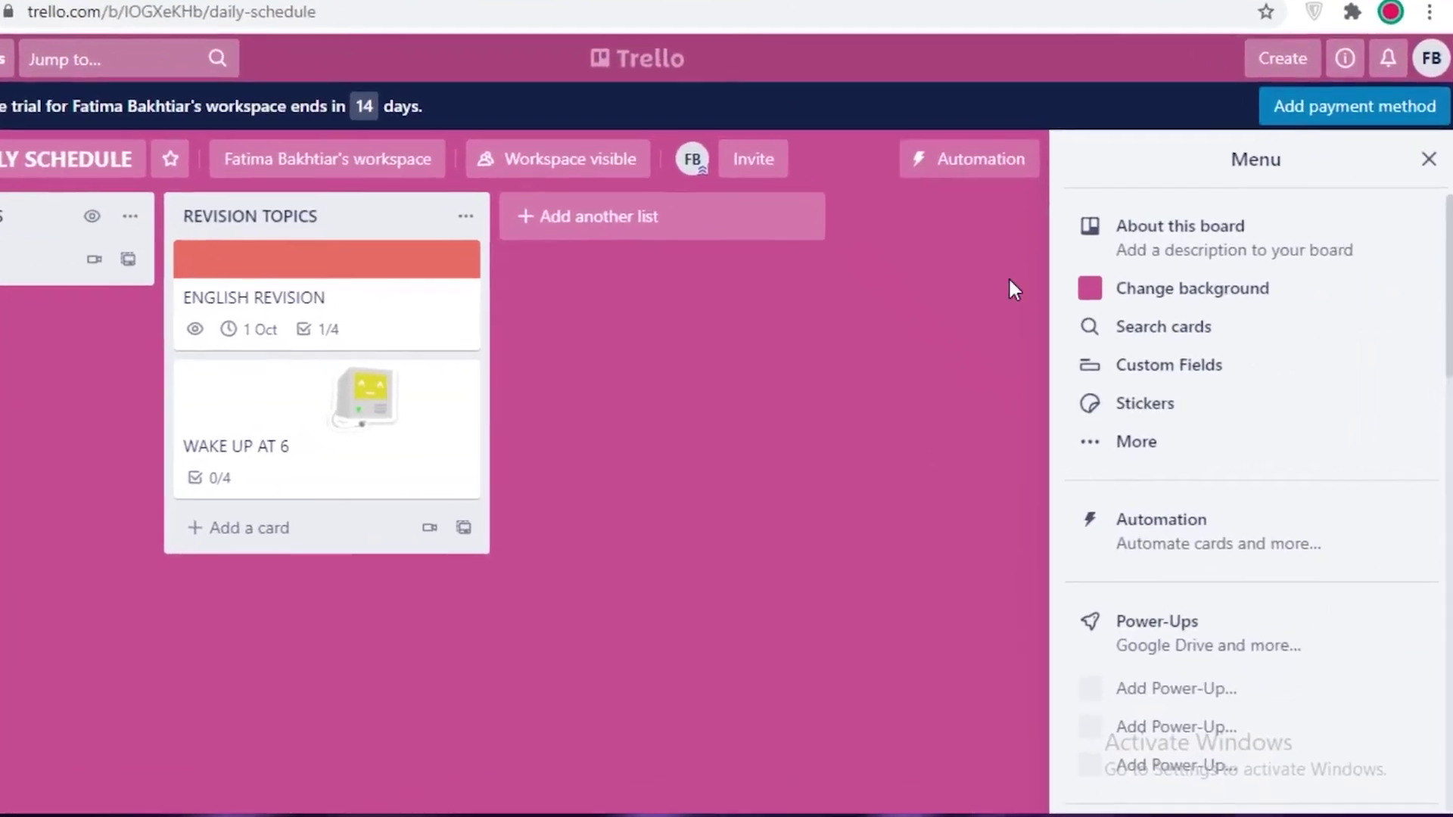
{"action": "left_click", "coordinate": [1430, 186]}
{"action": "left_click", "coordinate": [1340, 155]}
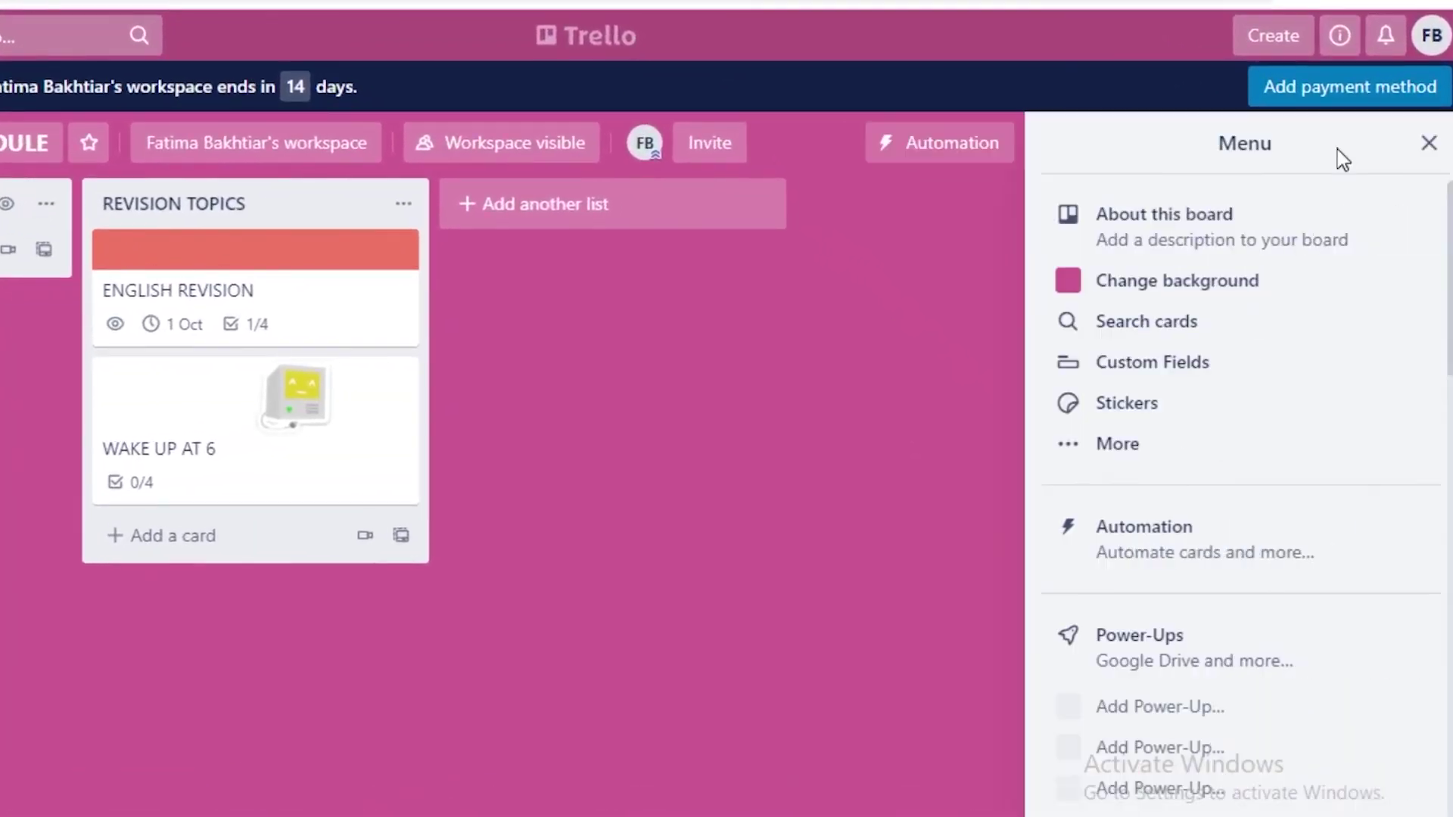
{"action": "left_click", "coordinate": [1103, 426]}
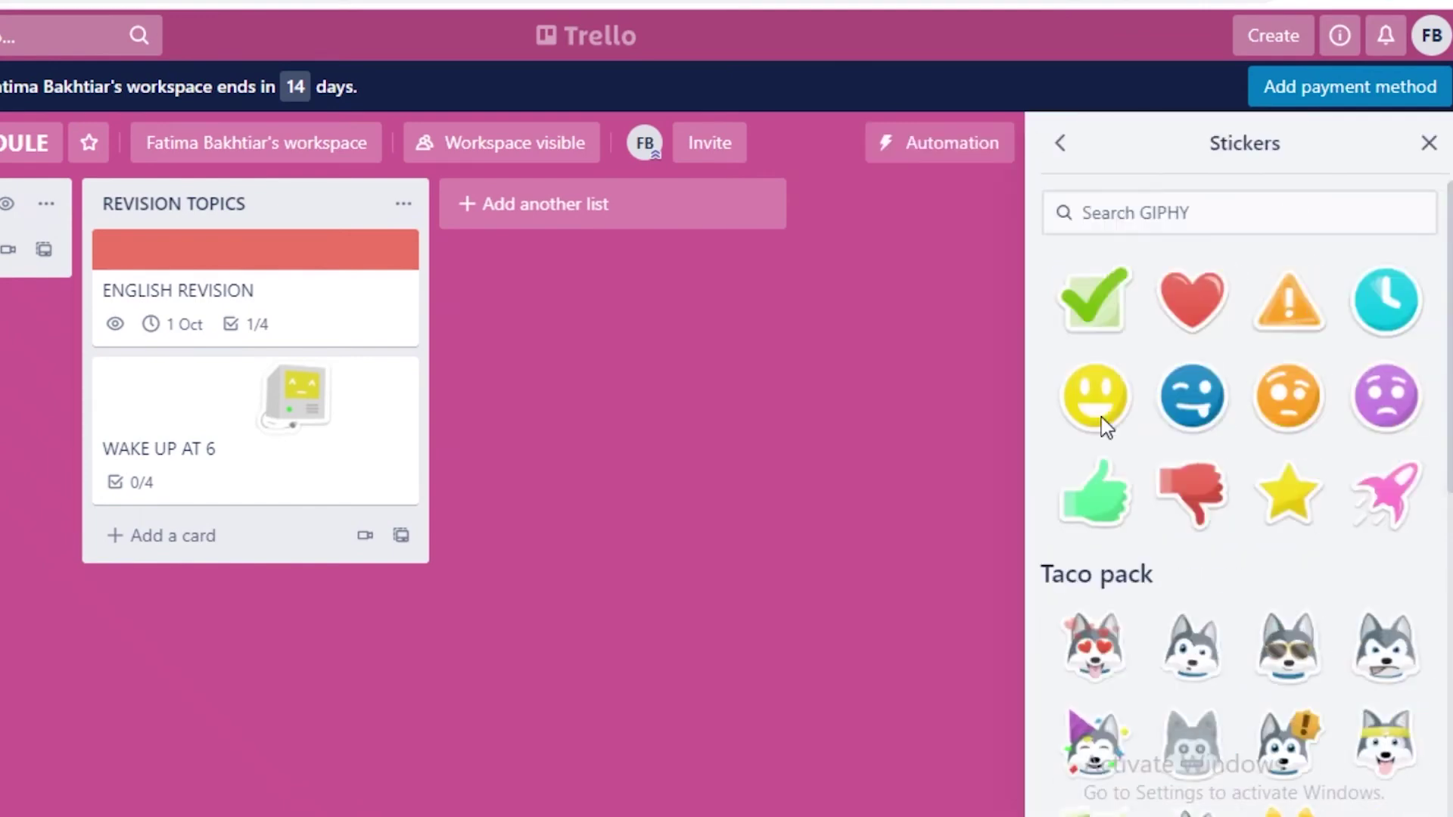
Add three heart stickers and a clock sticker to the ENGLISH REVISION card, close the sticker collection and return to the boards overview.
{"action": "scroll", "coordinate": [1275, 473], "scroll_direction": "down", "scroll_amount": 10}
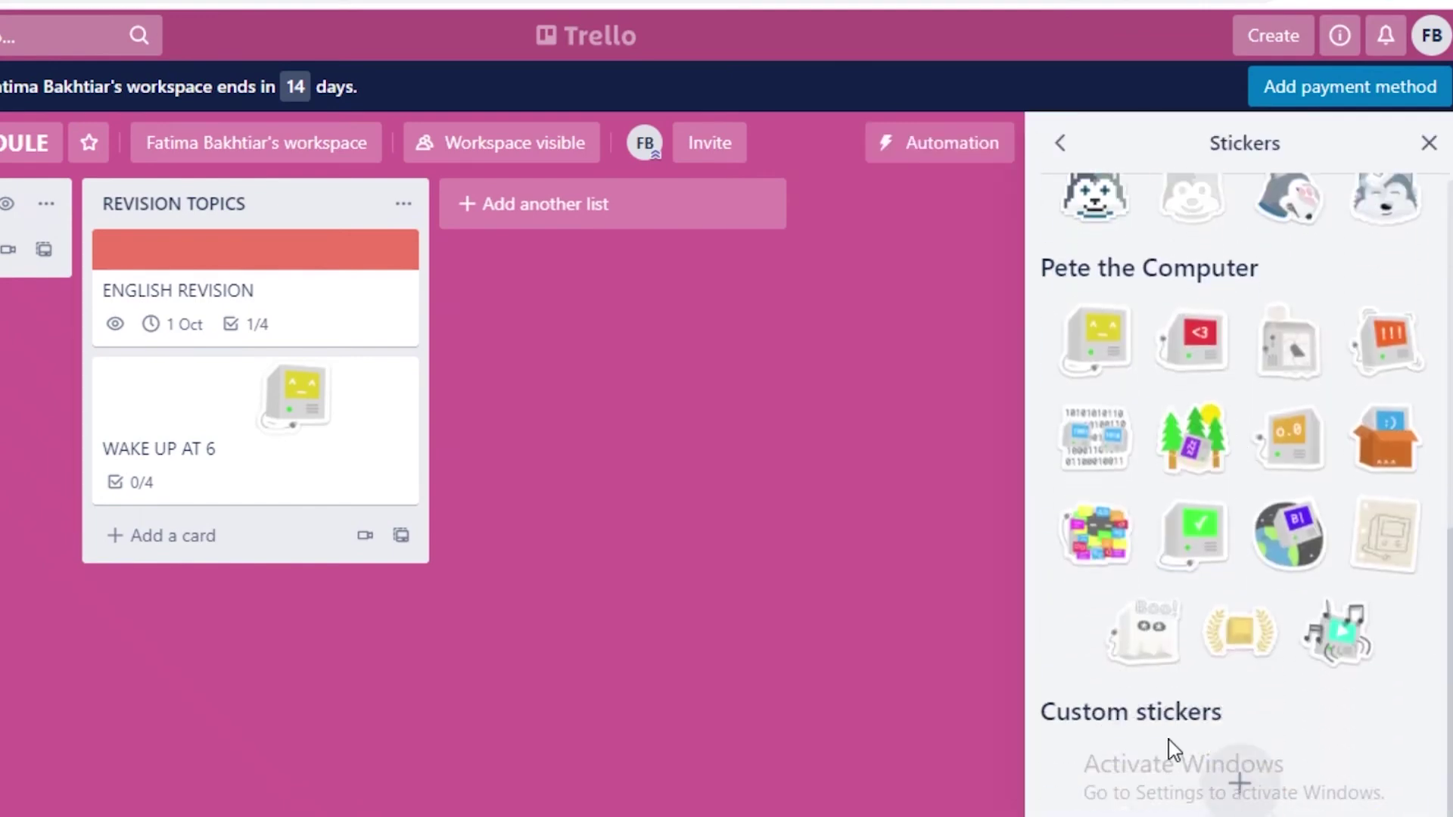
{"action": "scroll", "coordinate": [1173, 749], "scroll_direction": "up", "scroll_amount": 10}
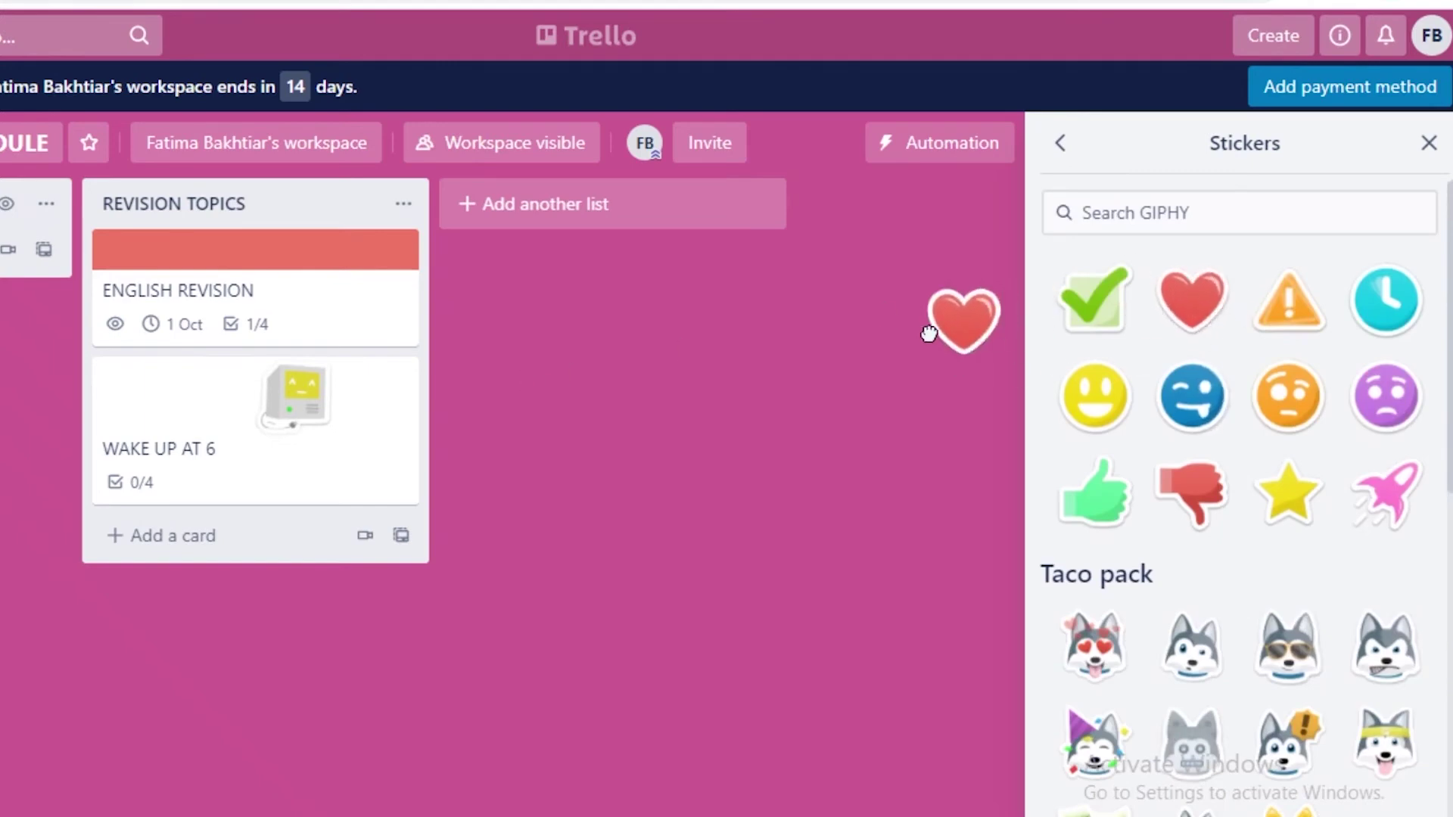
{"action": "left_click_drag", "start_coordinate": [557, 331], "coordinate": [290, 262]}
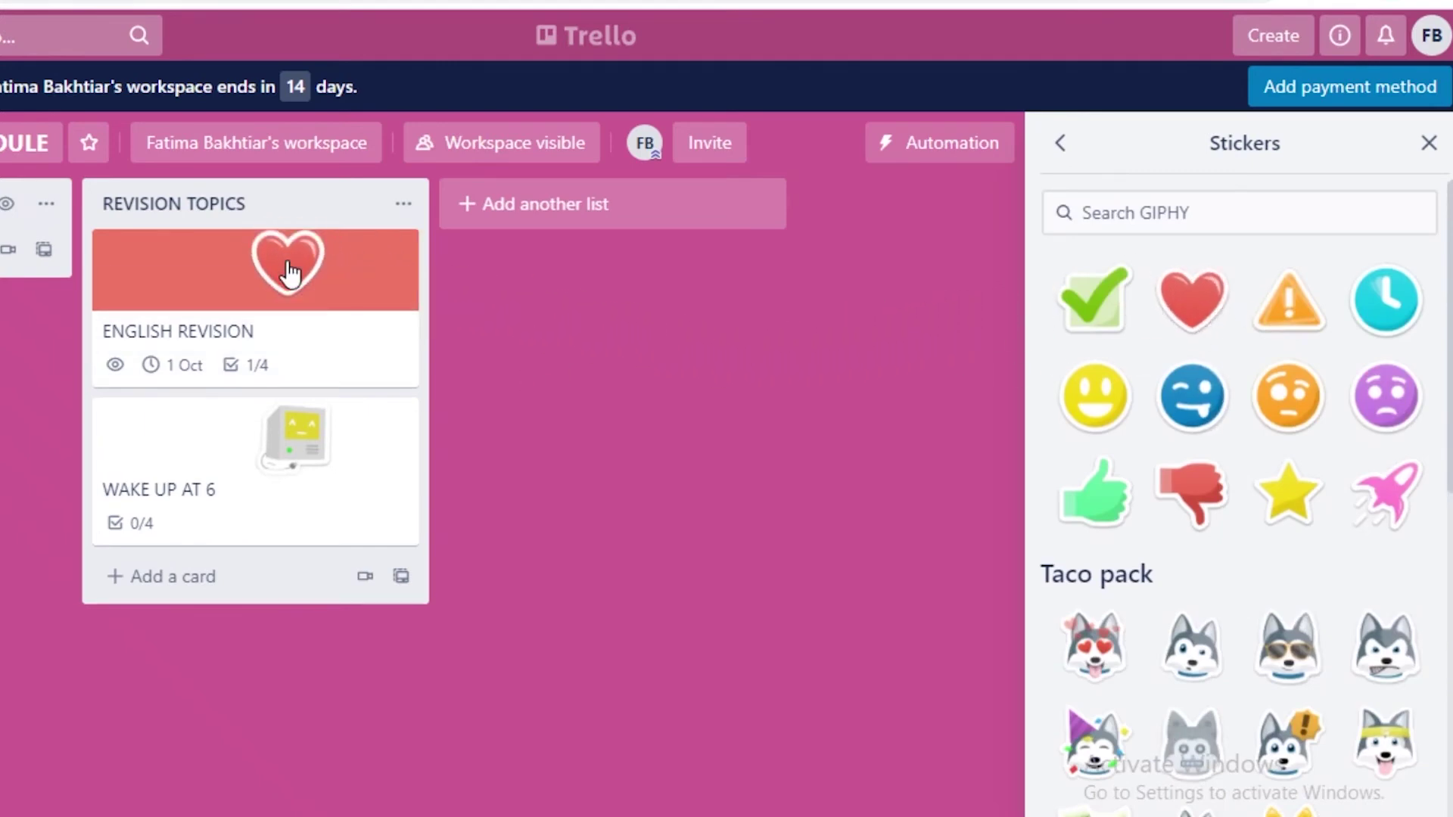
{"action": "left_click_drag", "start_coordinate": [325, 321], "coordinate": [167, 269]}
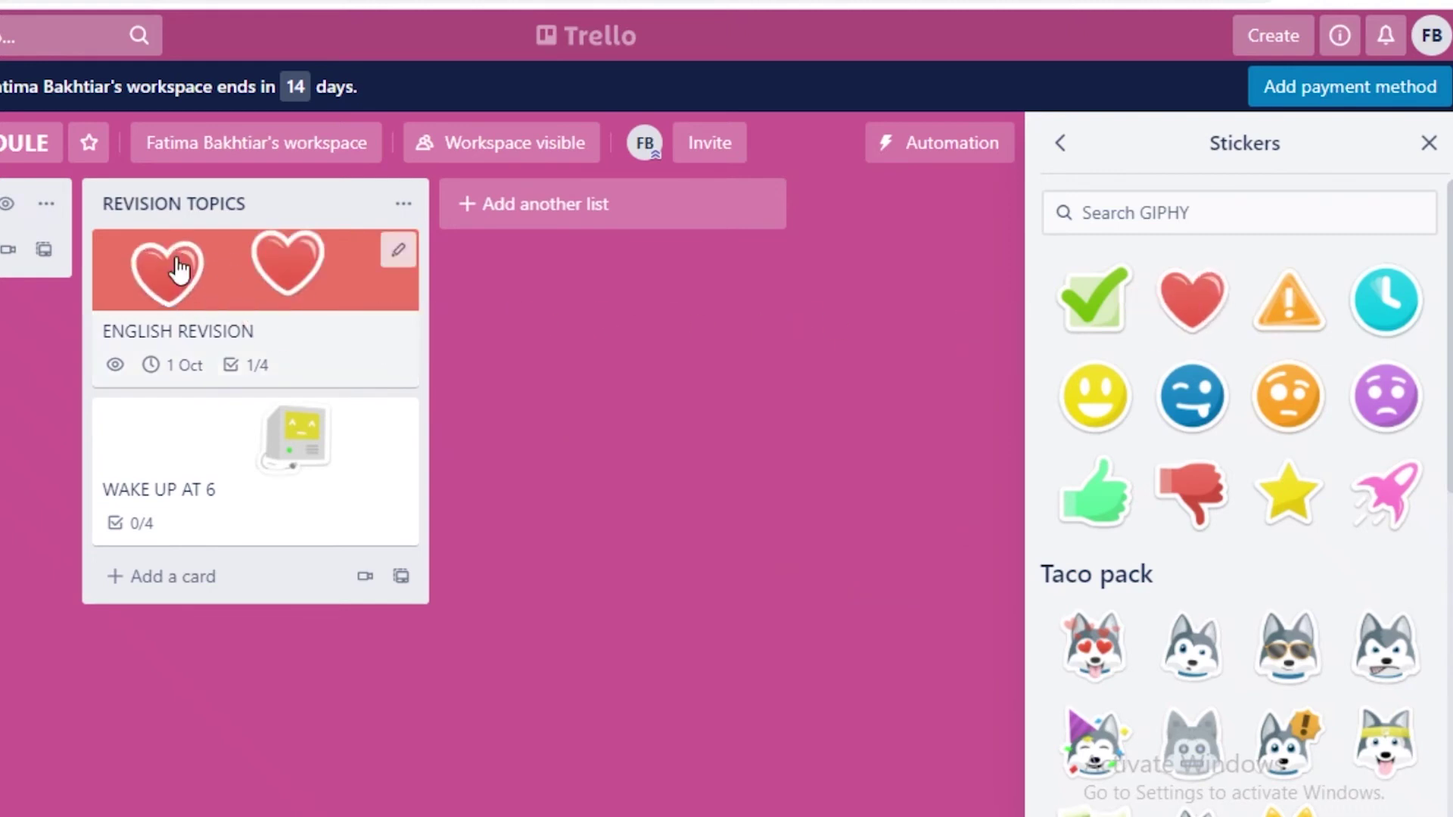
{"action": "left_click_drag", "start_coordinate": [558, 346], "coordinate": [219, 261]}
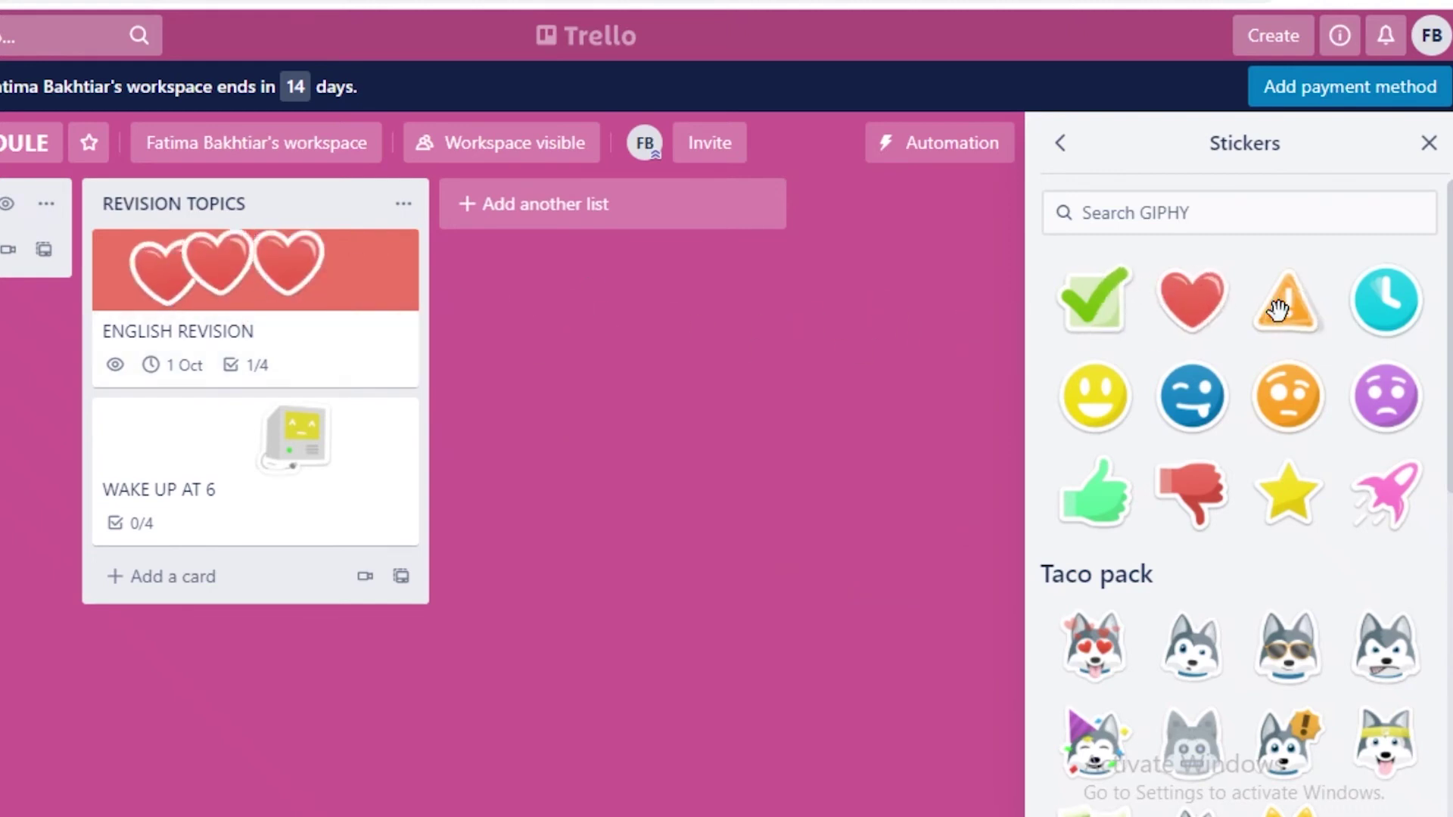
{"action": "left_click_drag", "start_coordinate": [1379, 314], "coordinate": [312, 274]}
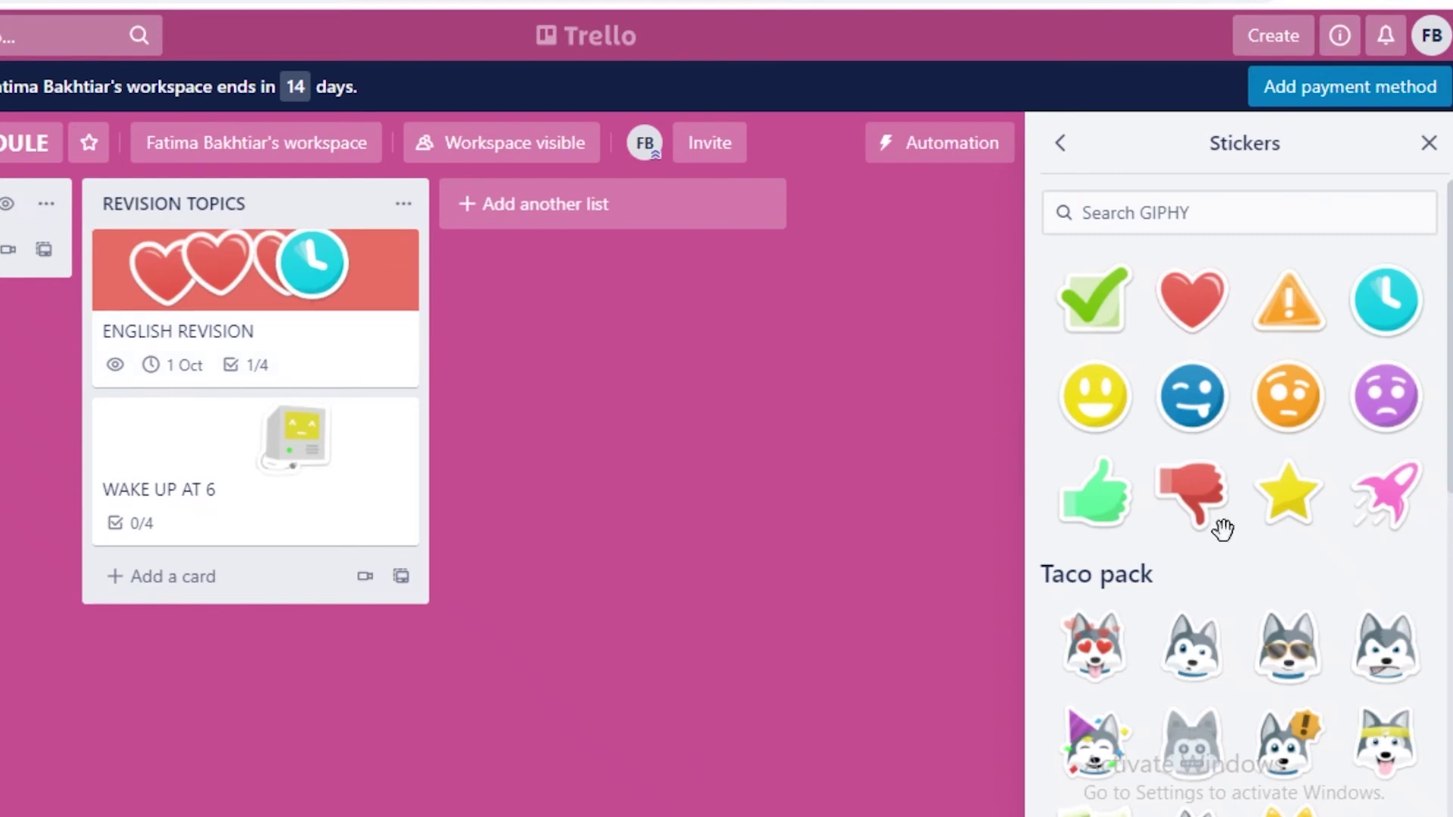
{"action": "left_click", "coordinate": [1430, 143]}
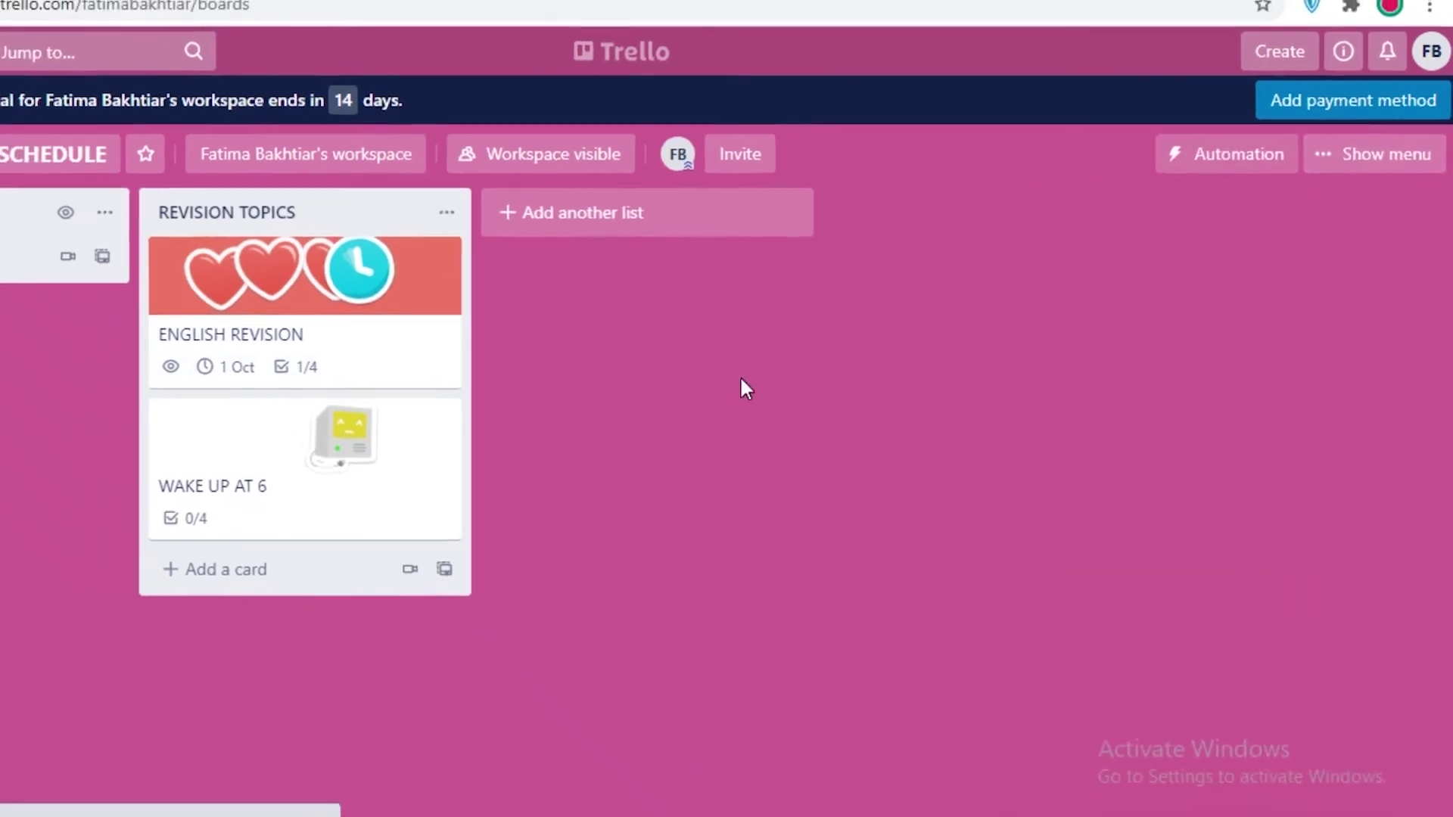
{"action": "key", "text": "alt+Left"}
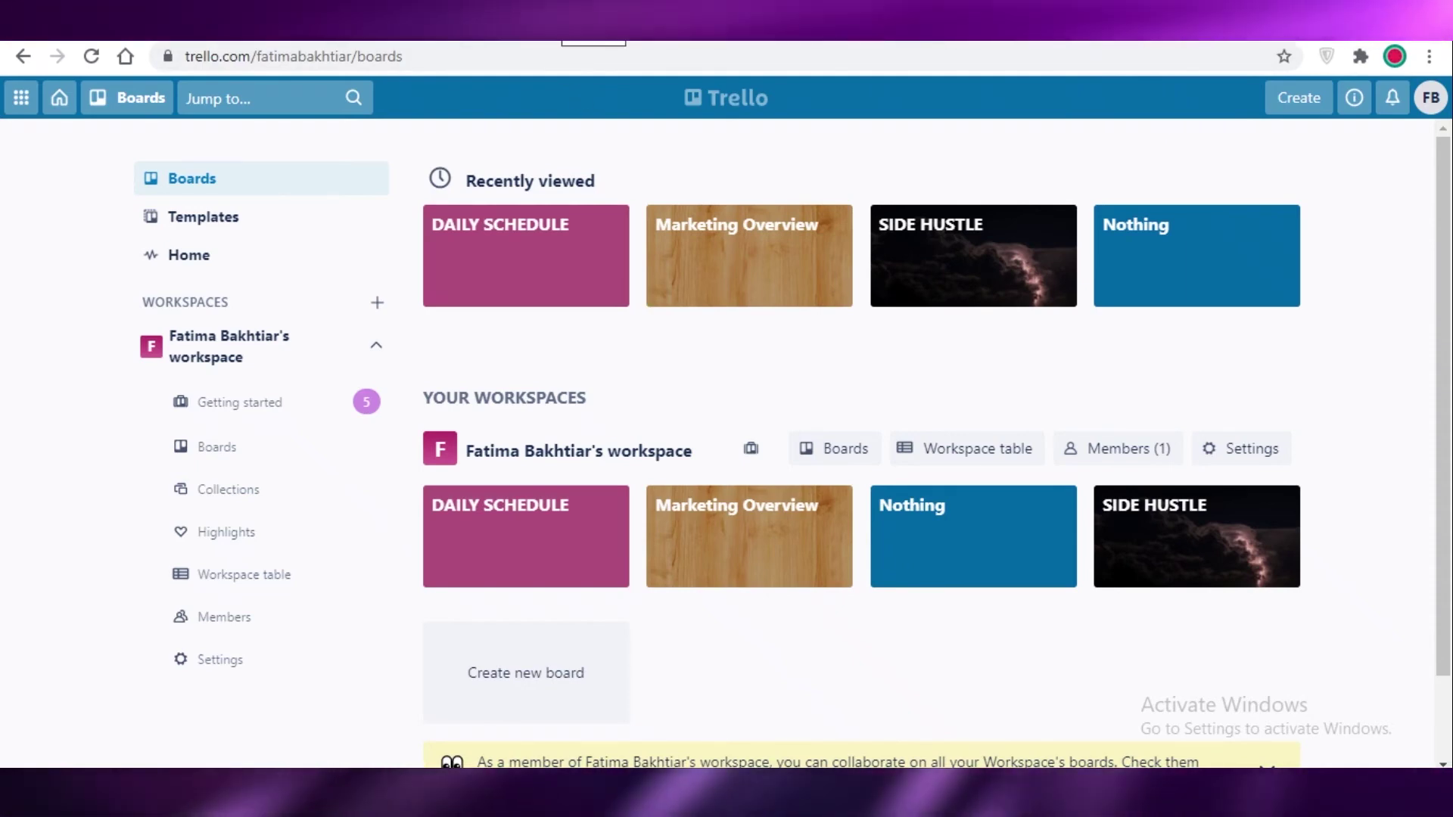
Search the web for "trello pricing" in a new browser tab and open Trello's pricing page.
{"action": "key", "text": "ctrl+t"}
{"action": "type", "text": "TRELLO "}
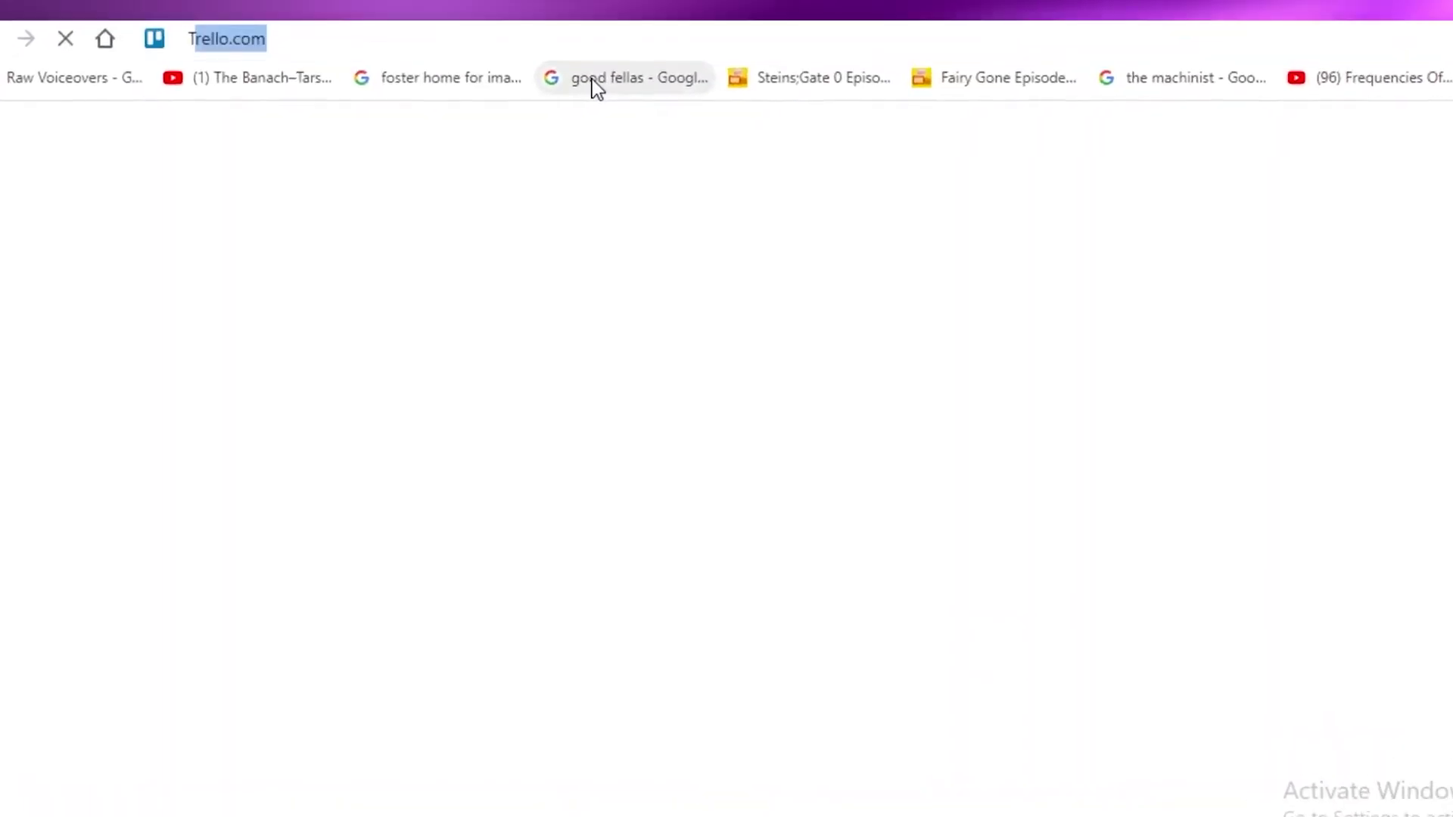
{"action": "type", "text": "P"}
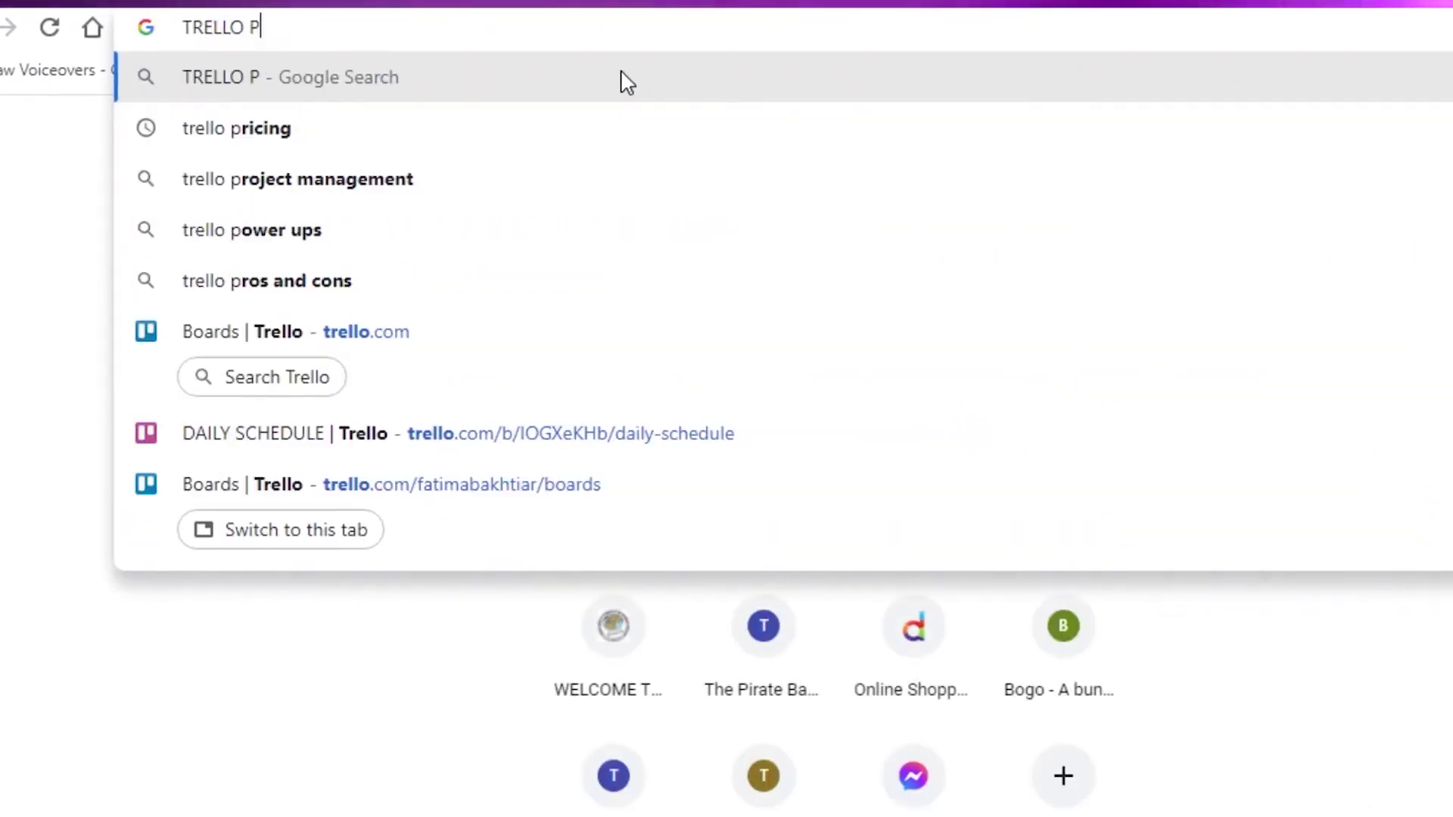
{"action": "type", "text": "RIC"}
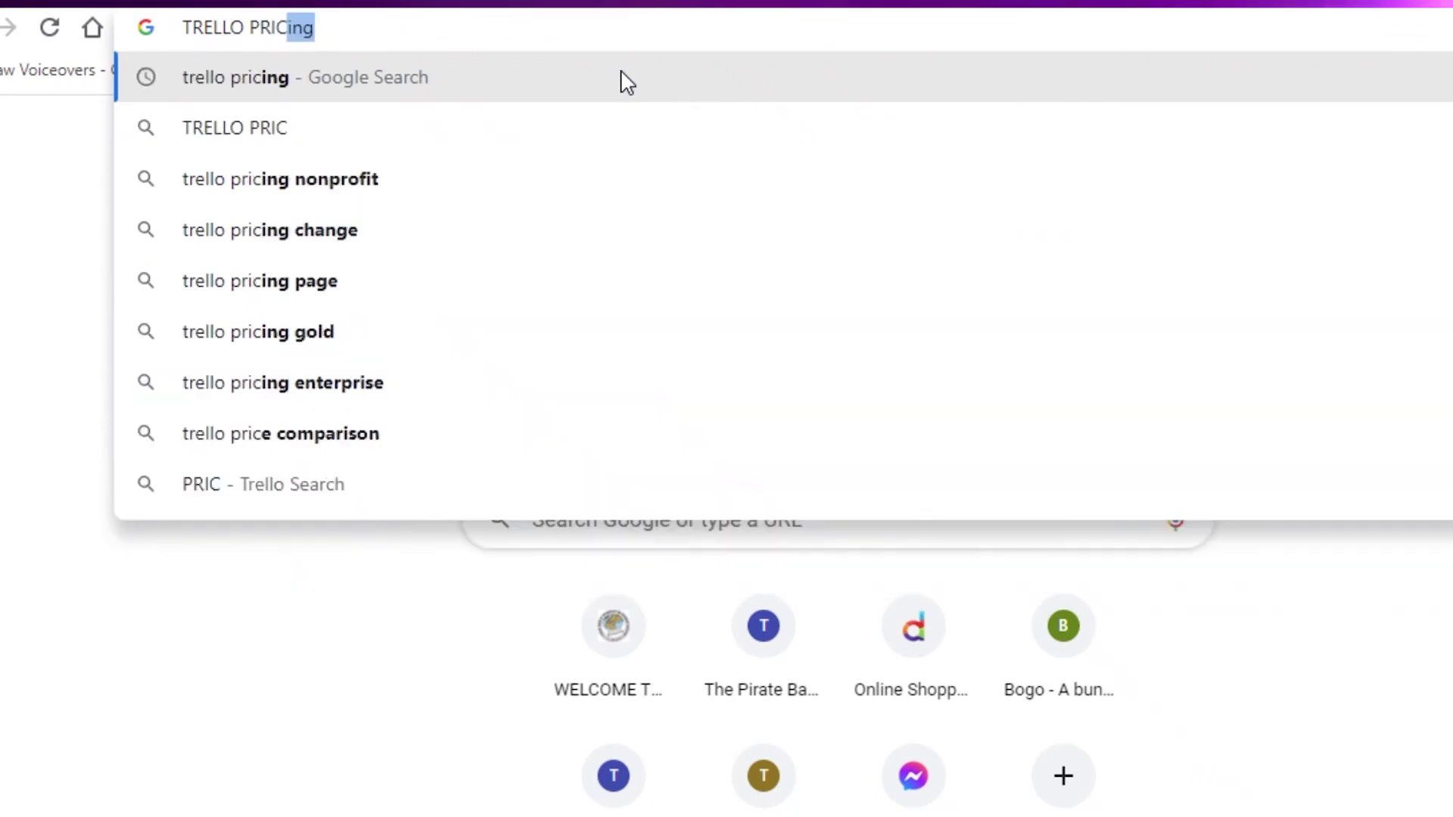
{"action": "left_click", "coordinate": [628, 81]}
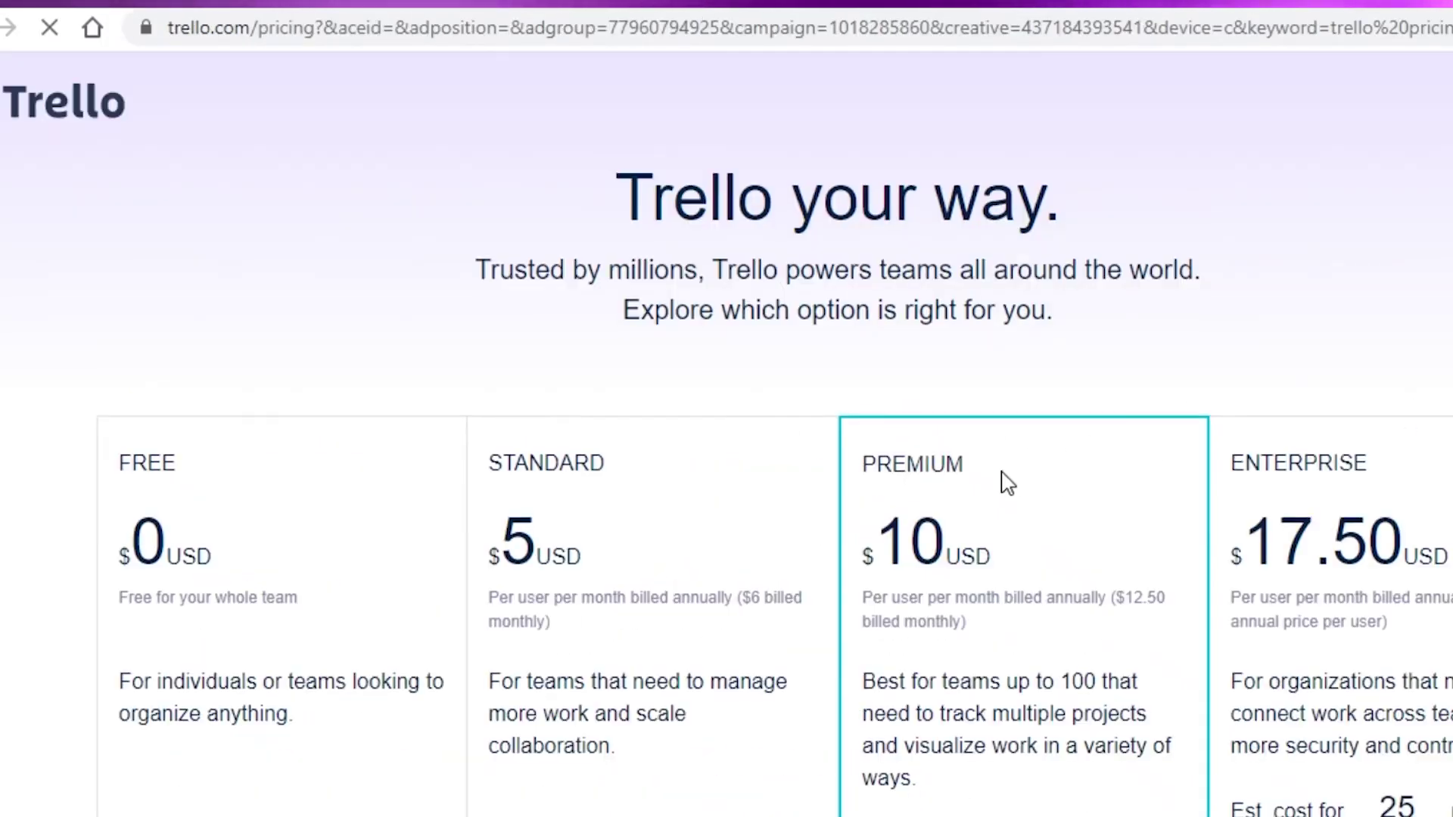
Examine what the Free plan offers for cards and members on the pricing page.
{"action": "scroll", "coordinate": [221, 530], "scroll_direction": "down", "scroll_amount": 3}
{"action": "scroll", "coordinate": [219, 476], "scroll_direction": "down", "scroll_amount": 5}
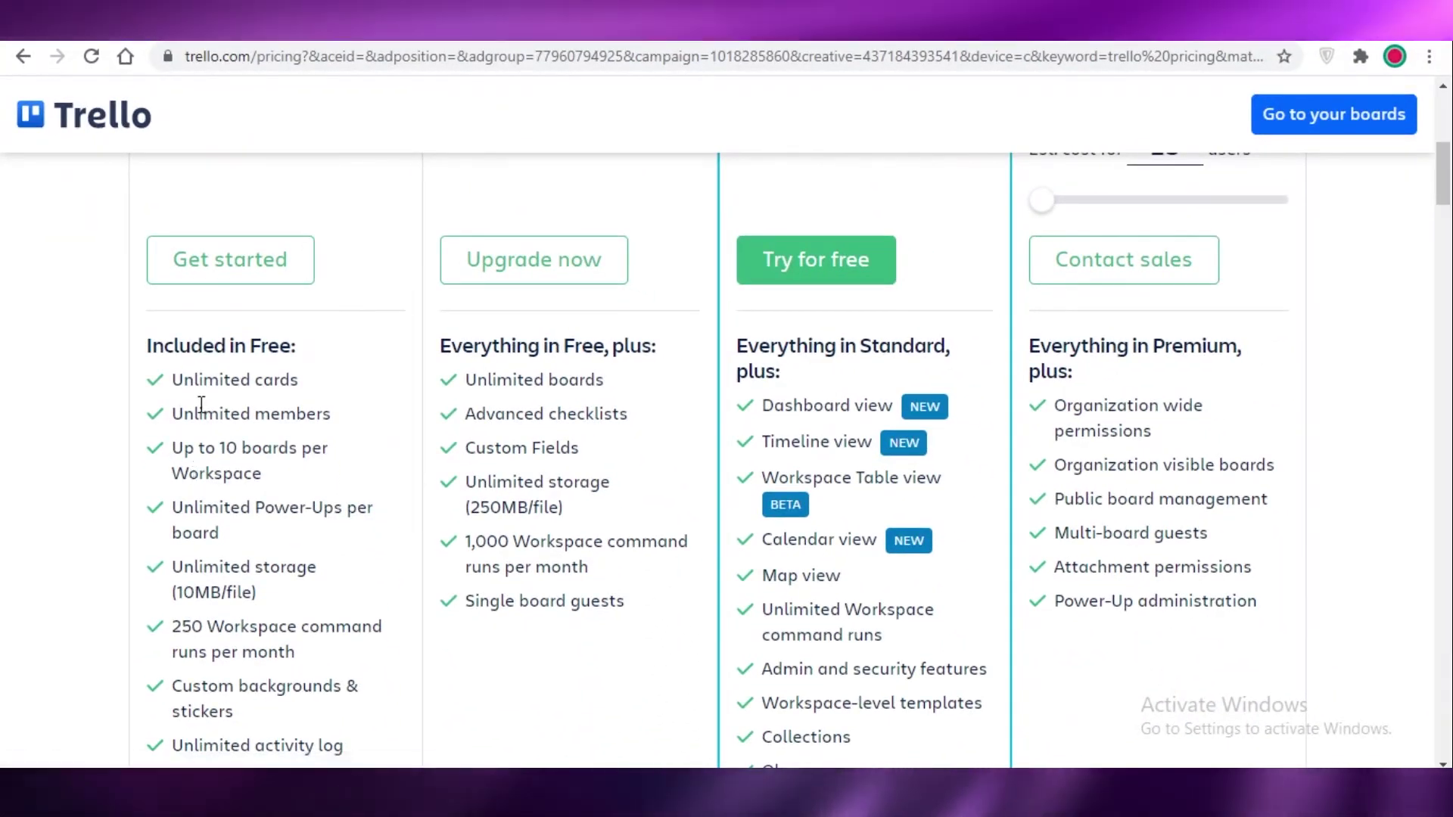
{"action": "left_click_drag", "start_coordinate": [173, 378], "coordinate": [337, 427]}
{"action": "left_click", "coordinate": [290, 452]}
{"action": "left_click", "coordinate": [188, 379]}
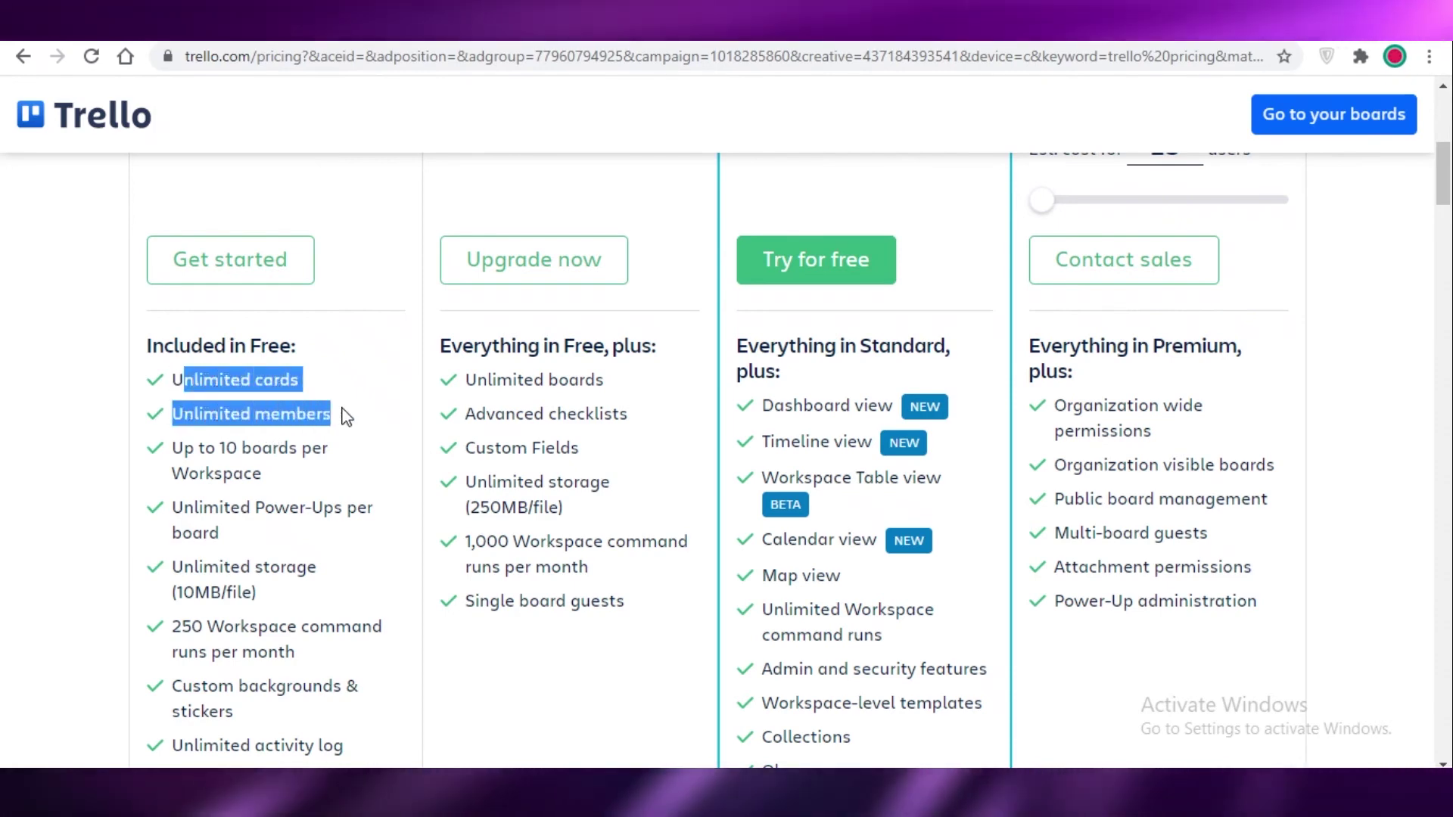
{"action": "scroll", "coordinate": [214, 347], "scroll_direction": "up", "scroll_amount": 8}
{"action": "scroll", "coordinate": [212, 444], "scroll_direction": "down", "scroll_amount": 8}
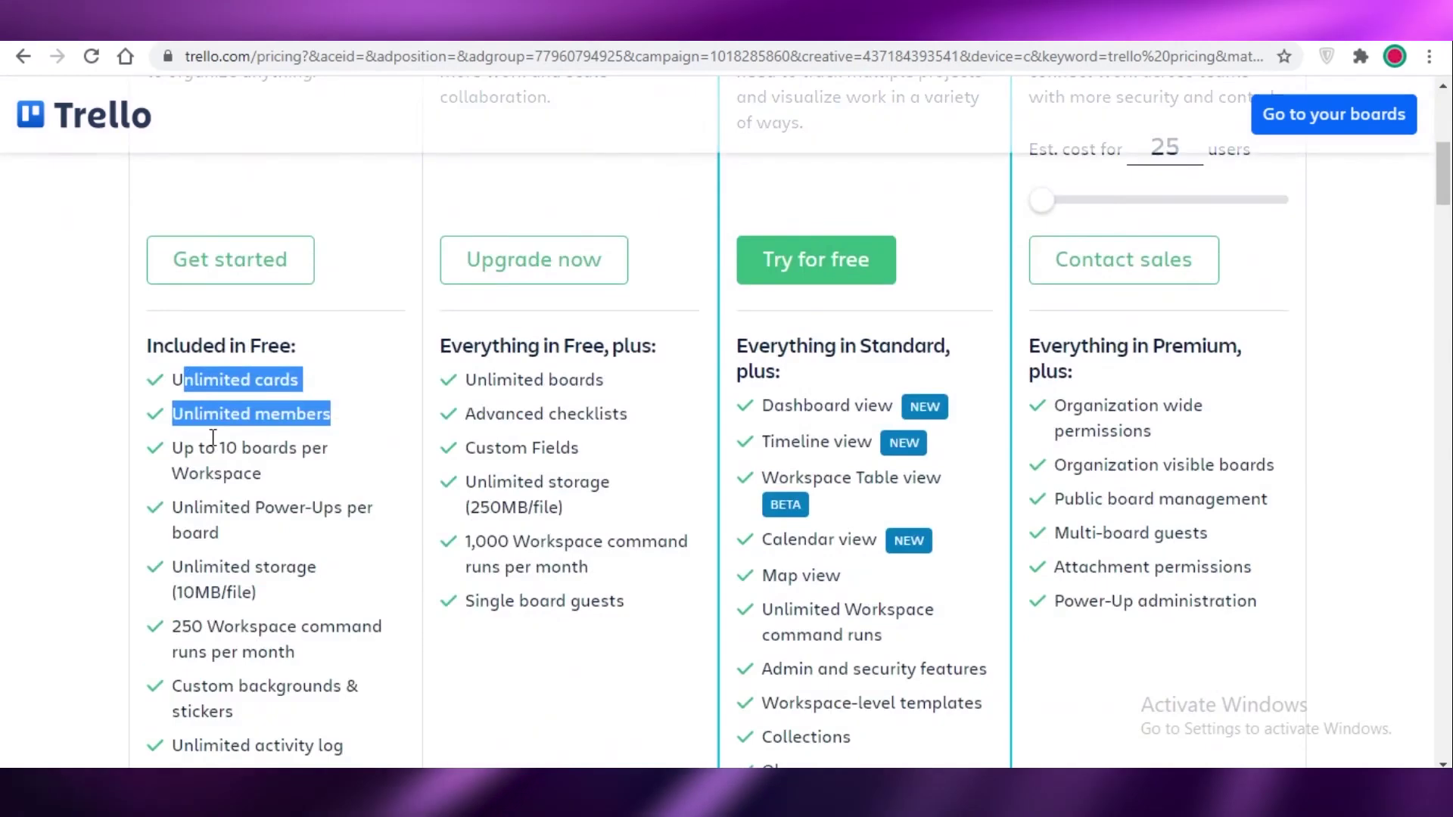
{"action": "left_click", "coordinate": [180, 382]}
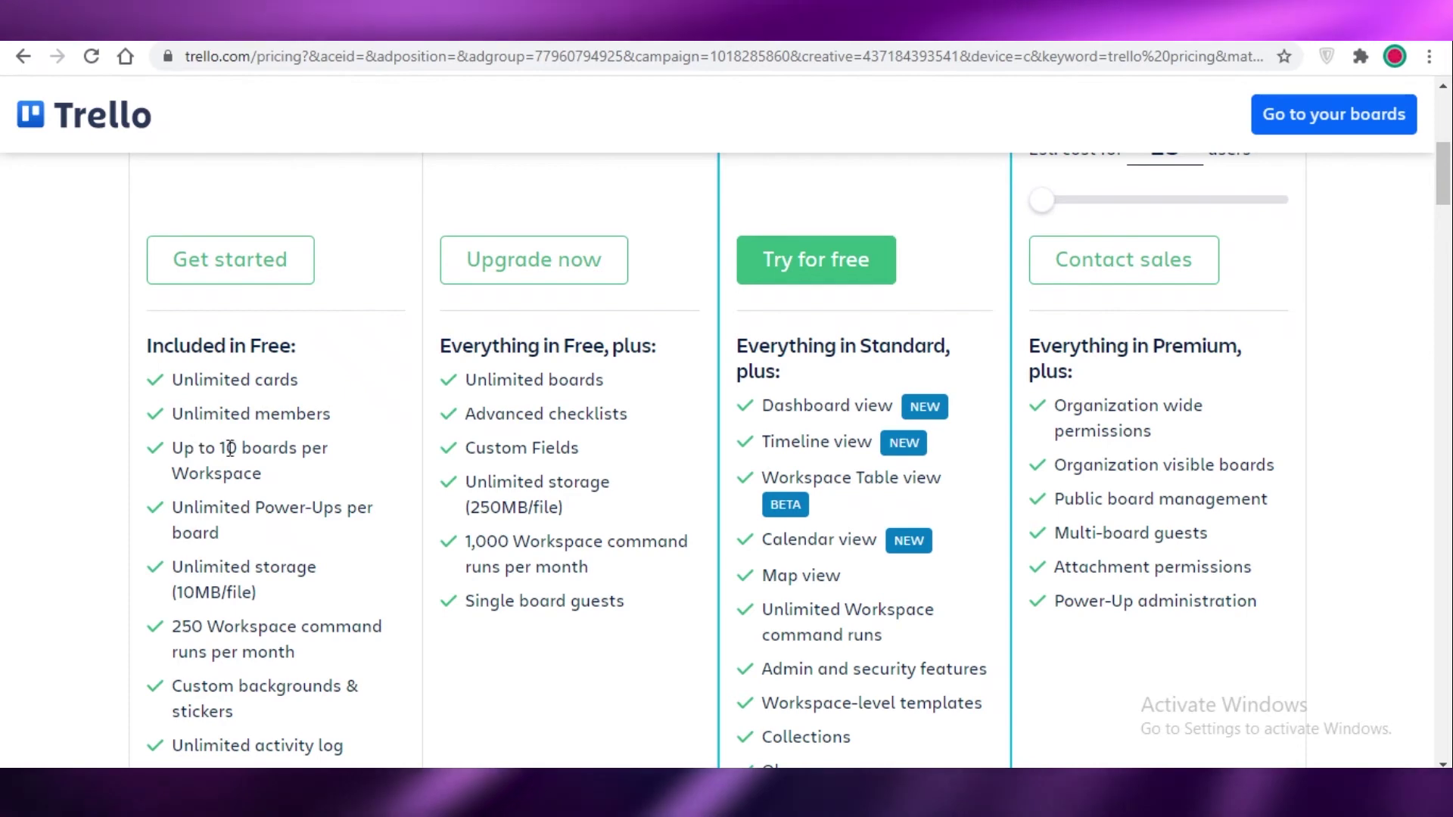
Examine the Free plan's board limit, Power-Ups, file storage and the remaining features down to the end of its list.
{"action": "left_click_drag", "start_coordinate": [216, 447], "coordinate": [300, 449]}
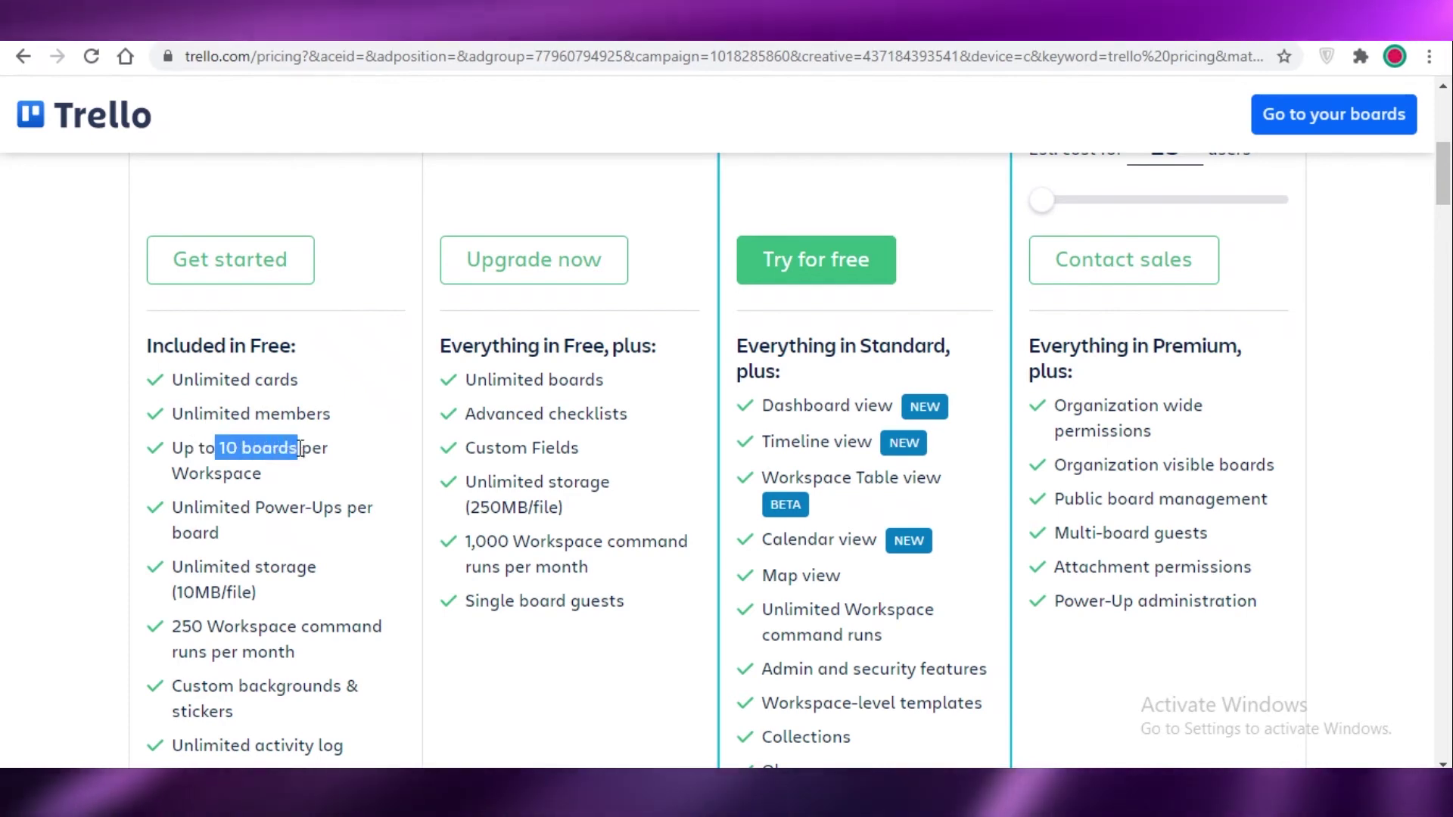
{"action": "left_click", "coordinate": [314, 483]}
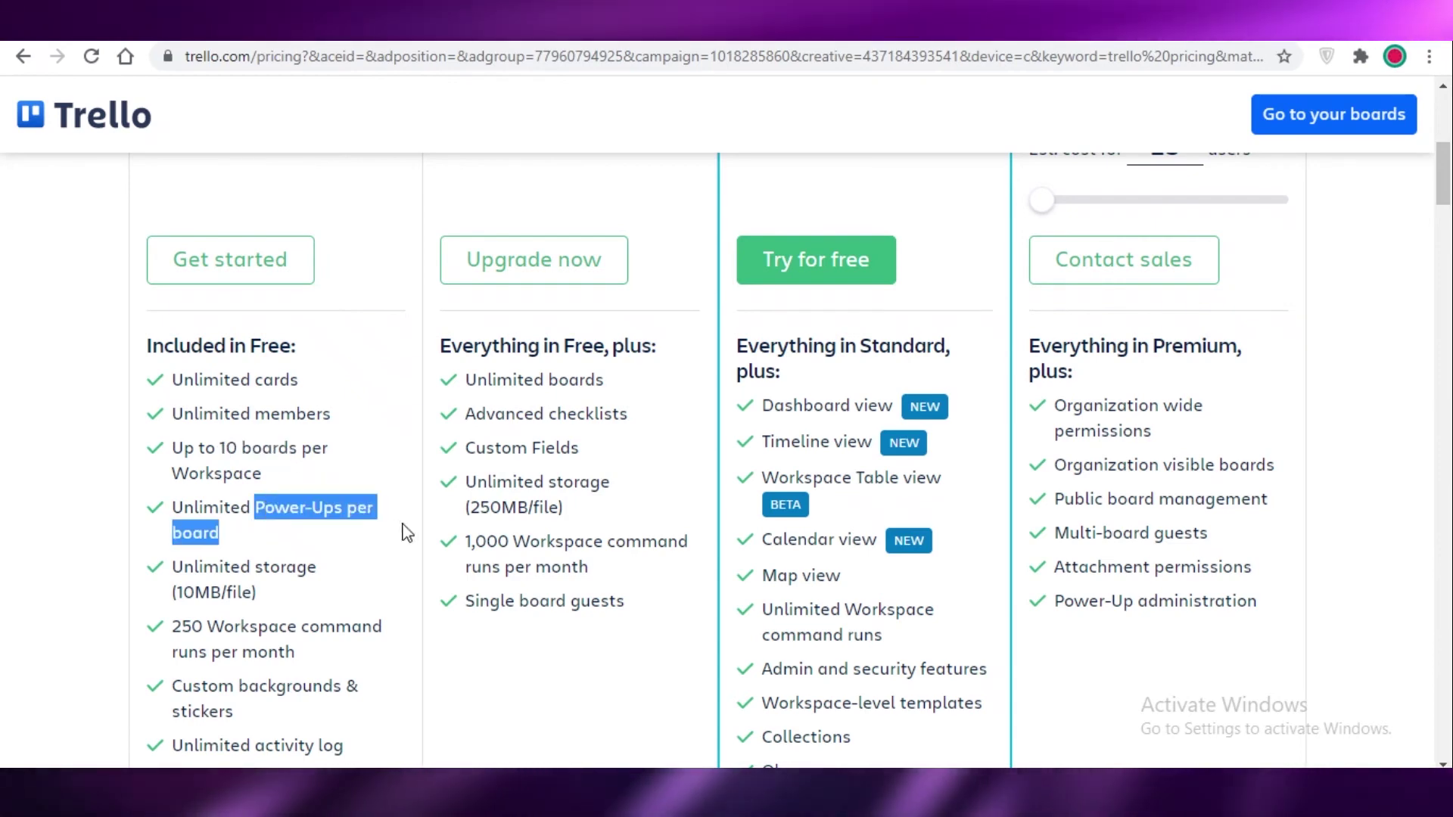
{"action": "left_click", "coordinate": [232, 596]}
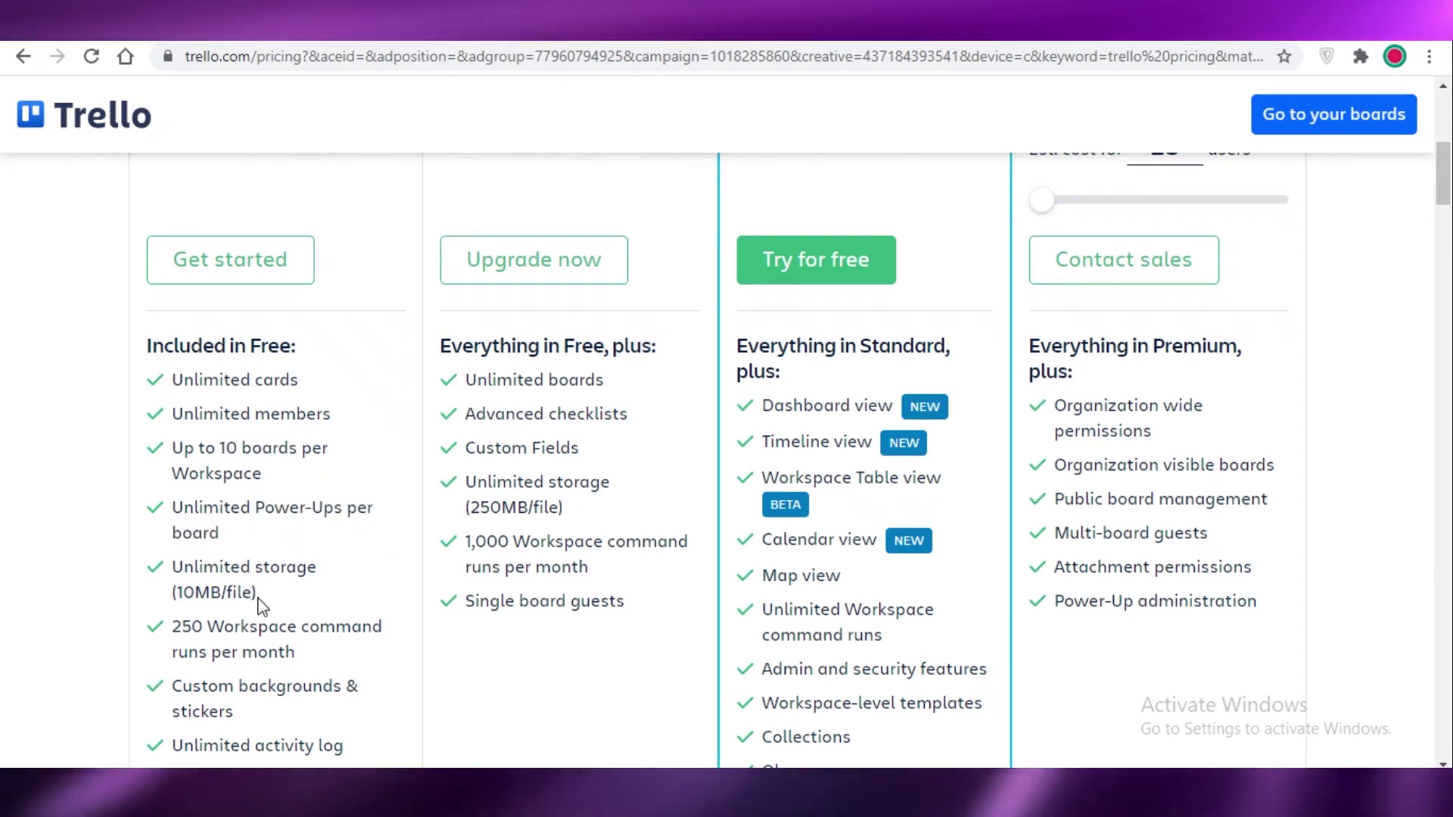
{"action": "scroll", "coordinate": [259, 609], "scroll_direction": "down", "scroll_amount": 2}
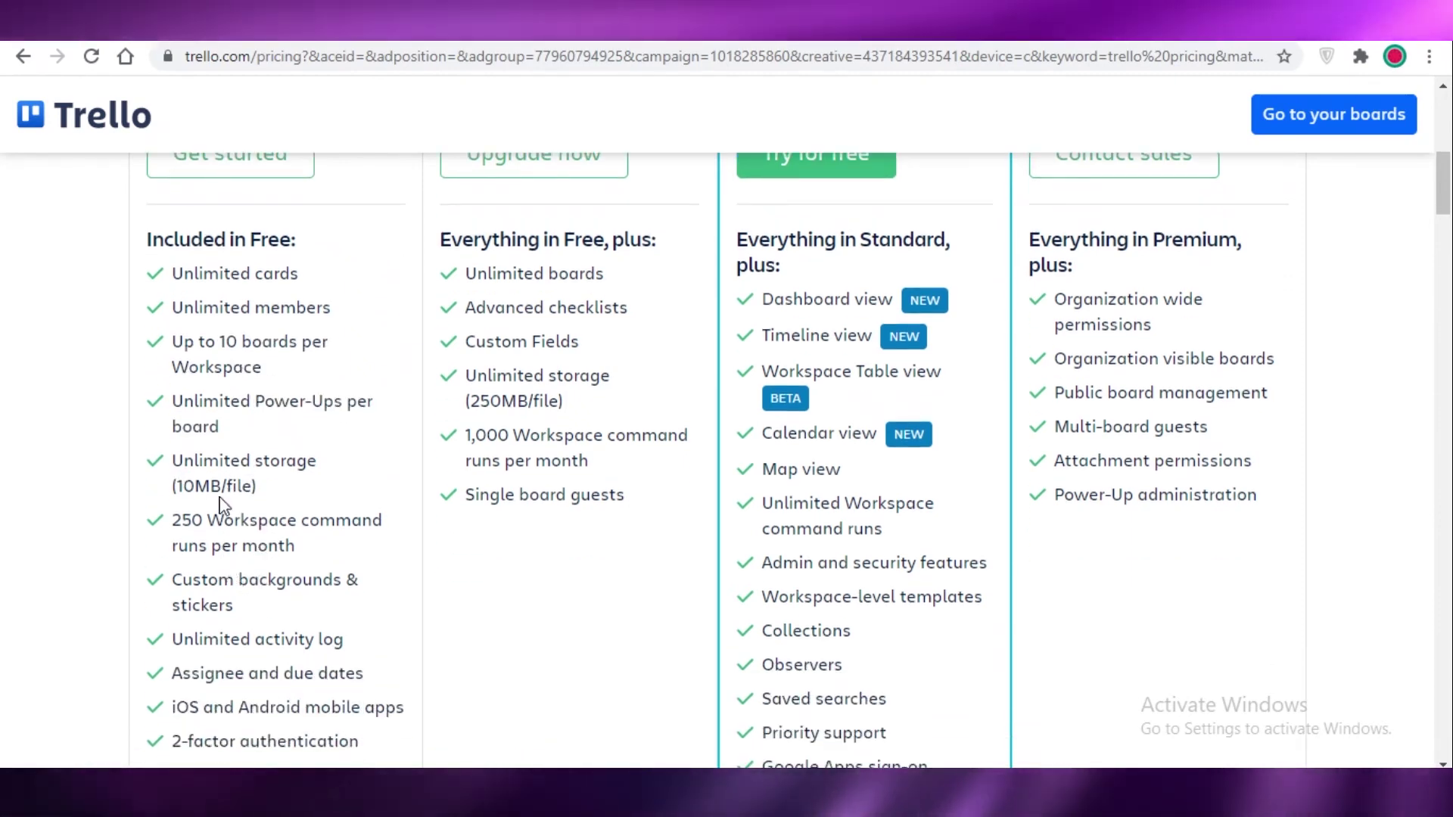
{"action": "left_click_drag", "start_coordinate": [195, 487], "coordinate": [216, 488]}
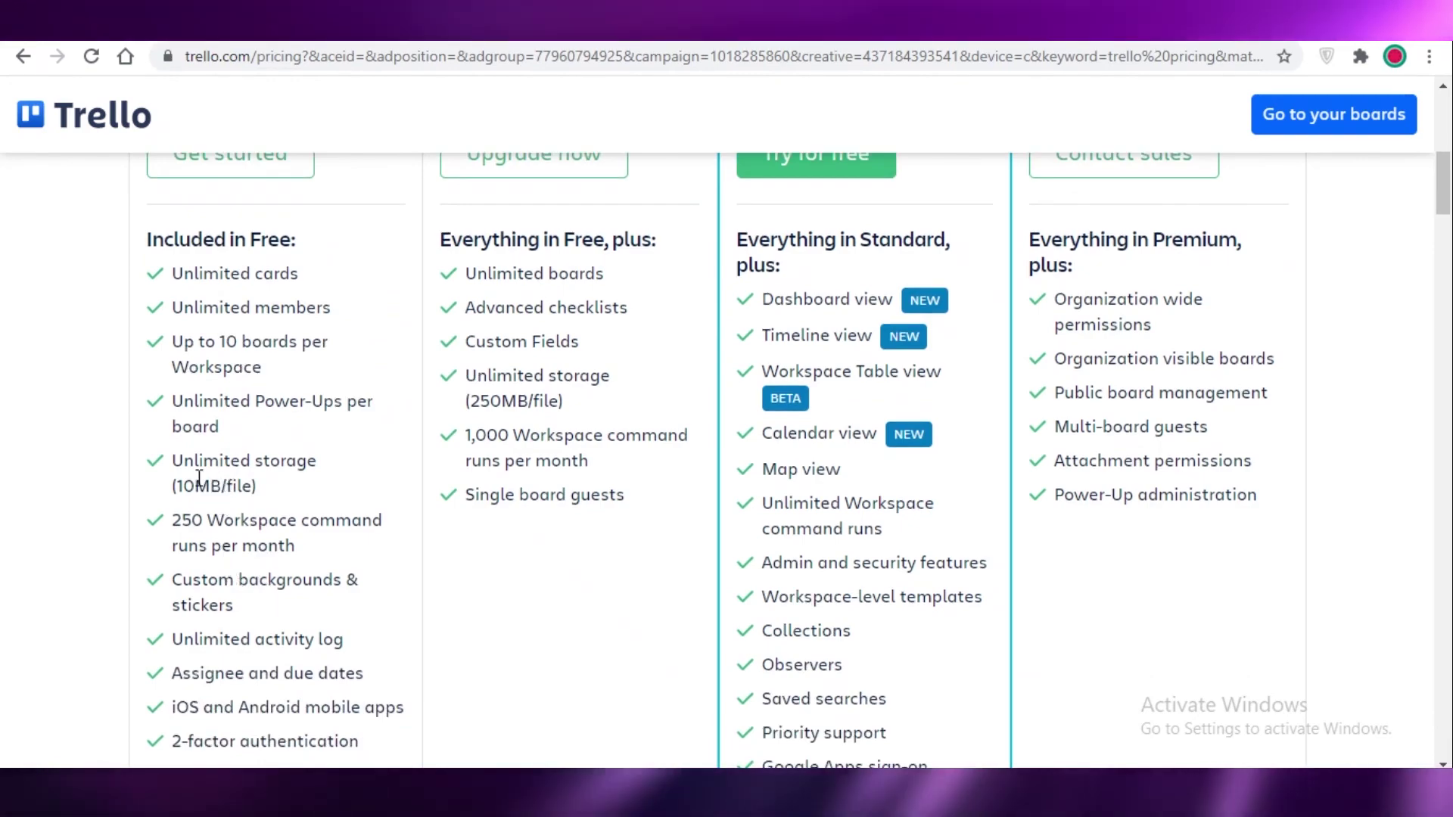
{"action": "scroll", "coordinate": [203, 481], "scroll_direction": "up", "scroll_amount": 6}
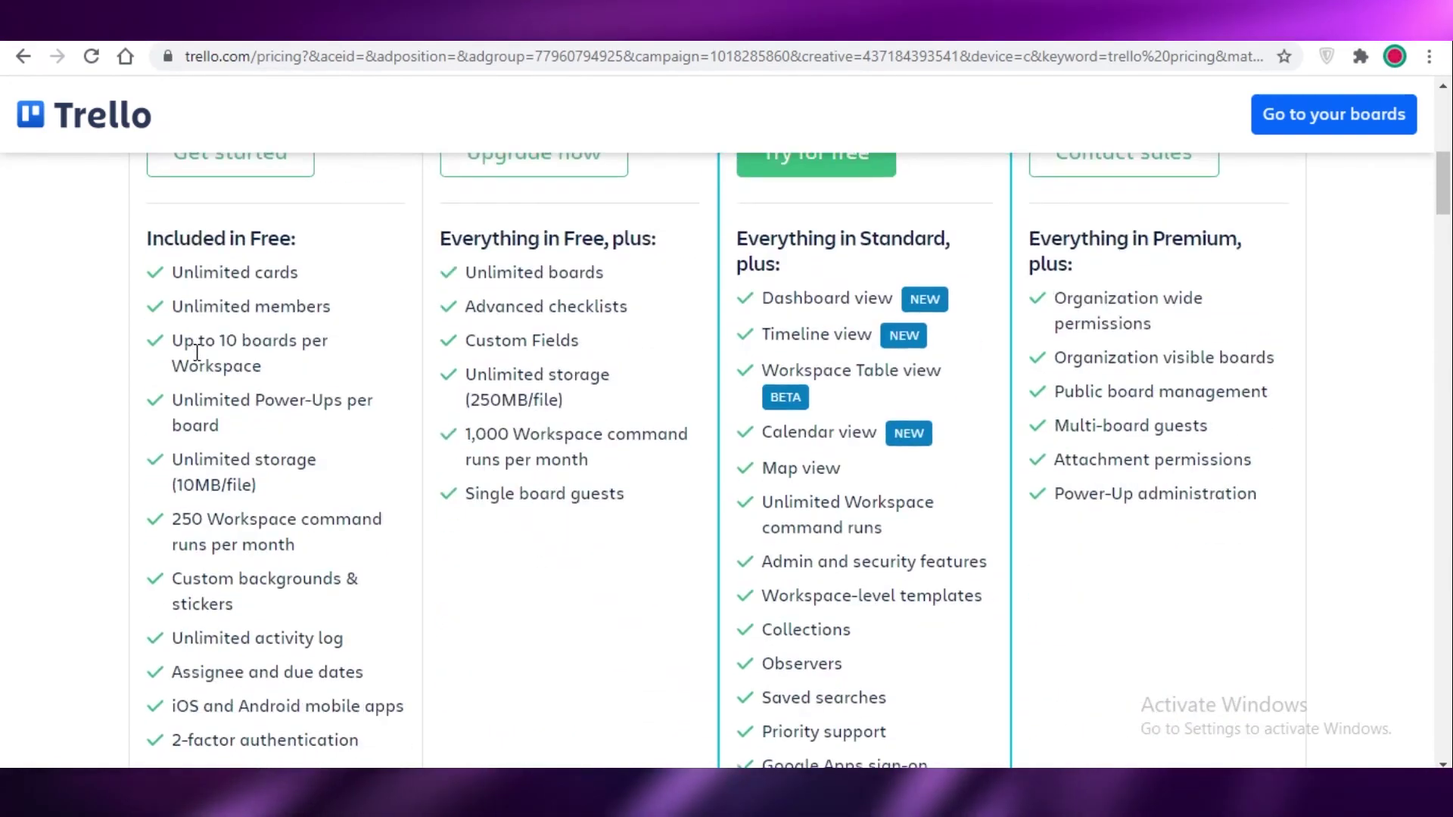
{"action": "scroll", "coordinate": [195, 348], "scroll_direction": "down", "scroll_amount": 3}
{"action": "scroll", "coordinate": [190, 374], "scroll_direction": "up", "scroll_amount": 1}
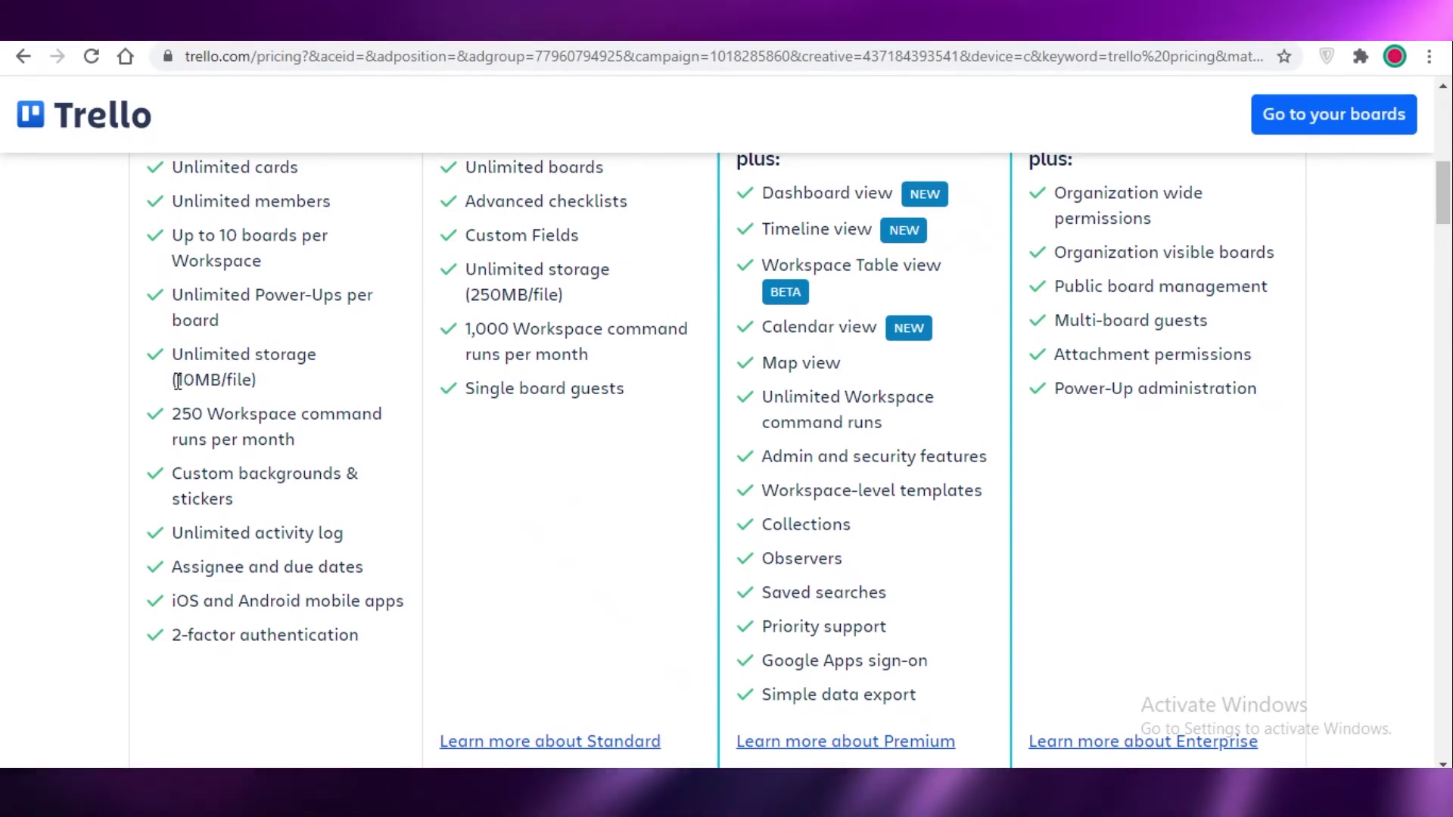
{"action": "left_click", "coordinate": [254, 380]}
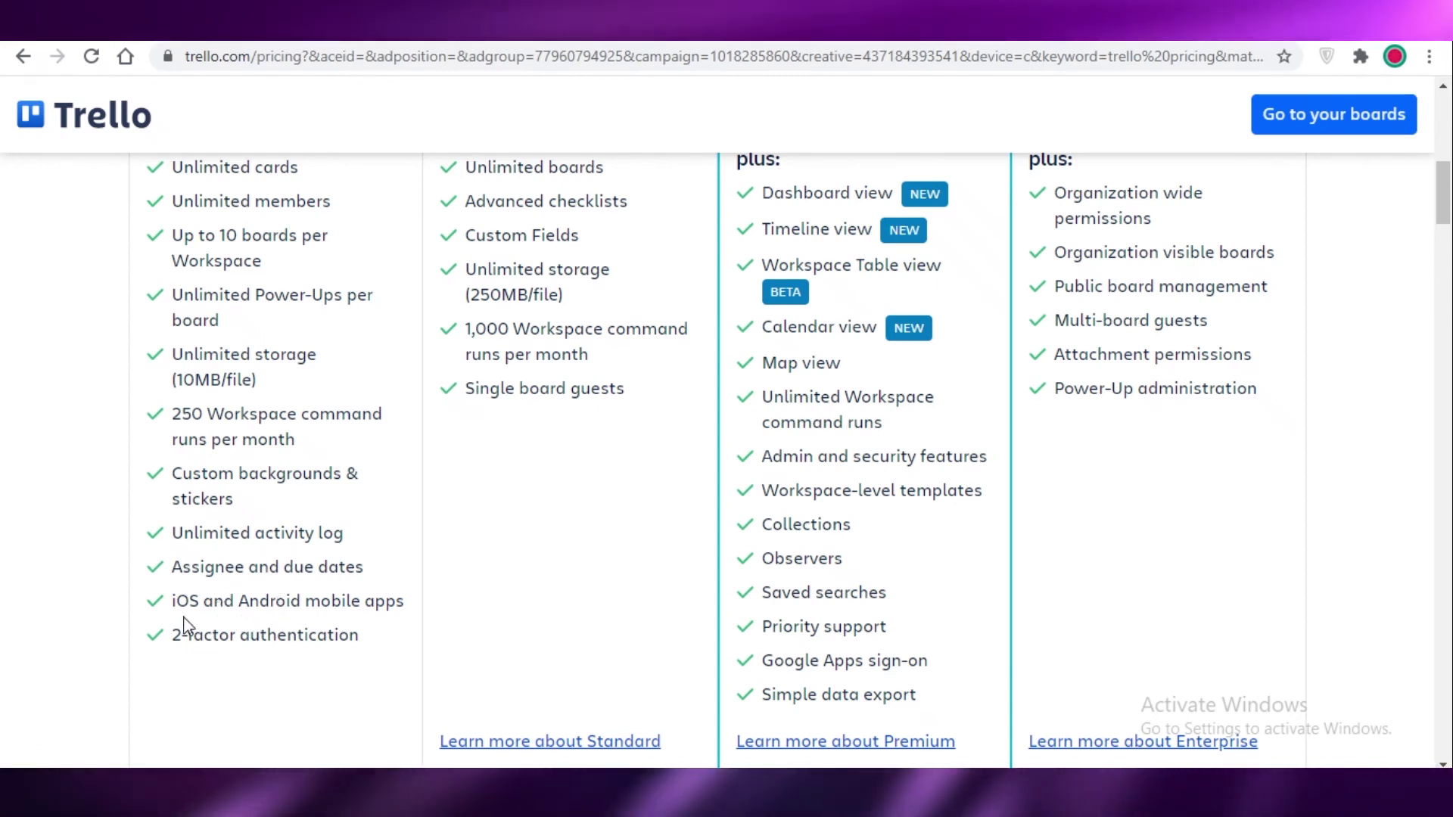
{"action": "scroll", "coordinate": [195, 553], "scroll_direction": "down", "scroll_amount": 1}
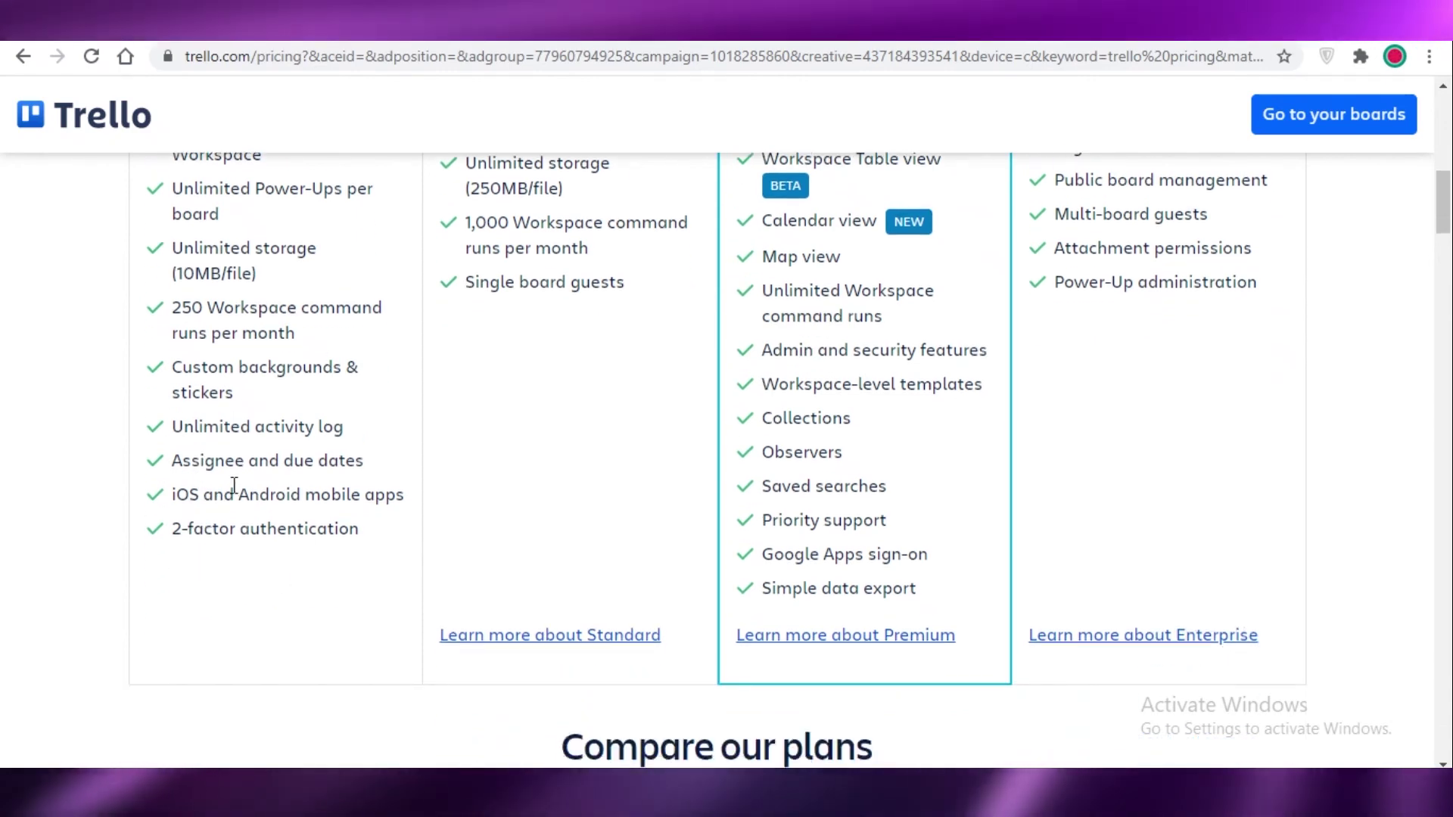
Review the Standard plan's price and its added features, including Workspace command runs and single board guests.
{"action": "scroll", "coordinate": [257, 551], "scroll_direction": "up", "scroll_amount": 5}
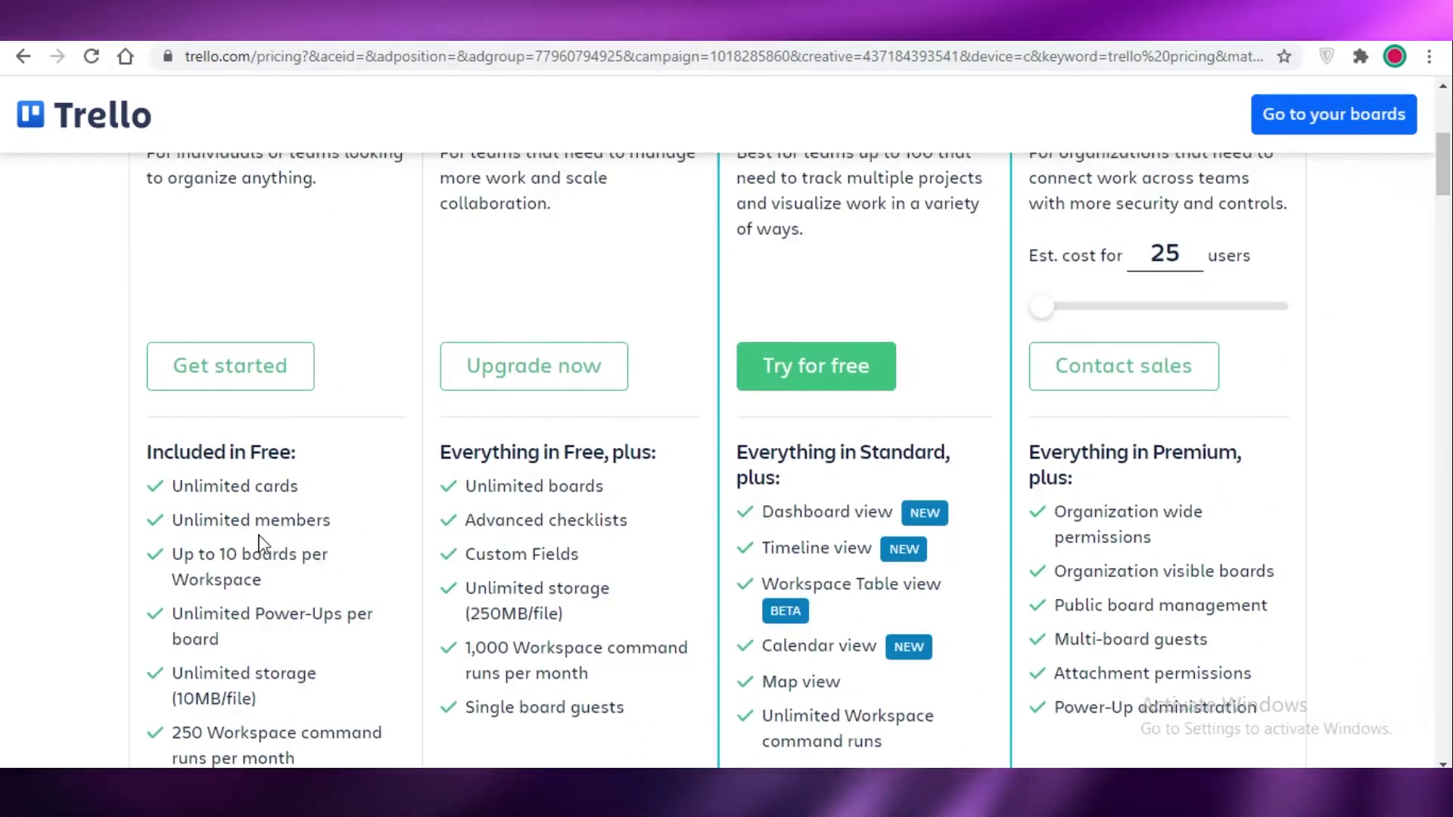
{"action": "scroll", "coordinate": [171, 517], "scroll_direction": "up", "scroll_amount": 1}
{"action": "scroll", "coordinate": [488, 464], "scroll_direction": "up", "scroll_amount": 3}
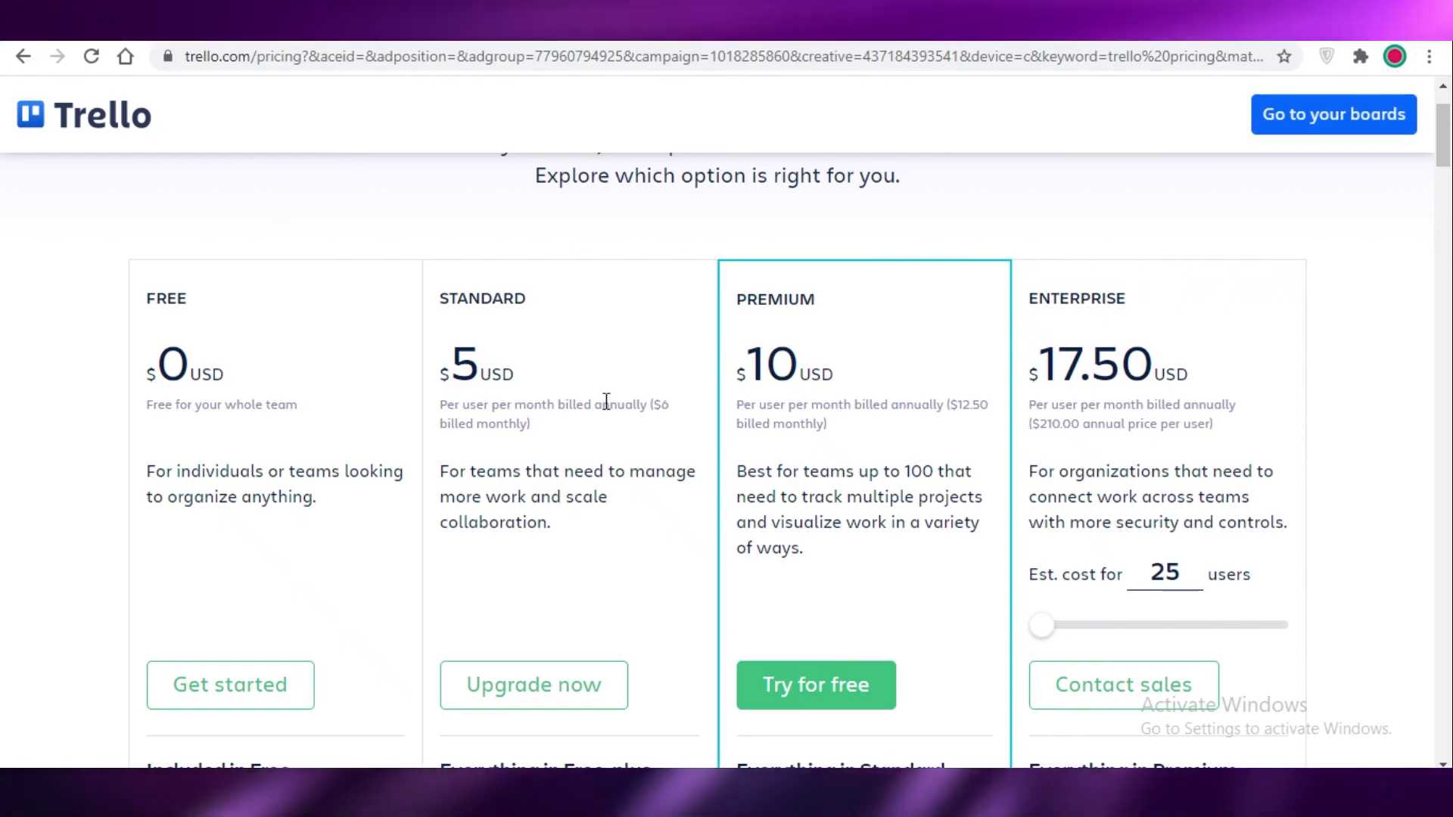
{"action": "scroll", "coordinate": [606, 401], "scroll_direction": "down", "scroll_amount": 2}
{"action": "scroll", "coordinate": [606, 409], "scroll_direction": "up", "scroll_amount": 2}
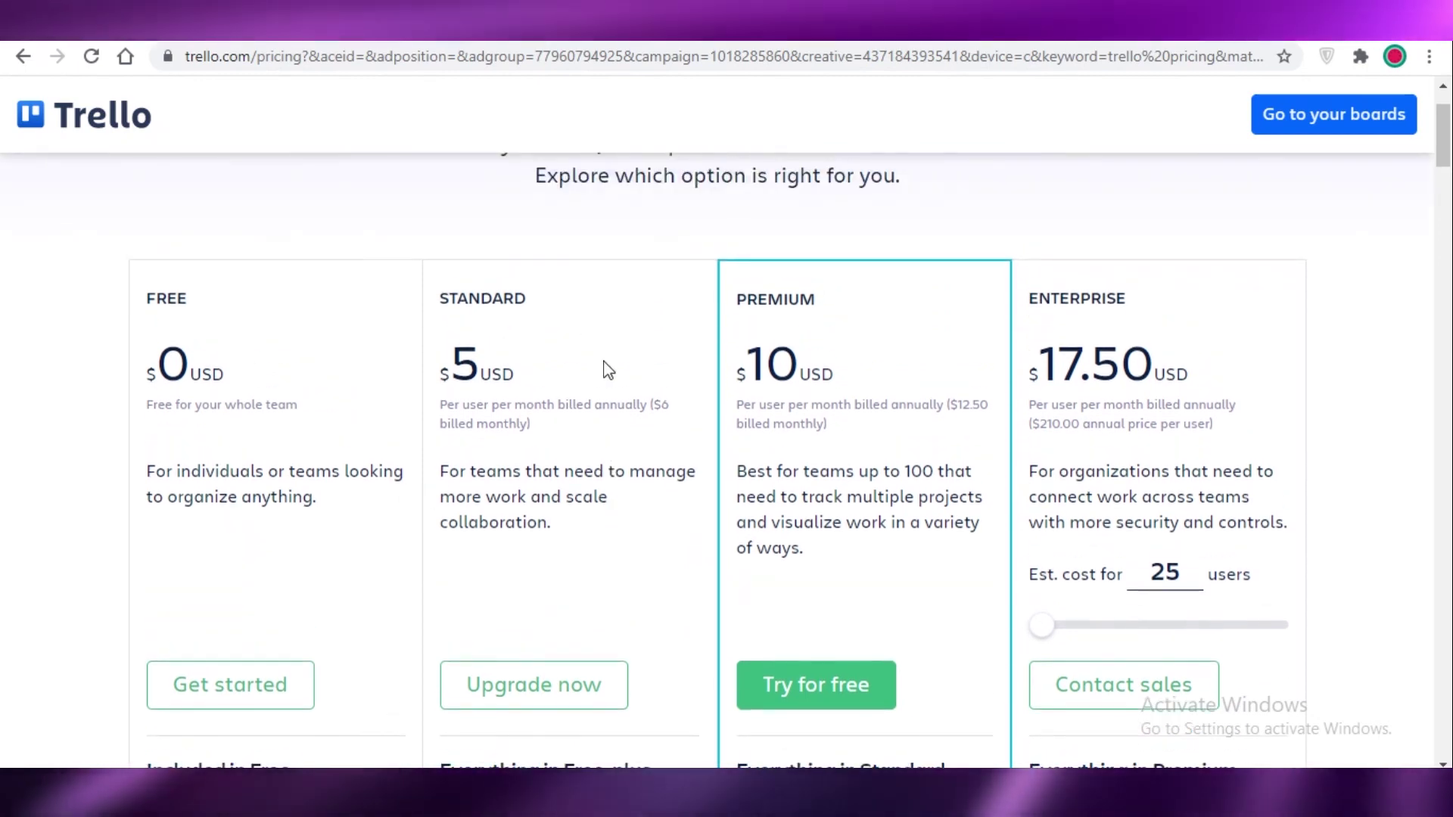
{"action": "scroll", "coordinate": [574, 568], "scroll_direction": "down", "scroll_amount": 10}
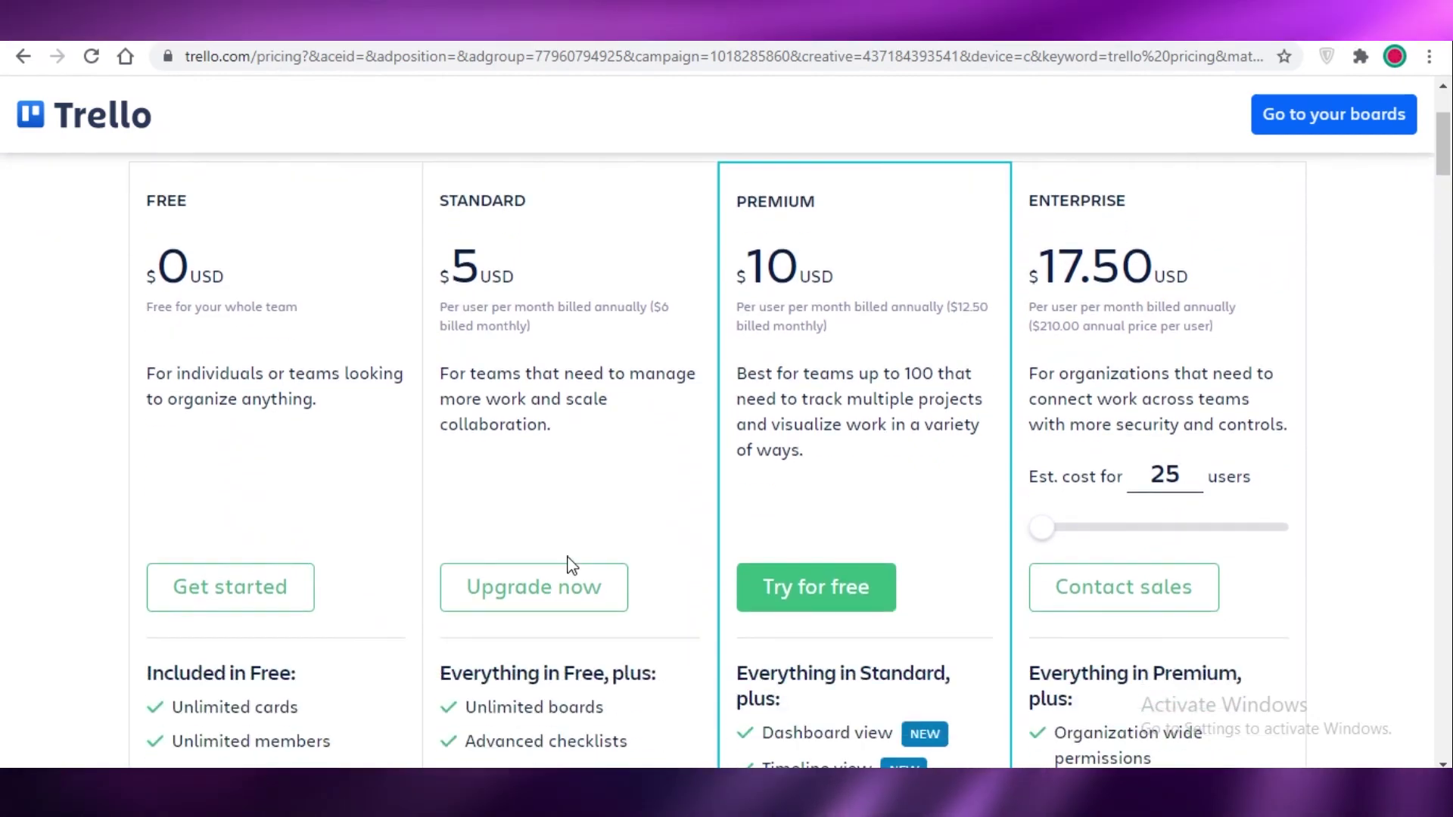
{"action": "scroll", "coordinate": [577, 568], "scroll_direction": "up", "scroll_amount": 1}
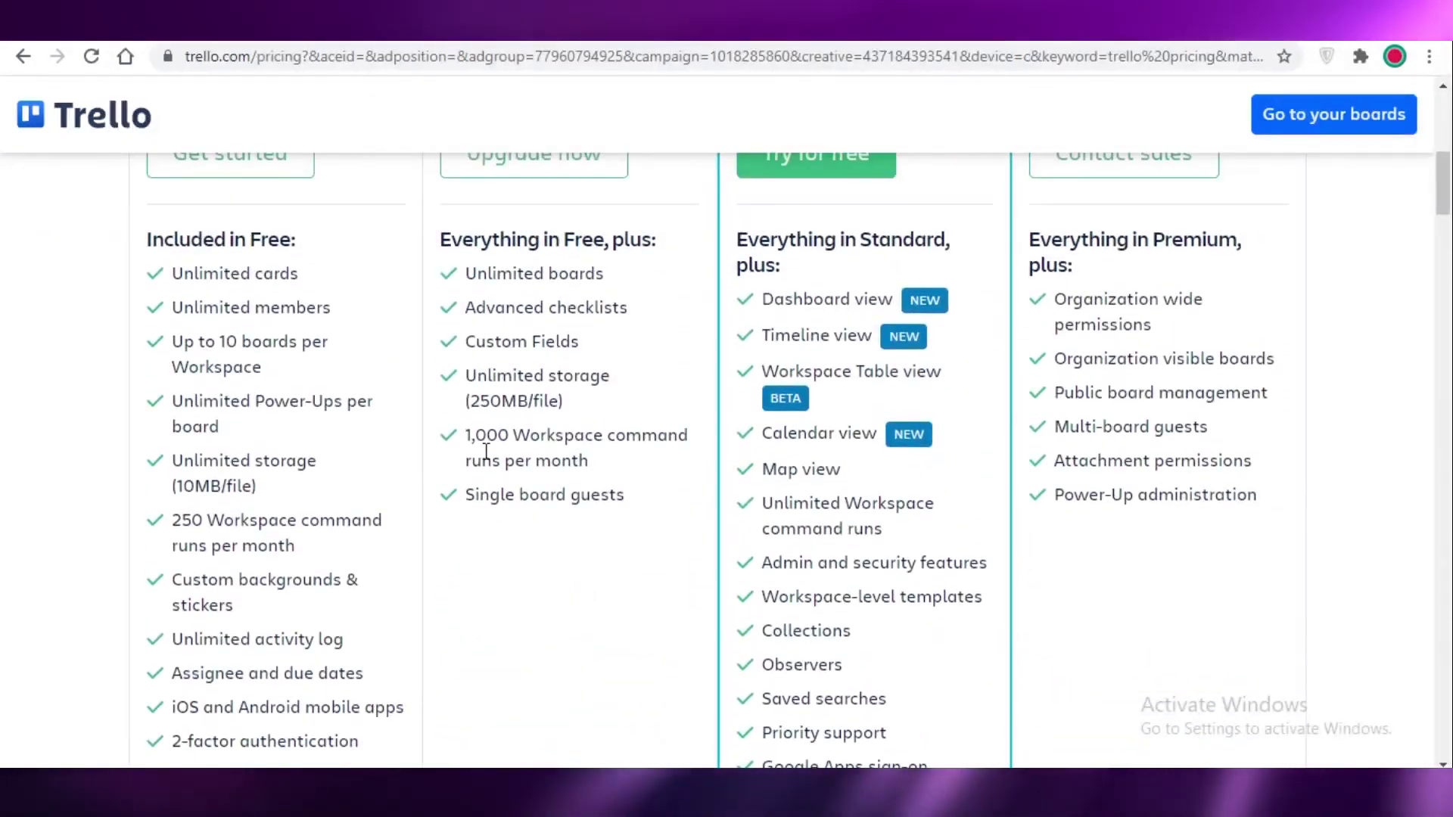
{"action": "left_click_drag", "start_coordinate": [470, 435], "coordinate": [688, 431]}
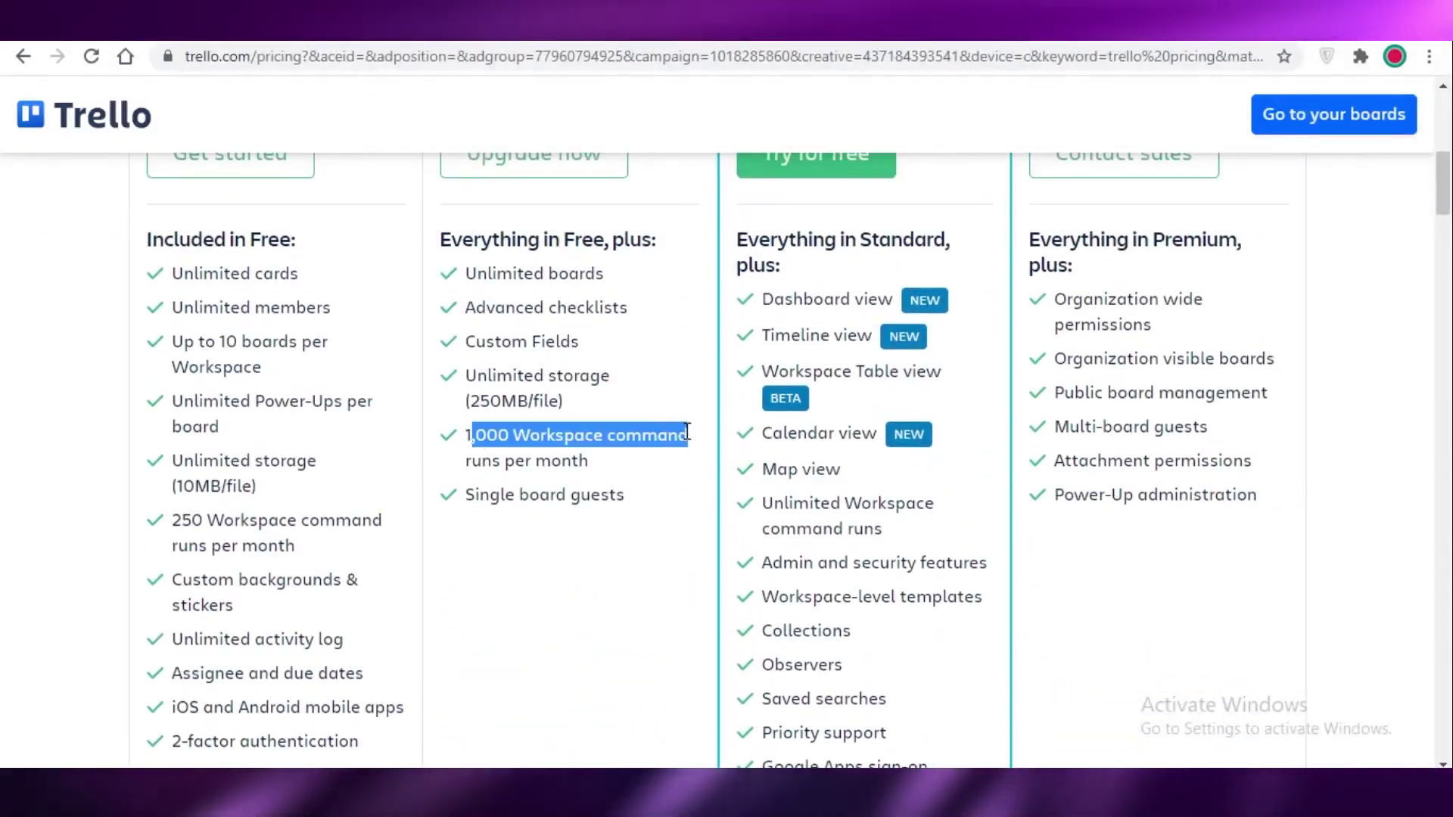
{"action": "left_click", "coordinate": [588, 463]}
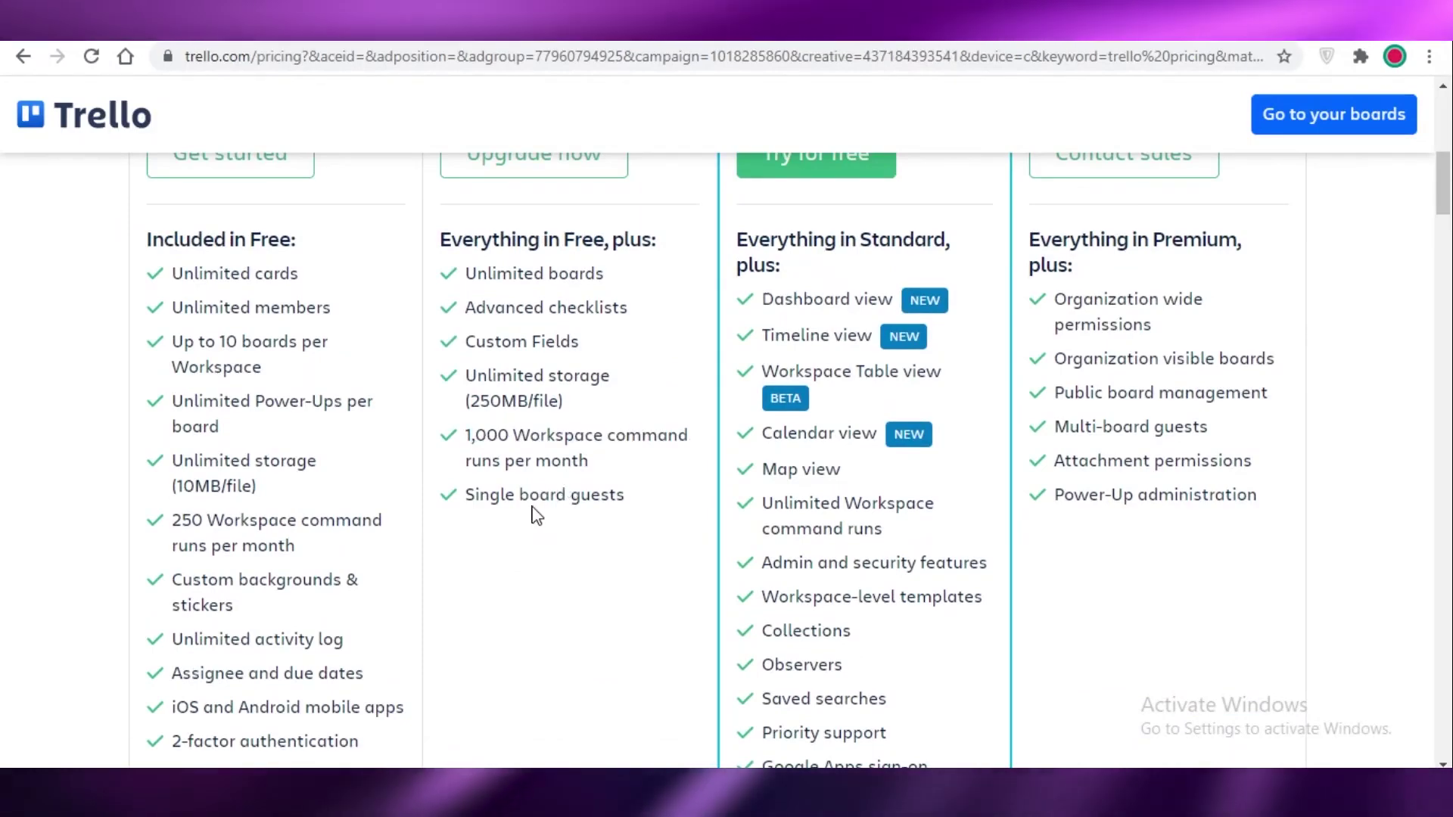
{"action": "left_click_drag", "start_coordinate": [467, 496], "coordinate": [651, 499]}
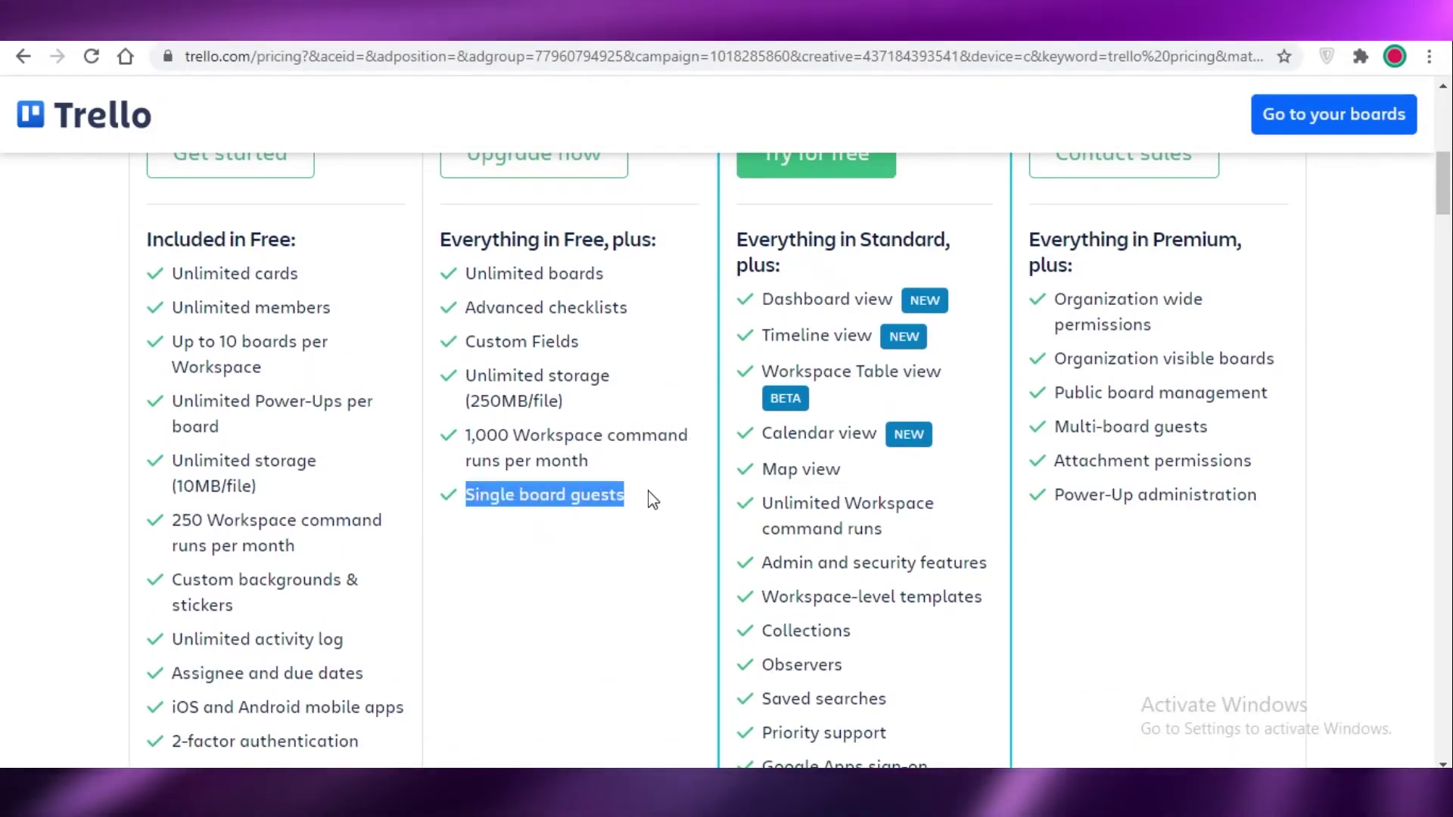
{"action": "left_click", "coordinate": [571, 495]}
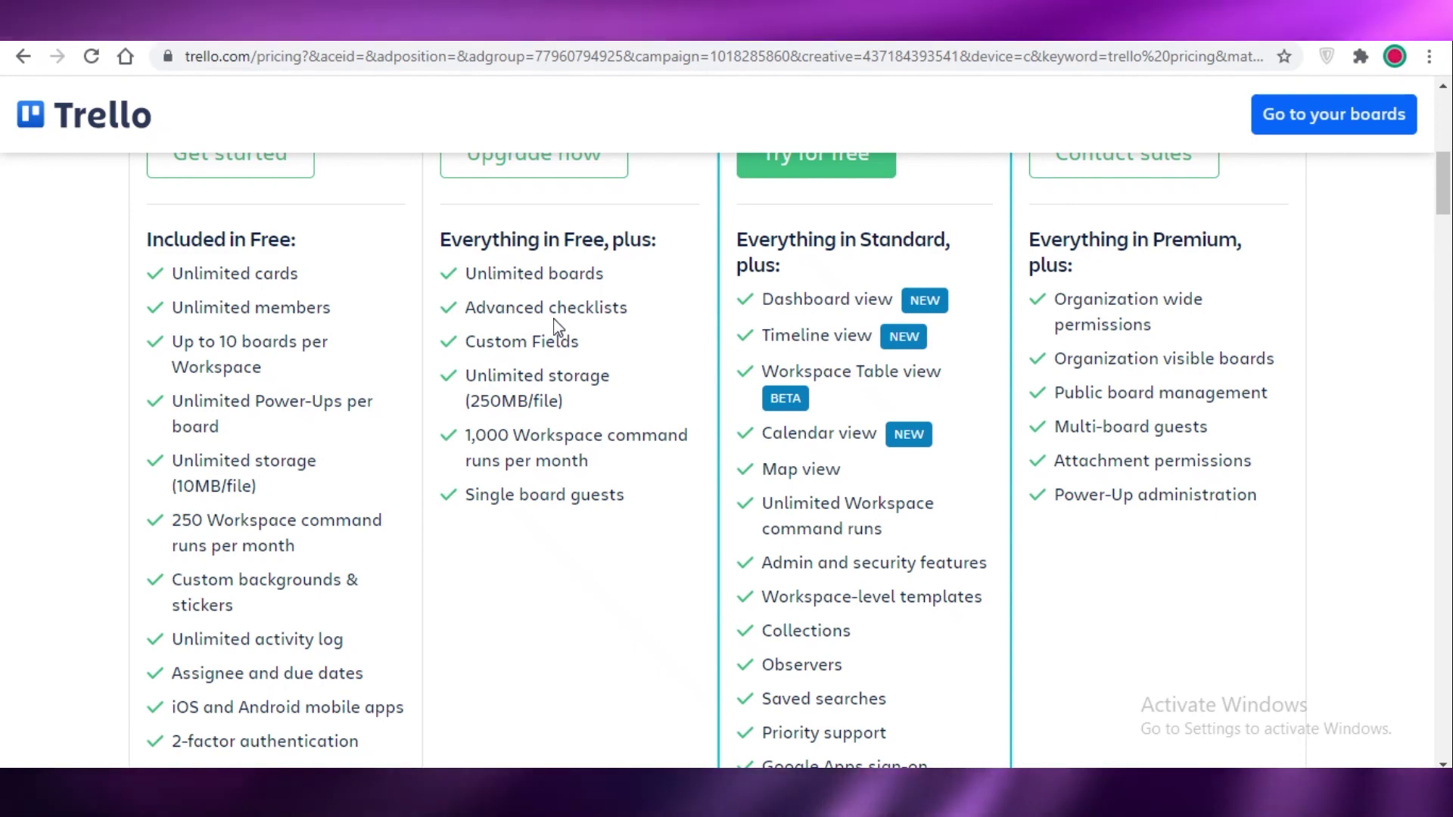
Review the Premium plan's price and its added features, from Dashboard view down to simple data export.
{"action": "scroll", "coordinate": [528, 409], "scroll_direction": "up", "scroll_amount": 2}
{"action": "scroll", "coordinate": [527, 408], "scroll_direction": "up", "scroll_amount": 5}
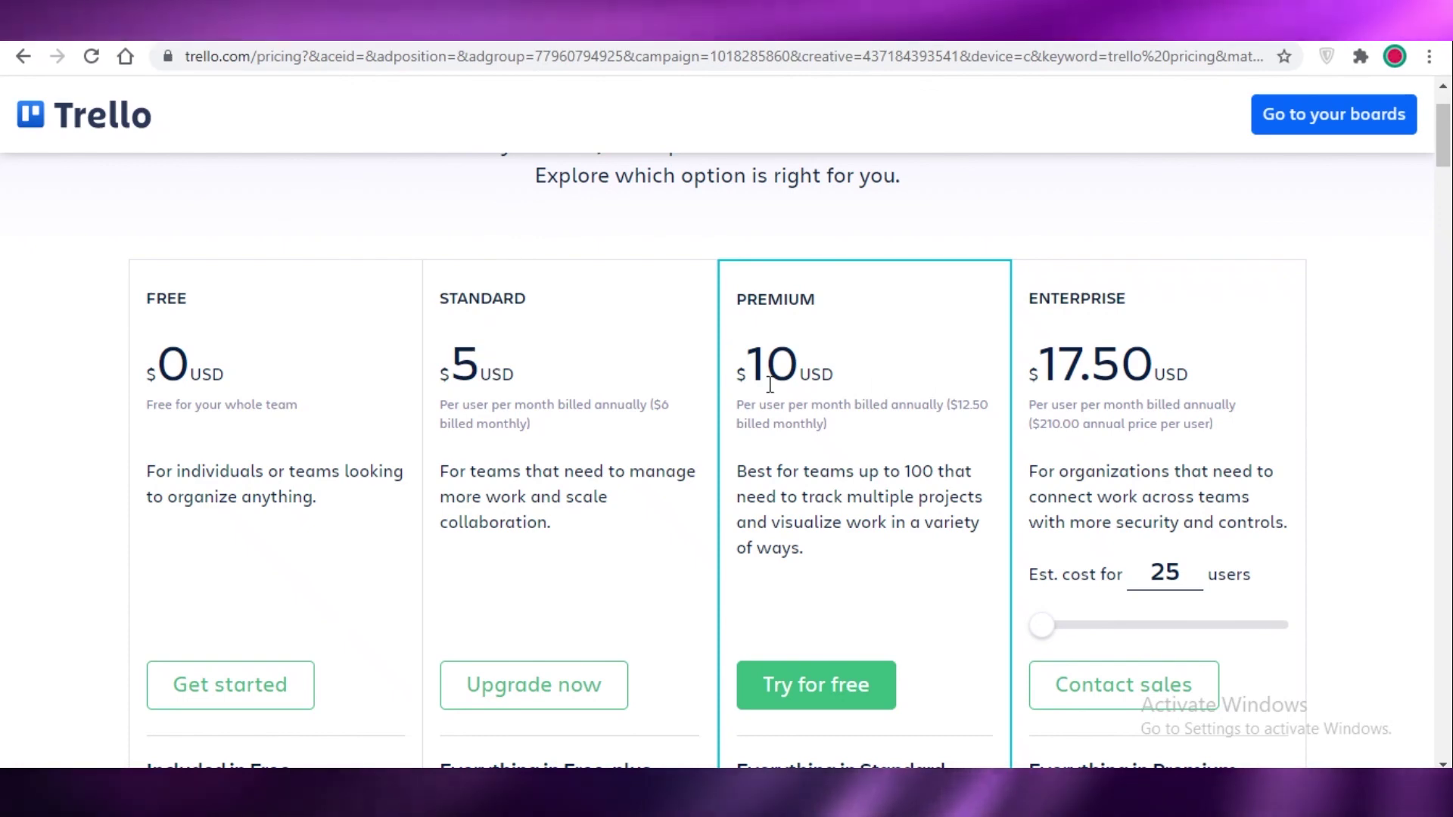
{"action": "scroll", "coordinate": [788, 362], "scroll_direction": "down", "scroll_amount": 10}
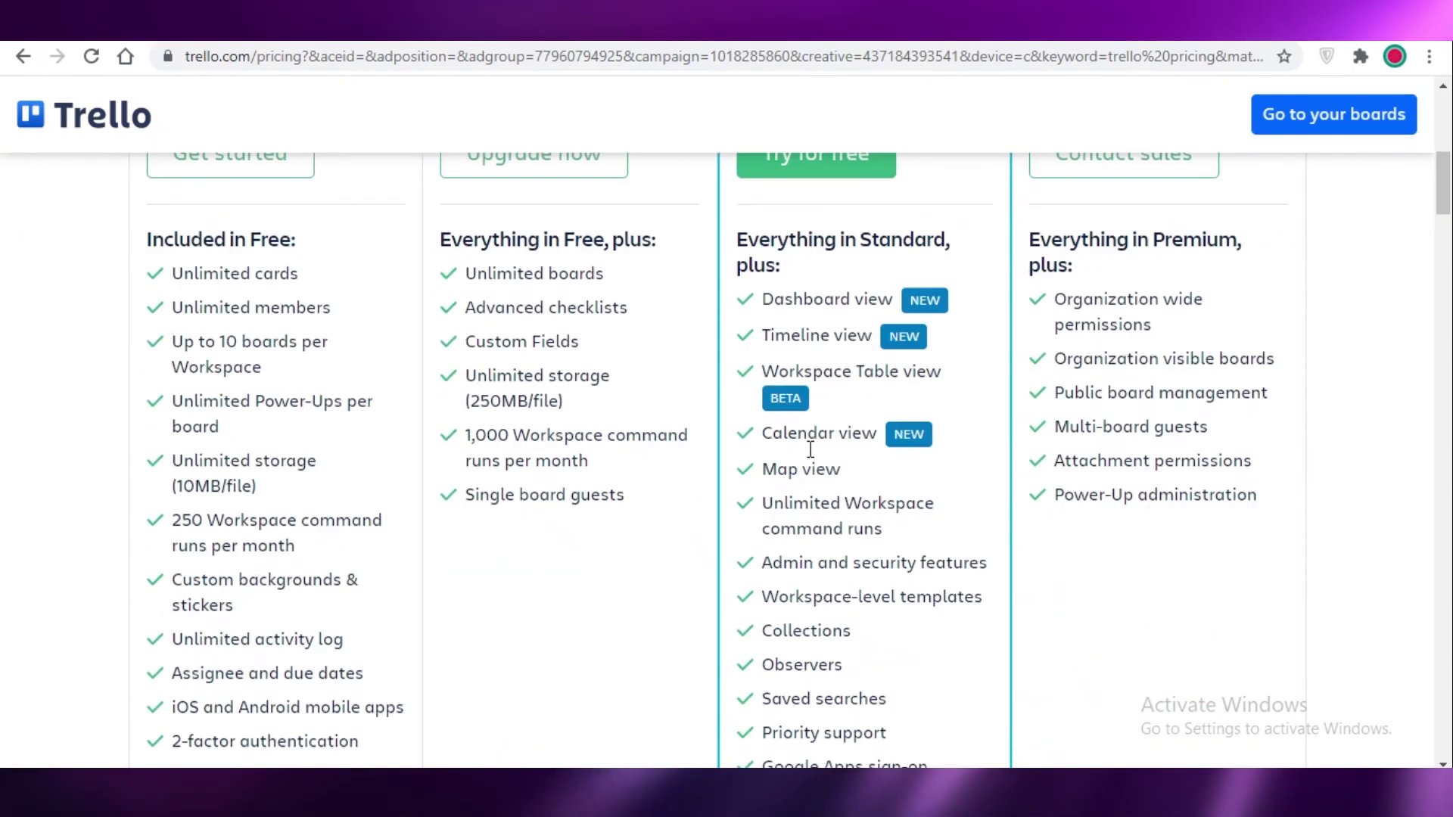
{"action": "scroll", "coordinate": [838, 387], "scroll_direction": "up", "scroll_amount": 1}
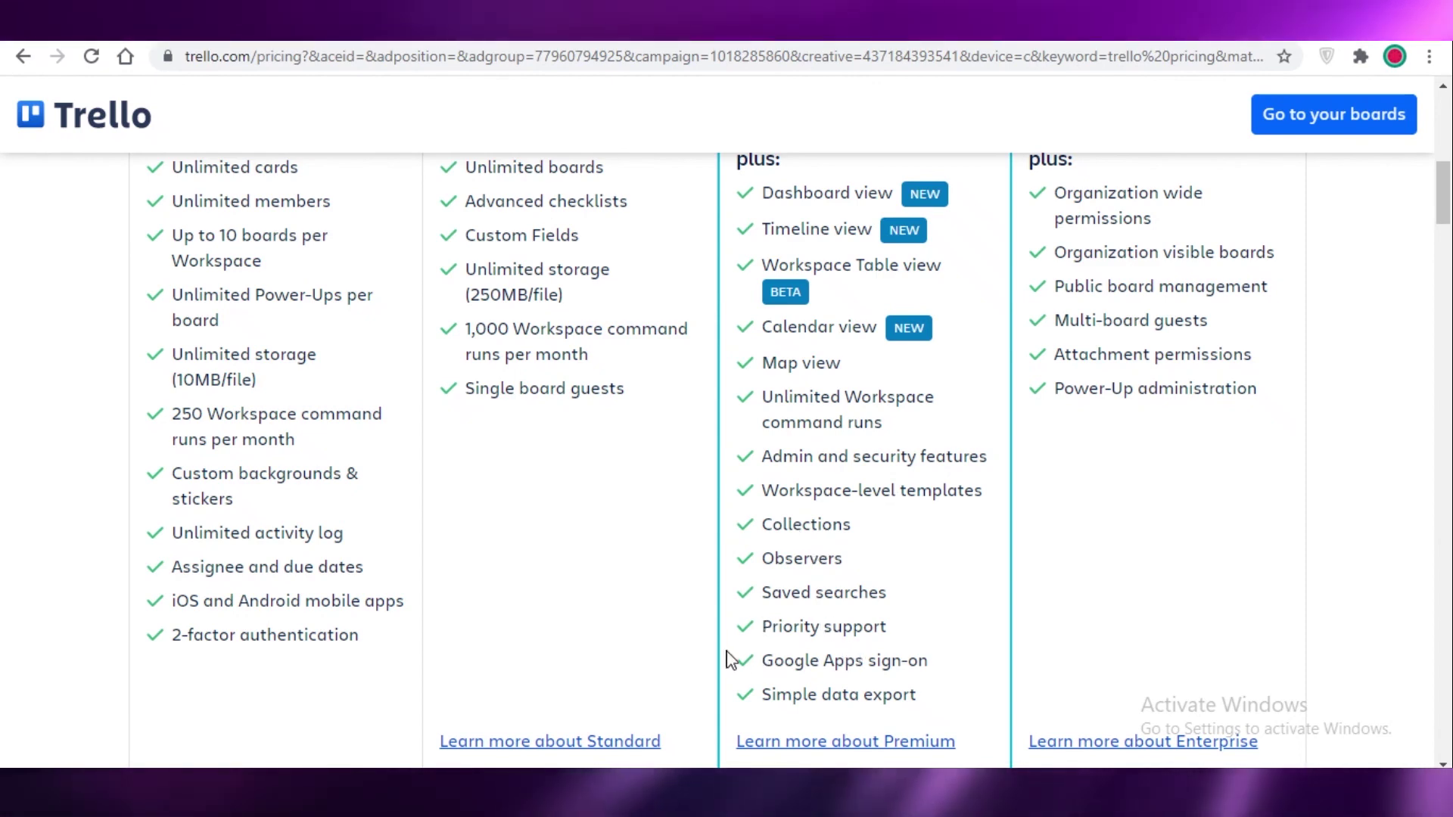
{"action": "scroll", "coordinate": [869, 585], "scroll_direction": "up", "scroll_amount": 7}
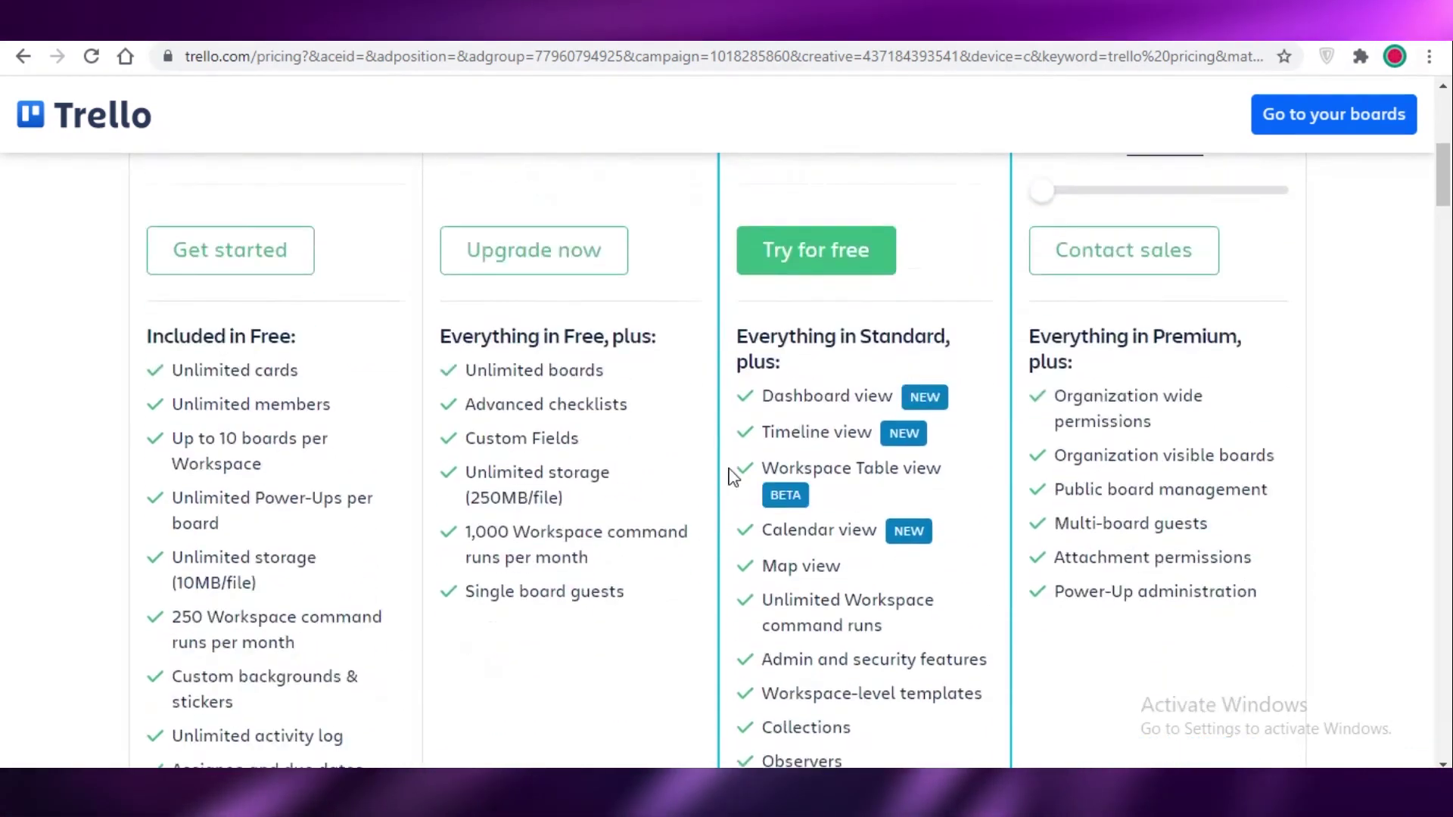
{"action": "scroll", "coordinate": [878, 415], "scroll_direction": "down", "scroll_amount": 9}
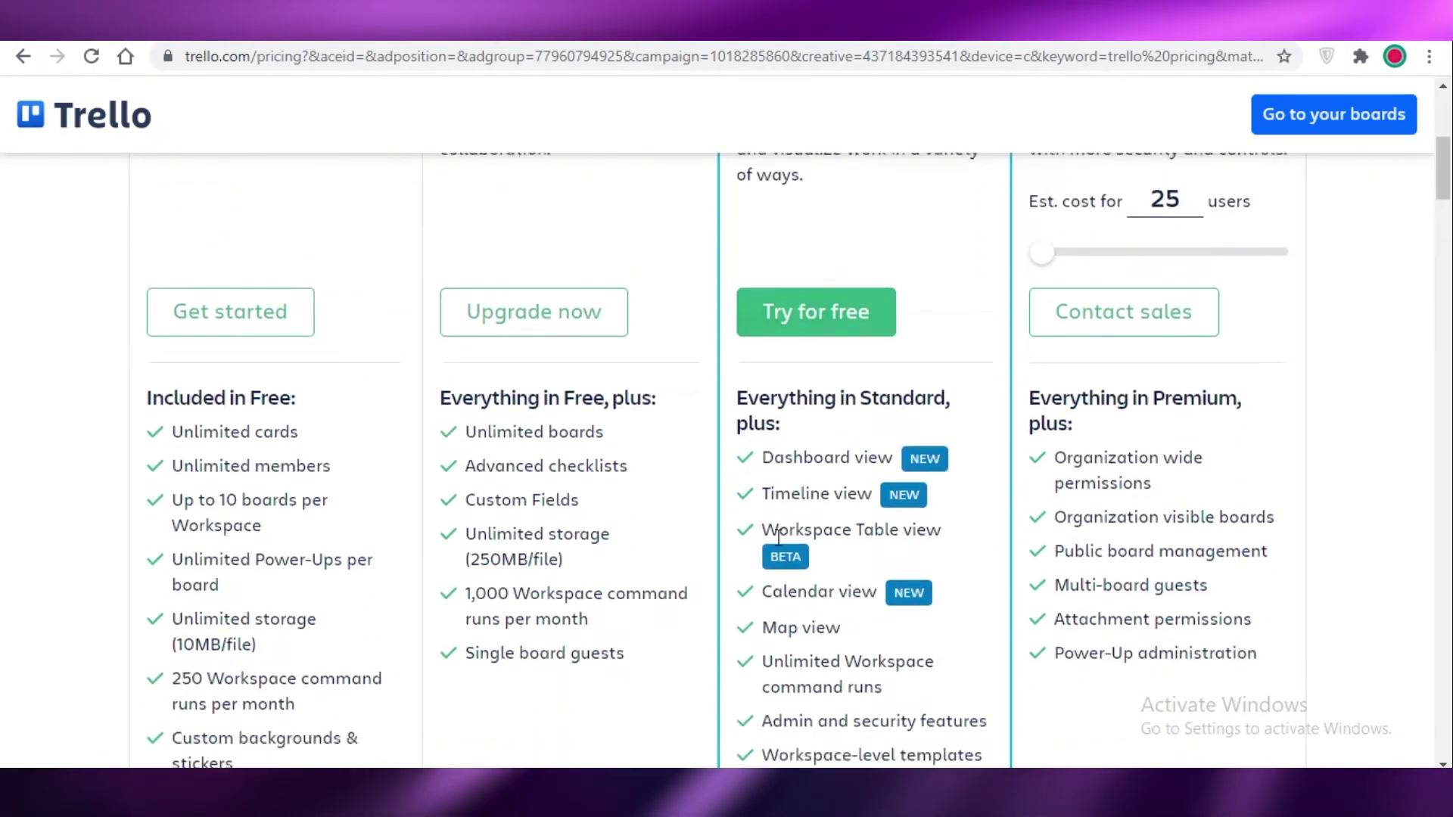
{"action": "scroll", "coordinate": [801, 564], "scroll_direction": "up", "scroll_amount": 8}
{"action": "scroll", "coordinate": [795, 564], "scroll_direction": "down", "scroll_amount": 5}
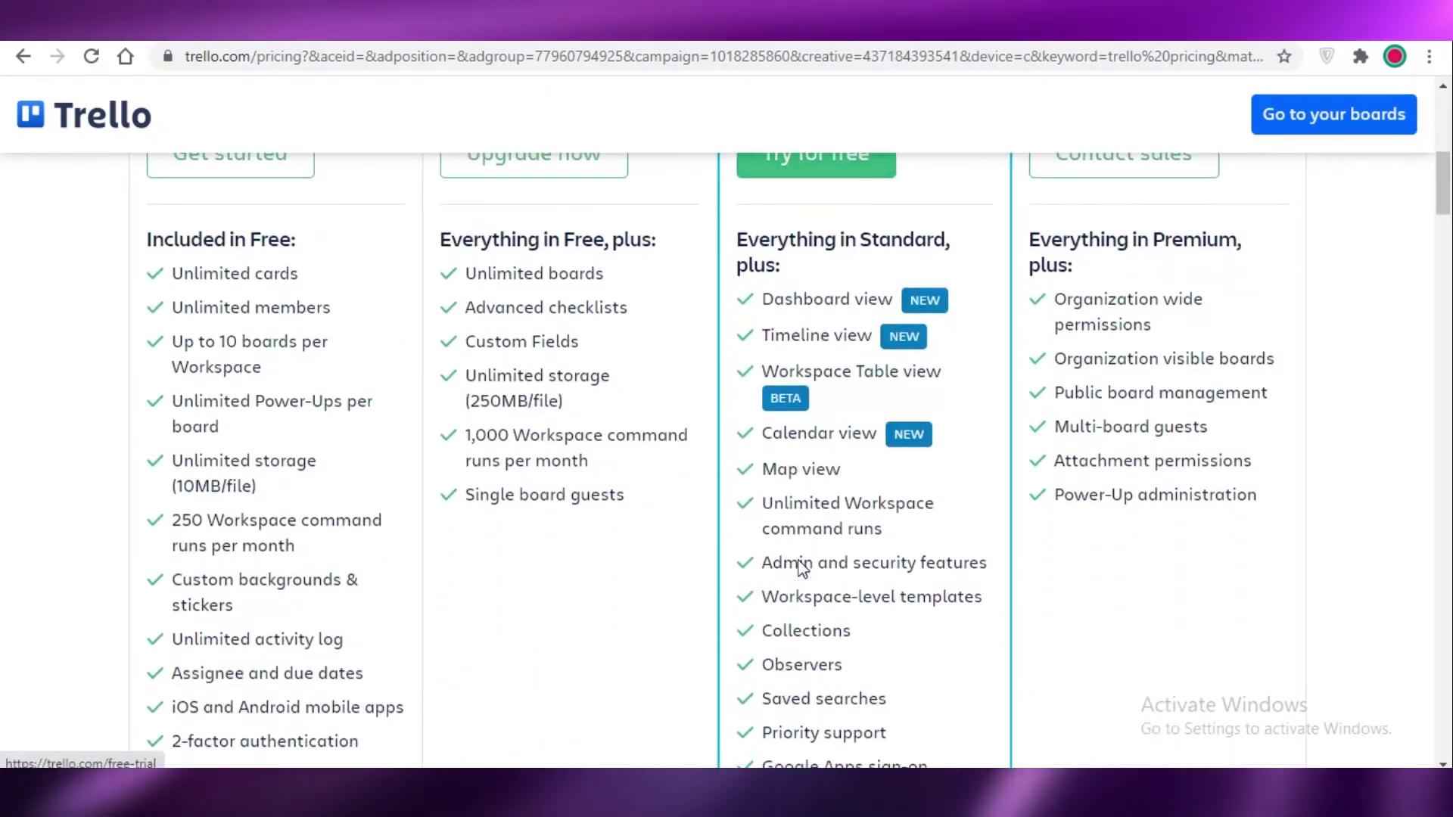
{"action": "scroll", "coordinate": [792, 606], "scroll_direction": "up", "scroll_amount": 1}
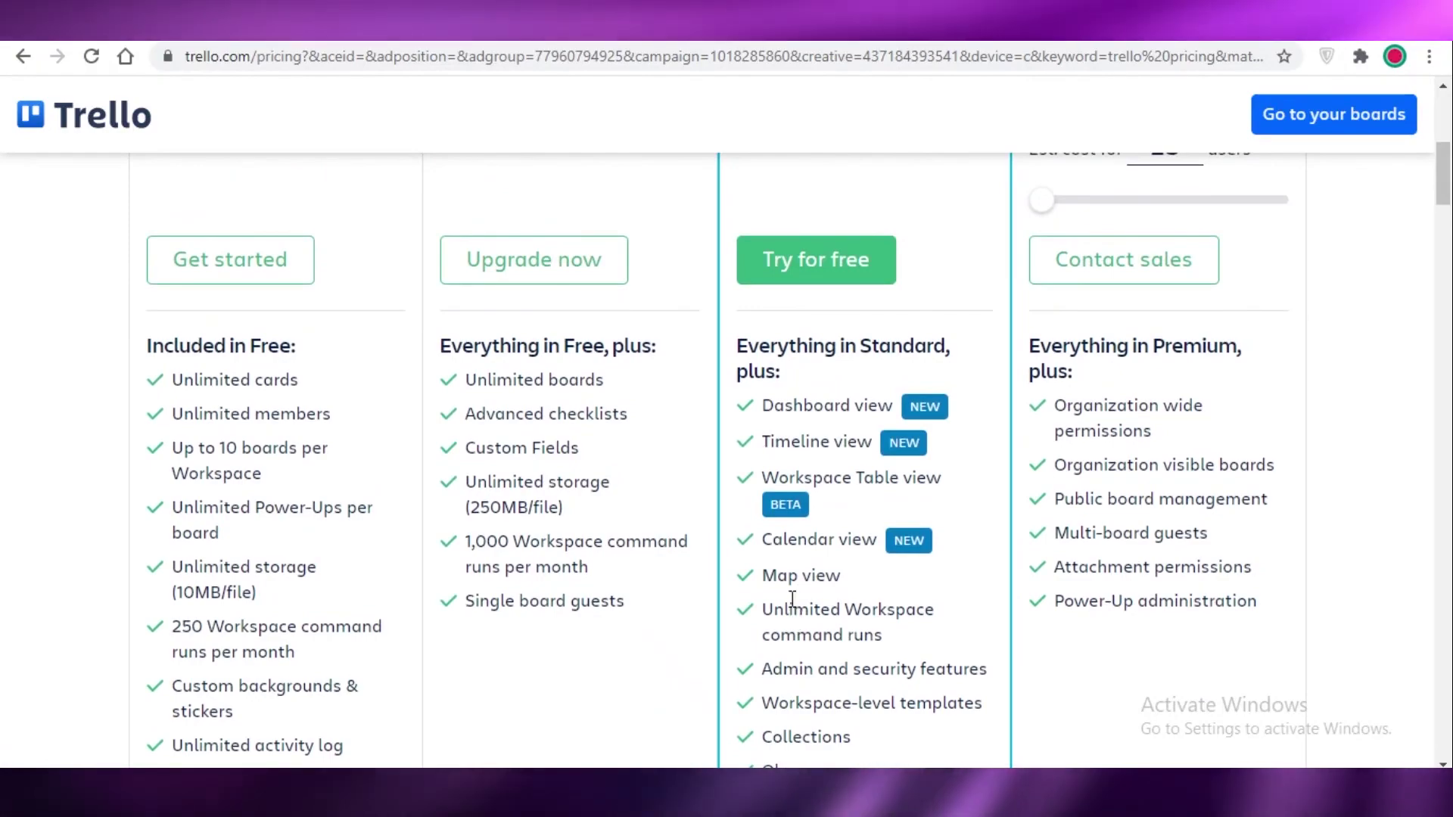
Examine the Enterprise plan's price, estimated user slider and added features, including organization-wide permissions and Power-Up administration.
{"action": "scroll", "coordinate": [798, 606], "scroll_direction": "up", "scroll_amount": 6}
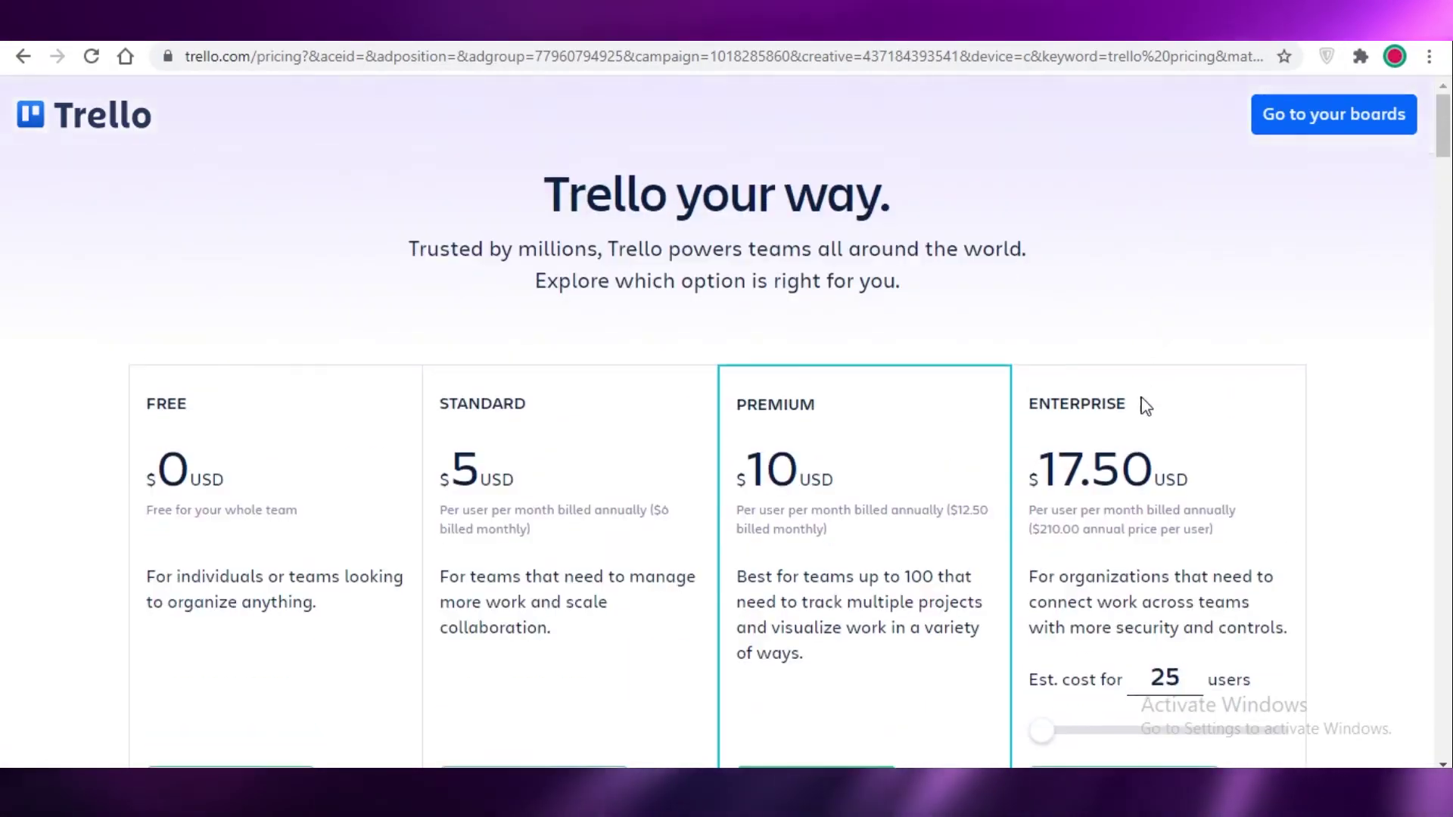
{"action": "scroll", "coordinate": [1142, 405], "scroll_direction": "down", "scroll_amount": 6}
{"action": "scroll", "coordinate": [1119, 375], "scroll_direction": "up", "scroll_amount": 1}
{"action": "scroll", "coordinate": [1066, 401], "scroll_direction": "up", "scroll_amount": 2}
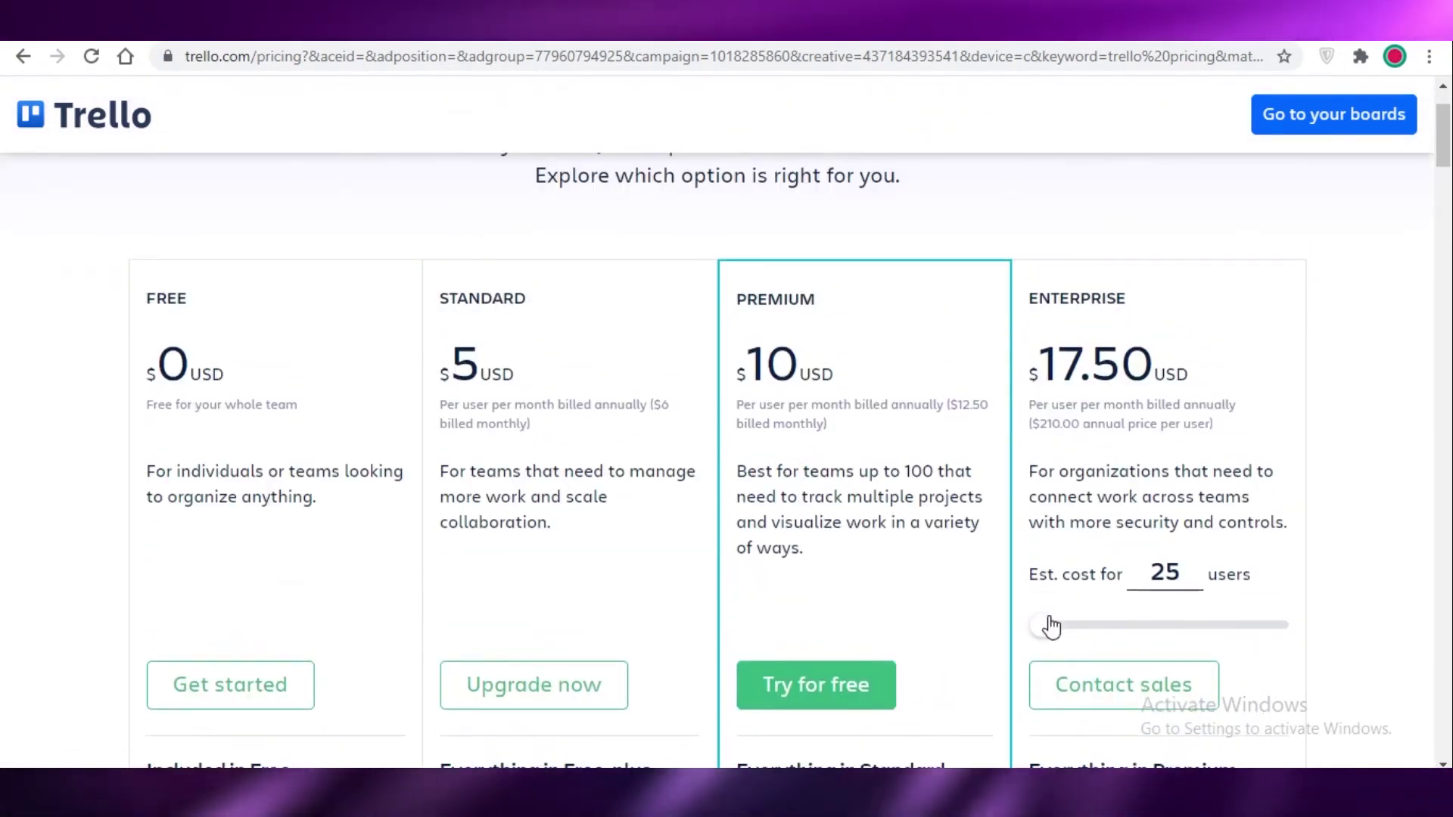
{"action": "mouse_move", "coordinate": [1052, 629]}
{"action": "left_mouse_down"}
{"action": "mouse_move", "coordinate": [1087, 629]}
{"action": "mouse_move", "coordinate": [1040, 643]}
{"action": "mouse_move", "coordinate": [1100, 629]}
{"action": "mouse_move", "coordinate": [1038, 639]}
{"action": "left_mouse_up"}
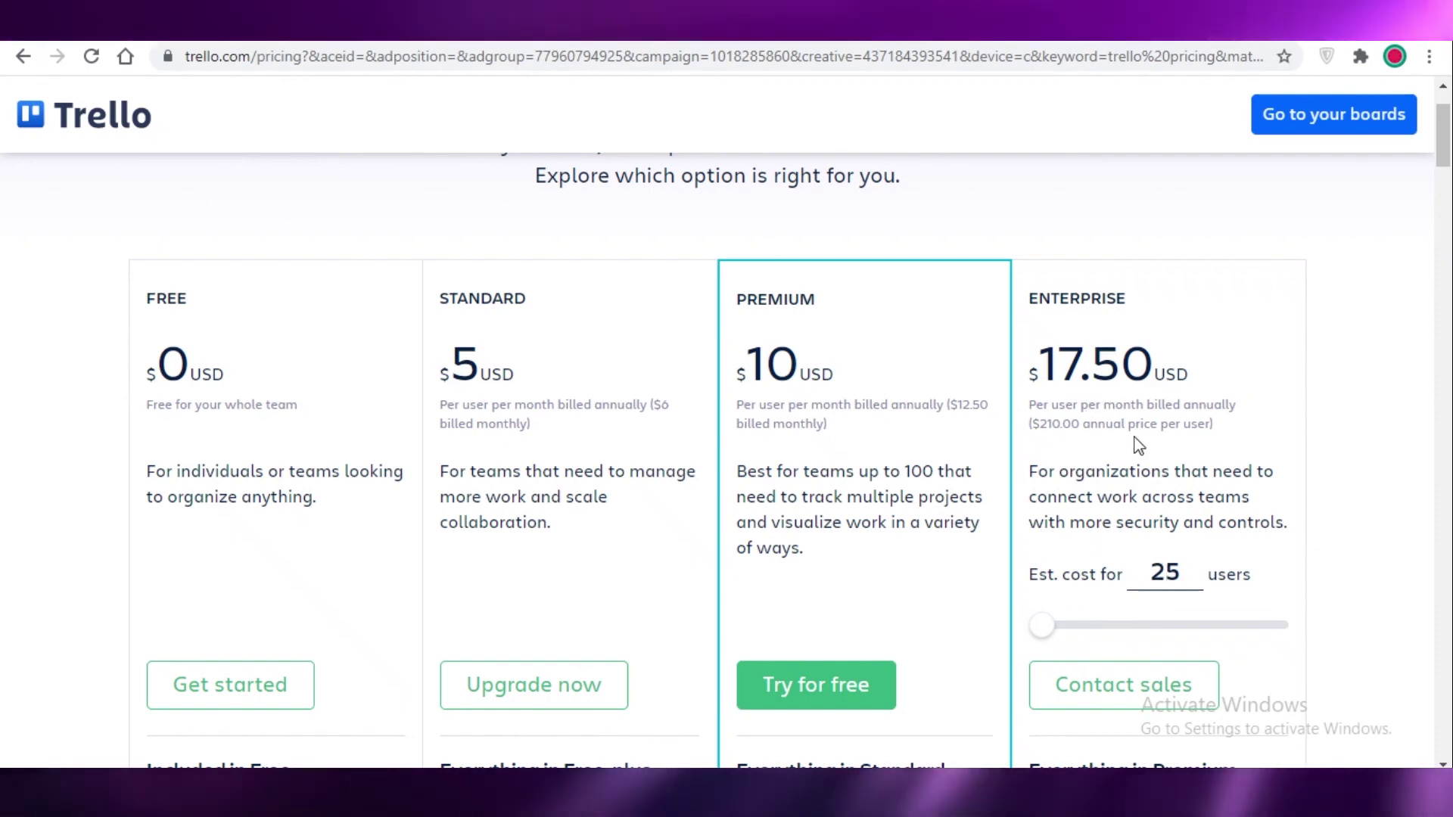
{"action": "scroll", "coordinate": [1136, 445], "scroll_direction": "down", "scroll_amount": 4}
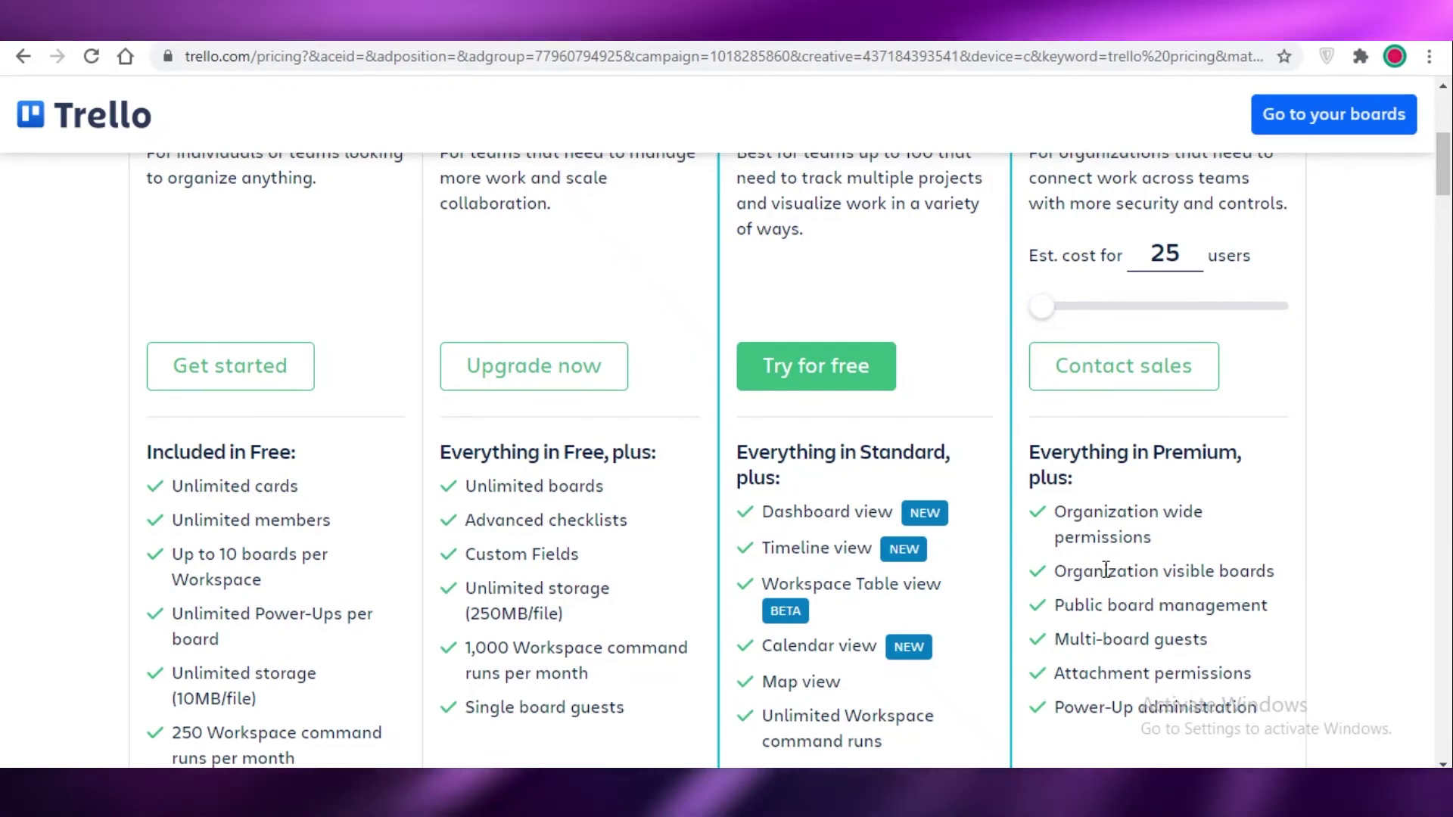
{"action": "scroll", "coordinate": [1106, 569], "scroll_direction": "down", "scroll_amount": 1}
Set the Enterprise plan's cost estimate to 82 users.
{"action": "scroll", "coordinate": [1109, 576], "scroll_direction": "up", "scroll_amount": 5}
{"action": "mouse_move", "coordinate": [1051, 640]}
{"action": "left_mouse_down"}
{"action": "mouse_move", "coordinate": [1103, 643]}
{"action": "mouse_move", "coordinate": [1049, 648]}
{"action": "left_mouse_up"}
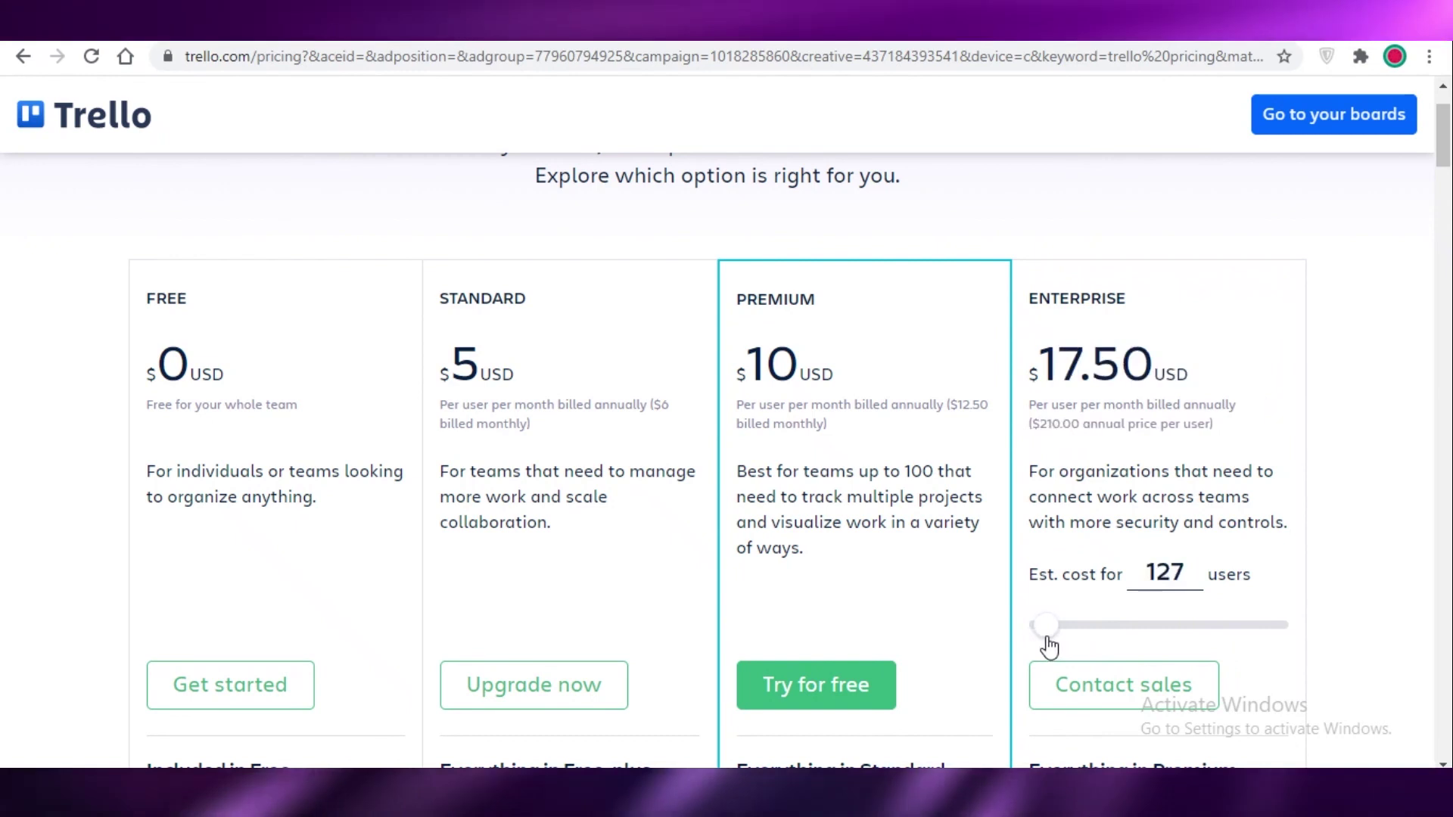
{"action": "left_click_drag", "start_coordinate": [1031, 649], "coordinate": [1045, 647]}
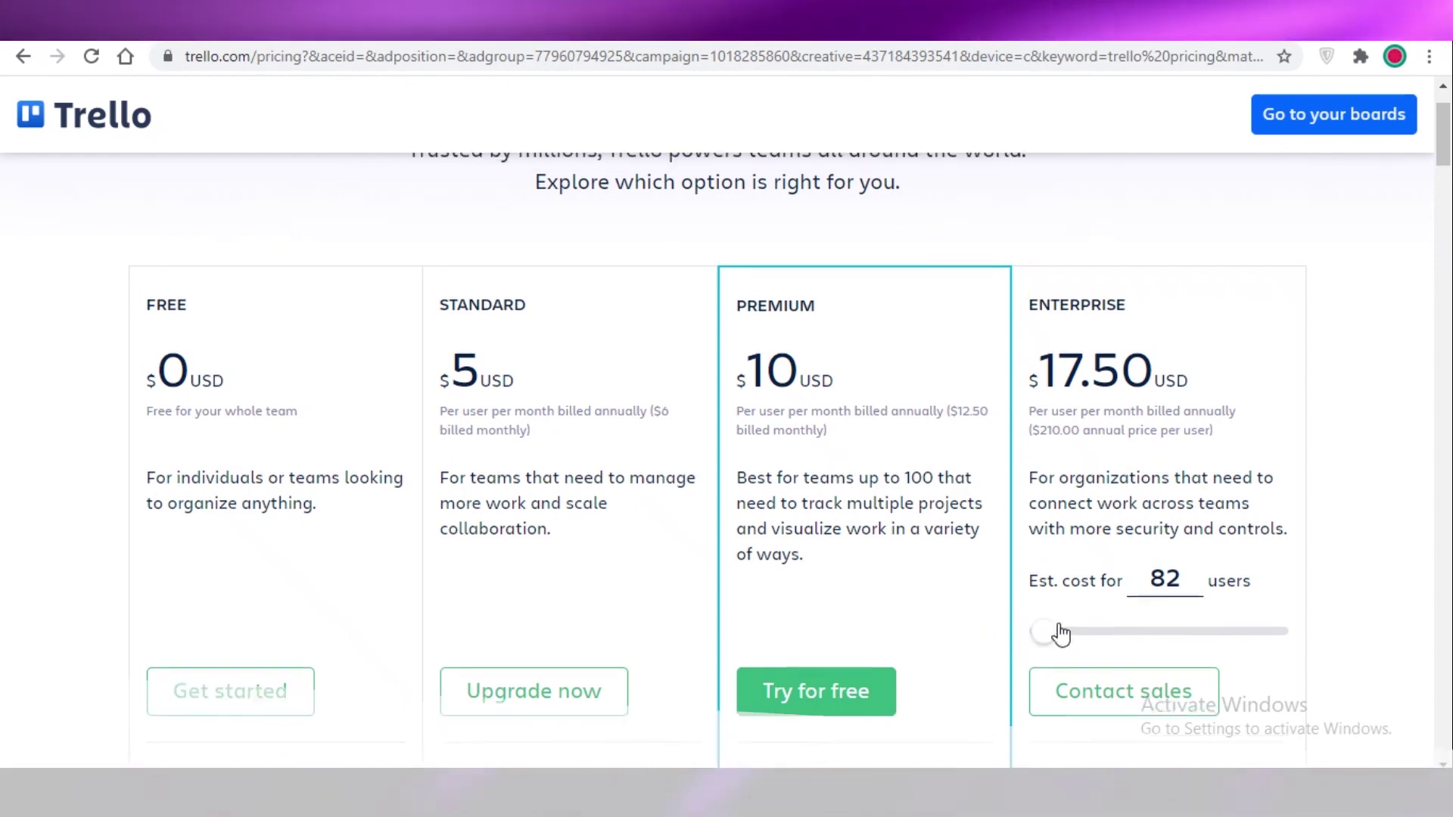
{"action": "scroll", "coordinate": [1059, 637], "scroll_direction": "up", "scroll_amount": 2}
{"action": "scroll", "coordinate": [1058, 634], "scroll_direction": "down", "scroll_amount": 2}
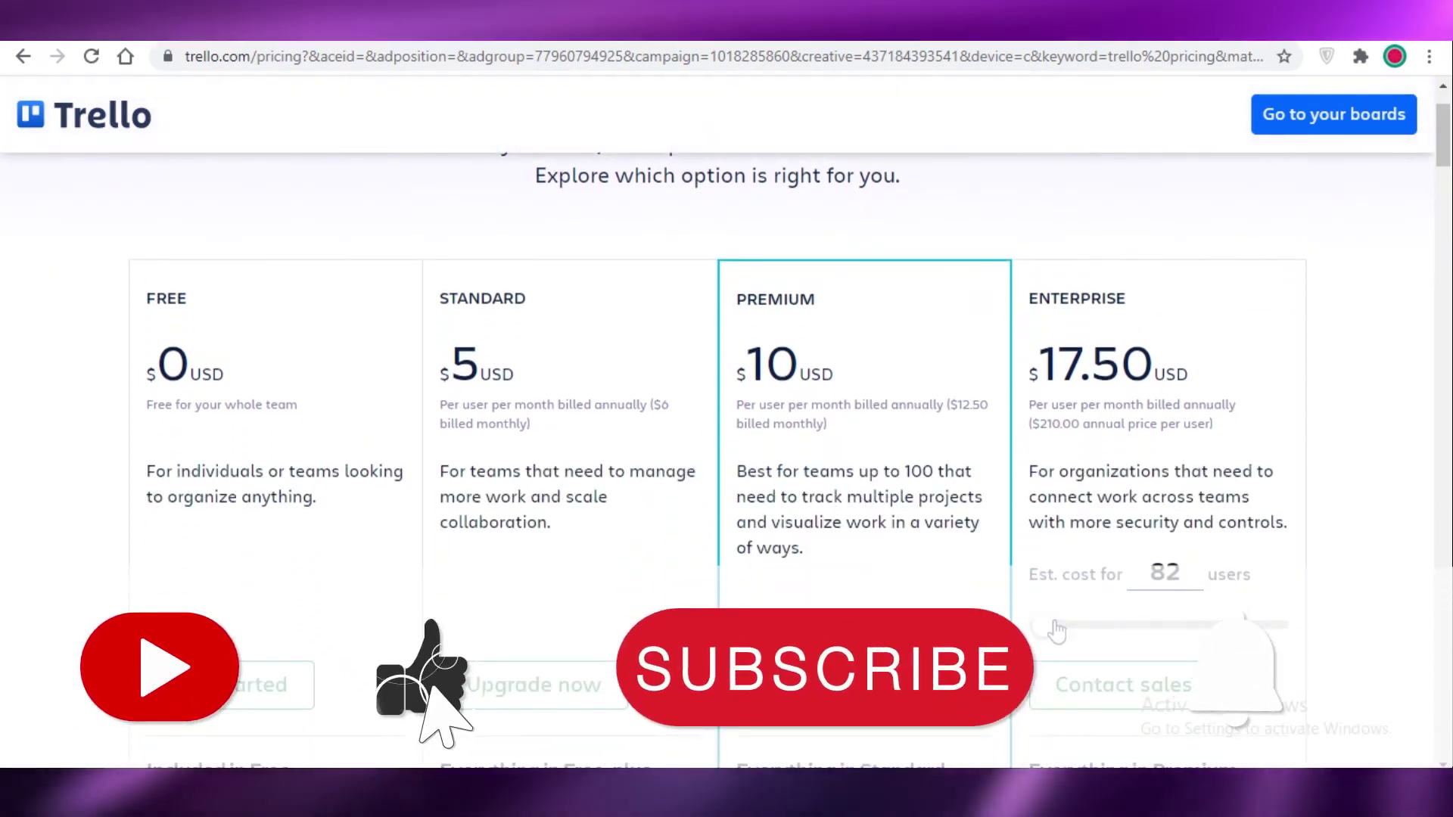